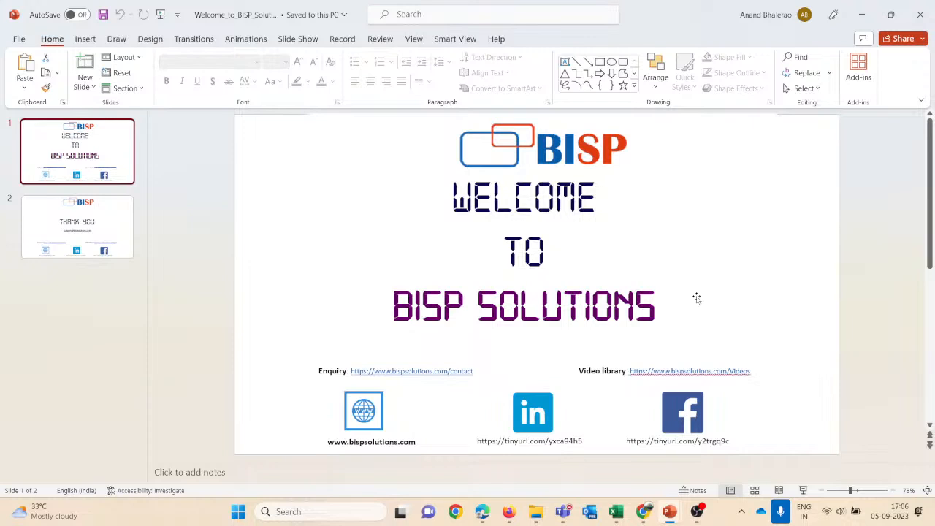
# Switch to the ARCS configuration presentation in PowerPoint and review slides 2 to 4, finishing on slide 3 about alert types and attributes.
pyautogui.moveTo(669, 511)
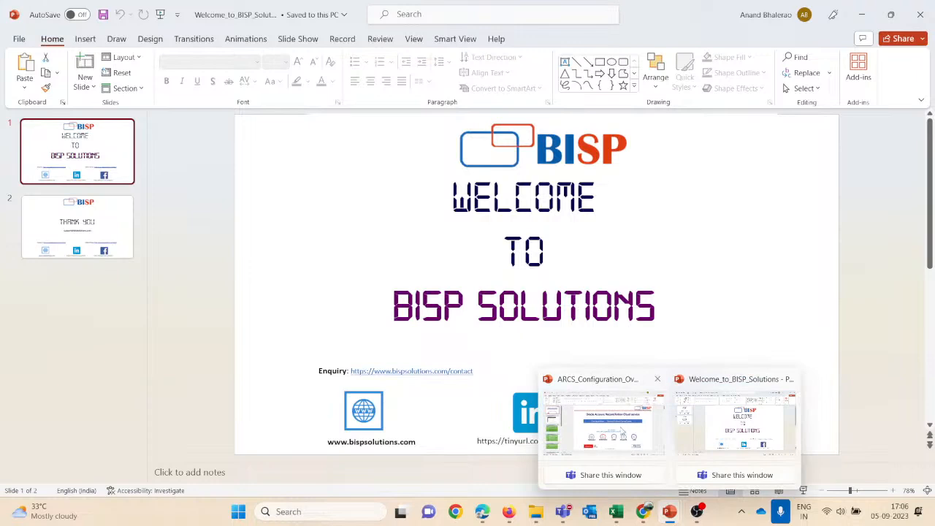
pyautogui.click(624, 433)
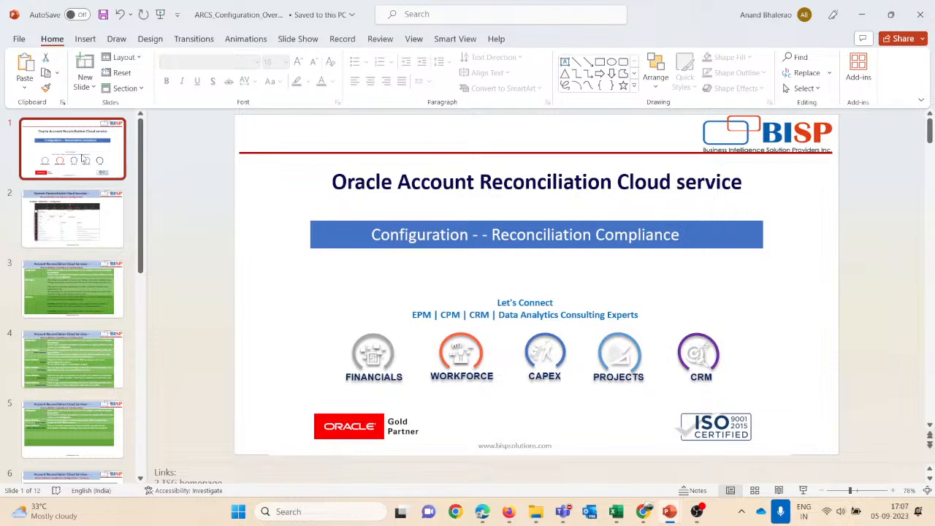
pyautogui.click(113, 247)
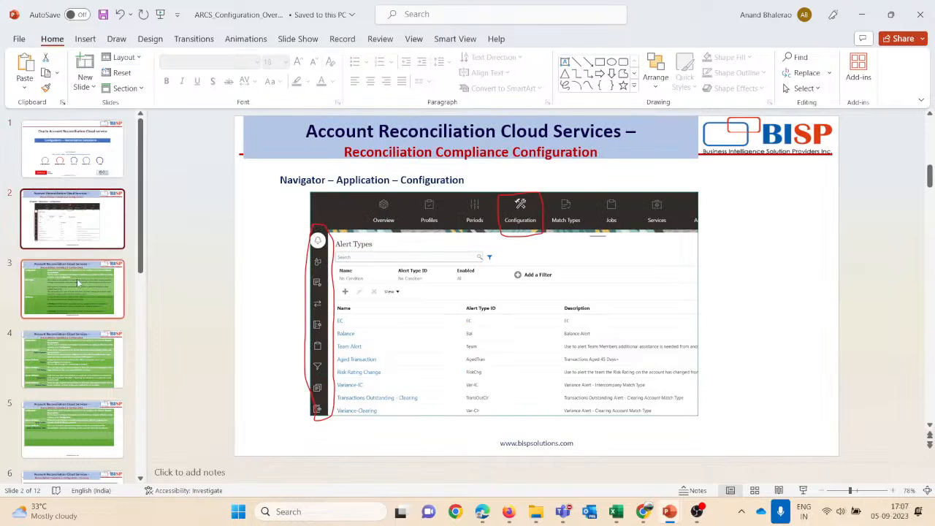
pyautogui.click(76, 278)
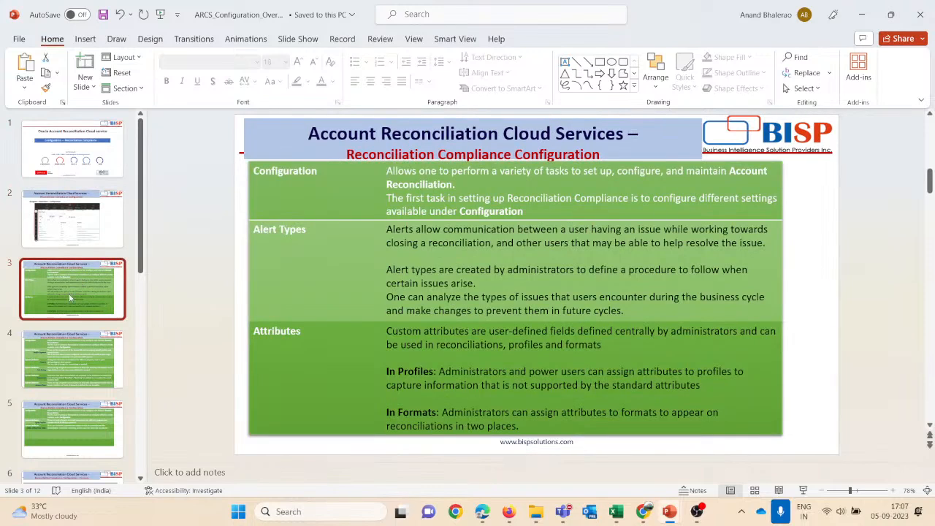
pyautogui.press('Down')
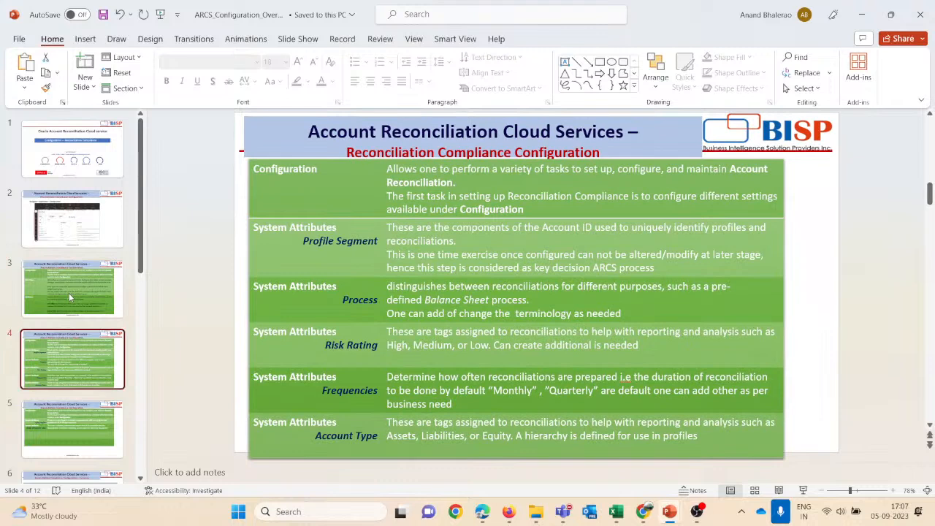
pyautogui.click(68, 293)
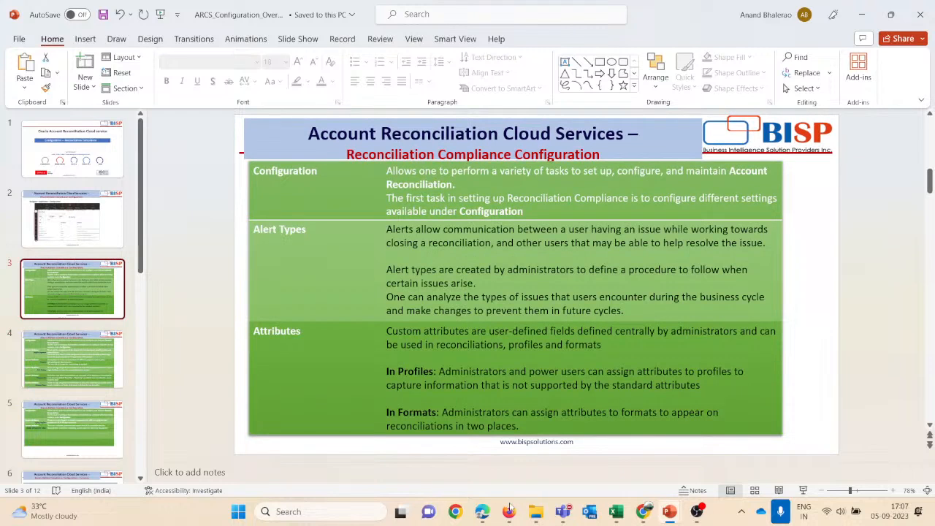
# Switch to EPM Cloud Account Reconciliation in Firefox and open the Alert Types page in the application's Configuration area.
pyautogui.moveTo(510, 517)
pyautogui.click(460, 459)
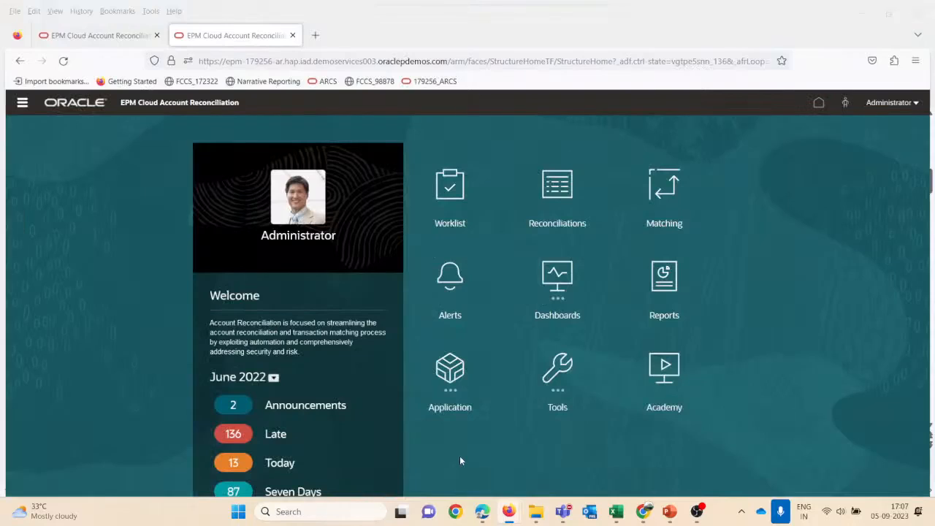
pyautogui.click(66, 32)
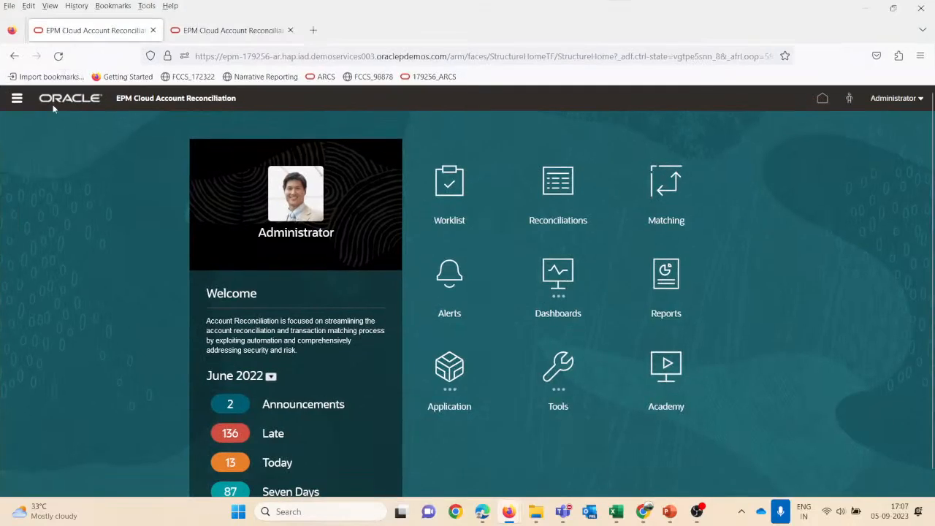
pyautogui.click(25, 101)
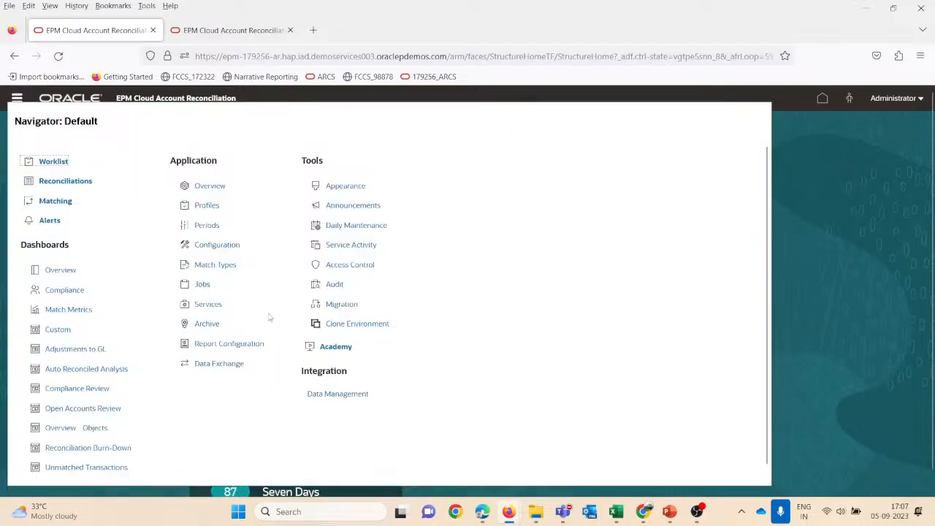
pyautogui.click(218, 248)
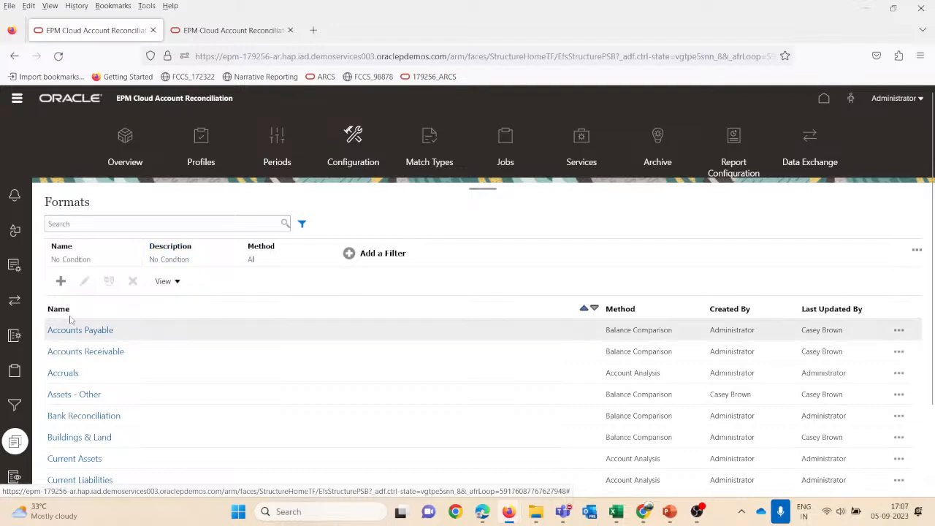
pyautogui.click(16, 197)
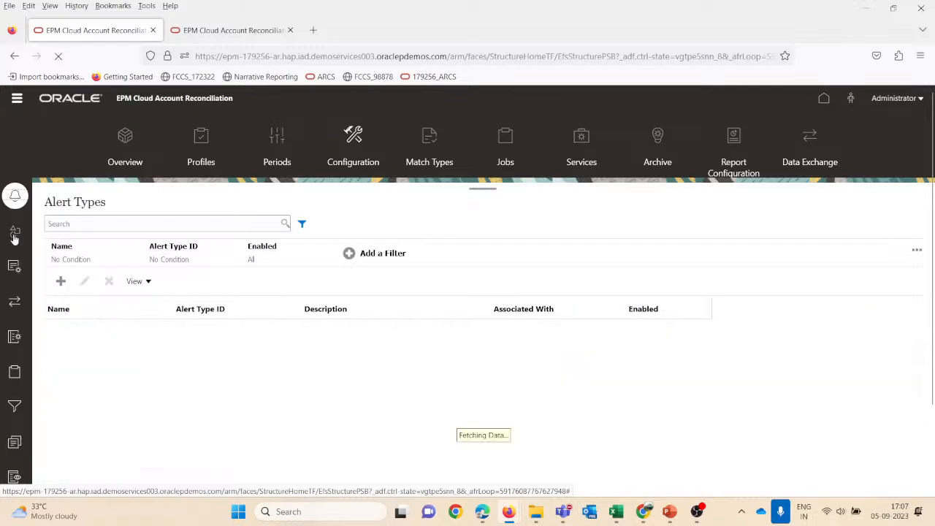
# Check the Attributes description on slide 3 of the PowerPoint deck, then return to Firefox and open the Attributes configuration page.
pyautogui.hotkey('alt', 'Tab')
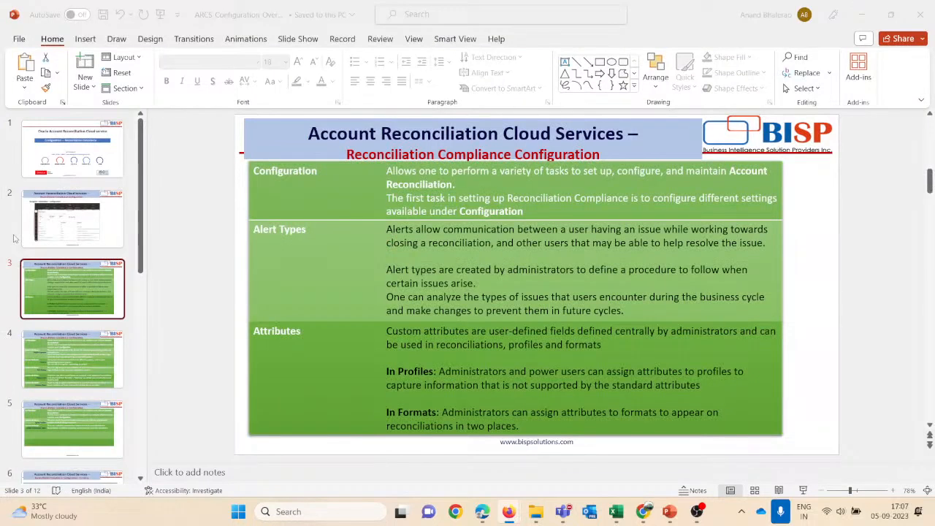
pyautogui.click(320, 338)
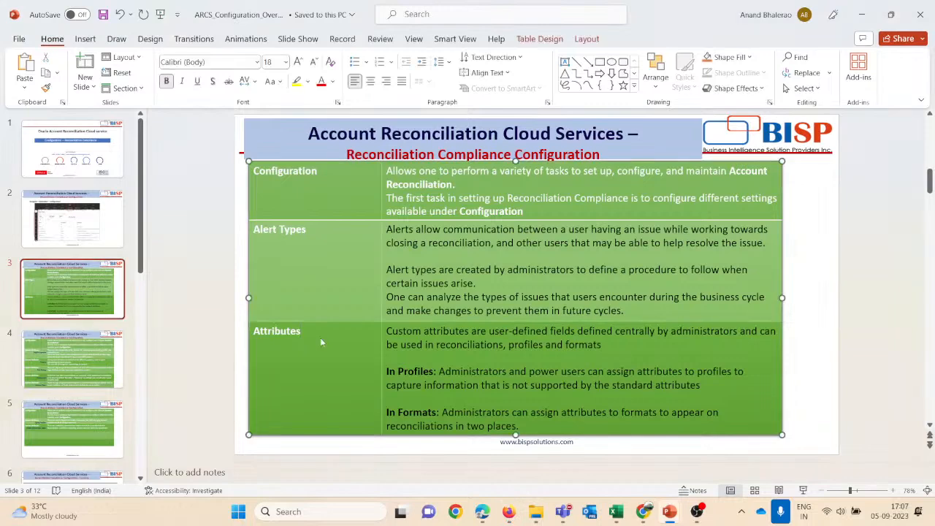
pyautogui.hotkey('alt', 'Tab')
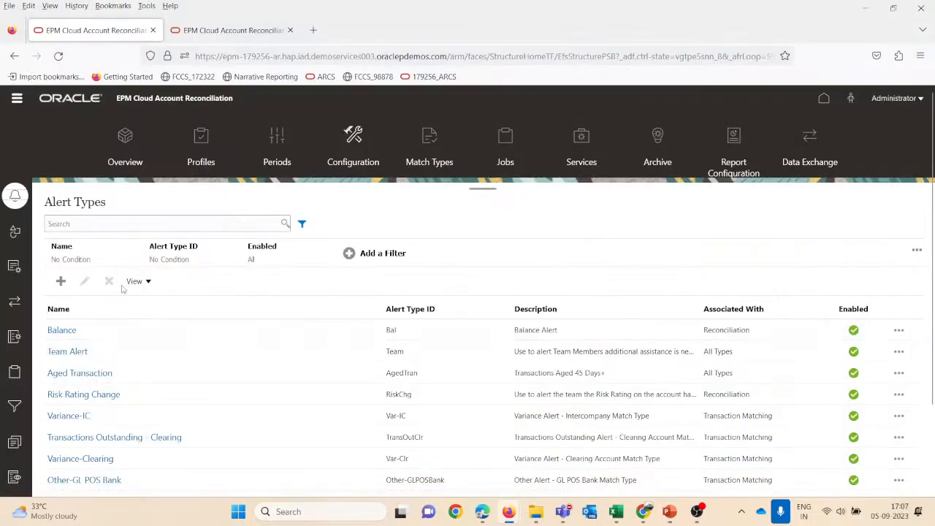
pyautogui.click(14, 231)
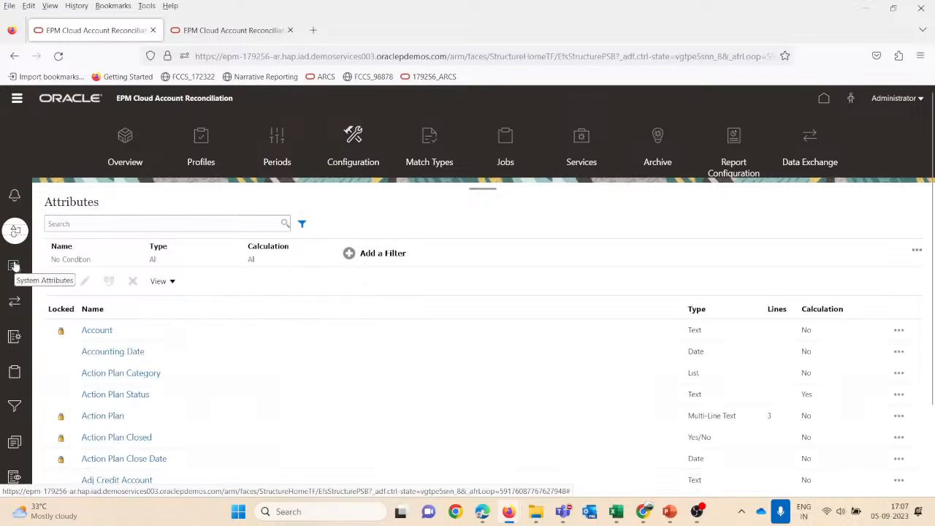
# Check the system attributes slide in PowerPoint, then return to Firefox and open the System Attributes configuration page.
pyautogui.hotkey('alt', 'Tab')
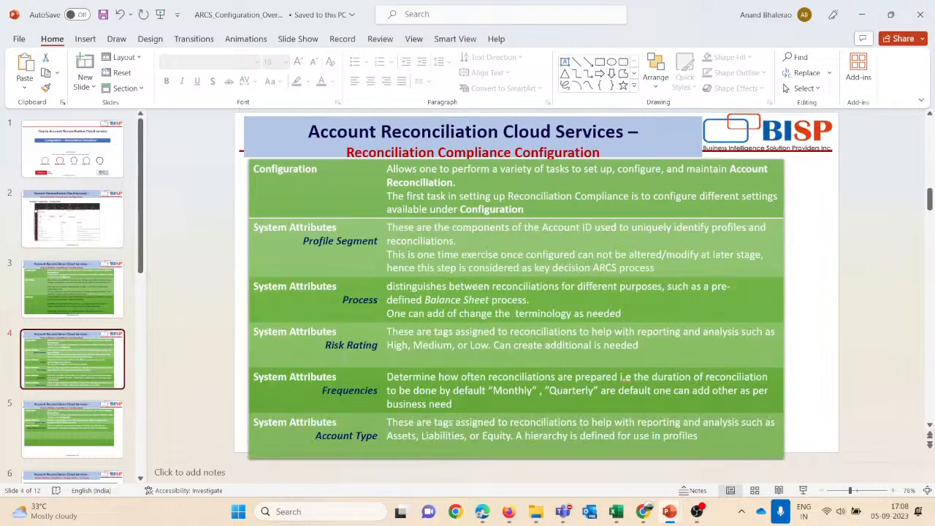
pyautogui.hotkey('alt', 'Tab')
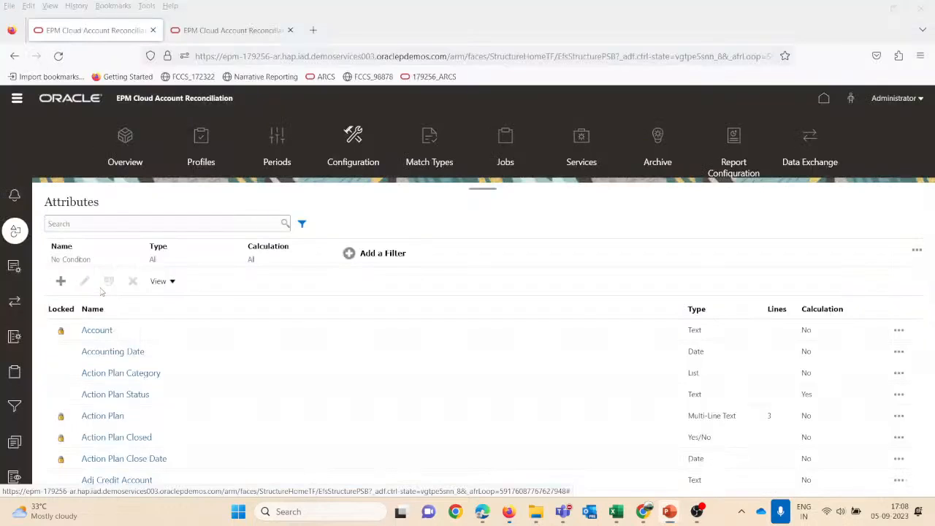
pyautogui.click(16, 265)
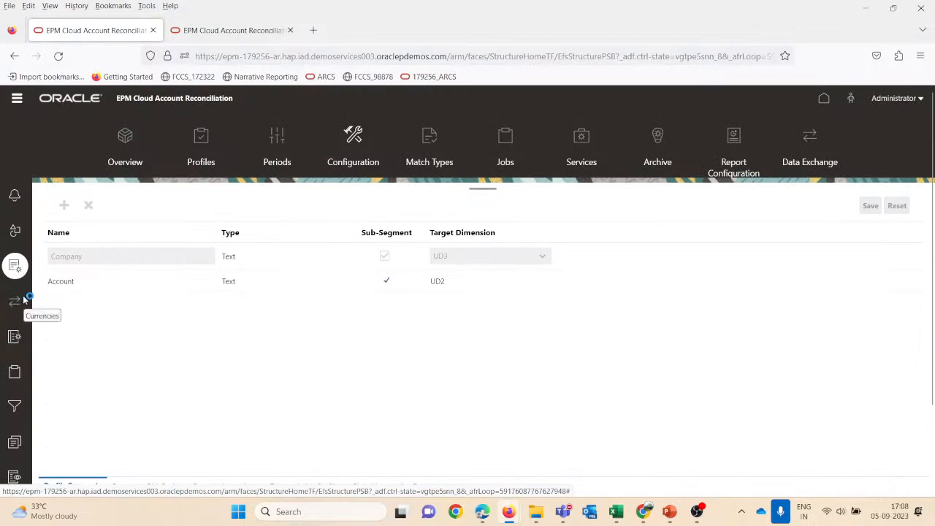
# Browse the configuration pages from Currencies and Enterprise Journals through Data Loads to Filters.
pyautogui.click(24, 300)
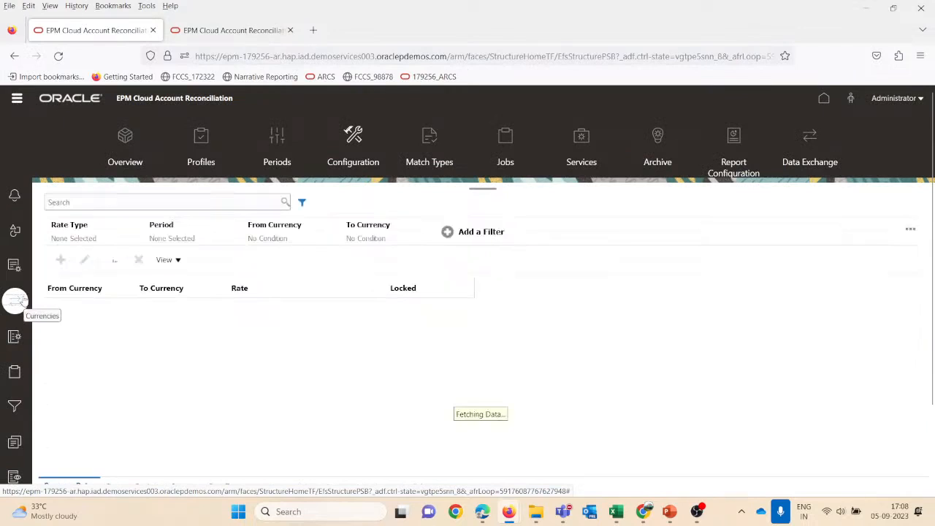
pyautogui.click(15, 337)
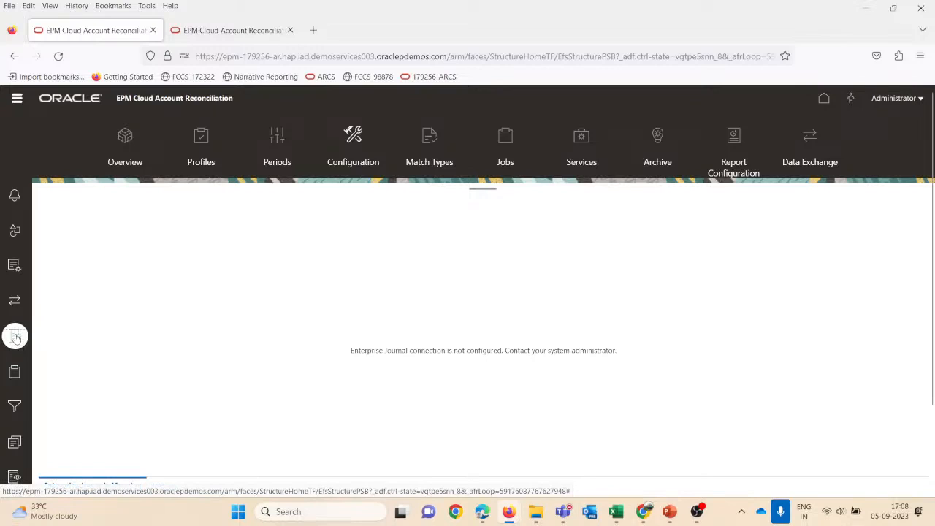
pyautogui.click(18, 374)
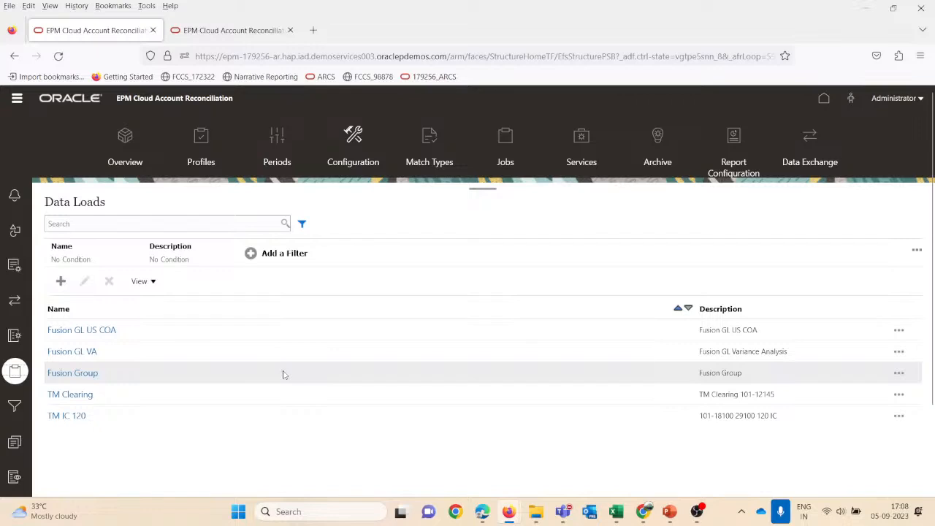
pyautogui.click(18, 406)
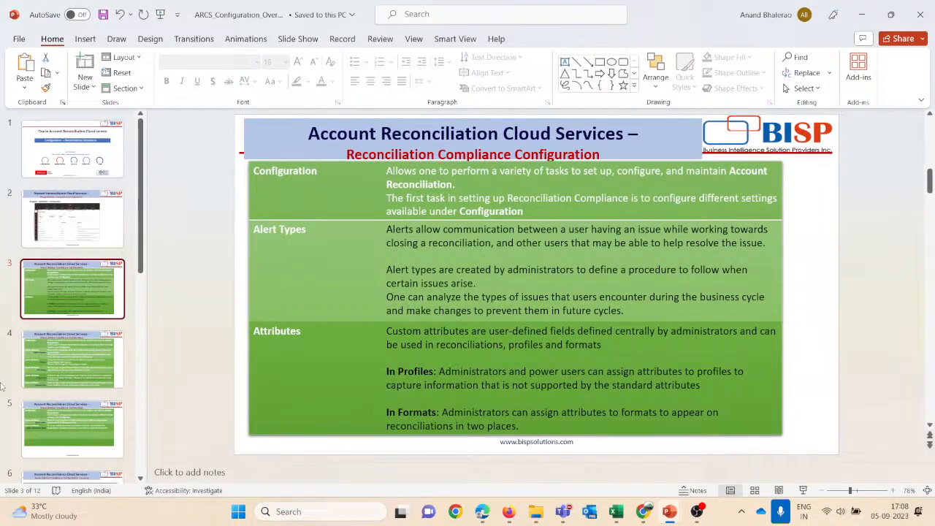
# Review slide 6 on currency and slide 7 on data load, filters and lists in the PowerPoint deck.
pyautogui.scroll(-5, 54, 423)
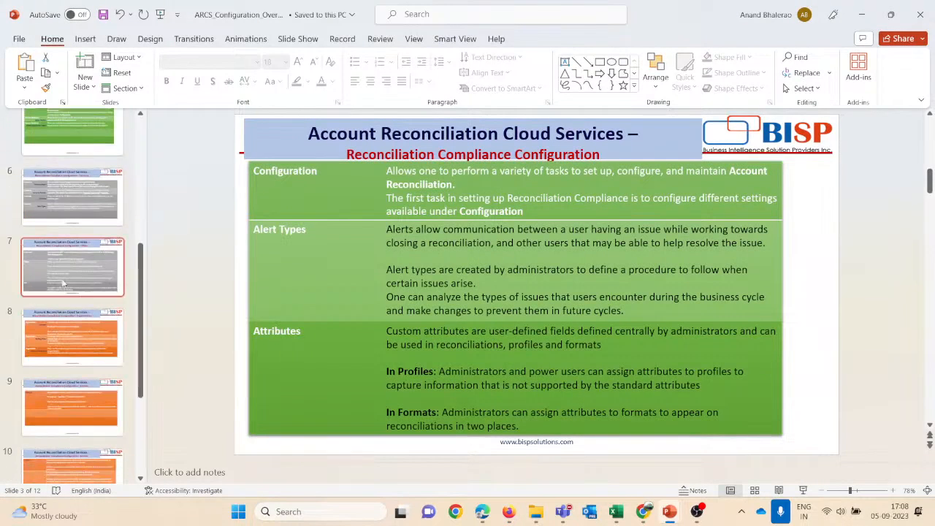
pyautogui.click(67, 197)
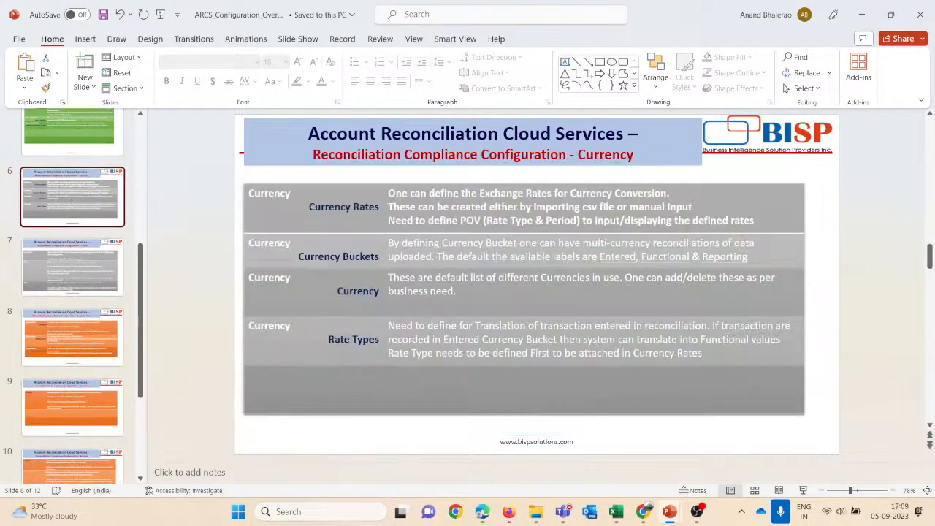
pyautogui.click(71, 282)
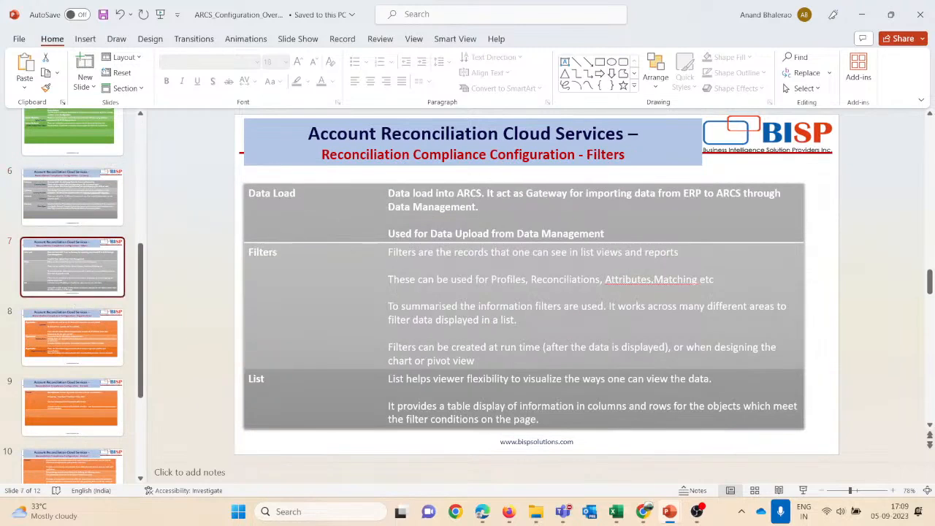
# Switch back to Account Reconciliation in Firefox and view the Formats and Views configuration pages.
pyautogui.hotkey('alt', 'Tab')
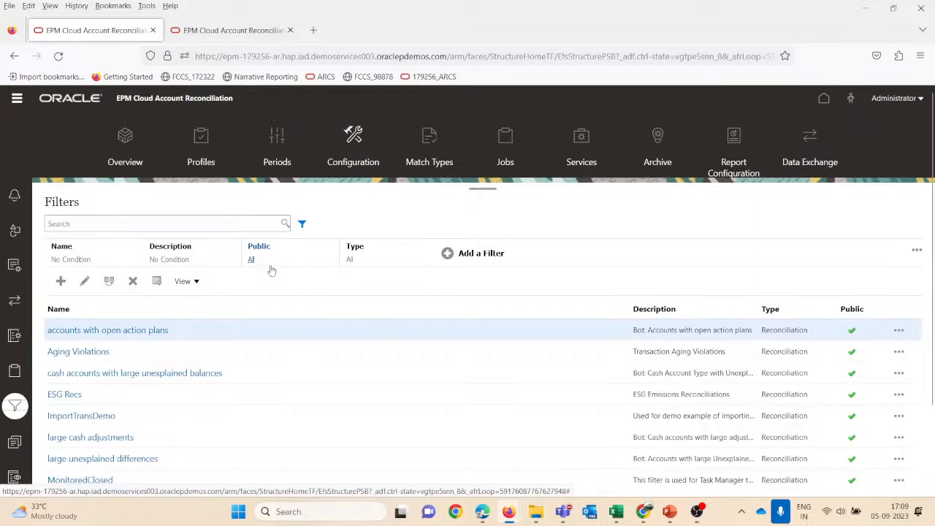
pyautogui.scroll(-2, 272, 270)
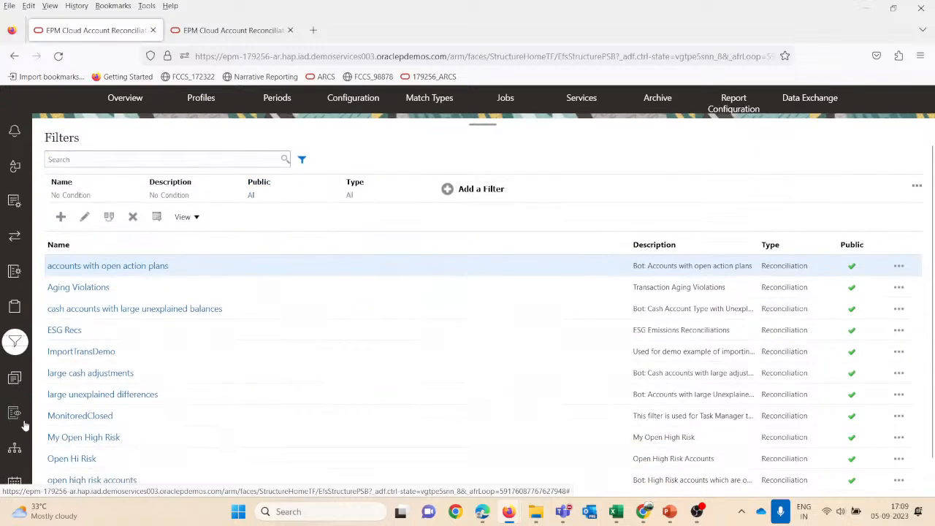
pyautogui.click(15, 383)
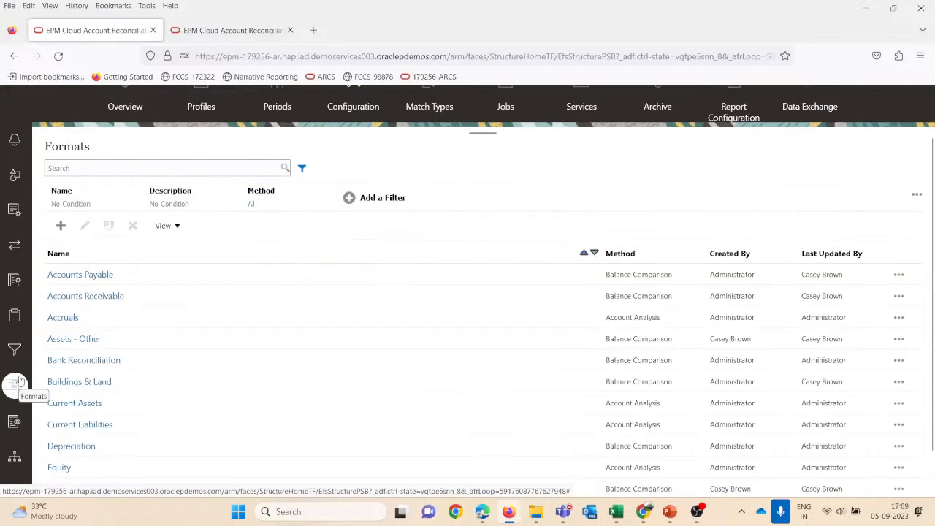
pyautogui.scroll(-1, 17, 382)
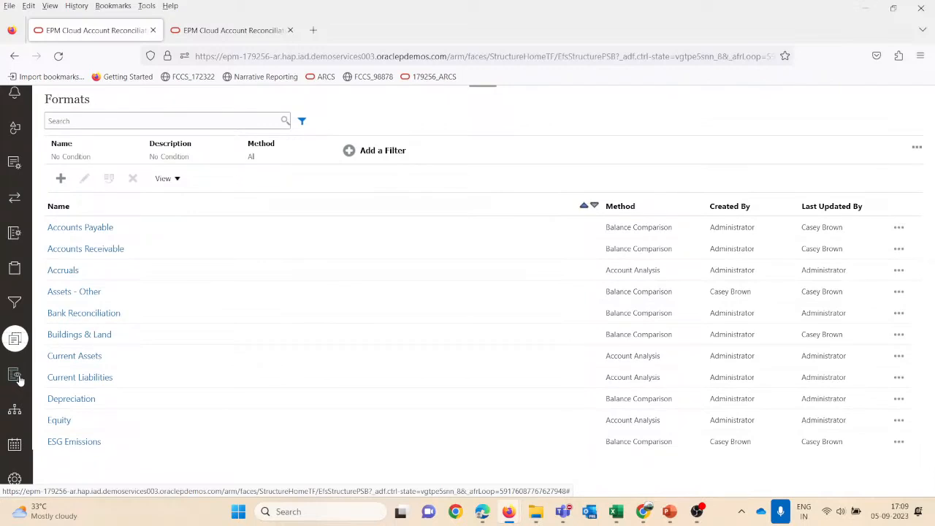
pyautogui.click(20, 379)
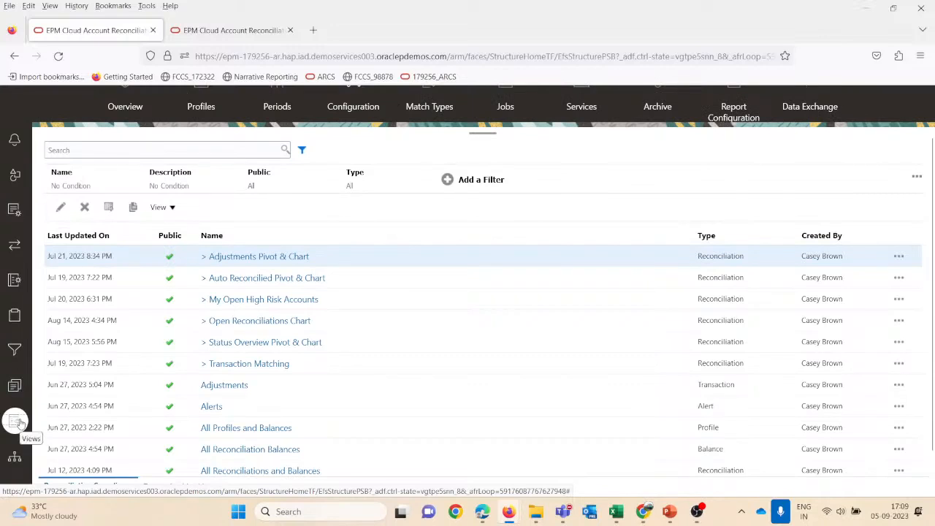
# Compare the List description on slide 7 in PowerPoint with the Reconciliation Compliance views list in Firefox.
pyautogui.hotkey('alt', 'Tab')
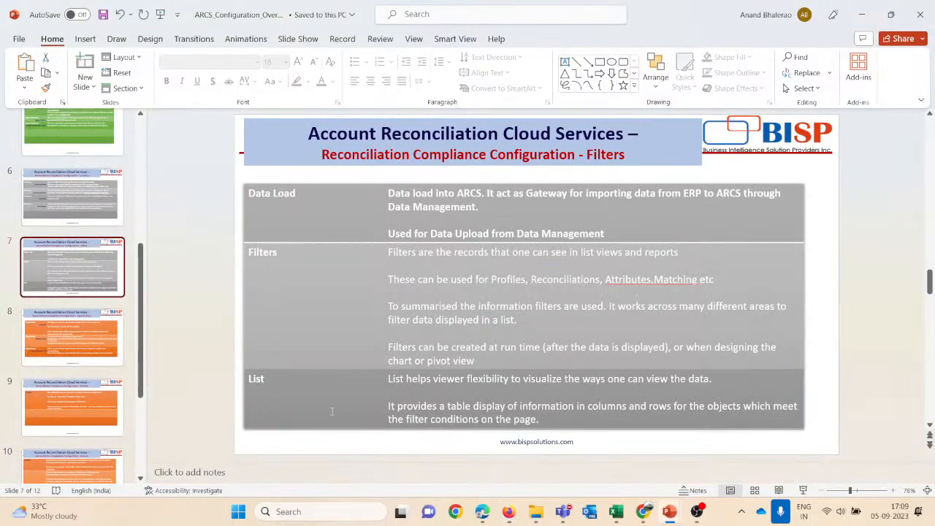
pyautogui.hotkey('alt', 'Tab')
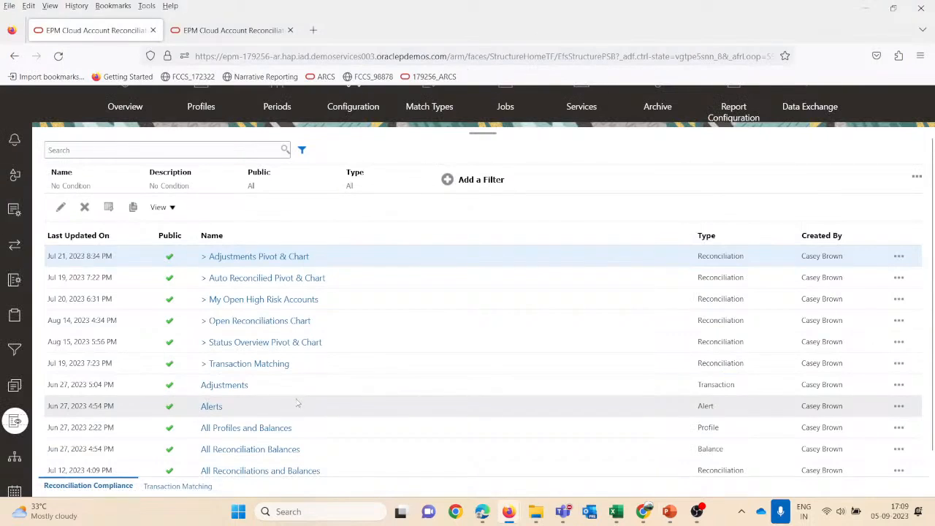
pyautogui.hotkey('alt', 'Tab')
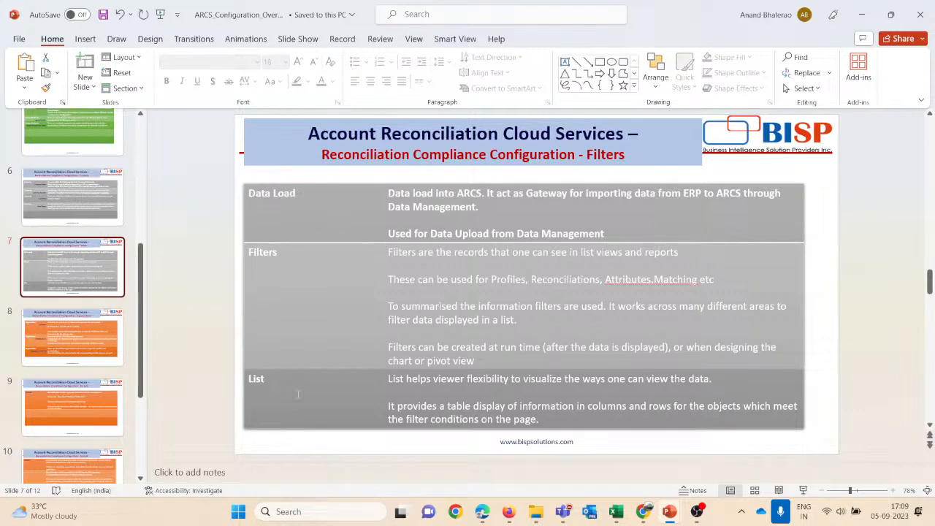
pyautogui.click(596, 322)
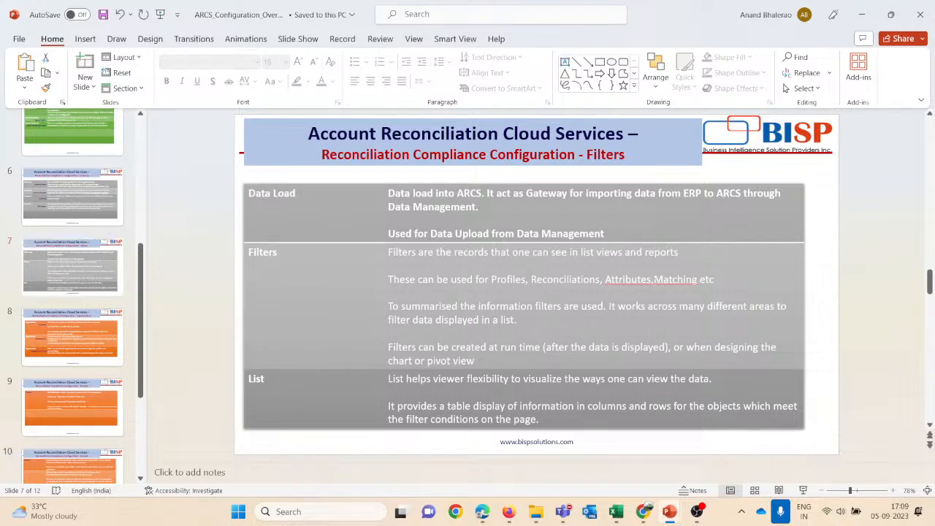
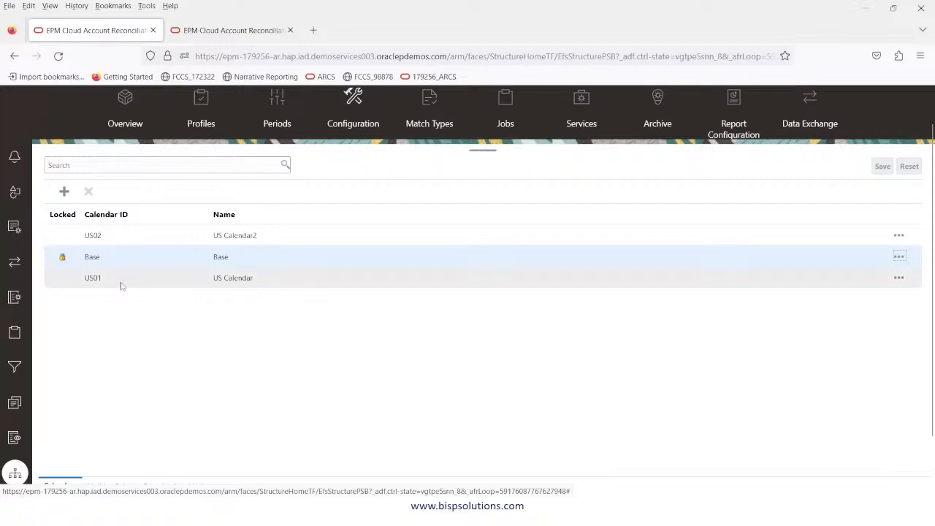
# Add a calendar with ID US03 and the name US Calendar3, and save it.
pyautogui.click(67, 195)
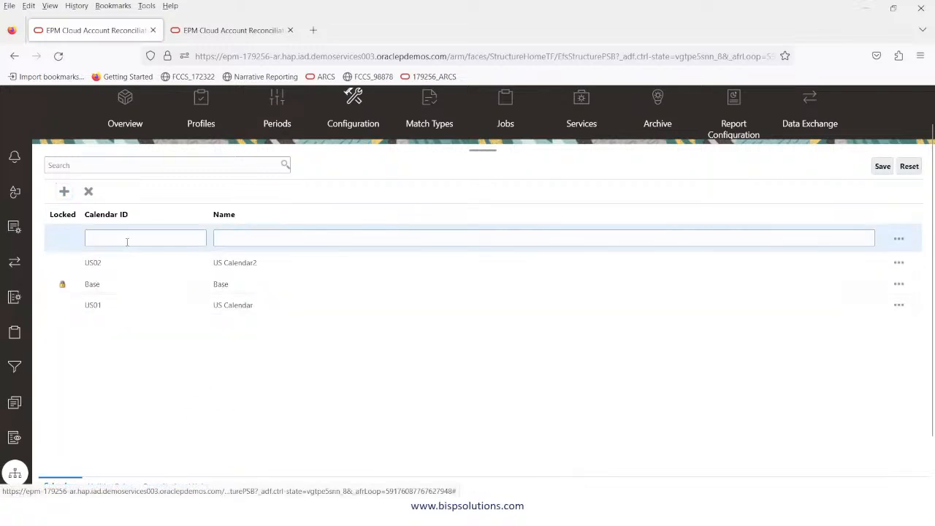
pyautogui.click(127, 242)
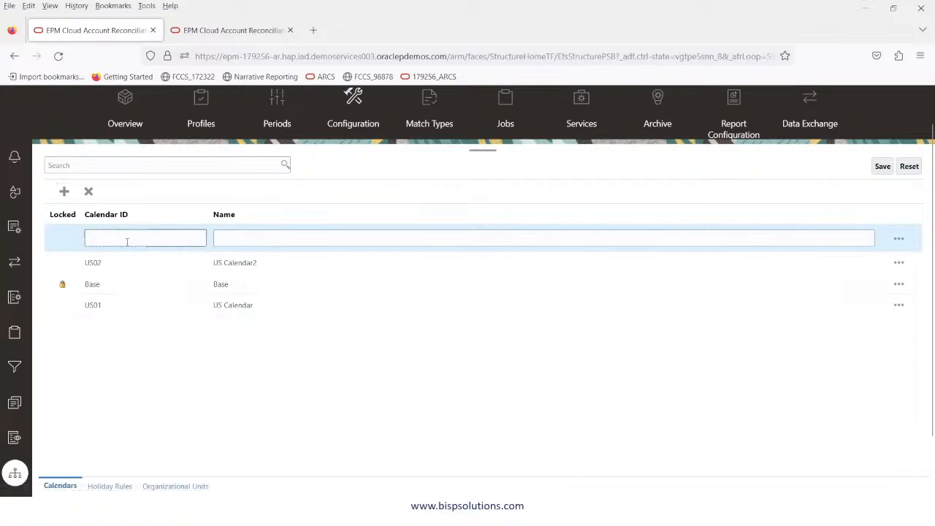
pyautogui.write('US03')
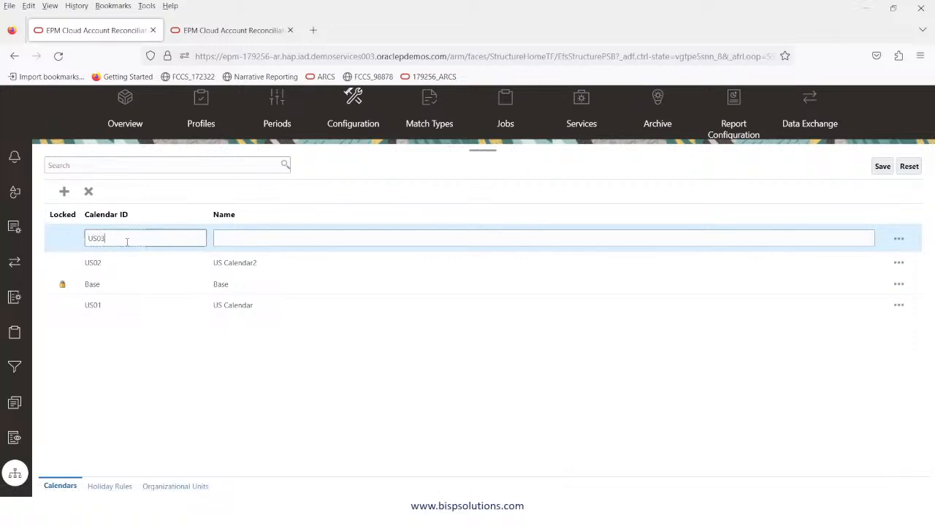
pyautogui.press('Tab')
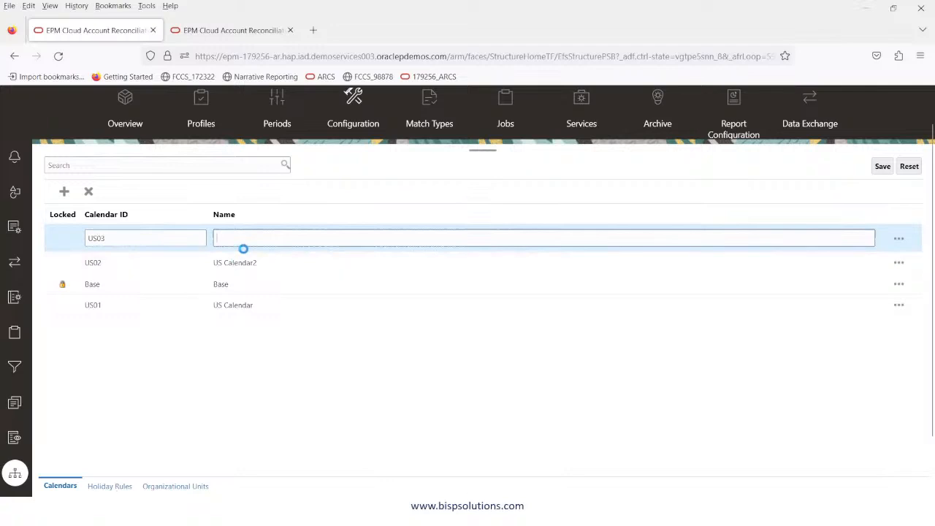
pyautogui.write('US Calendar3')
pyautogui.click(883, 167)
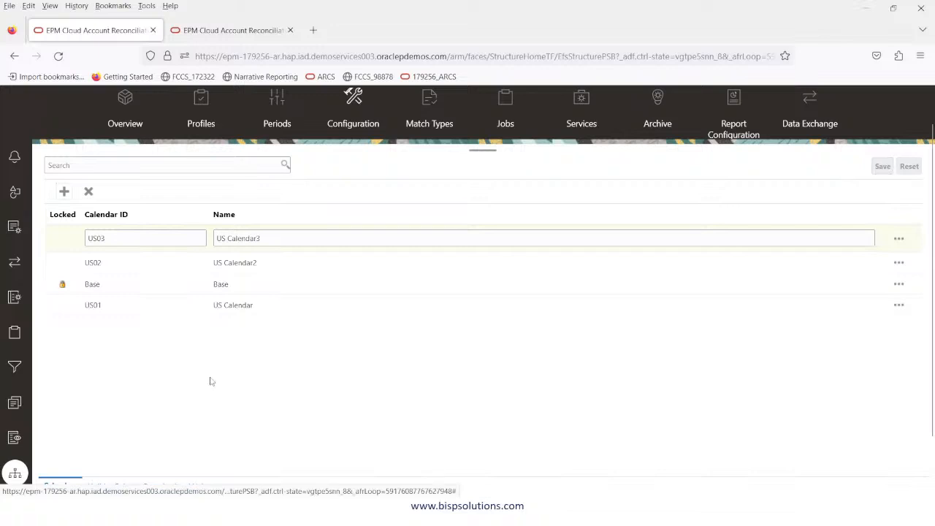
# View the main Periods page and return to the organization calendars in Configuration.
pyautogui.scroll(1, 438, 292)
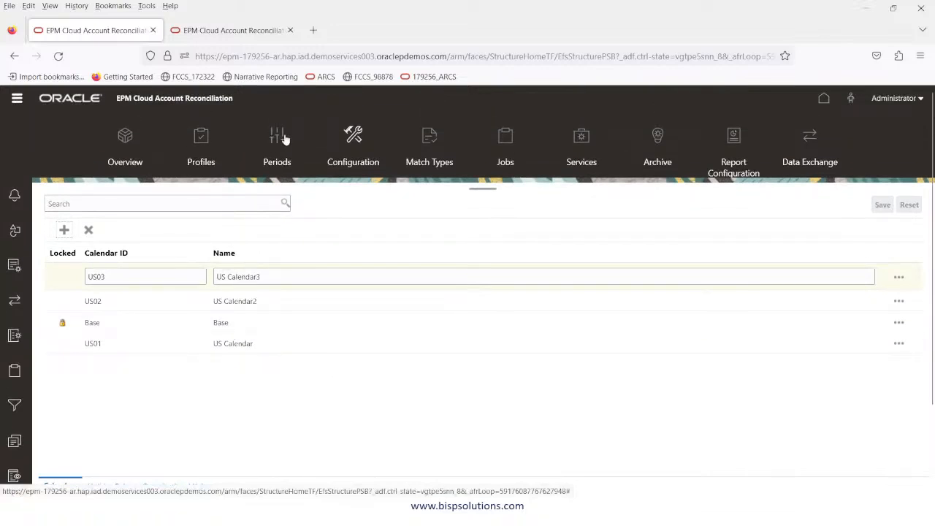
pyautogui.scroll(-2, 78, 384)
pyautogui.scroll(2, 273, 298)
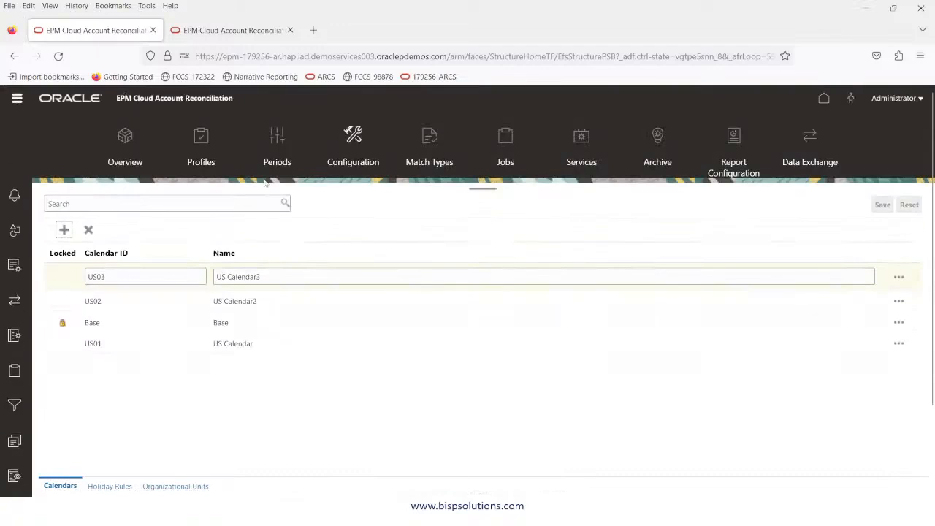
pyautogui.click(276, 140)
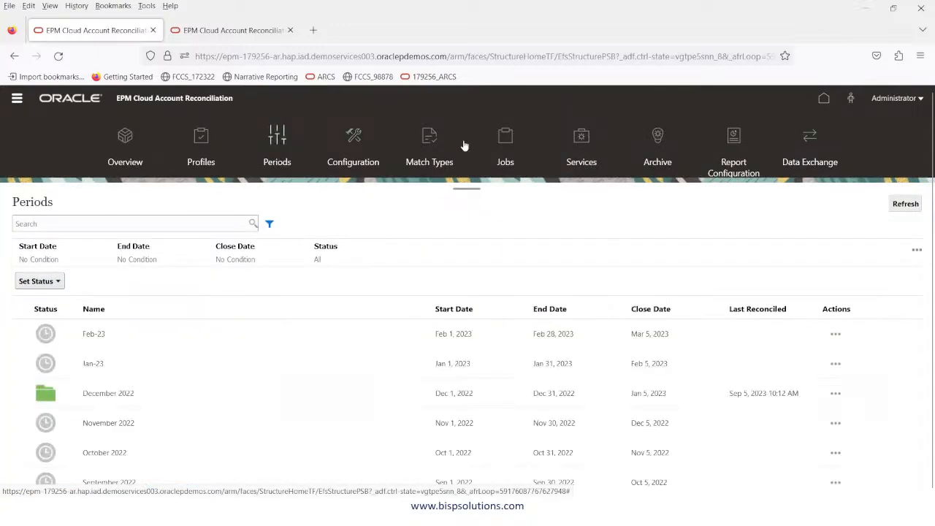
pyautogui.click(362, 139)
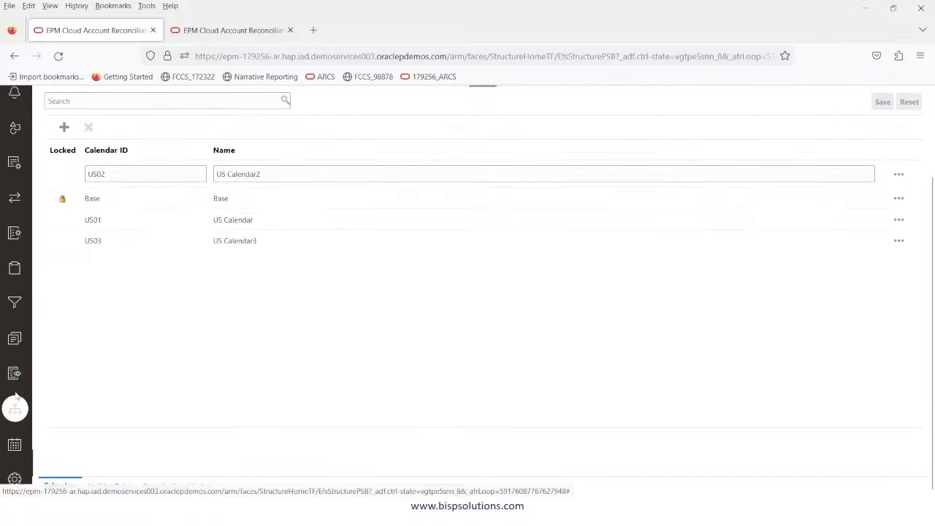
# Examine the Feb-23 period's properties in the Periods configuration and close it without saving.
pyautogui.click(17, 444)
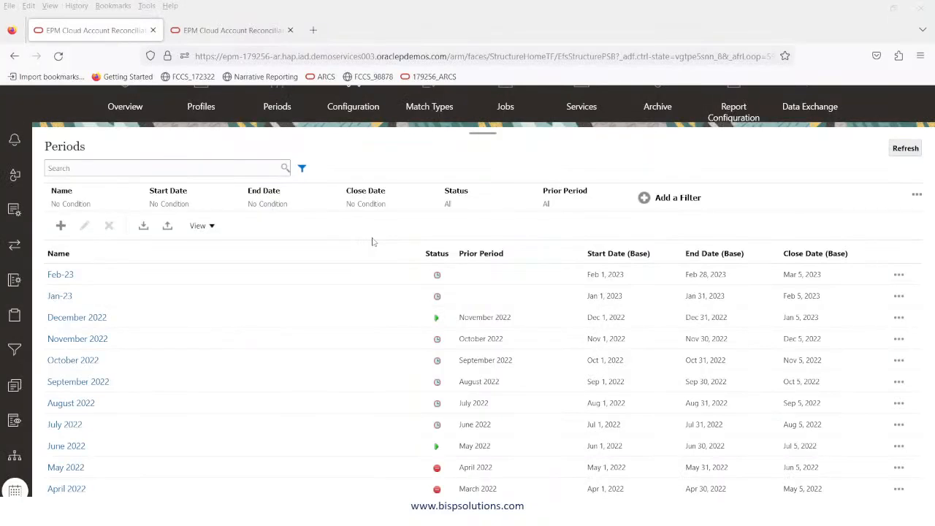
pyautogui.click(61, 274)
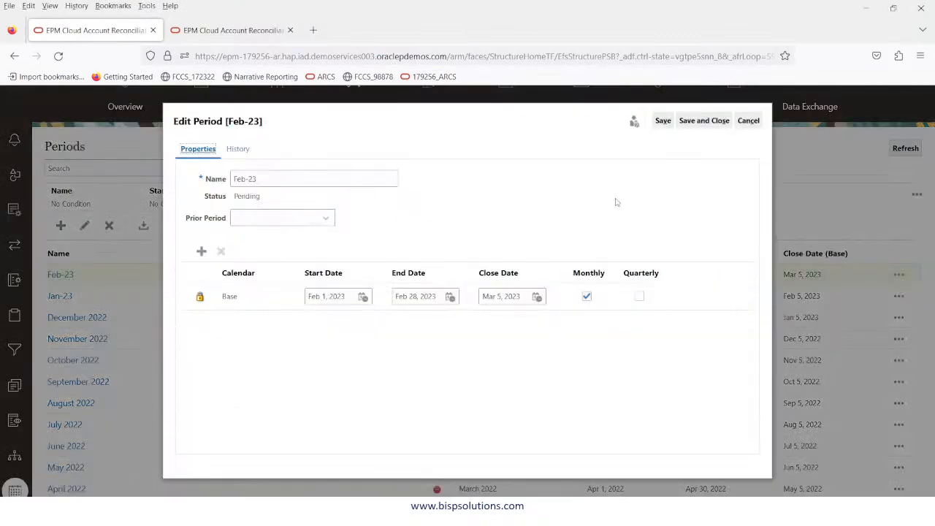
pyautogui.click(745, 124)
# Open the December 2022 period and examine the calendar assignments in its US01 and US02 rows.
pyautogui.click(76, 320)
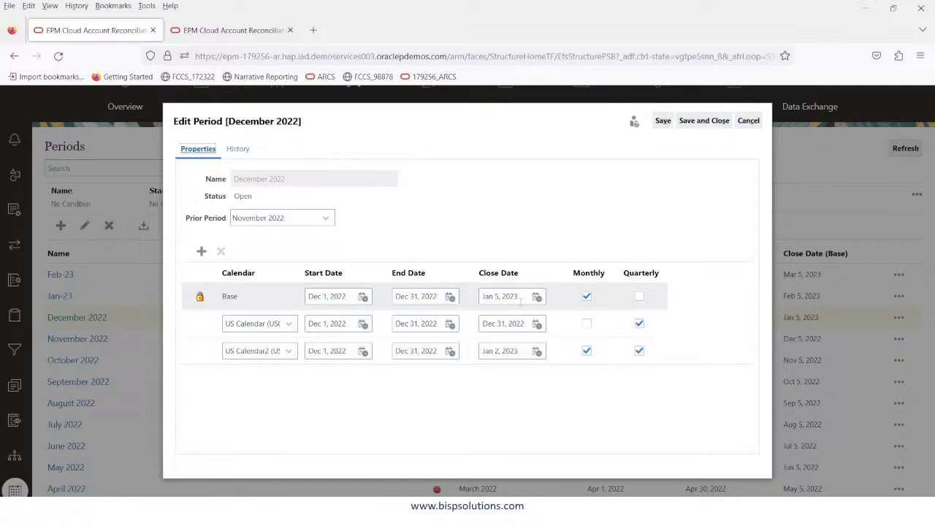
pyautogui.click(289, 324)
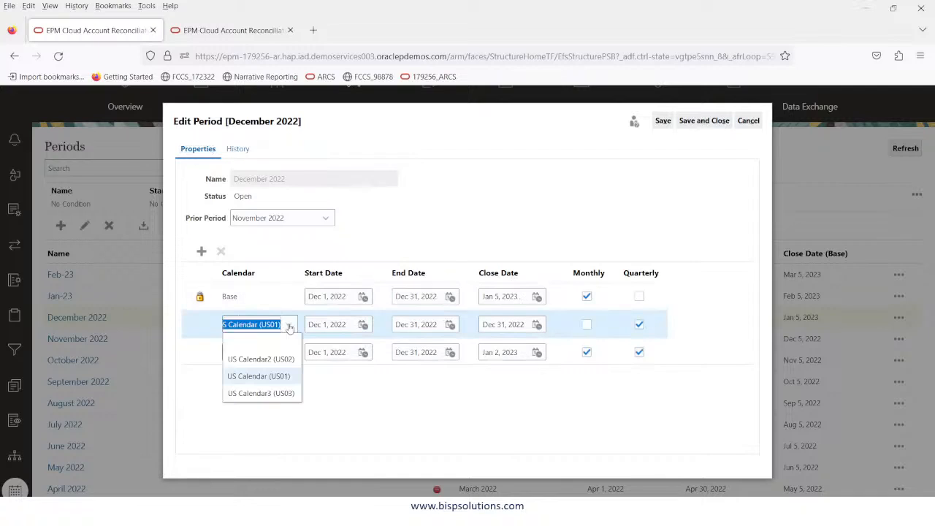
pyautogui.click(288, 375)
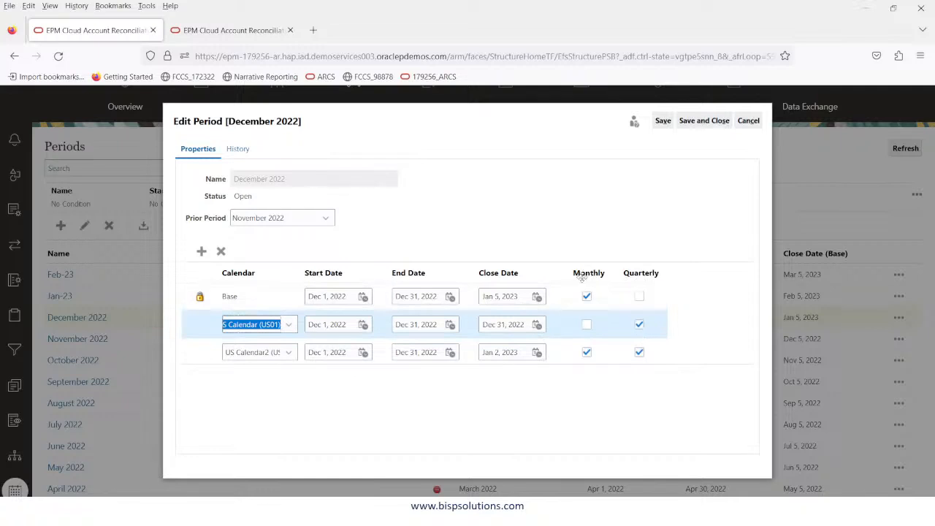
pyautogui.click(288, 352)
pyautogui.click(288, 353)
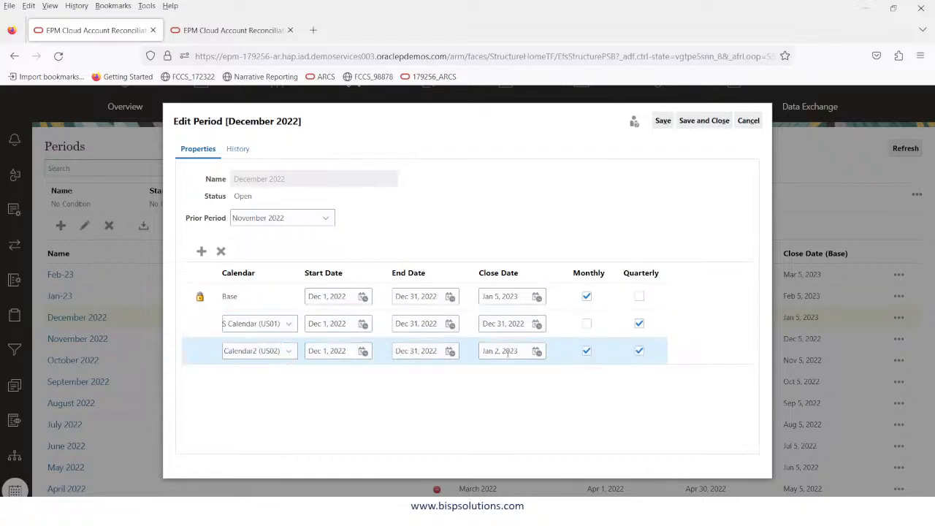
# Add a US Calendar3 (US03) row to the December 2022 period with end date Dec 30, 2022.
pyautogui.click(201, 252)
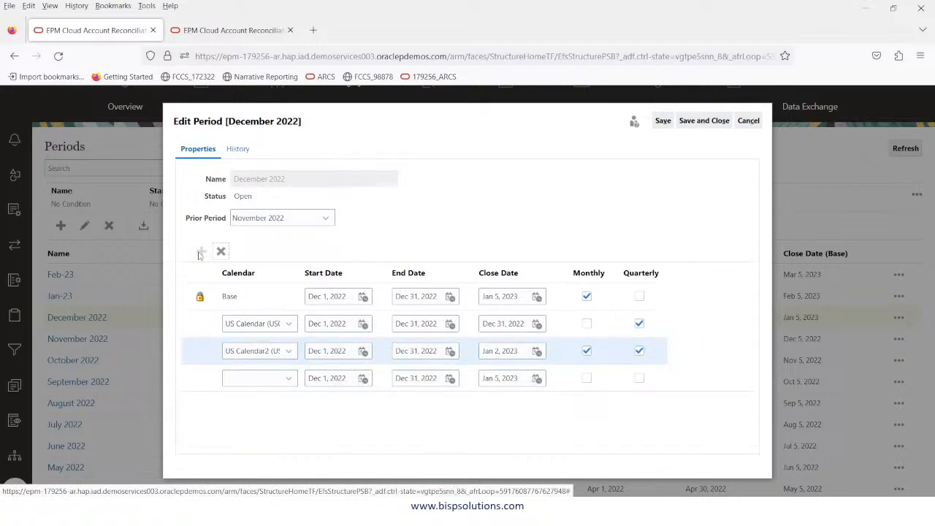
pyautogui.click(288, 379)
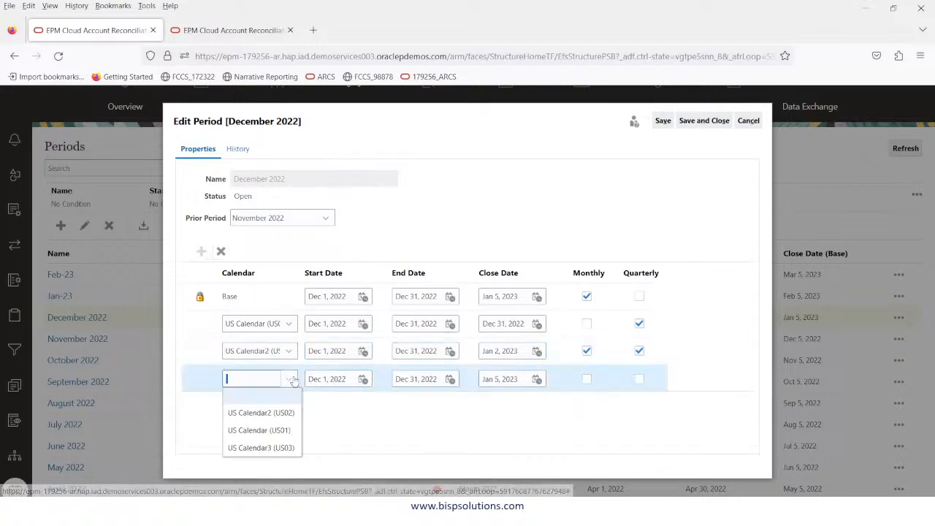
pyautogui.click(293, 448)
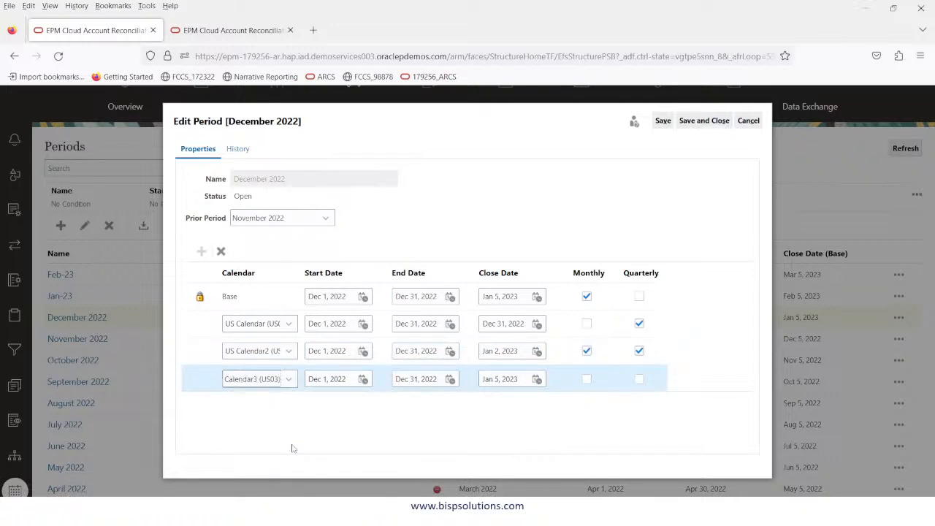
pyautogui.click(450, 379)
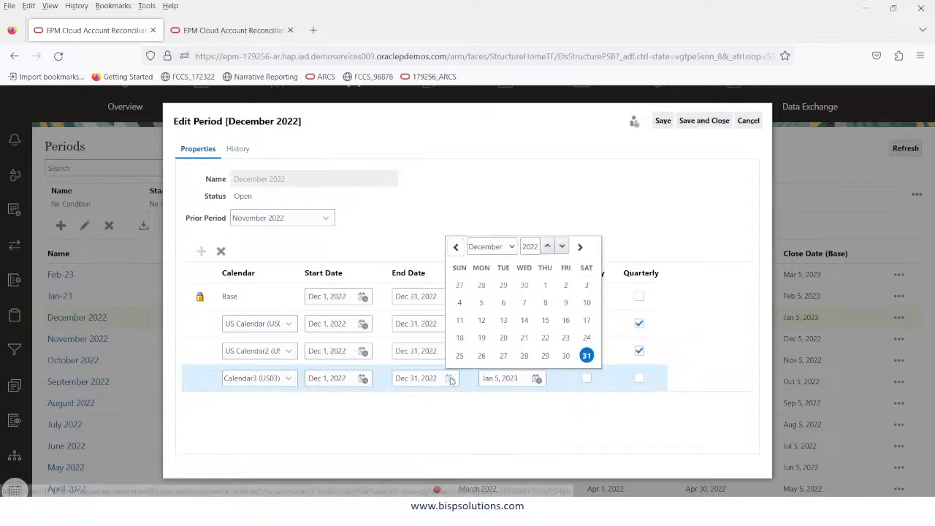
pyautogui.click(565, 355)
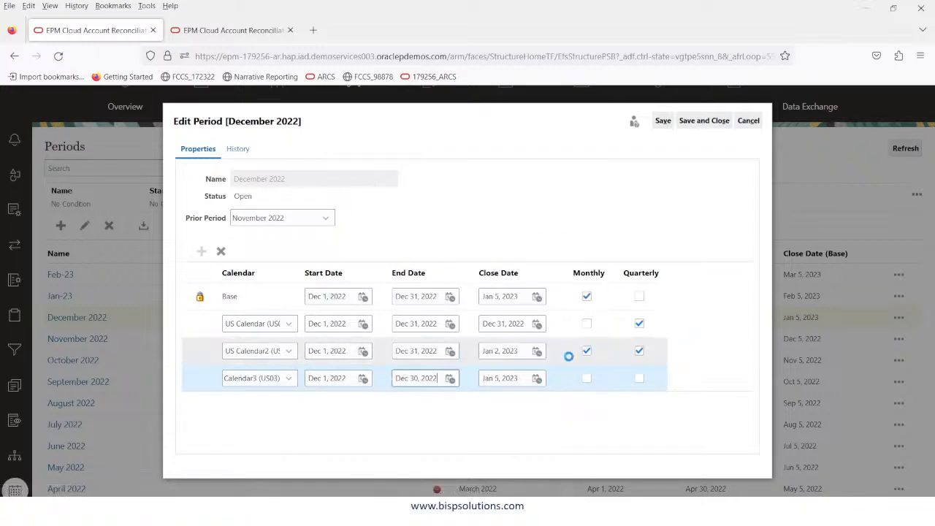
# Set the US Calendar3 row's close date to Jan 6, 2023, enable Monthly and Quarterly, and save and close the period.
pyautogui.click(537, 378)
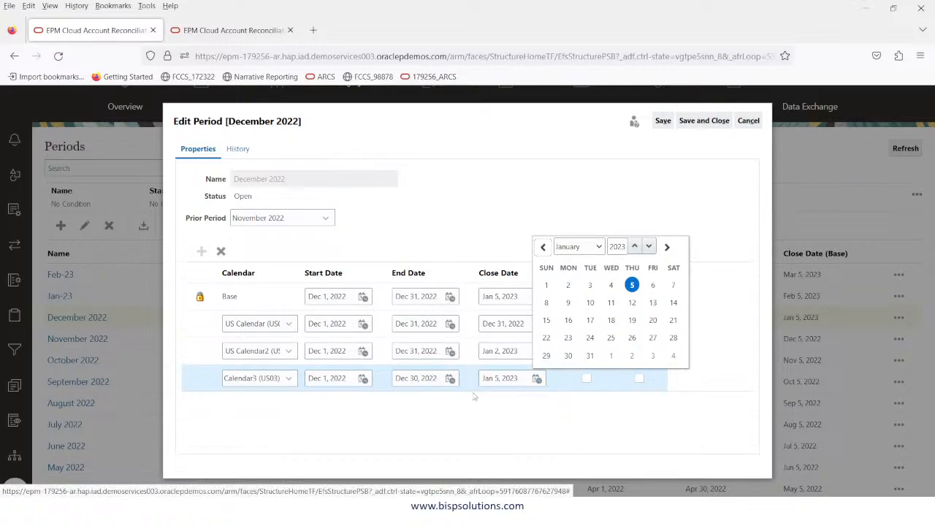
pyautogui.click(568, 285)
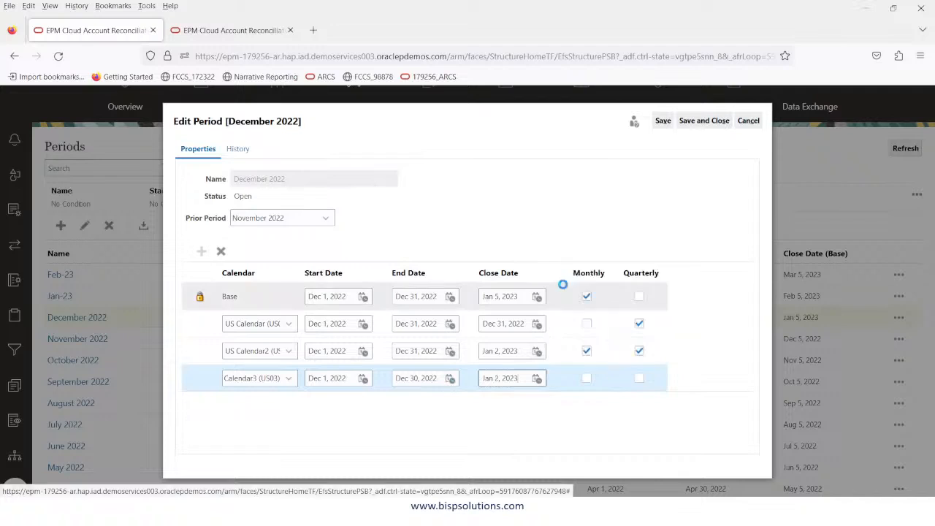
pyautogui.click(537, 378)
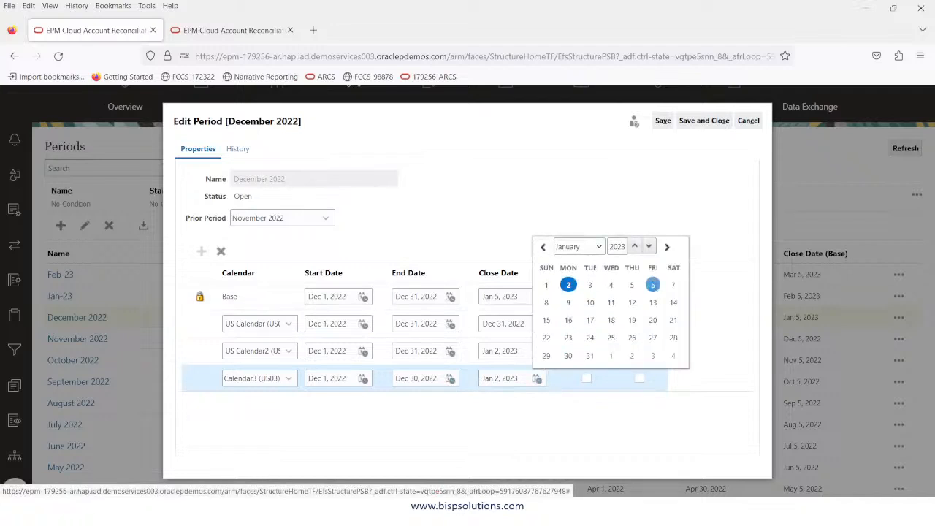
pyautogui.click(652, 285)
pyautogui.click(588, 379)
pyautogui.click(639, 379)
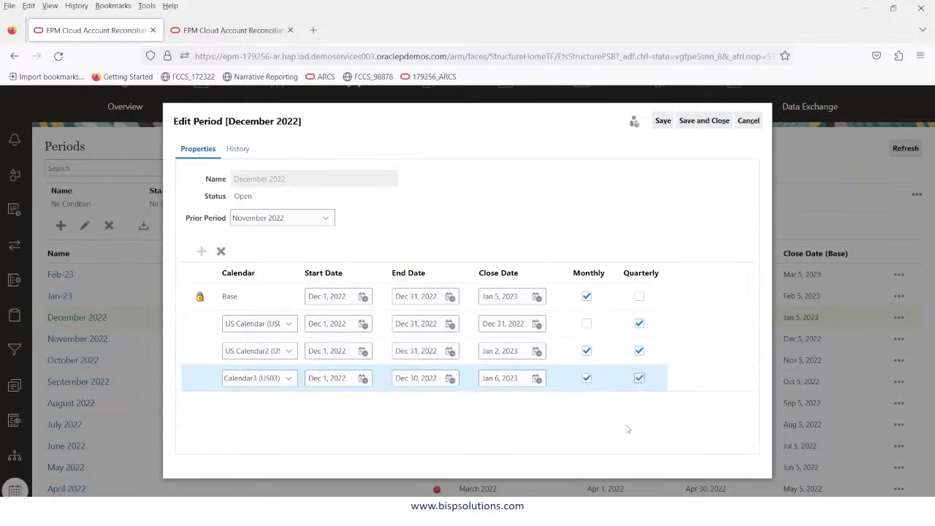
pyautogui.click(703, 121)
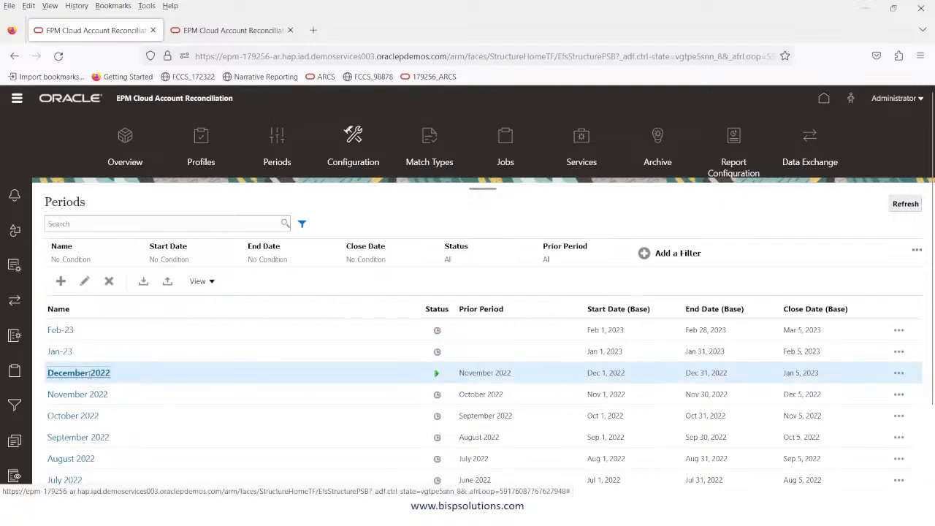
# Reopen the December 2022 period to check its calendar rows, and close it without changes.
pyautogui.click(88, 374)
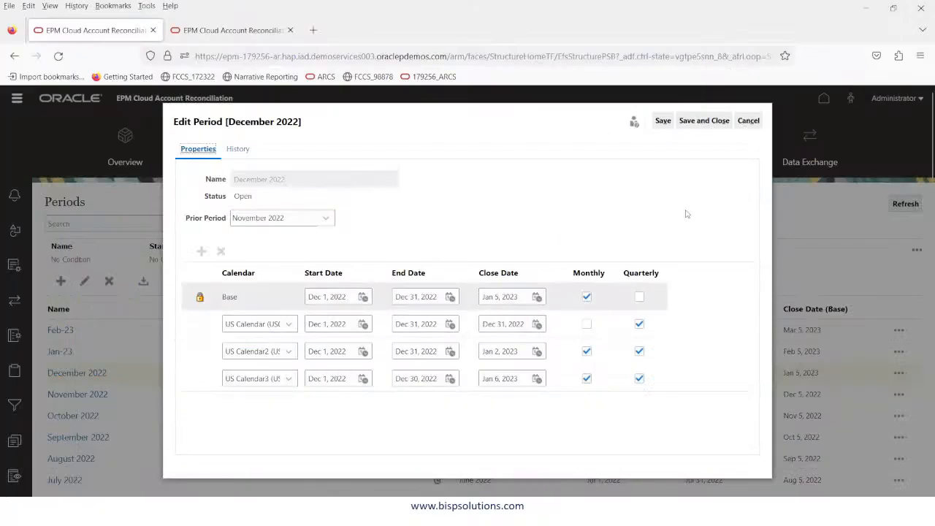
pyautogui.click(745, 125)
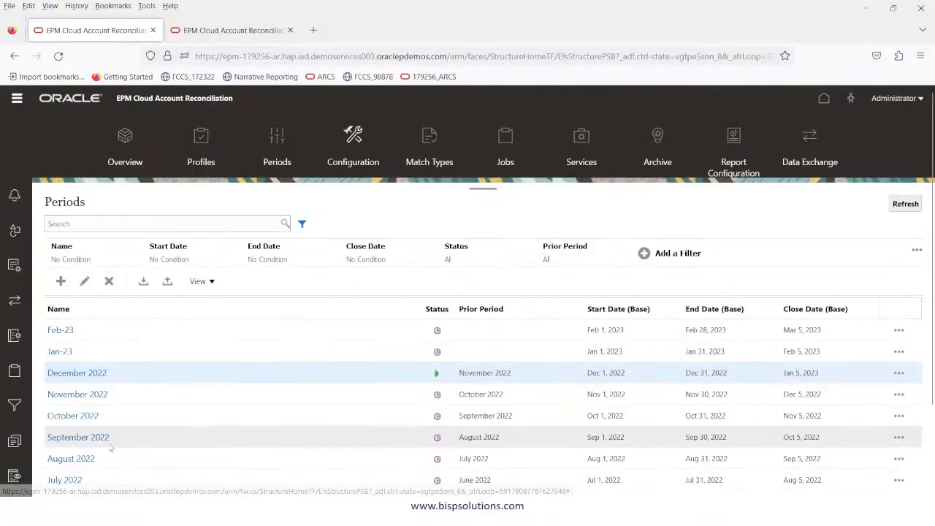
pyautogui.scroll(-5, 110, 449)
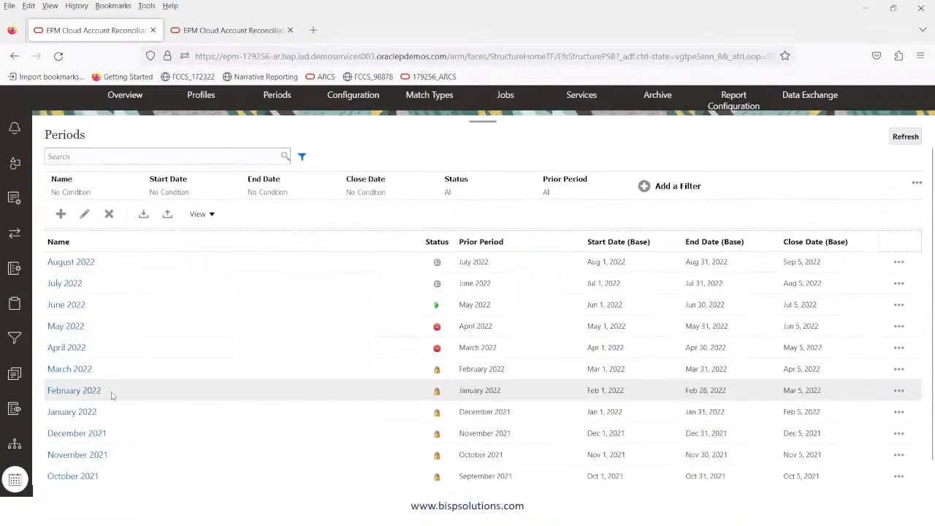
# View the organization calendars and the Holiday Rules list with the US_Holidays rule.
pyautogui.click(16, 409)
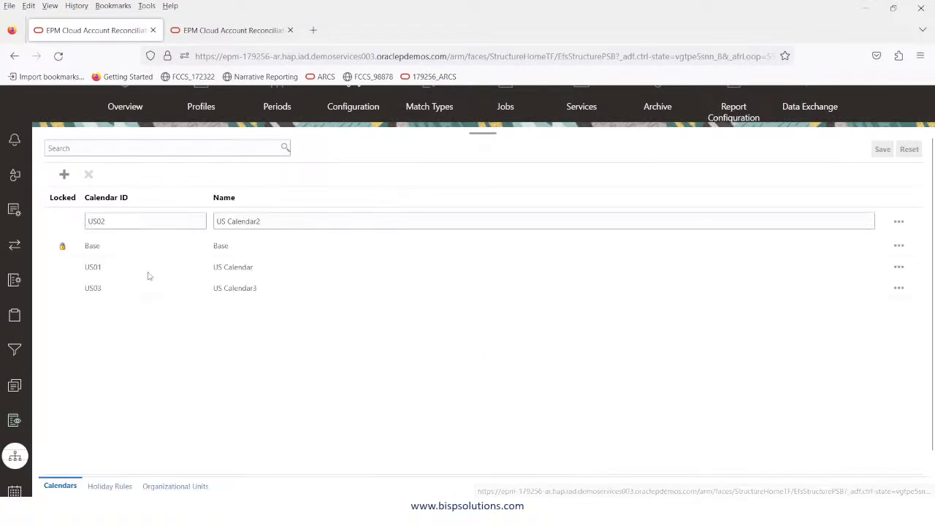
pyautogui.scroll(-1, 113, 438)
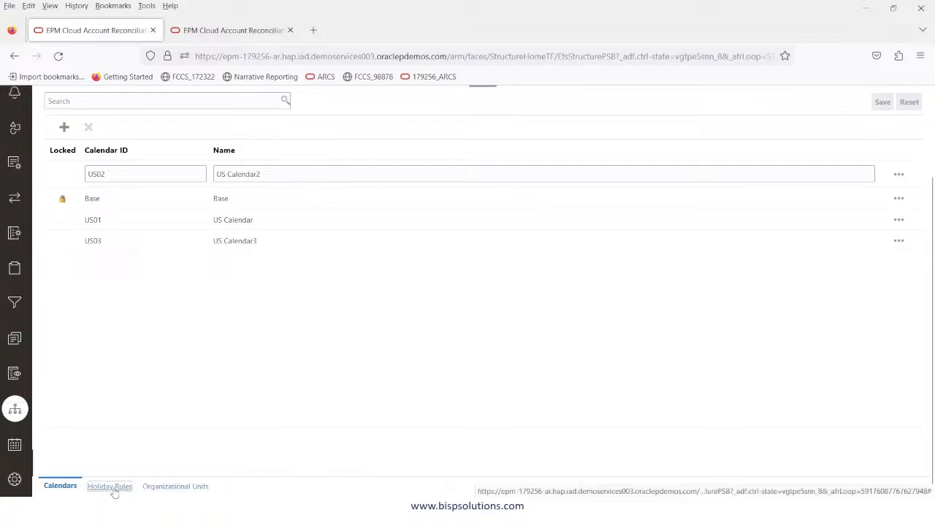
pyautogui.click(114, 490)
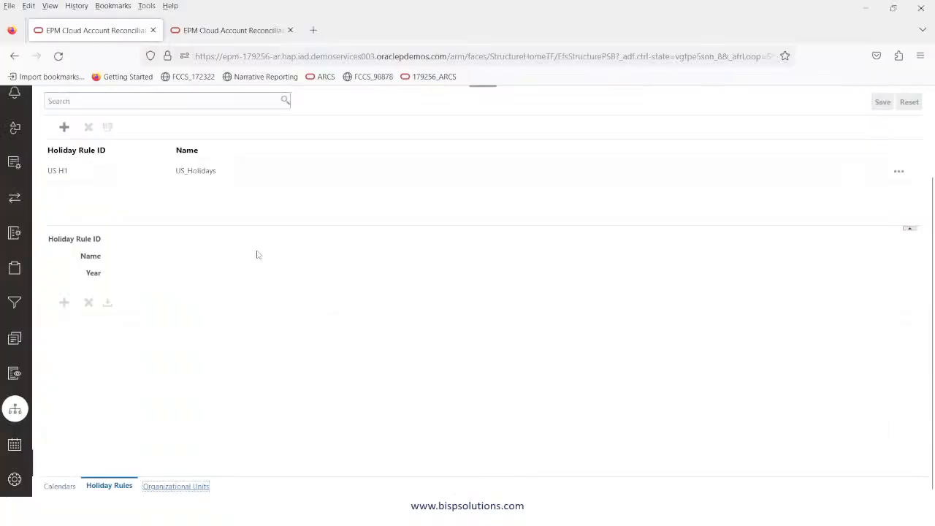
pyautogui.scroll(2, 276, 380)
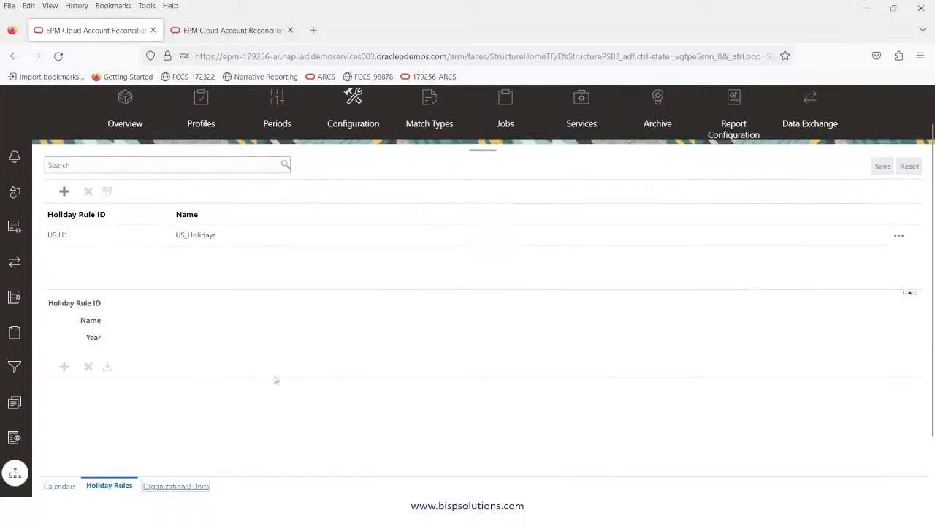
pyautogui.click(253, 246)
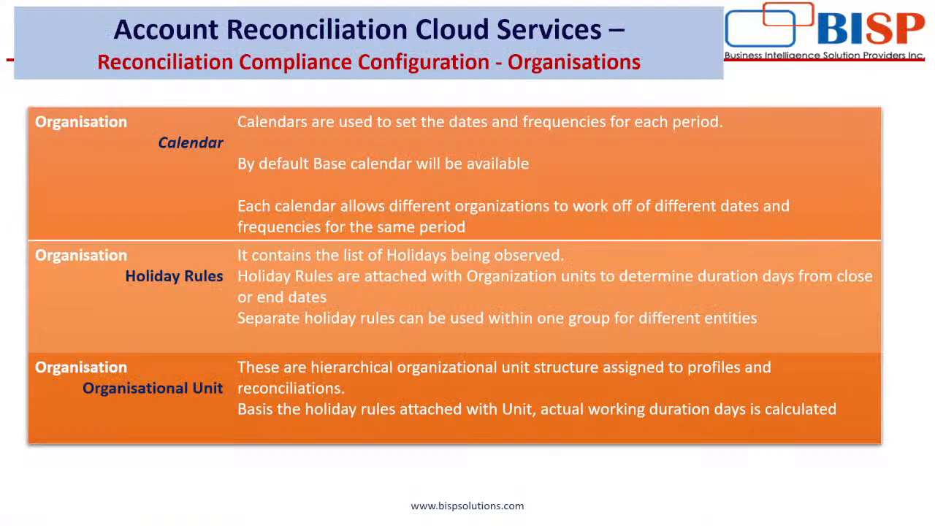
# Switch to the Holidays_Upload workbook in Excel and add a blank worksheet.
pyautogui.hotkey('alt', 'Tab')
pyautogui.hotkey('alt', 'Tab')
pyautogui.hotkey('alt', 'Tab')
pyautogui.hotkey('alt', 'Tab')
pyautogui.hotkey('alt', 'Tab')
pyautogui.hotkey('alt', 'Tab')
pyautogui.hotkey('alt', 'Tab')
pyautogui.hotkey('alt', 'Tab')
pyautogui.hotkey('alt', 'Tab')
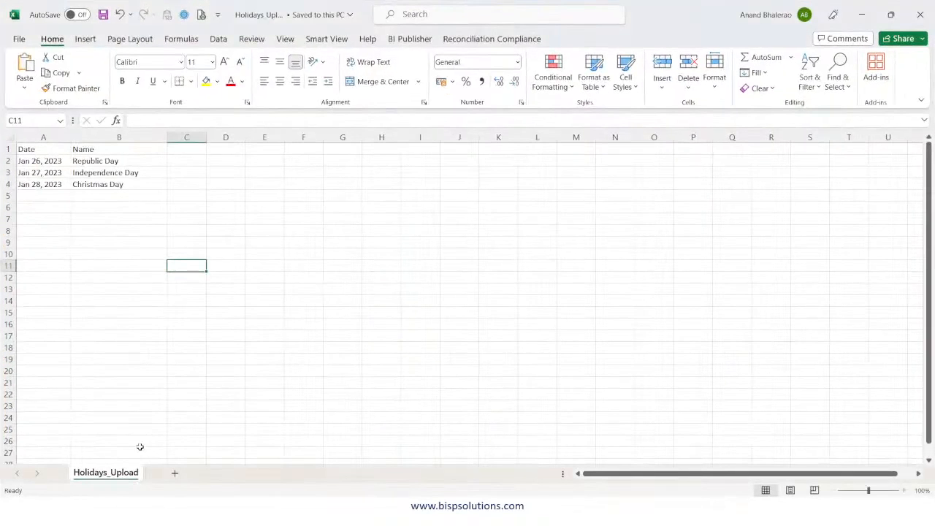
pyautogui.click(175, 472)
pyautogui.click(218, 197)
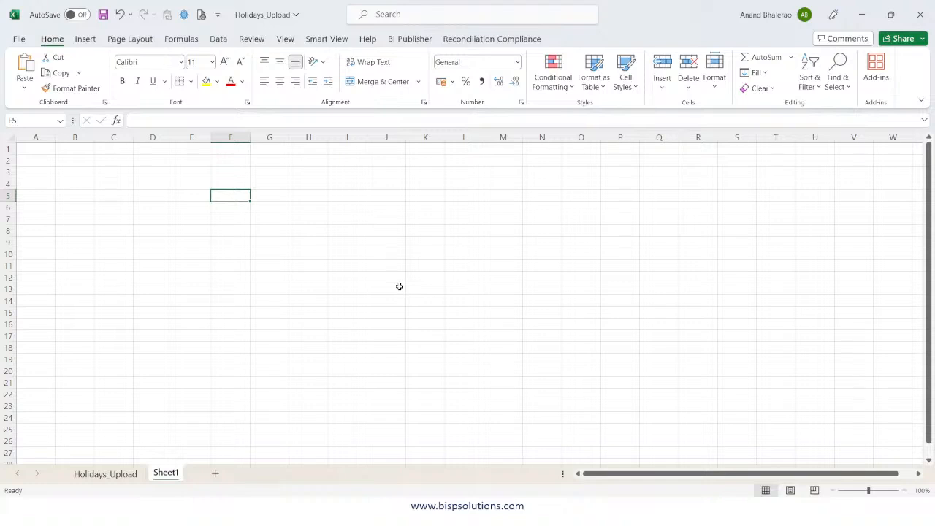
# Enter the label "close" in cell E5 of the blank worksheet.
pyautogui.press('Down')
pyautogui.press('Up')
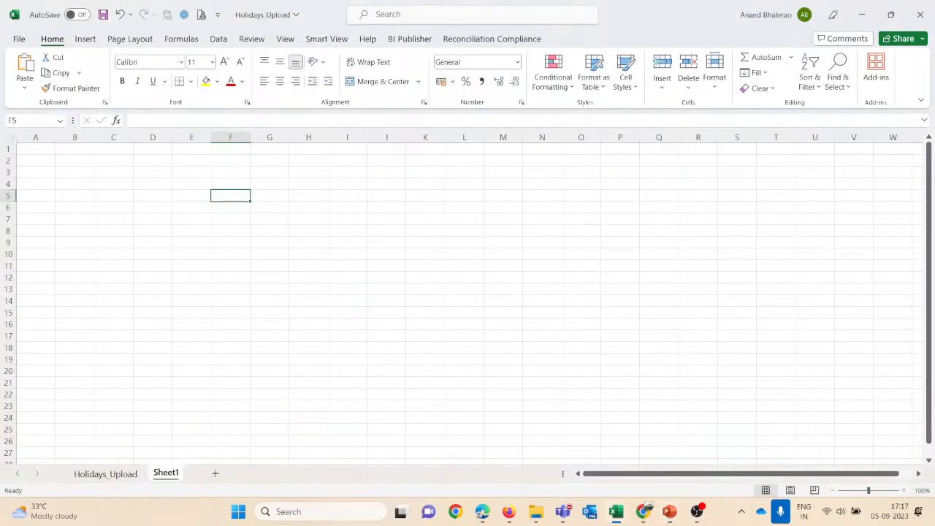
pyautogui.click(841, 399)
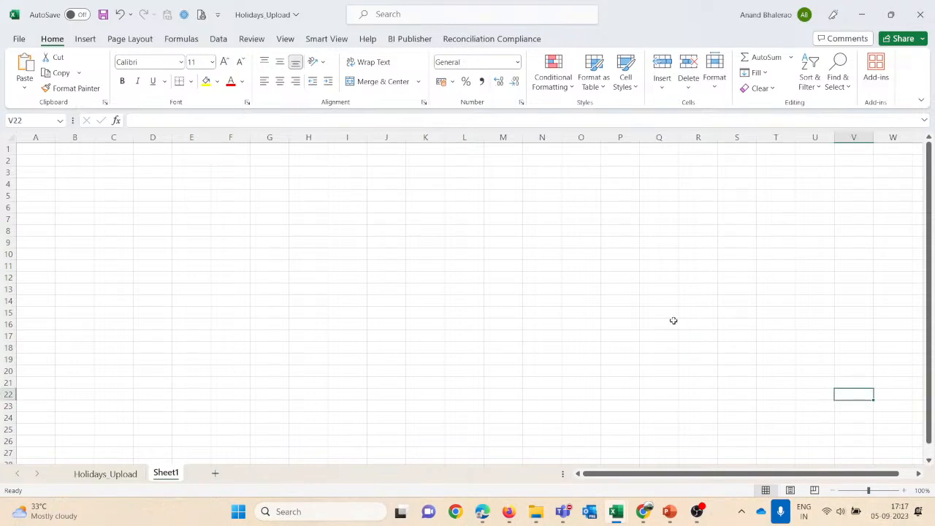
pyautogui.moveTo(202, 183); pyautogui.dragTo(232, 184)
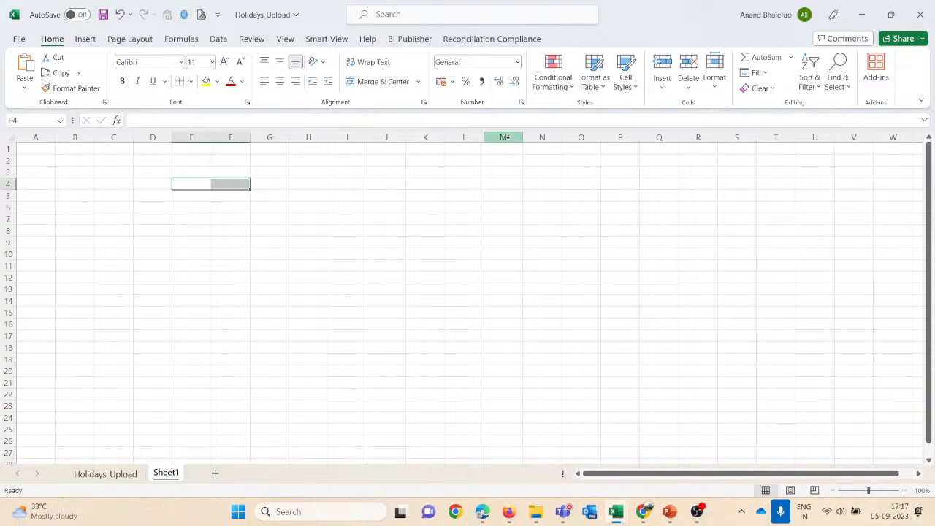
pyautogui.press('Left')
pyautogui.press('Down')
pyautogui.press('Right')
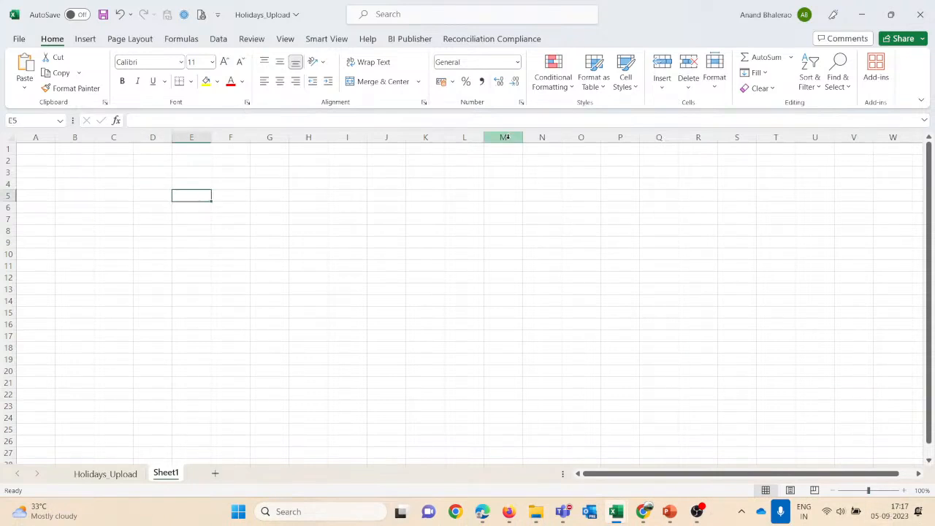
pyautogui.write('close')
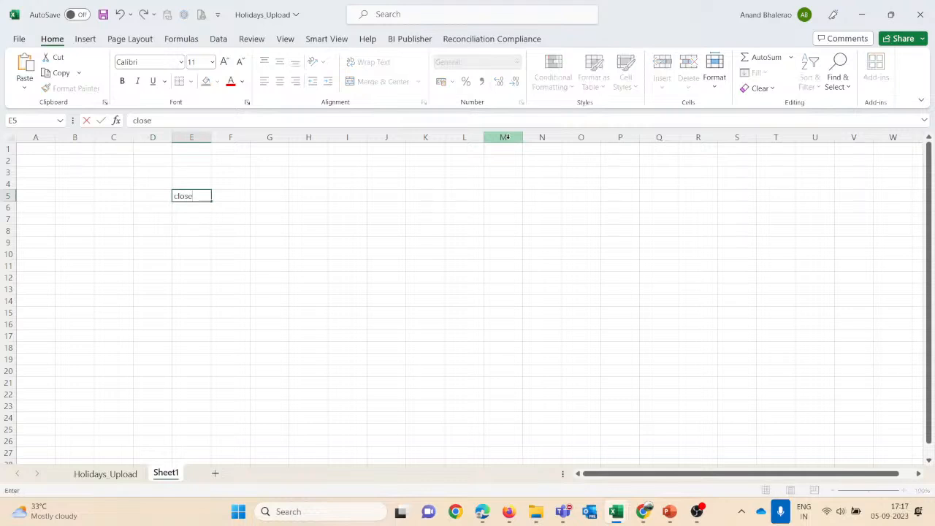
pyautogui.press('Tab')
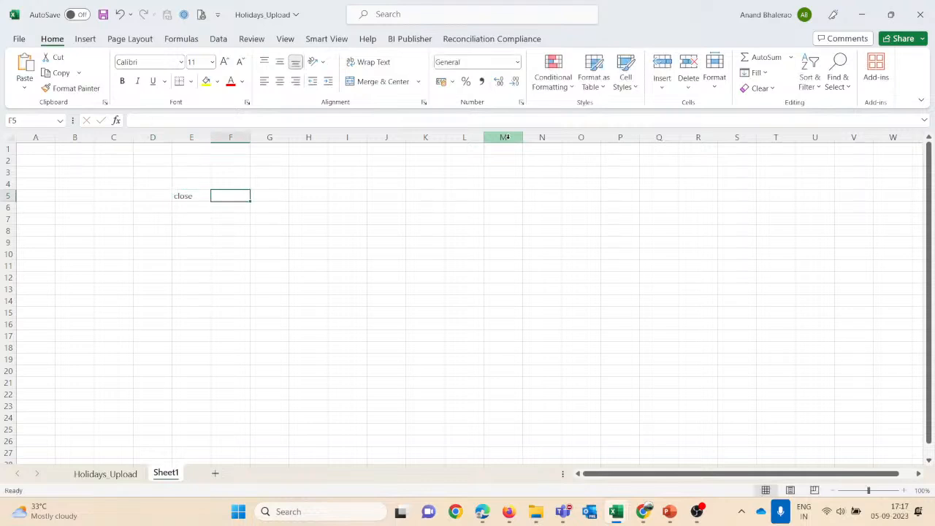
# Enter the close date 5-1-2023 in cell F5, beside the close label.
pyautogui.write('5')
pyautogui.write('-2-')
pyautogui.press('BackSpace')
pyautogui.press('BackSpace')
pyautogui.write('1-2023')
pyautogui.press('Return')
# Add a "duration" heading in H4 and enter "05 days" beneath it in H5.
pyautogui.press('Up')
pyautogui.press('Right')
pyautogui.press('Right')
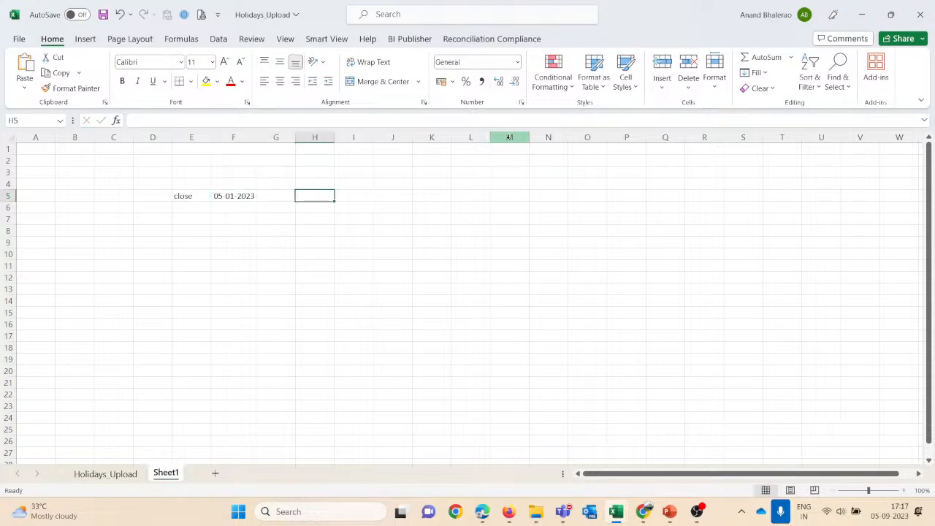
pyautogui.press('Up')
pyautogui.write('duration')
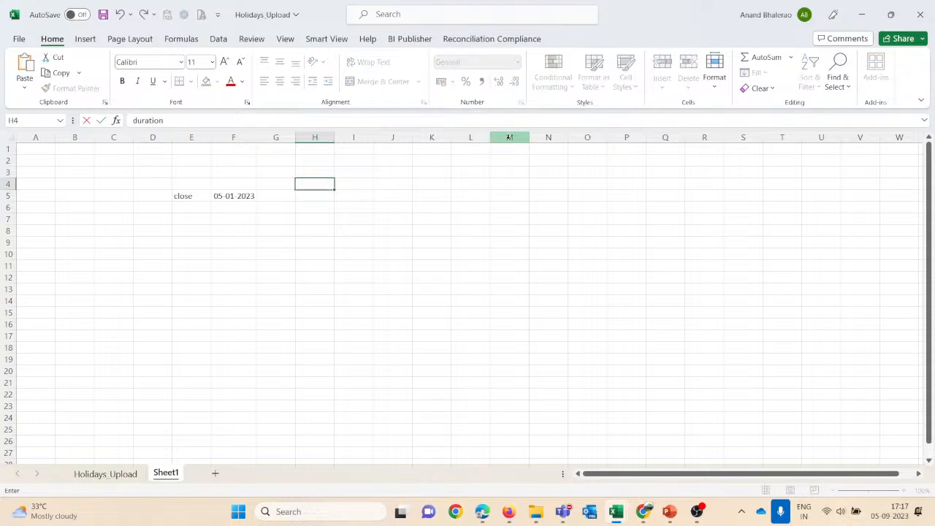
pyautogui.press('Return')
pyautogui.write('05 days')
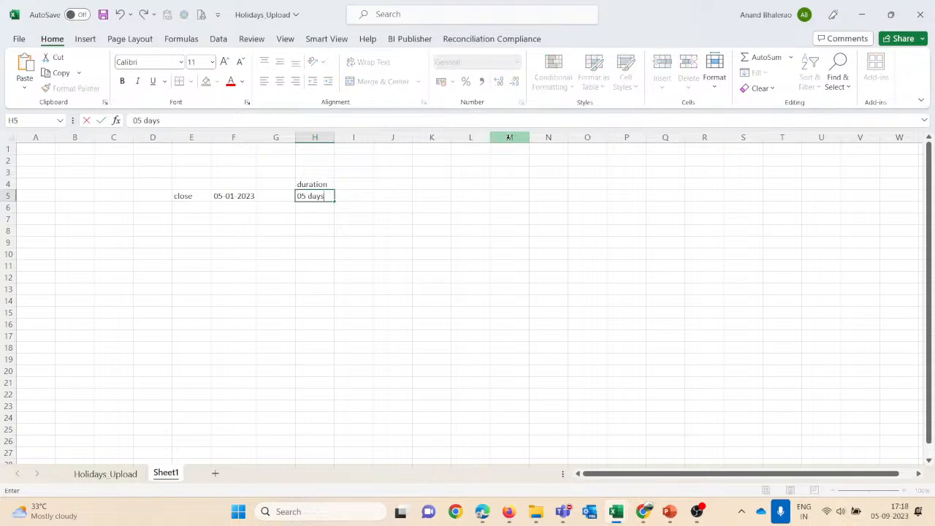
pyautogui.press('Return')
pyautogui.press('Up')
pyautogui.press('Right')
pyautogui.press('Right')
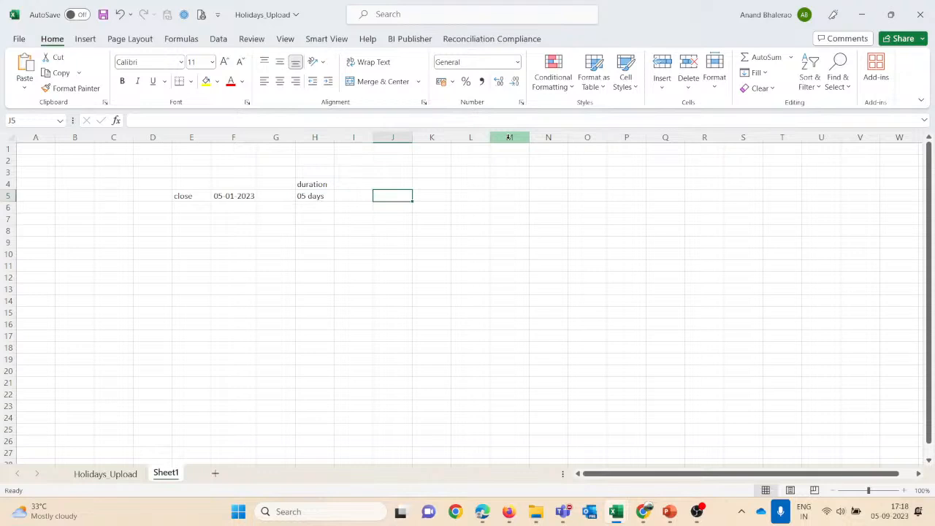
pyautogui.press('Left')
pyautogui.press('Left')
pyautogui.press('Left')
pyautogui.press('Left')
pyautogui.press('Right')
pyautogui.press('Right')
pyautogui.press('Right')
pyautogui.press('Right')
pyautogui.press('Left')
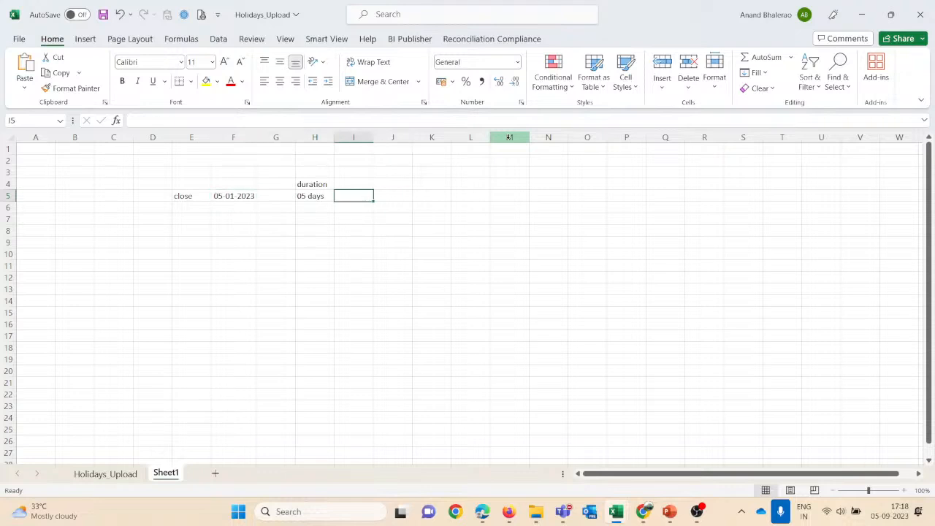
# Remove the word "days" from the duration in H5, leaving the plain number 05.
pyautogui.press('Left')
pyautogui.press('F2')
pyautogui.press('BackSpace')
pyautogui.press('BackSpace')
pyautogui.press('BackSpace')
pyautogui.press('BackSpace')
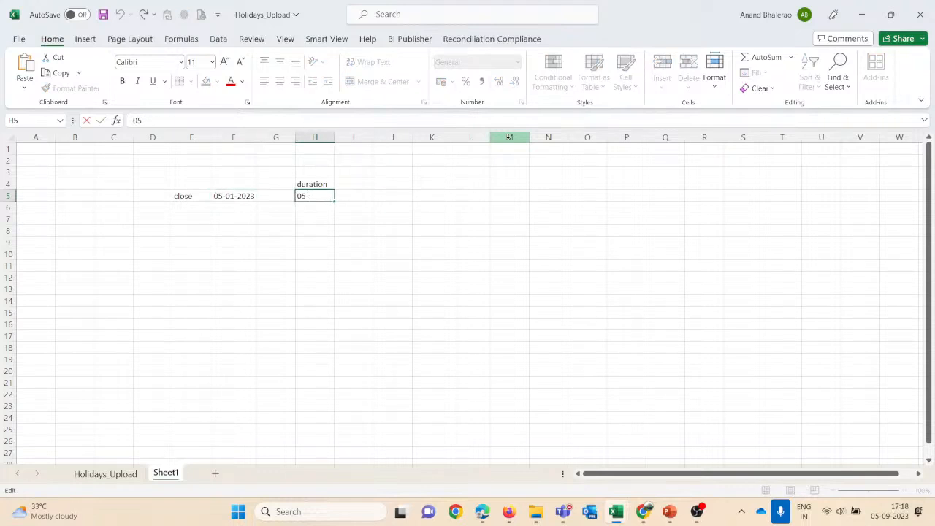
pyautogui.hotkey('ctrl', 'Return')
# Calculate the completion date in J5 with the formula =F5+H5 and make it bold.
pyautogui.press('Right')
pyautogui.press('Right')
pyautogui.write('=')
pyautogui.press('Left')
pyautogui.press('Left')
pyautogui.press('Left')
pyautogui.press('Left')
pyautogui.write('+')
pyautogui.press('Left')
pyautogui.press('Left')
pyautogui.press('Return')
pyautogui.press('Up')
pyautogui.hotkey('ctrl', 'b')
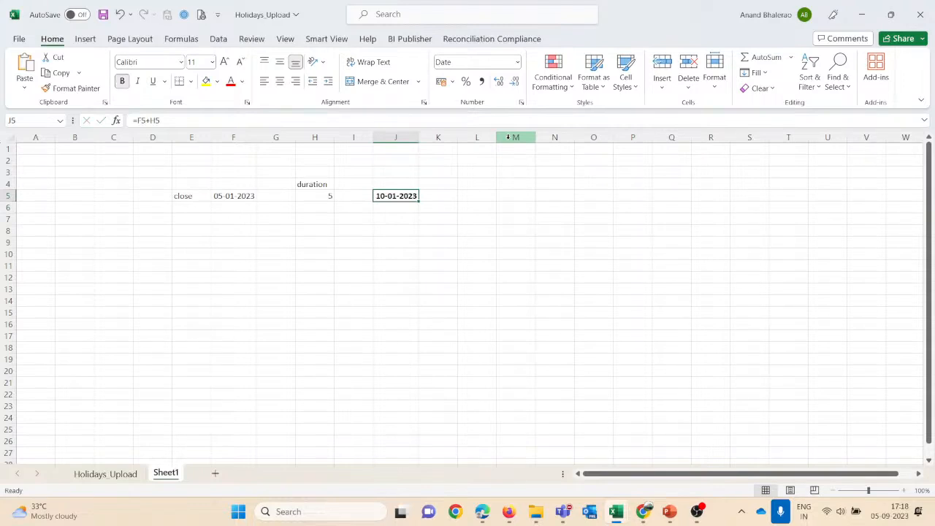
# Add the heading "complated by this date" in J4 and widen column J.
pyautogui.press('Up')
pyautogui.write('comp')
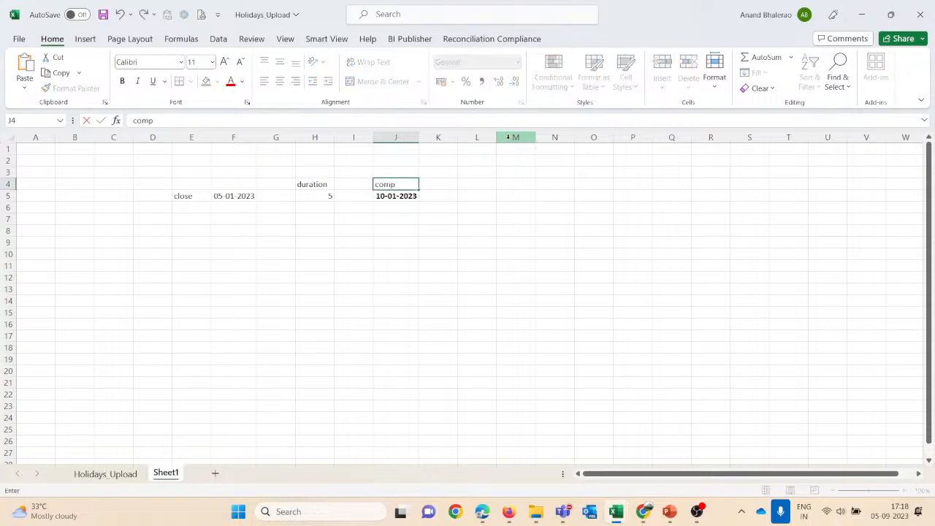
pyautogui.write('lated by this date')
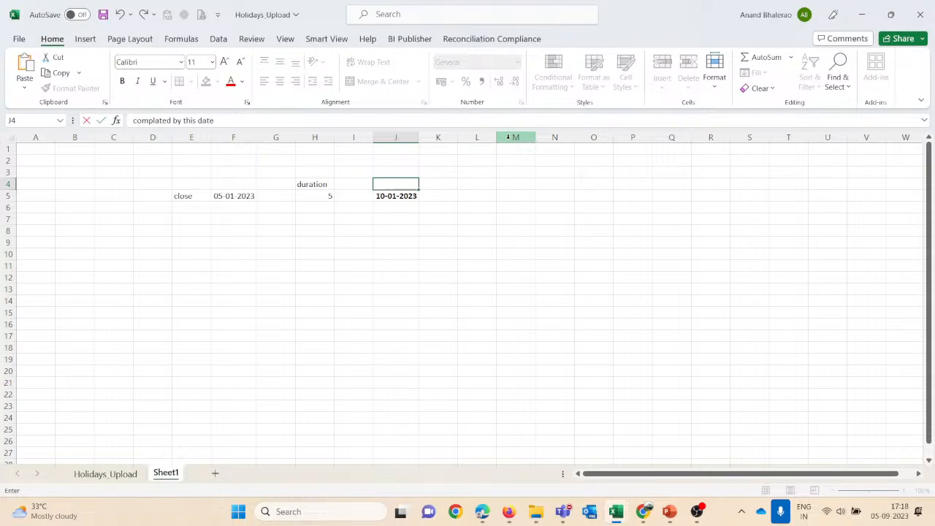
pyautogui.press('Return')
pyautogui.moveTo(419, 137); pyautogui.dragTo(435, 138)
# Enter the label "Holiday Rule" in cell E6, under the close label.
pyautogui.click(325, 196)
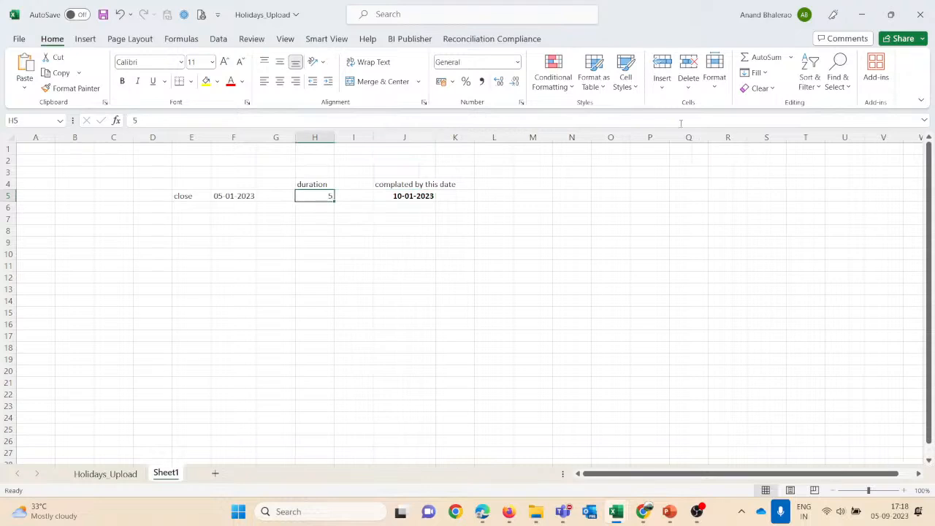
pyautogui.press('Left')
pyautogui.press('Left')
pyautogui.press('Left')
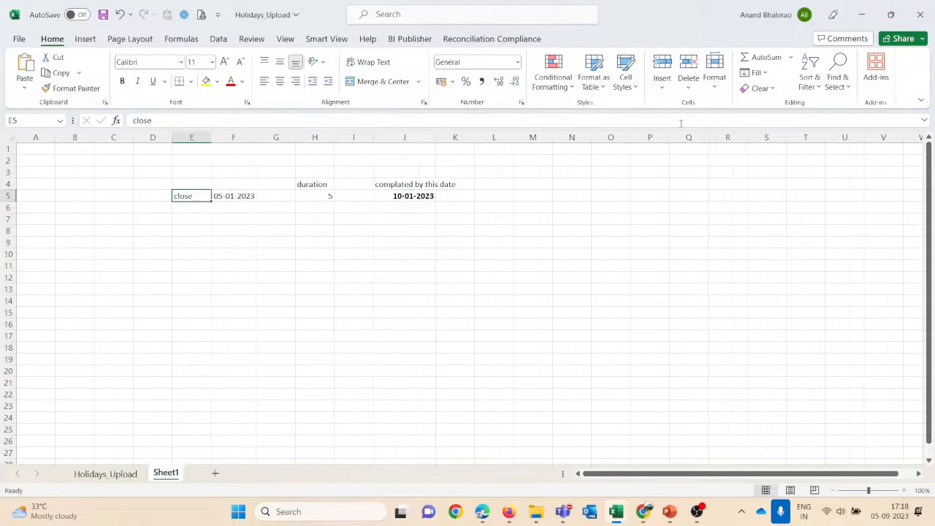
pyautogui.press('Down')
pyautogui.write('Holid')
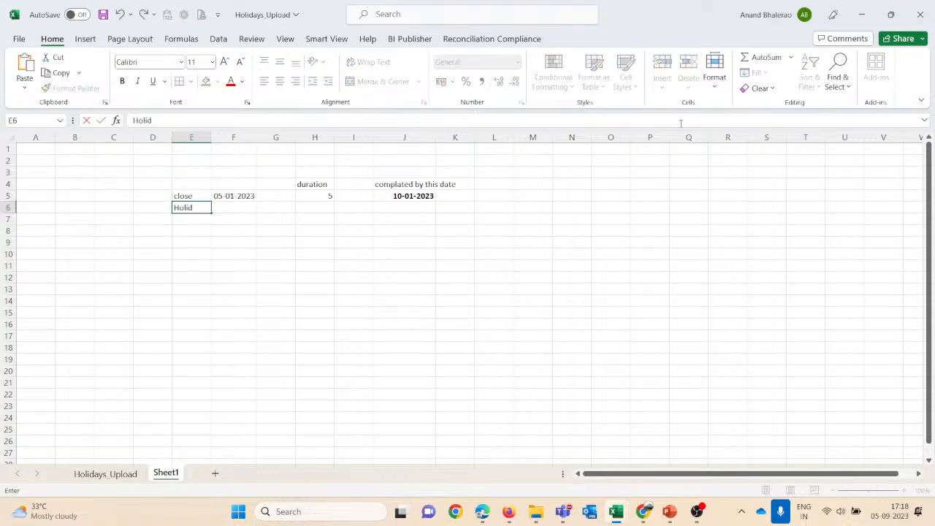
pyautogui.write('ay Rule')
pyautogui.press('Return')
# Enter the date 1-5-2023 in cell F9, below the Holiday Rule label.
pyautogui.press('Up')
pyautogui.press('Right')
pyautogui.press('Right')
pyautogui.press('Right')
pyautogui.press('Right')
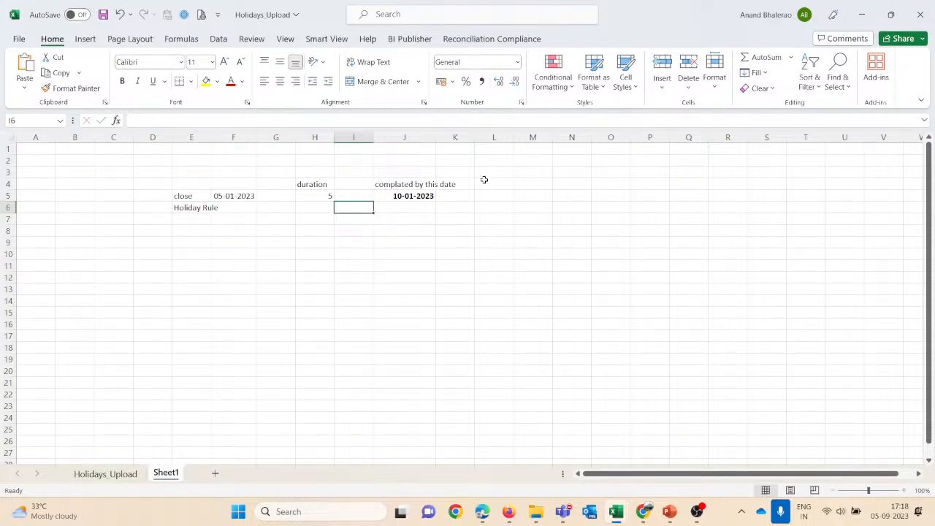
pyautogui.click(233, 242)
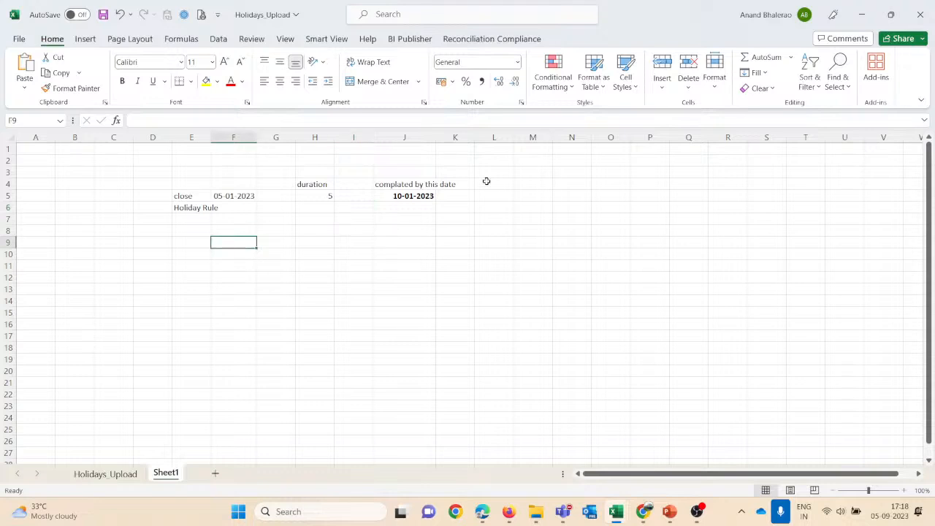
pyautogui.write('1-05-')
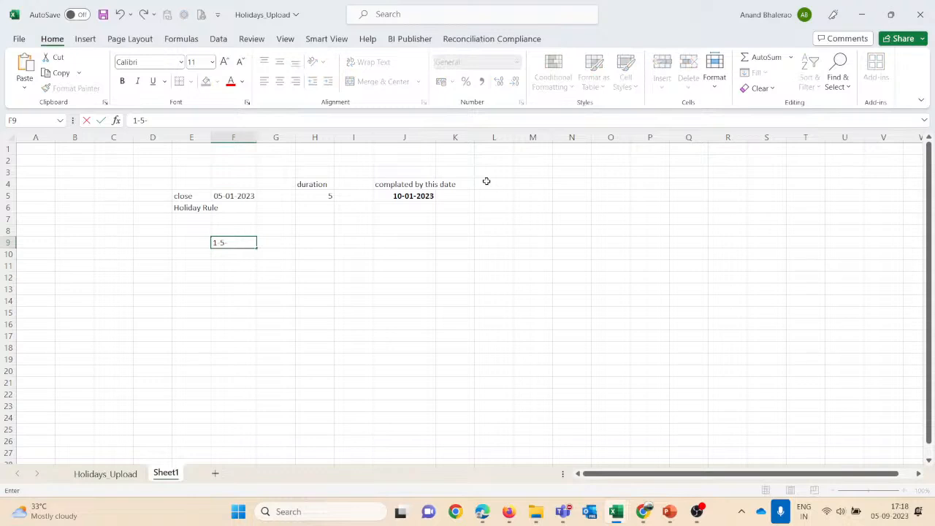
pyautogui.write('2023')
pyautogui.hotkey('ctrl', 'Return')
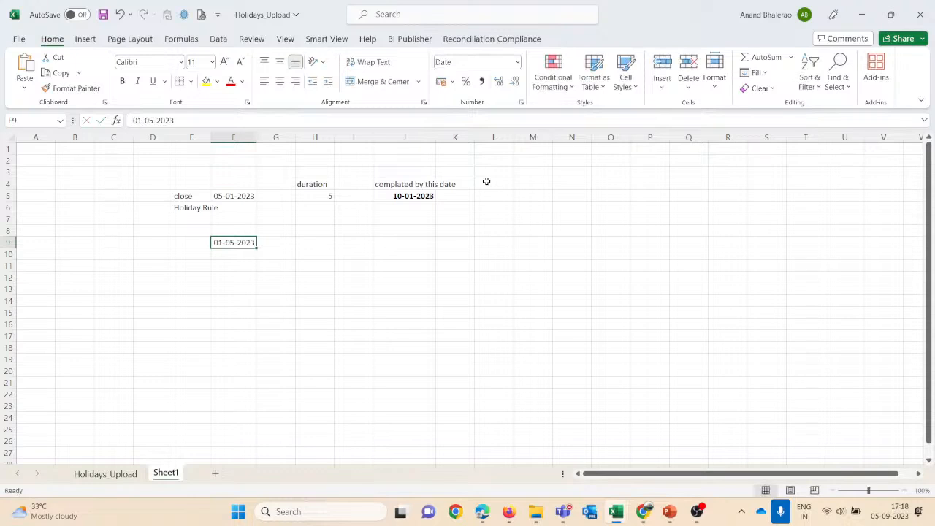
# Change the date in F9 to 05-Jan-23.
pyautogui.press('F2')
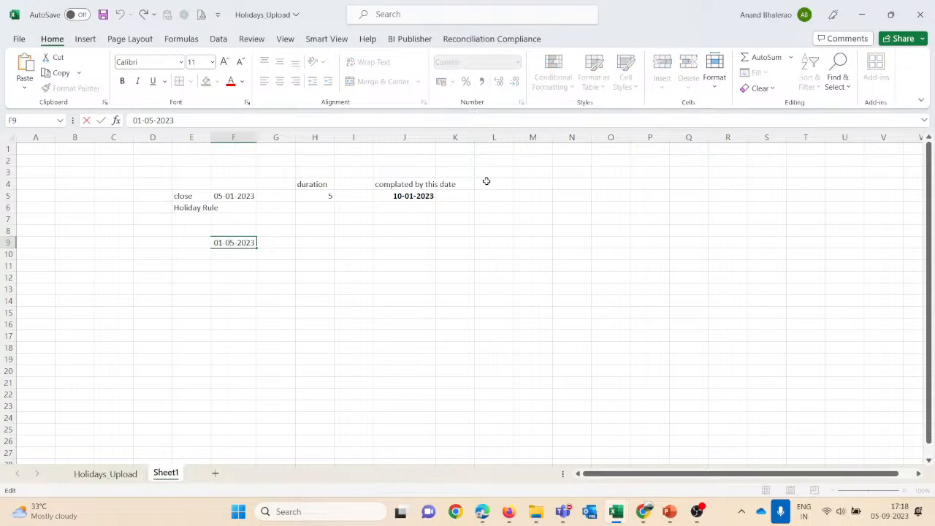
pyautogui.press('BackSpace')
pyautogui.write('1')
pyautogui.press('BackSpace')
pyautogui.write('5-')
pyautogui.press('Return')
pyautogui.press('Up')
pyautogui.press('Down')
pyautogui.press('Up')
# Copy the F9 date into F8 and change the copy to 01-Jan-23.
pyautogui.hotkey('ctrl', 'c')
pyautogui.press('Up')
pyautogui.press('Return')
pyautogui.press('F2')
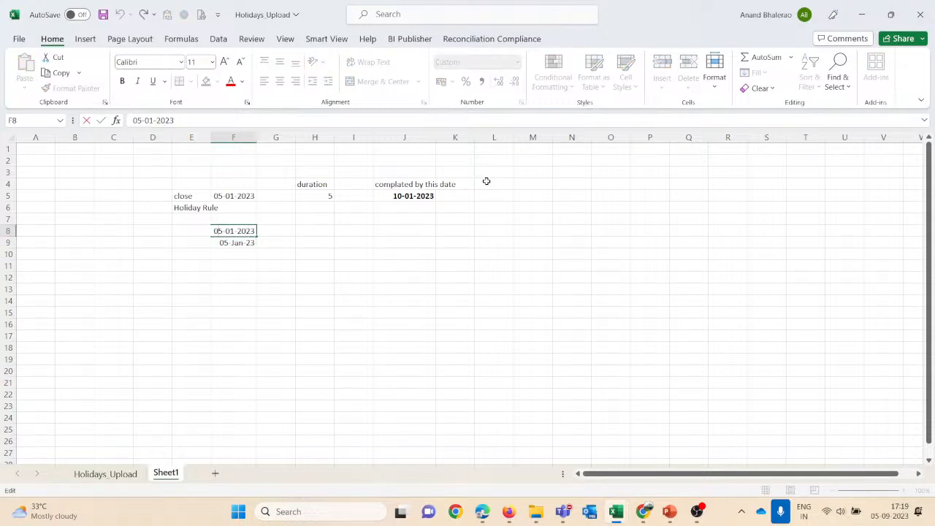
pyautogui.press('BackSpace')
pyautogui.write('1')
pyautogui.press('Return')
# Change the date in F9 to 02-Jan-23 and fill the daily series down to 15-Jan-23 in F22.
pyautogui.press('F2')
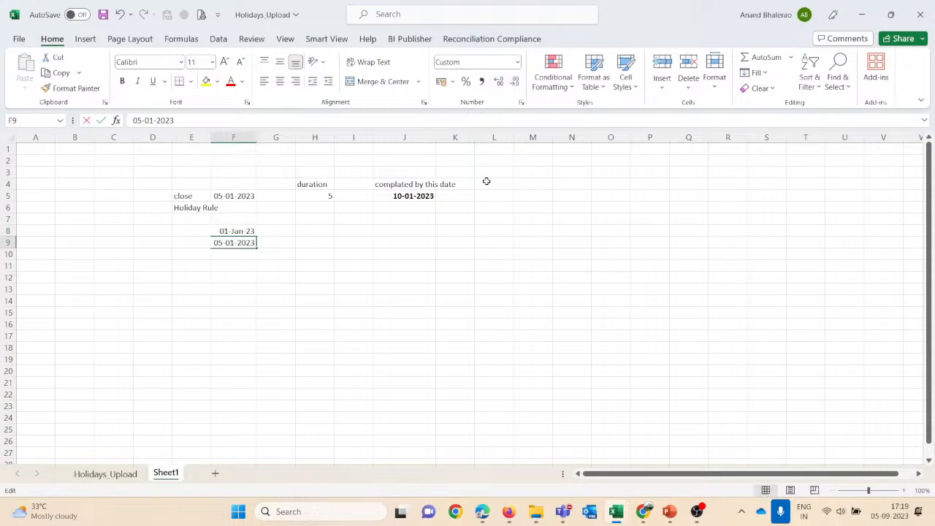
pyautogui.press('BackSpace')
pyautogui.write('2')
pyautogui.press('Return')
pyautogui.press('Up')
pyautogui.moveTo(249, 230); pyautogui.dragTo(257, 401)
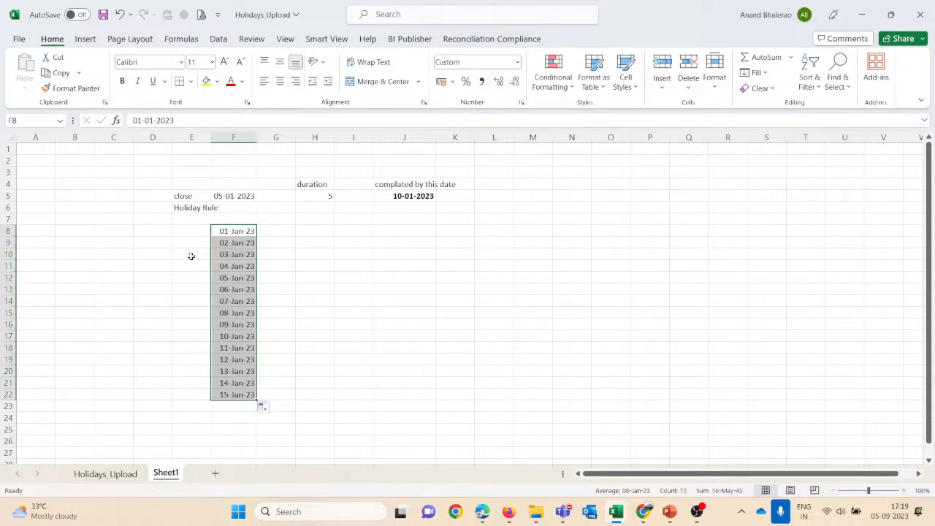
pyautogui.click(289, 356)
# Mark 05-Jan-23 with the note "close date" in G12.
pyautogui.click(273, 235)
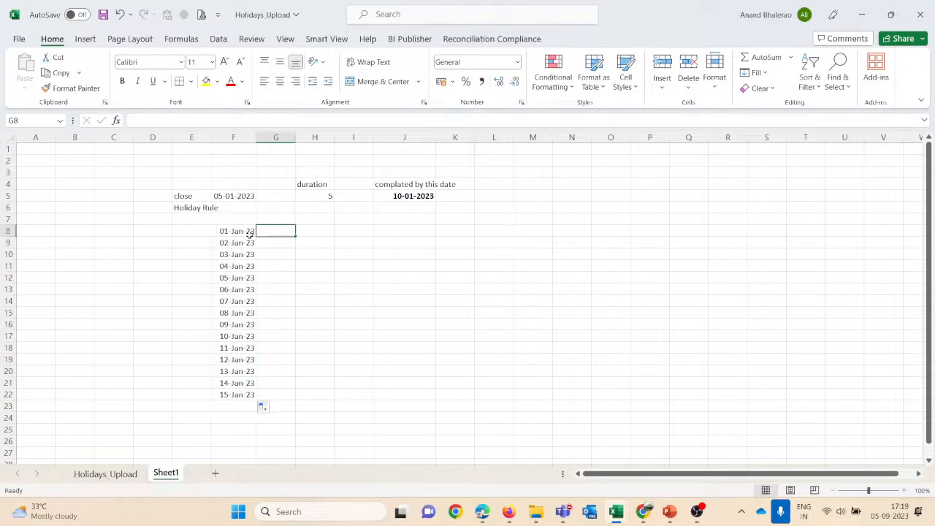
pyautogui.click(244, 279)
pyautogui.click(271, 279)
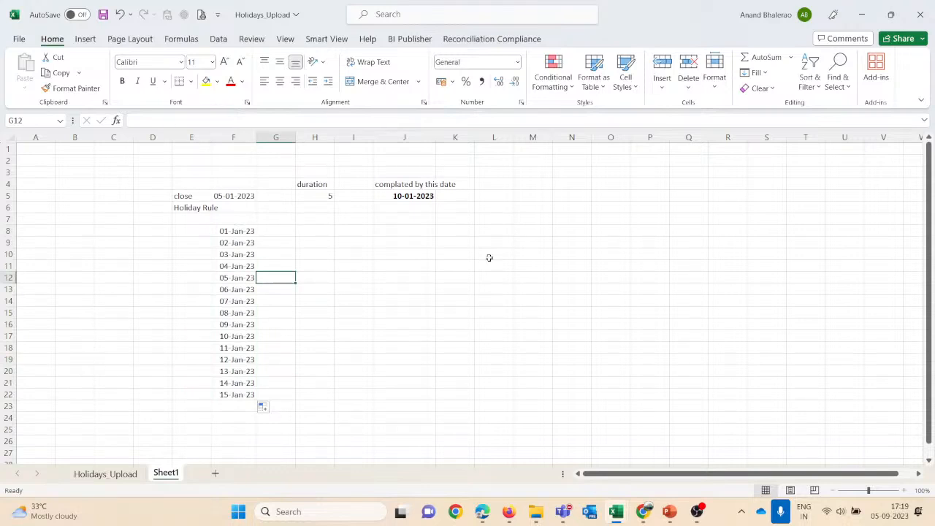
pyautogui.write('close date')
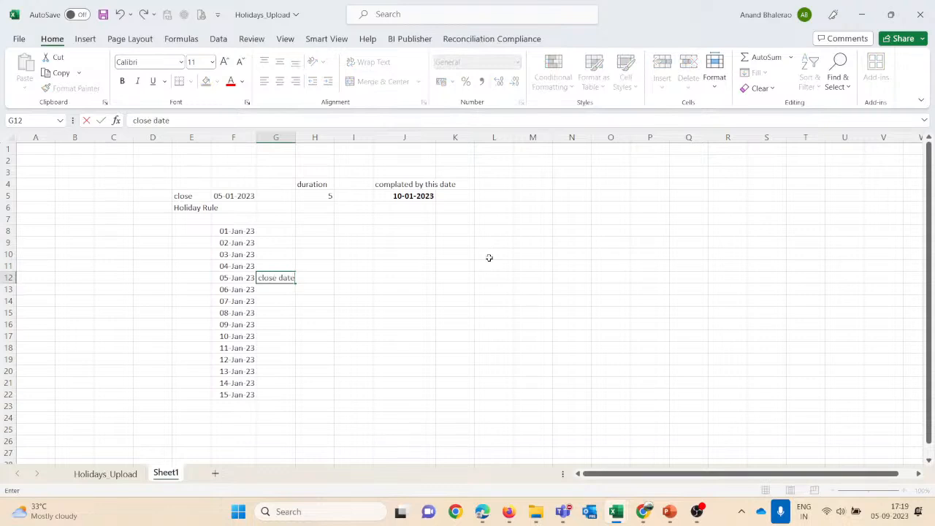
pyautogui.press('Return')
pyautogui.press('Up')
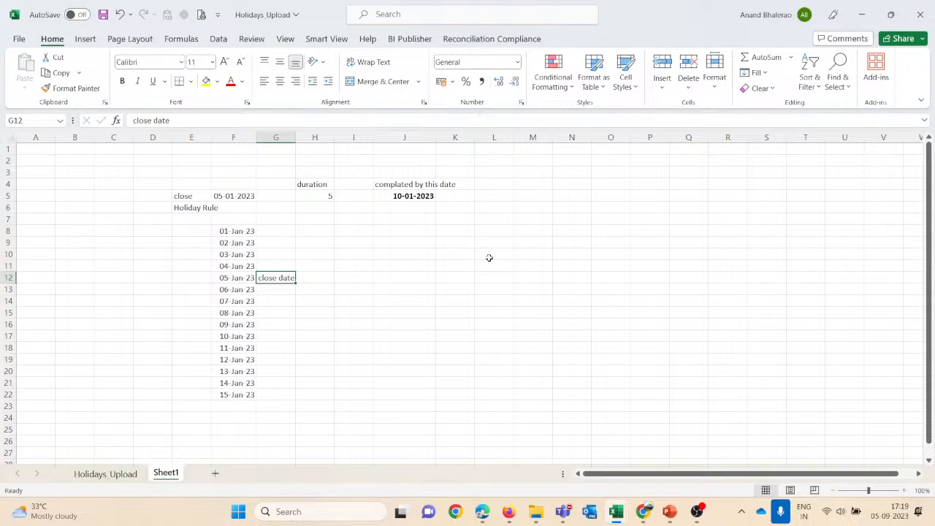
# Mark 10-Jan-23 with the note "Complete by this date" in G17.
pyautogui.press('Down')
pyautogui.press('Down')
pyautogui.press('Down')
pyautogui.press('Down')
pyautogui.press('Down')
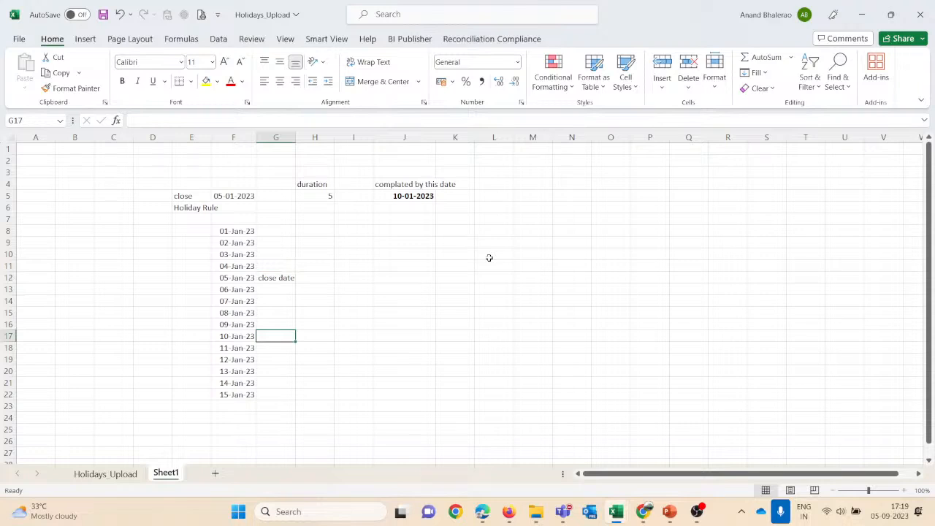
pyautogui.write('Compla')
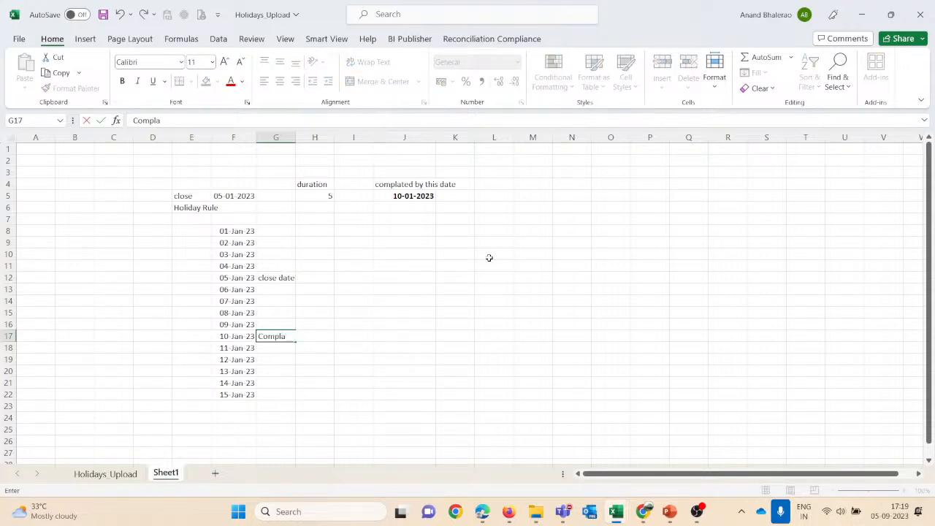
pyautogui.write('d')
pyautogui.press('BackSpace')
pyautogui.write('by this date')
pyautogui.press('Return')
# Make the "close date" note in G12 bold.
pyautogui.press('Up')
pyautogui.press('Up')
pyautogui.press('Up')
pyautogui.press('Up')
pyautogui.press('Up')
pyautogui.press('Up')
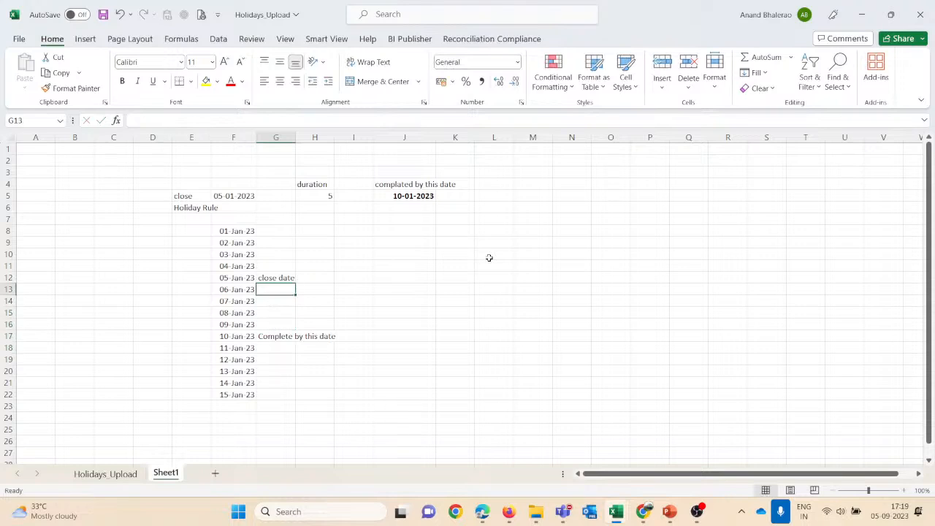
pyautogui.hotkey('ctrl', 'b')
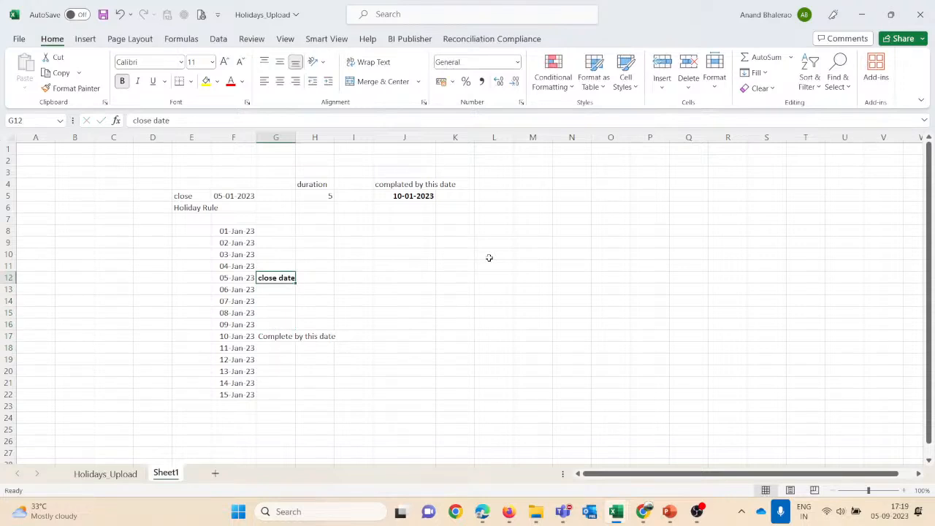
pyautogui.press('Down')
pyautogui.press('Down')
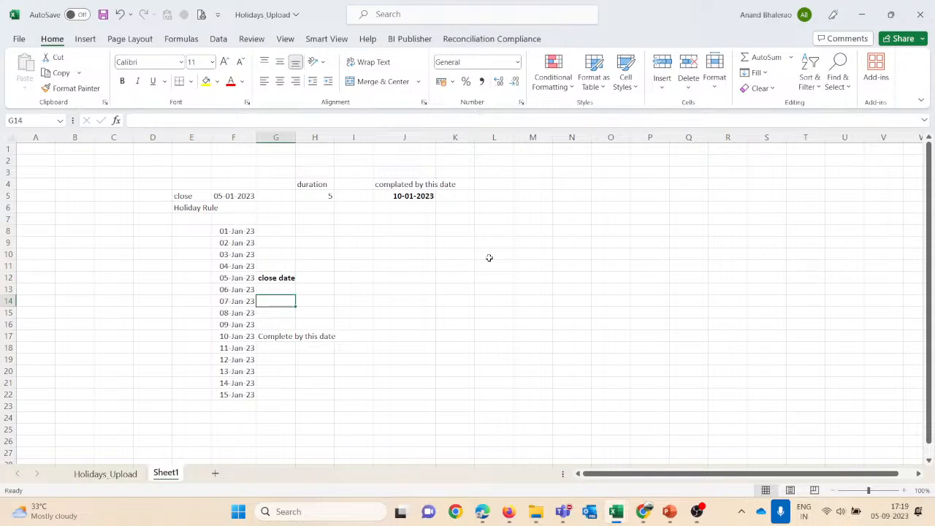
# Mark 07-Jan-23 with the note "Holdiay Day" in G14.
pyautogui.write('Holdiay D')
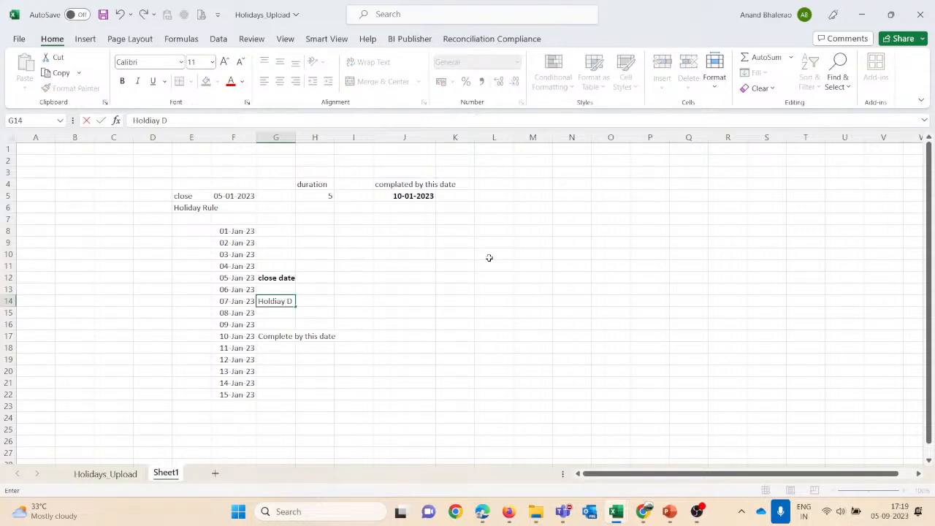
pyautogui.write('ay')
pyautogui.press('Return')
pyautogui.press('Up')
pyautogui.press('Left')
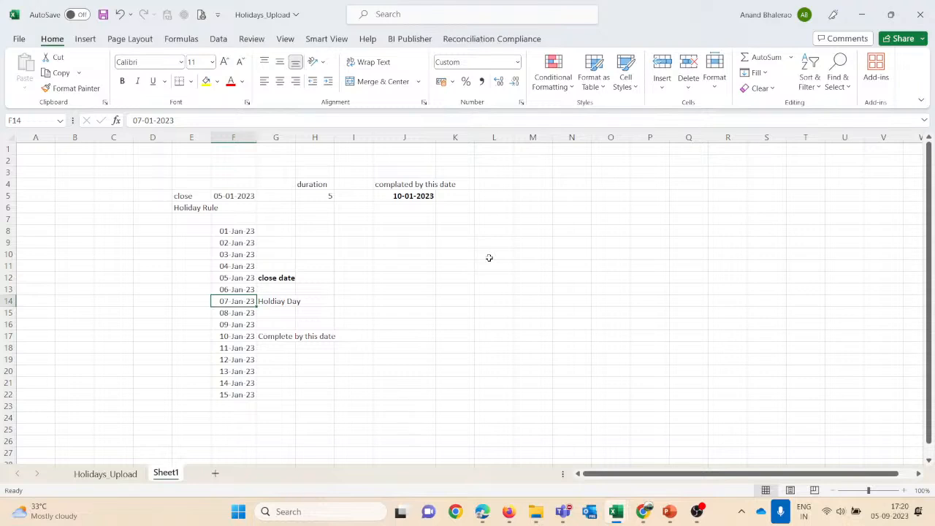
# Make the "Holdiay Day" note in G14 bold.
pyautogui.press('Down')
pyautogui.press('Down')
pyautogui.press('Down')
pyautogui.press('Down')
pyautogui.press('Down')
pyautogui.press('Right')
pyautogui.press('Up')
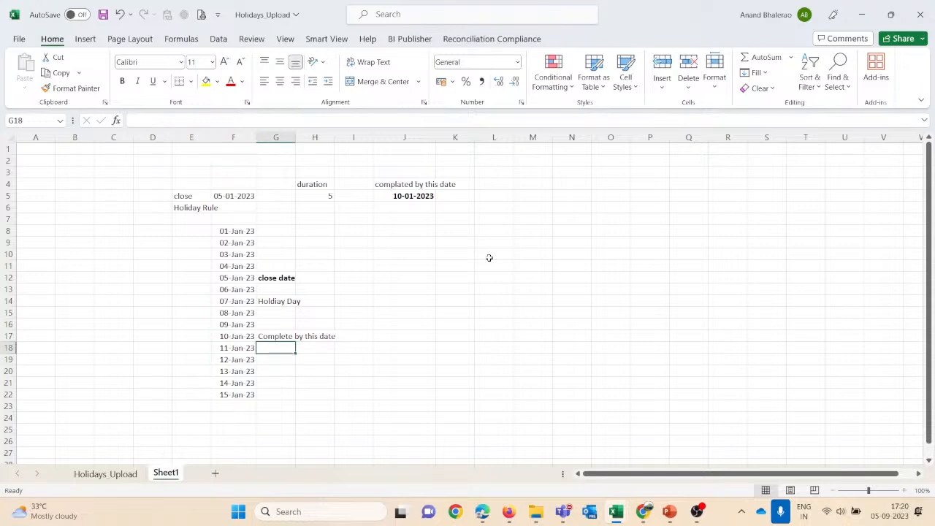
pyautogui.press('Up')
pyautogui.press('Up')
pyautogui.press('Up')
pyautogui.press('Up')
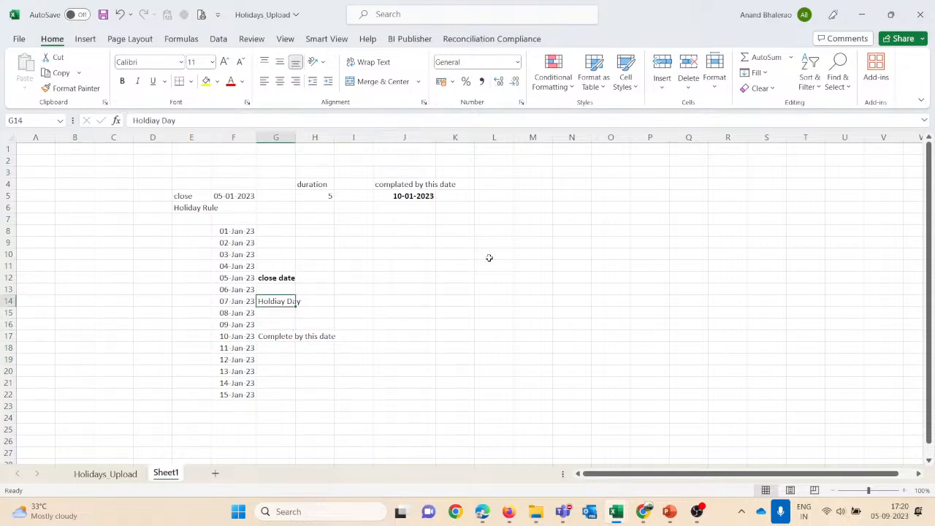
pyautogui.hotkey('ctrl', 'b')
pyautogui.press('Up')
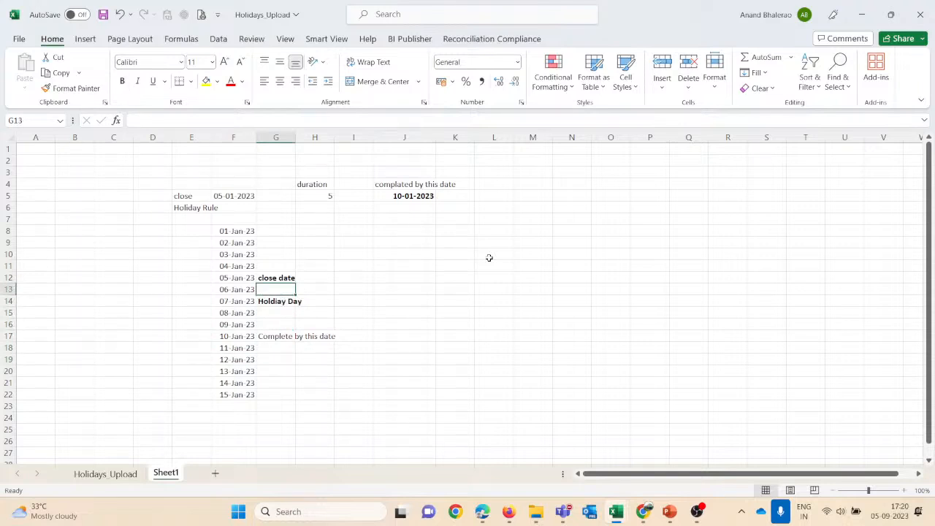
# Number the calendar days 1 to 5 in E13:E17, beside 06-Jan-23 to 10-Jan-23.
pyautogui.press('Down')
pyautogui.press('Left')
pyautogui.press('Up')
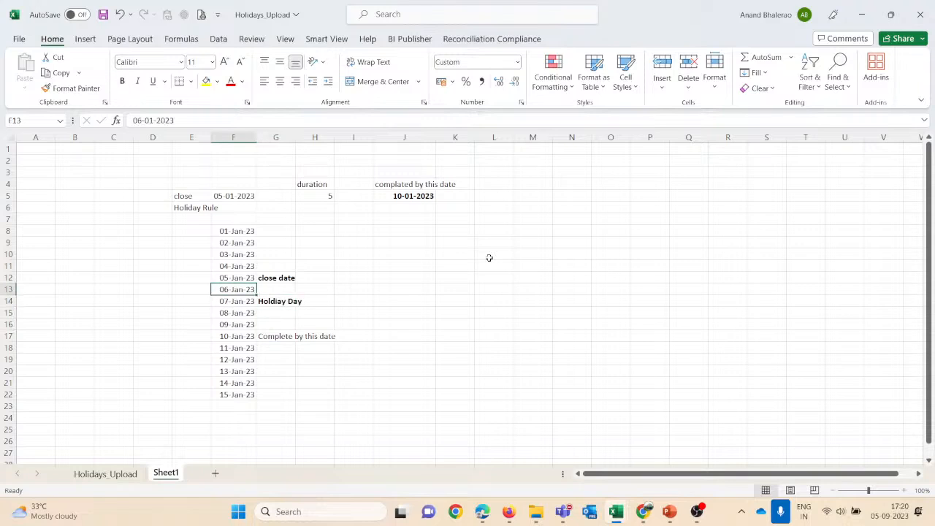
pyautogui.press('Right')
pyautogui.press('Right')
pyautogui.press('Left')
pyautogui.press('Left')
pyautogui.press('Left')
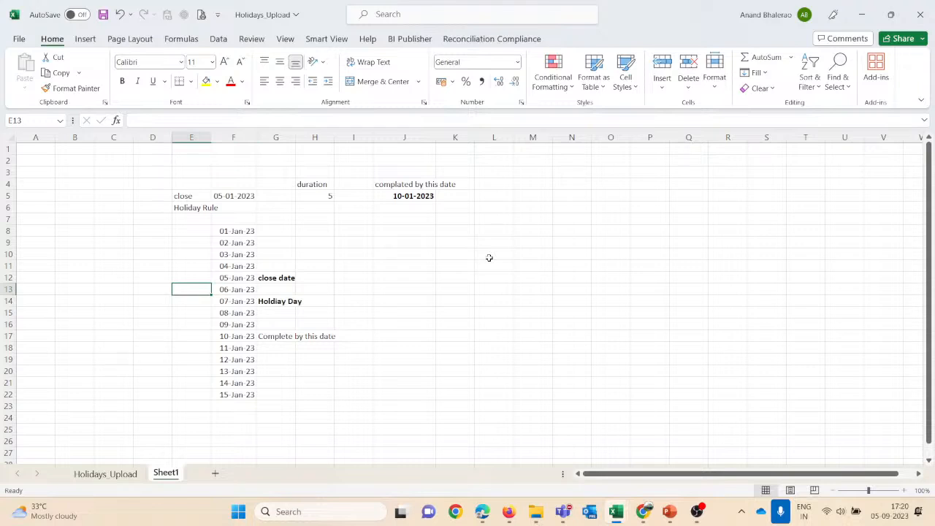
pyautogui.write('1')
pyautogui.press('Return')
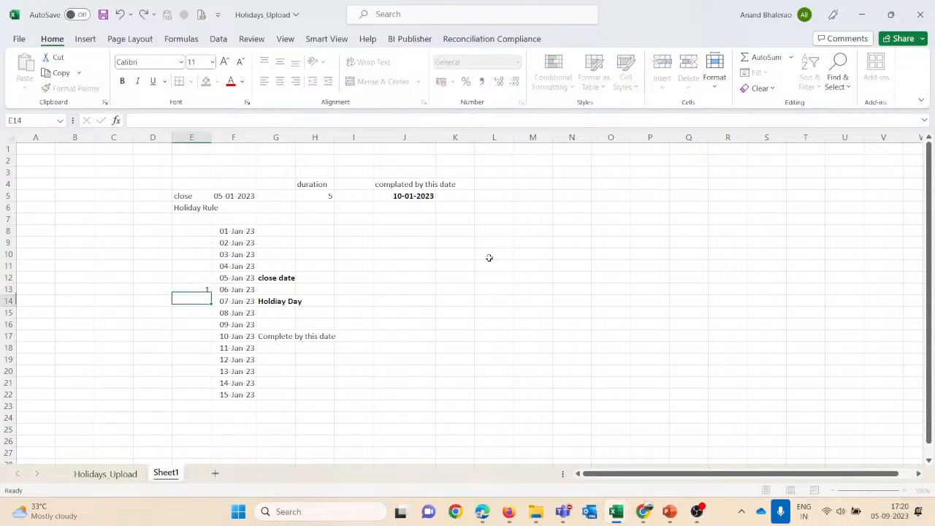
pyautogui.write('2')
pyautogui.press('Return')
pyautogui.write('3')
pyautogui.press('Return')
pyautogui.write('4')
pyautogui.press('Return')
pyautogui.write('5')
pyautogui.press('Return')
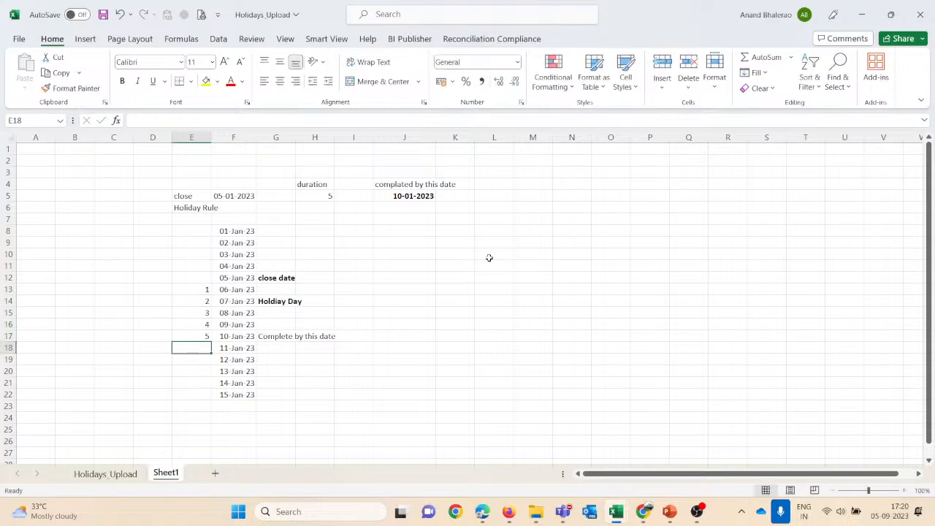
# Number the working days 1 in D13 and 2 to 5 in D15:D18, leaving the holiday row 14 blank.
pyautogui.press('Up')
pyautogui.press('Up')
pyautogui.press('Up')
pyautogui.press('Up')
pyautogui.press('Up')
pyautogui.press('Left')
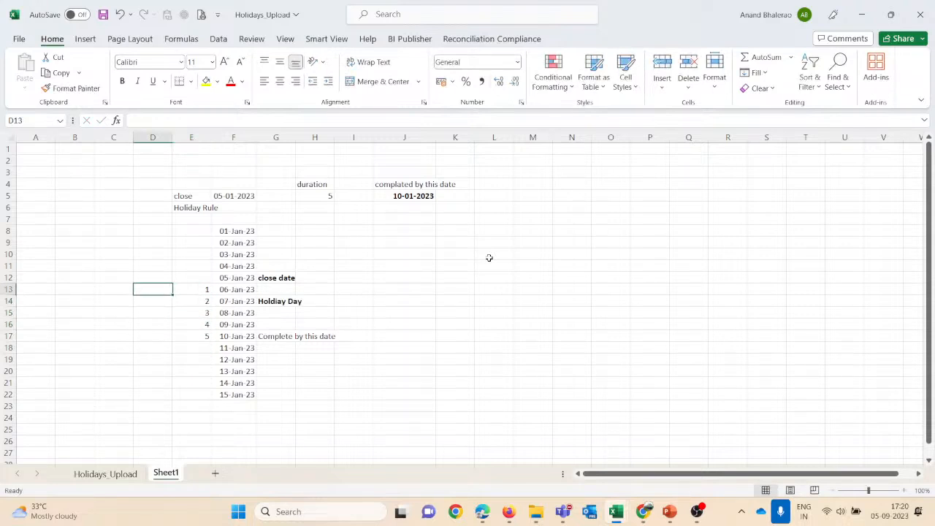
pyautogui.write('1')
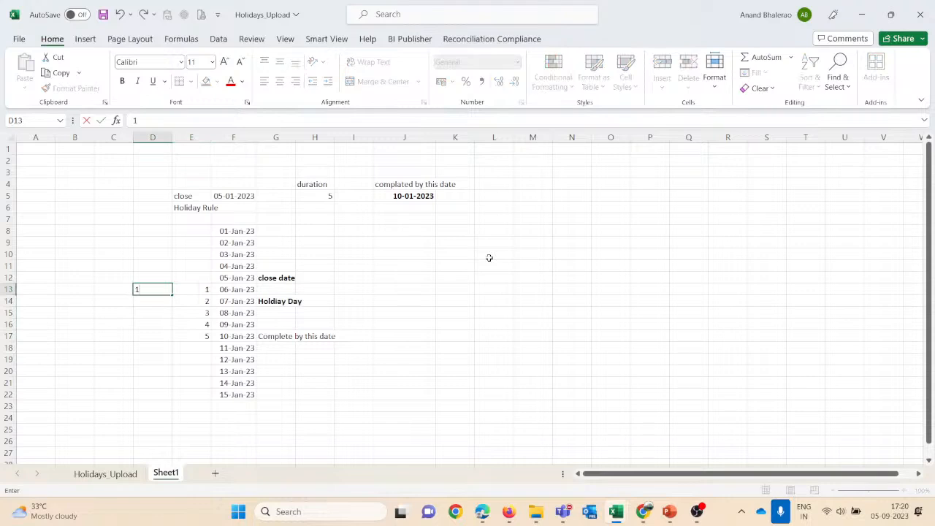
pyautogui.press('Return')
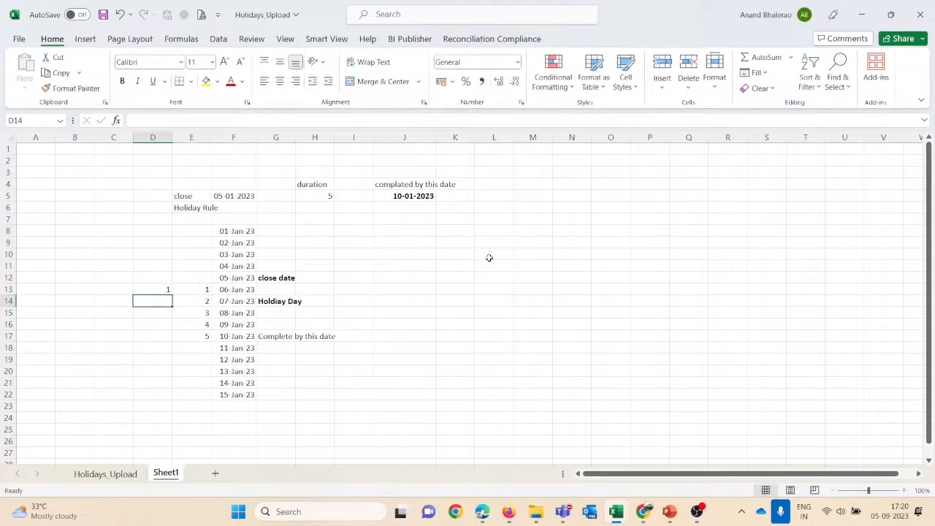
pyautogui.press('Down')
pyautogui.write('2')
pyautogui.press('Return')
pyautogui.write('3')
pyautogui.press('Return')
pyautogui.write('4')
pyautogui.press('Return')
pyautogui.write('5')
pyautogui.press('Return')
pyautogui.write('6')
pyautogui.press('Return')
pyautogui.press('Up')
pyautogui.press('Up')
pyautogui.press('Down')
pyautogui.press('Delete')
# Copy the "Complete by this date" note from G17 into G18, beside 11-Jan-23.
pyautogui.press('Up')
pyautogui.press('Up')
pyautogui.press('Right')
pyautogui.press('Right')
pyautogui.press('Up')
pyautogui.press('Up')
pyautogui.press('Up')
pyautogui.press('Right')
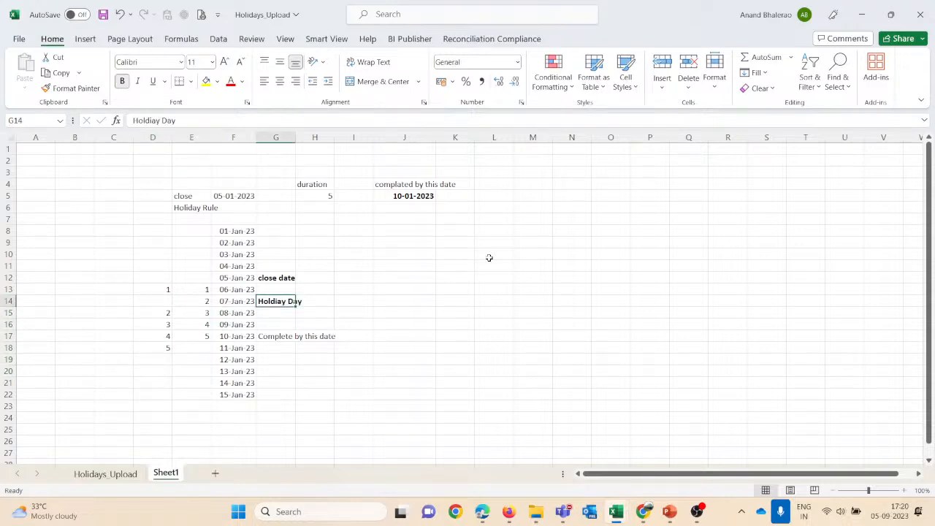
pyautogui.press('Down')
pyautogui.press('Down')
pyautogui.press('Down')
pyautogui.press('Down')
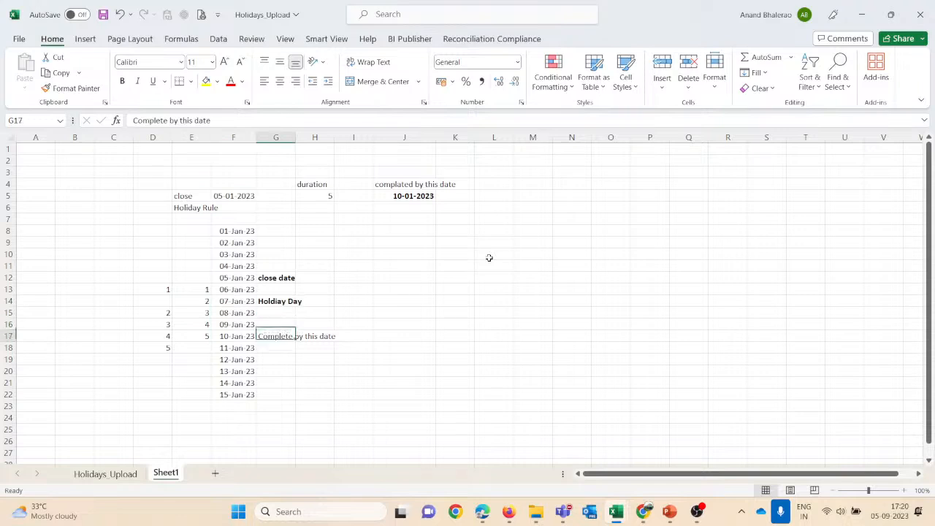
pyautogui.hotkey('ctrl', 'd')
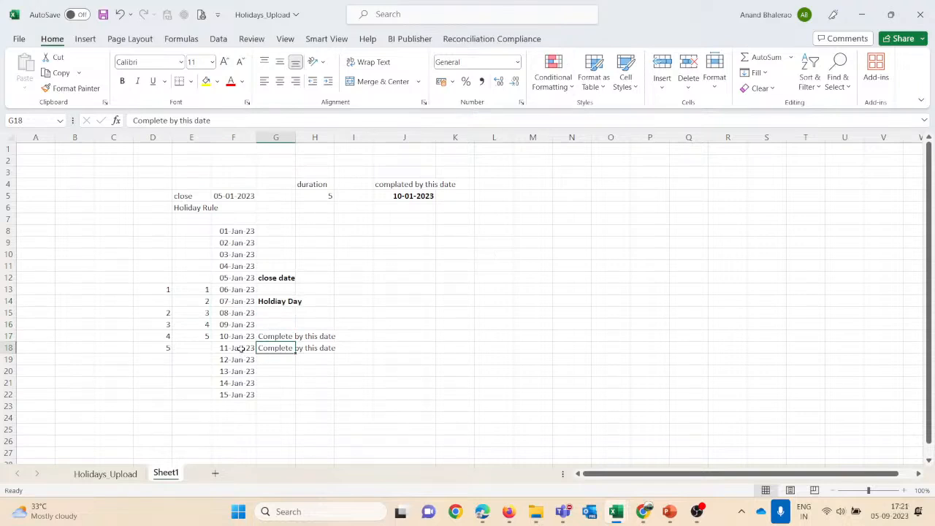
# Highlight the 11-Jan-23 date in F18 and its note in G18 with yellow fill.
pyautogui.click(239, 348)
pyautogui.click(206, 81)
pyautogui.press('Up')
pyautogui.click(268, 347)
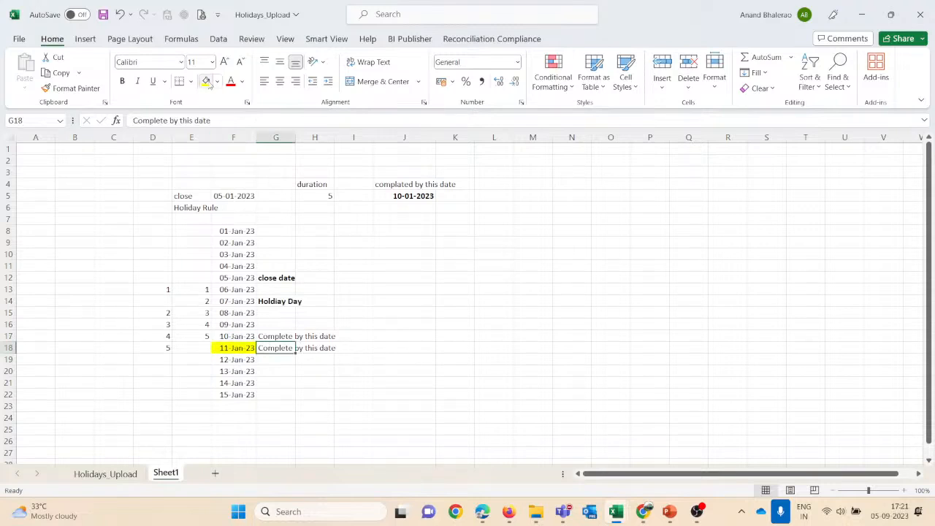
pyautogui.click(207, 81)
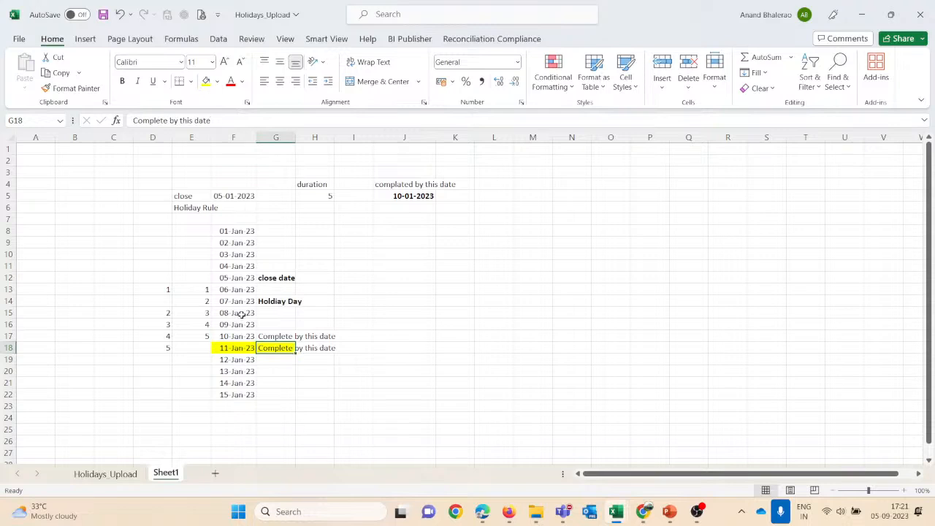
# Widen column F slightly to give the dates more room.
pyautogui.click(240, 293)
pyautogui.moveTo(240, 293); pyautogui.dragTo(241, 333)
pyautogui.moveTo(227, 288); pyautogui.dragTo(232, 326)
pyautogui.click(278, 300)
pyautogui.moveTo(256, 137); pyautogui.dragTo(264, 138)
pyautogui.click(249, 325)
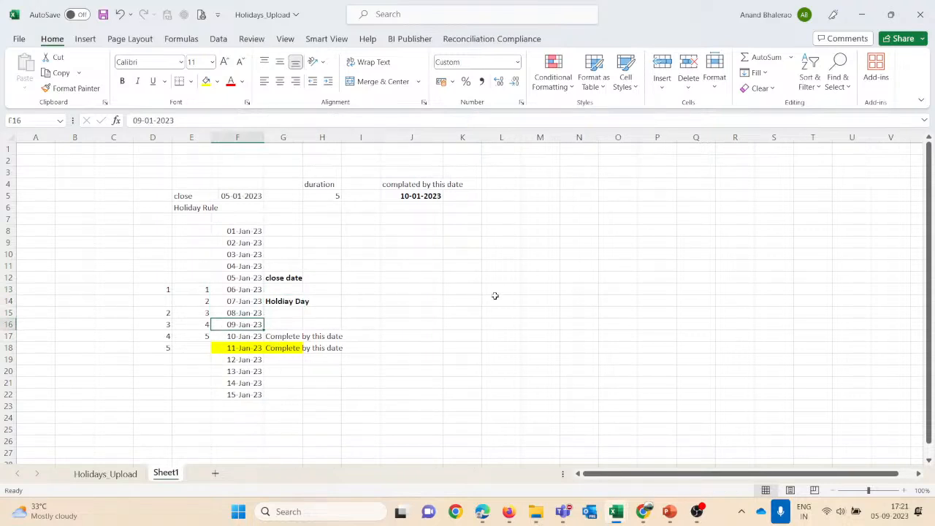
# Examine the dates and day counts from 09-Jan-23 down to the highlighted completion date in row 18.
pyautogui.hotkey('shift', 'Right')
pyautogui.hotkey('shift', 'Left')
pyautogui.press('Left')
pyautogui.press('Right')
pyautogui.press('Down')
pyautogui.press('Up')
pyautogui.press('Down')
pyautogui.press('Down')
pyautogui.press('Down')
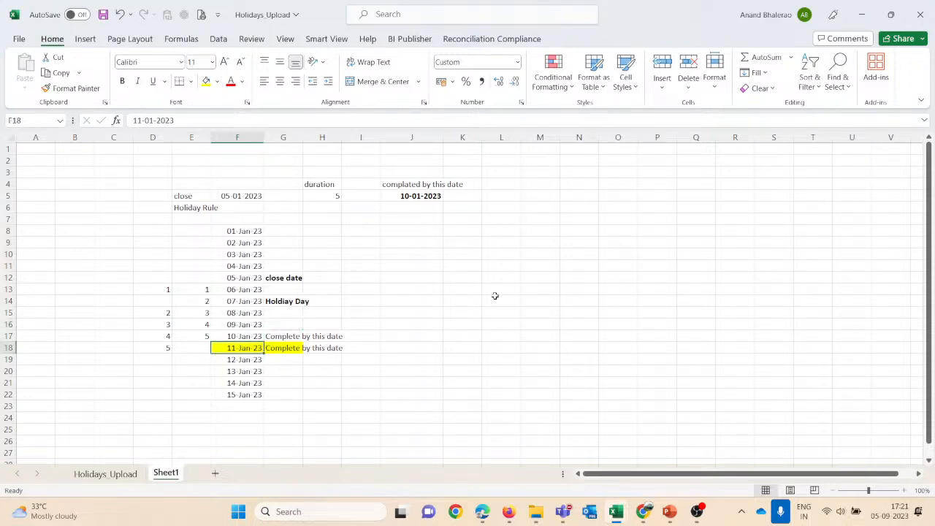
pyautogui.press('Up')
pyautogui.press('Up')
pyautogui.press('Down')
pyautogui.press('Right')
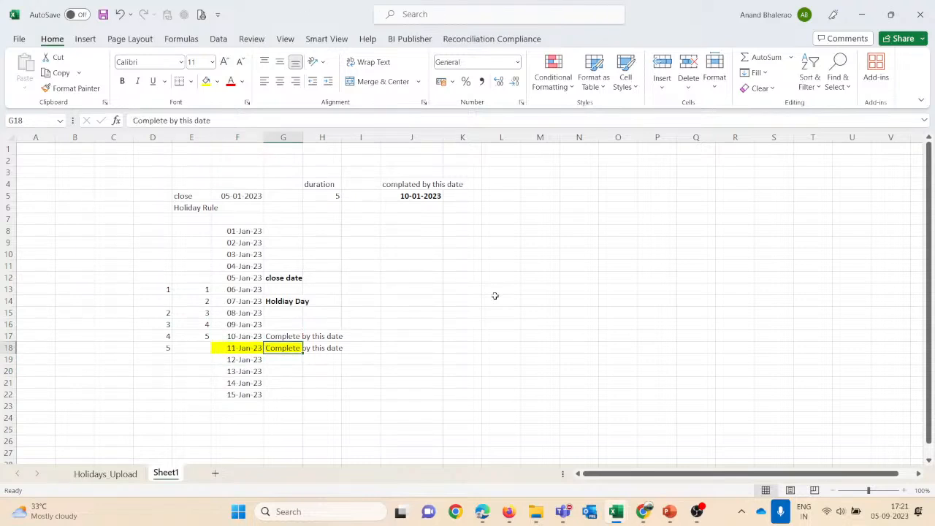
# Switch to the PowerPoint presentation and show the Organisations configuration slide as a full-screen slide show.
pyautogui.hotkey('alt', 'Tab')
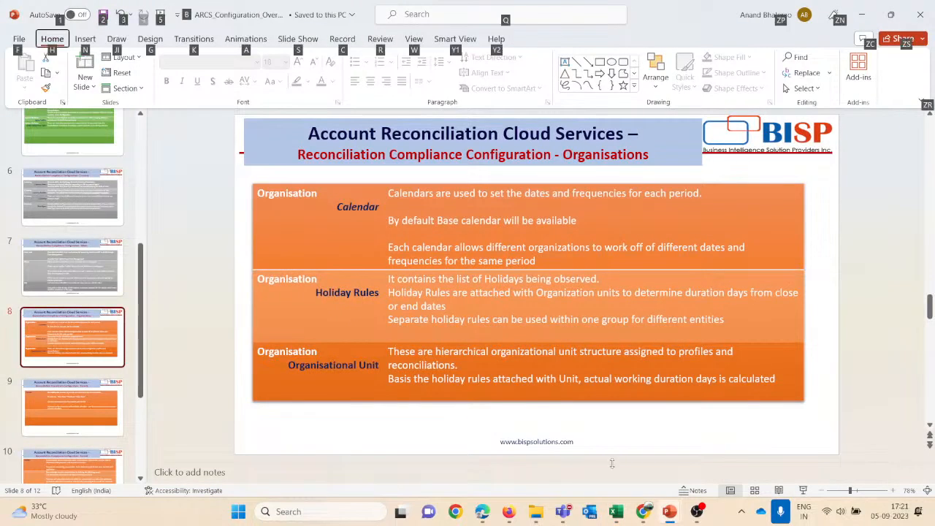
pyautogui.press('alt')
pyautogui.click(802, 490)
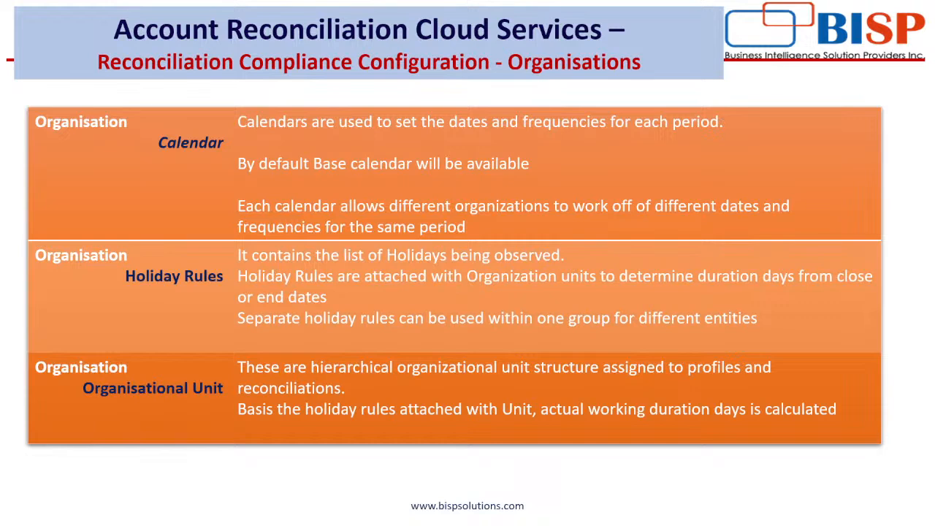
# Switch to the Account Reconciliation page in Firefox and review the holidays listed in the US_Holidays rule.
pyautogui.hotkey('alt', 'Tab')
pyautogui.hotkey('alt', 'Tab')
pyautogui.hotkey('alt', 'Tab')
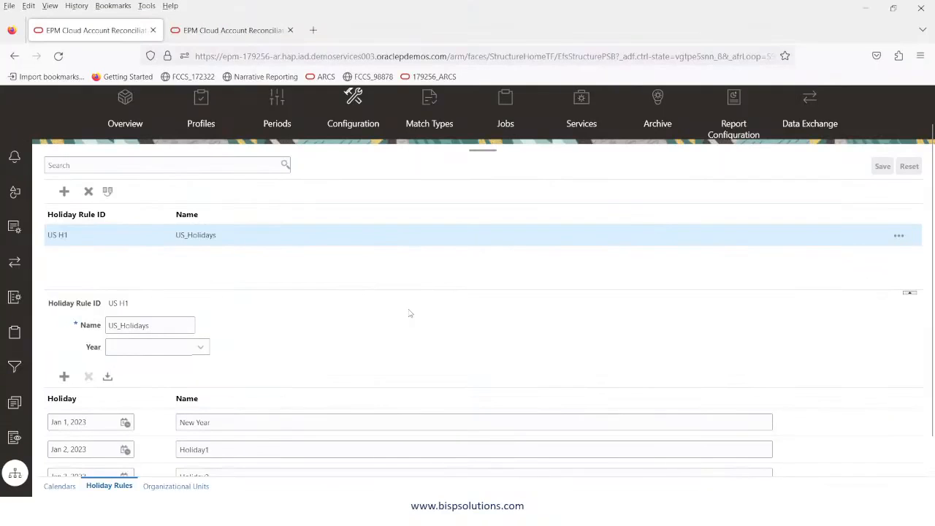
pyautogui.scroll(-2, 330, 357)
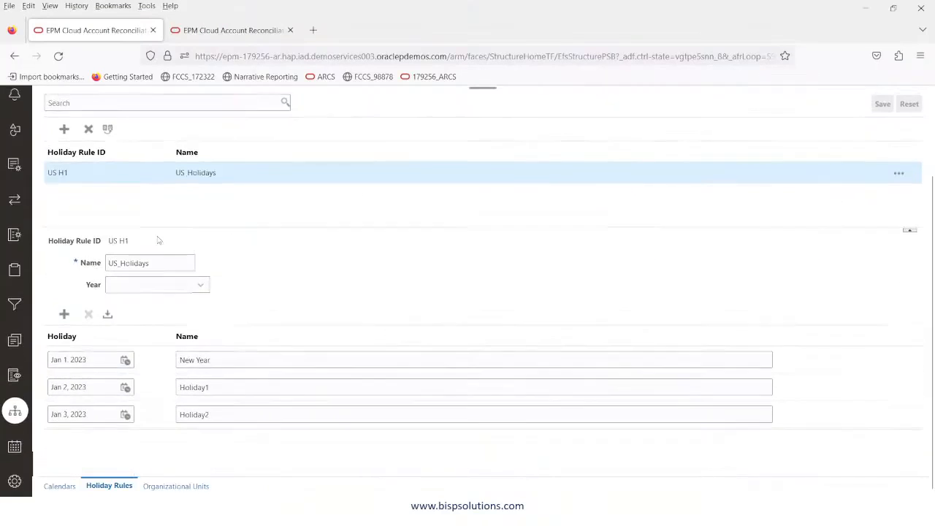
pyautogui.scroll(3, 158, 239)
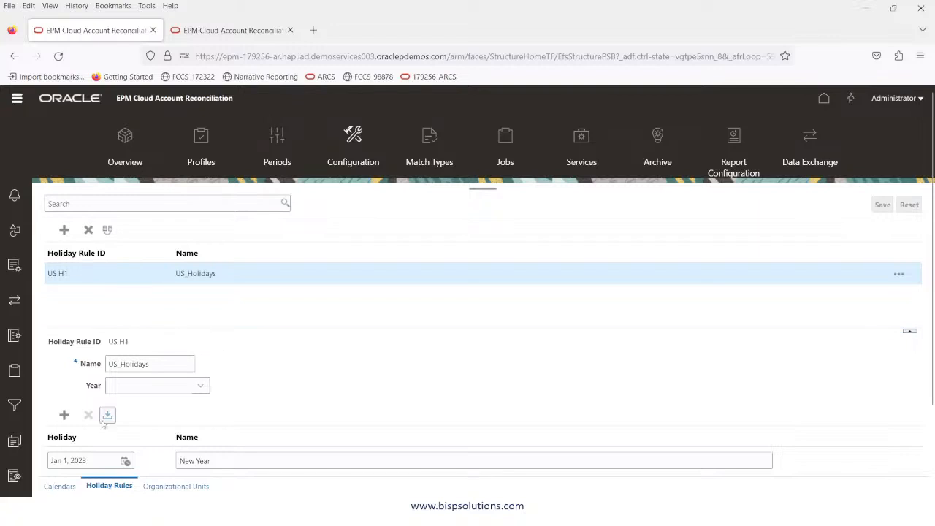
# Start a new holiday rule with the ID "US H2" and the name "US_Holidays2".
pyautogui.click(65, 230)
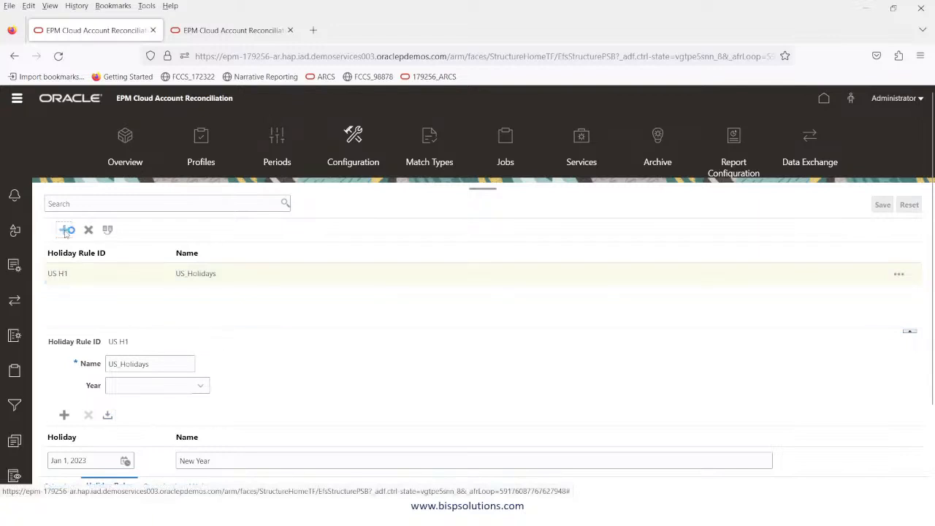
pyautogui.click(146, 350)
pyautogui.write('US')
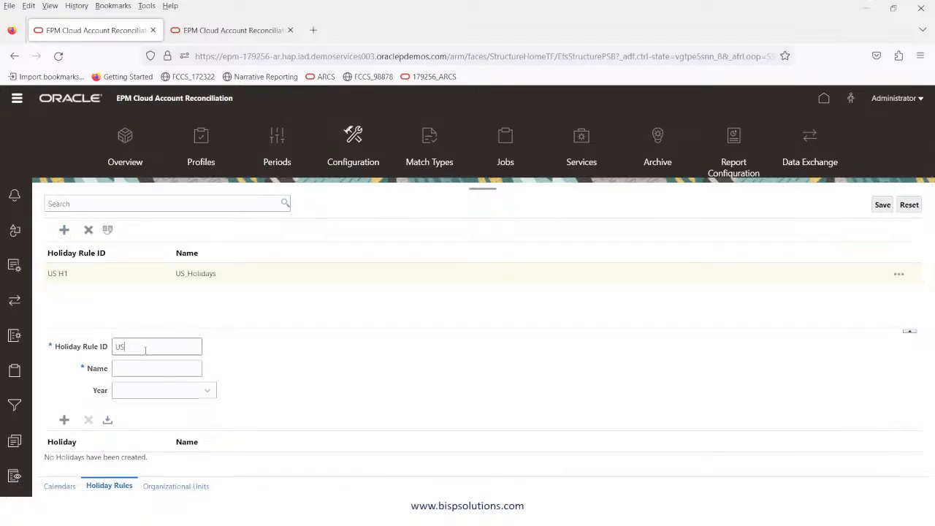
pyautogui.write('H')
pyautogui.press('BackSpace')
pyautogui.write('H2')
pyautogui.press('Tab')
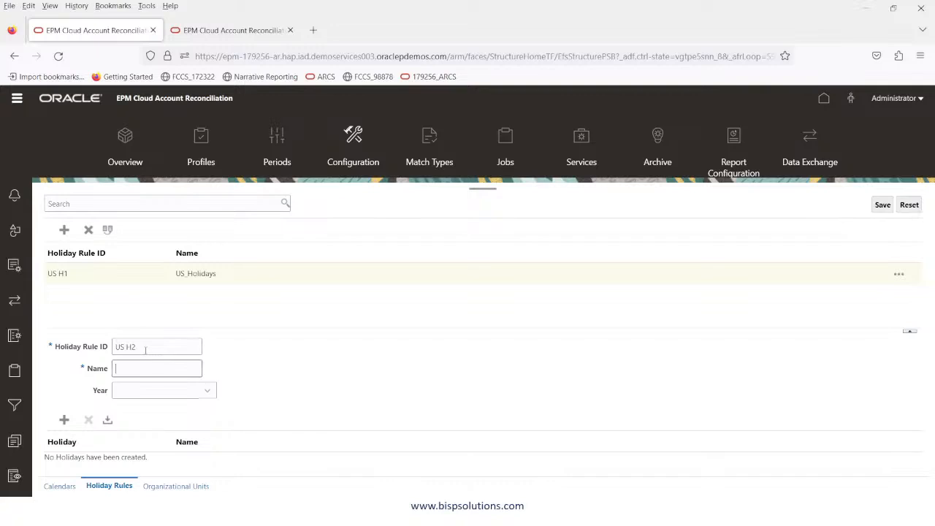
pyautogui.write('Us')
pyautogui.write('S_Holidays')
pyautogui.write('2')
pyautogui.press('Tab')
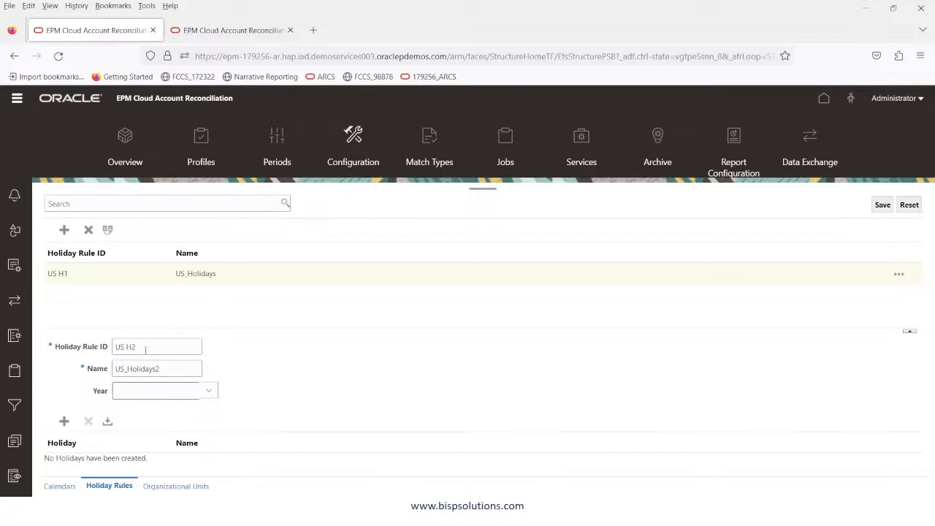
# Add a holiday entry dated Sep 1, 2023 to the US_Holidays2 rule.
pyautogui.scroll(-3, 176, 328)
pyautogui.click(209, 288)
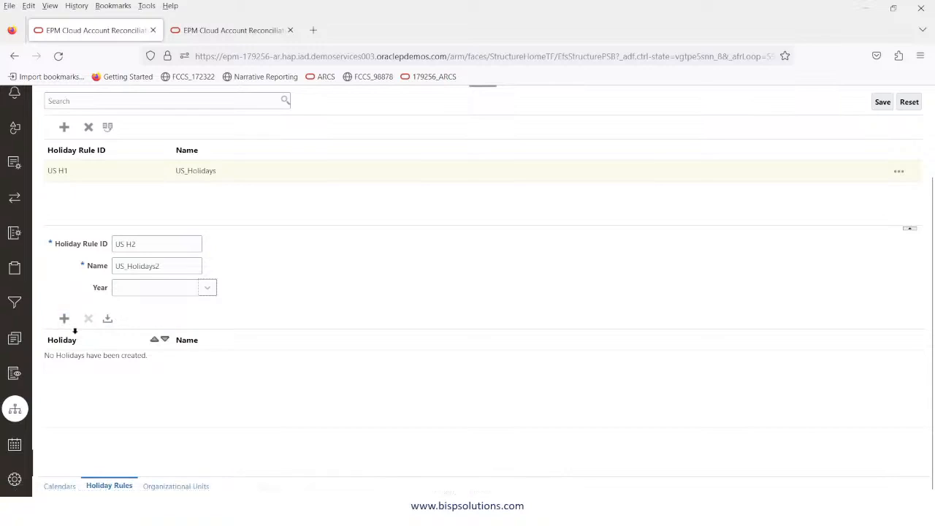
pyautogui.click(63, 321)
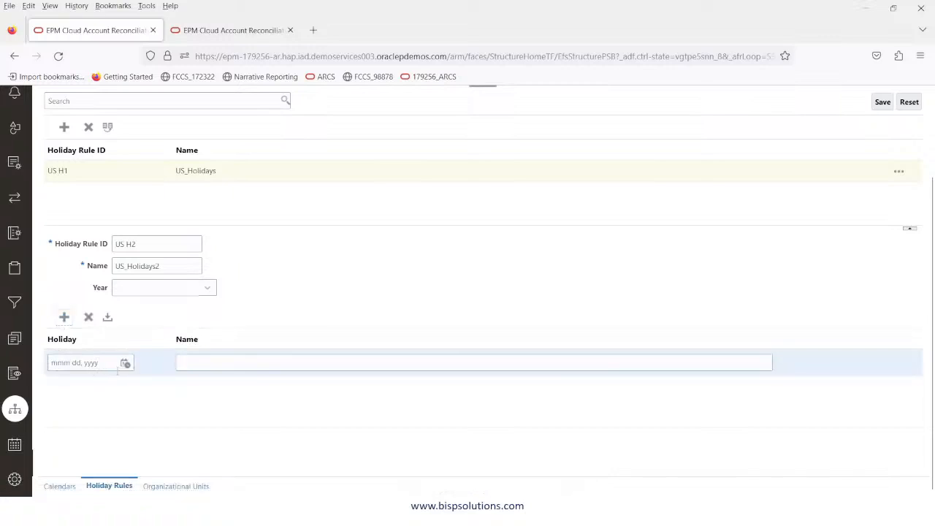
pyautogui.click(125, 363)
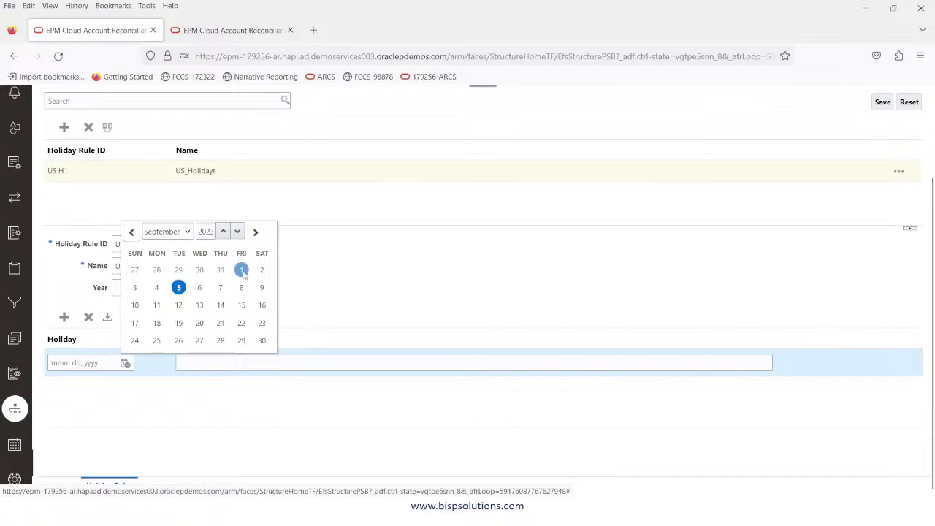
pyautogui.click(242, 270)
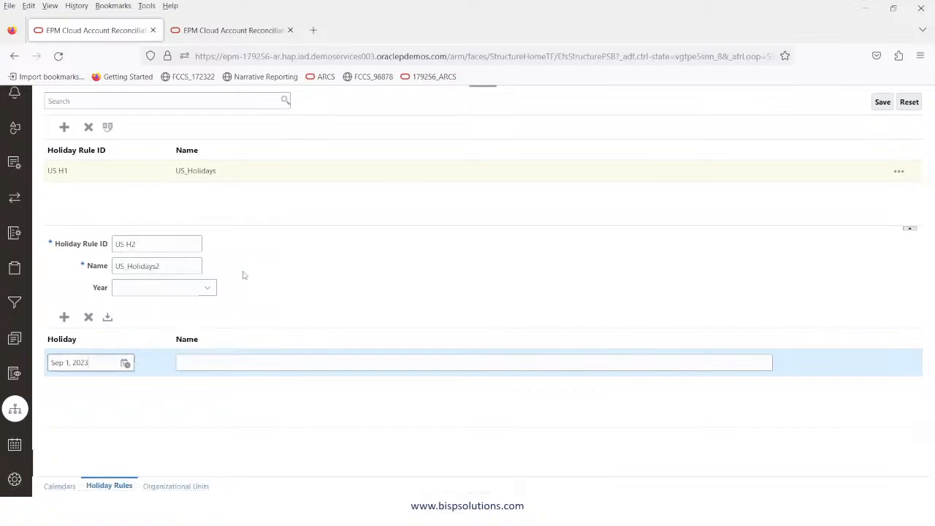
# Set the new holiday's date to Jan 1, 2023, name it "New Year", and save the US_Holidays2 rule.
pyautogui.click(125, 363)
pyautogui.click(153, 231)
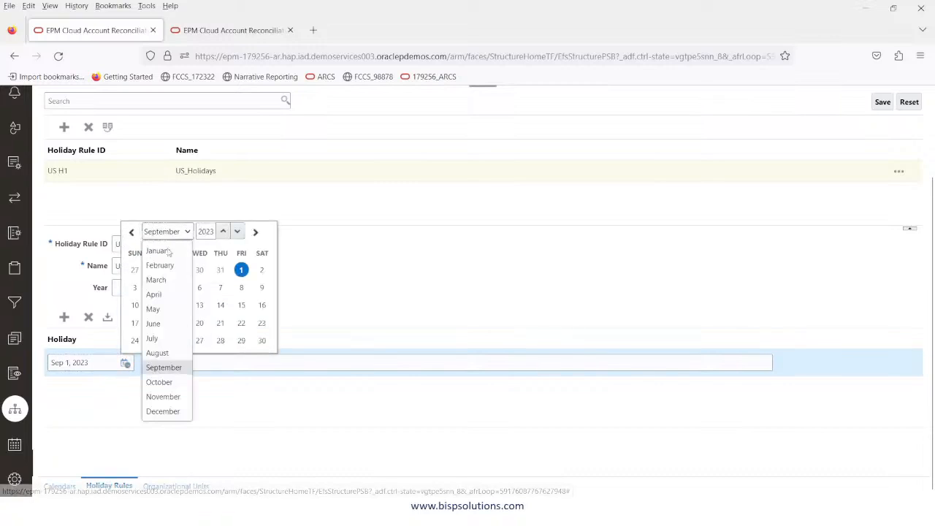
pyautogui.click(158, 249)
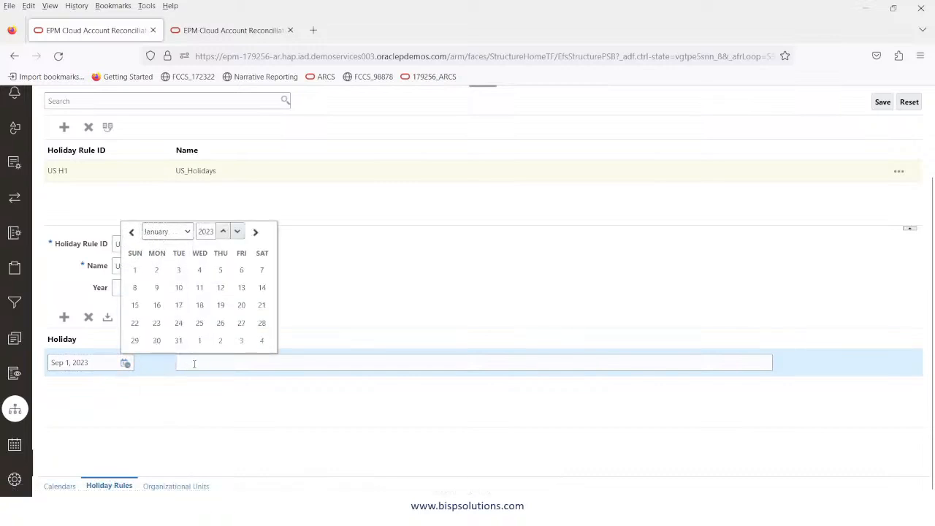
pyautogui.click(135, 269)
pyautogui.click(201, 364)
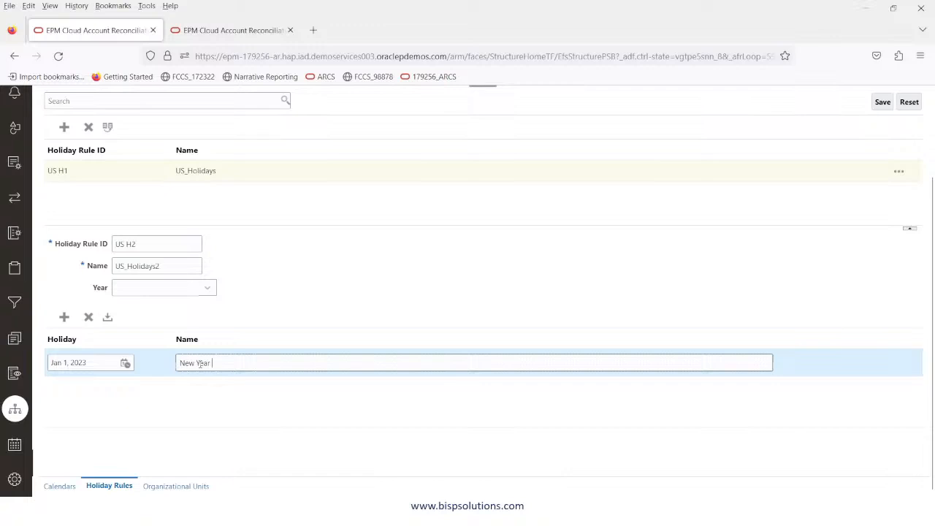
pyautogui.click(883, 103)
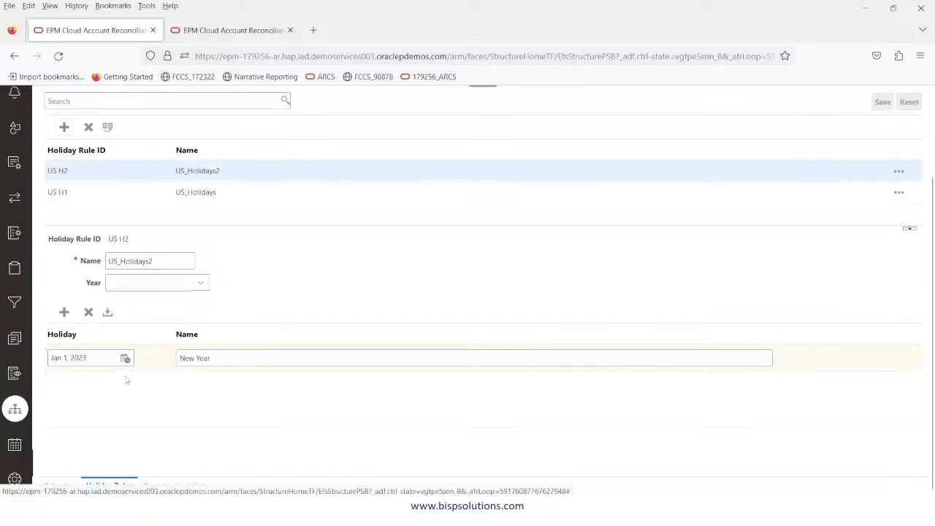
# Filter the saved US_Holidays2 rule's holiday list by the year 2023.
pyautogui.click(95, 360)
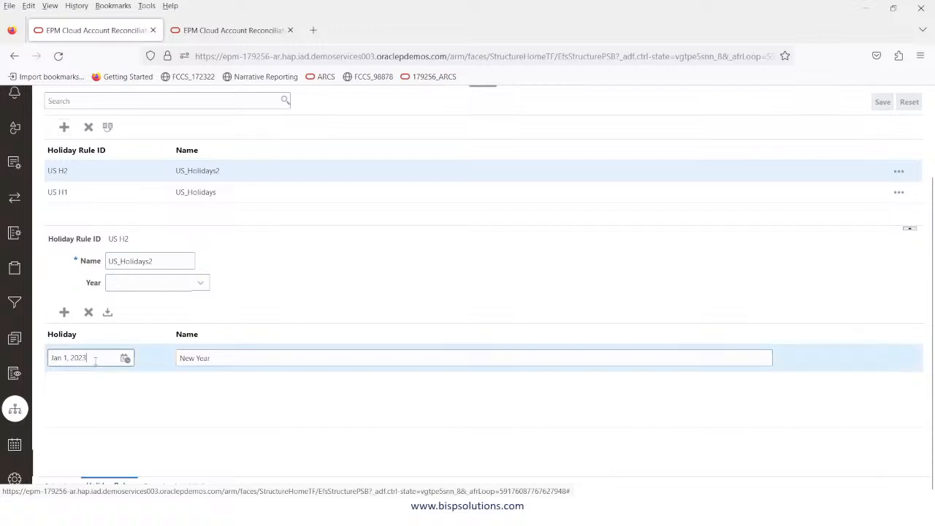
pyautogui.click(203, 286)
pyautogui.click(139, 316)
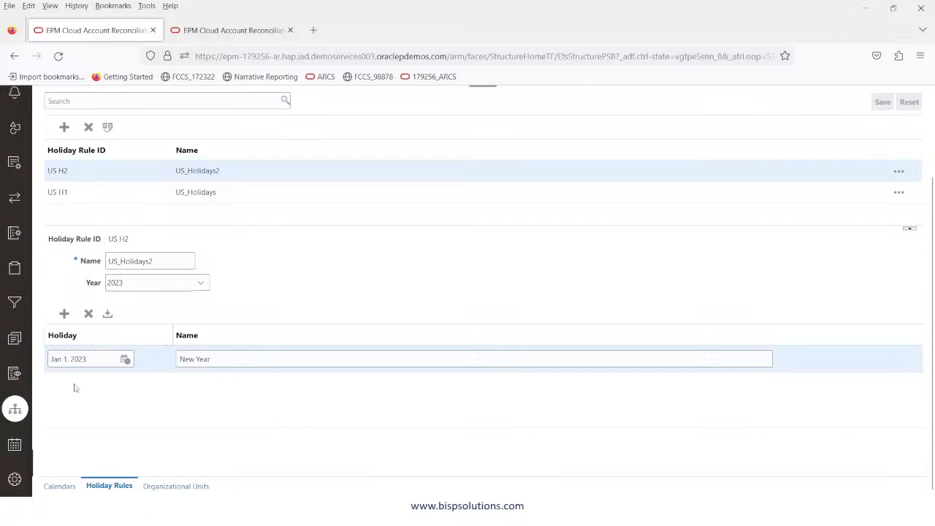
# Add a Dec 30, 2022 holiday named "Last day of Year" to the US_Holidays2 rule and save it.
pyautogui.click(64, 314)
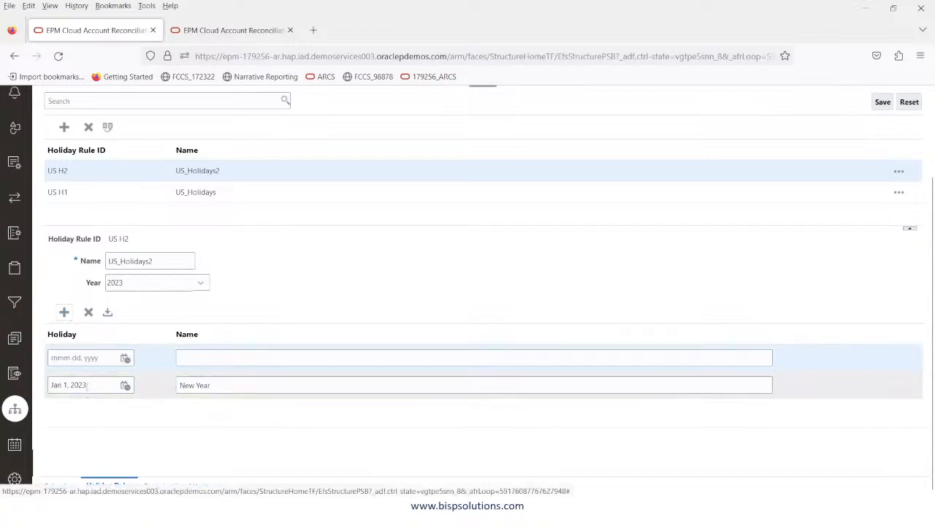
pyautogui.click(125, 358)
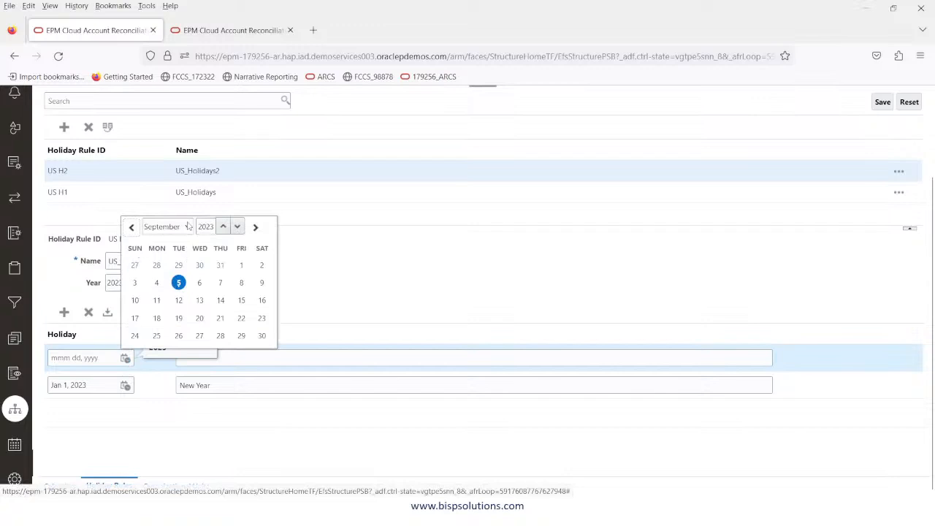
pyautogui.click(236, 227)
pyautogui.click(165, 227)
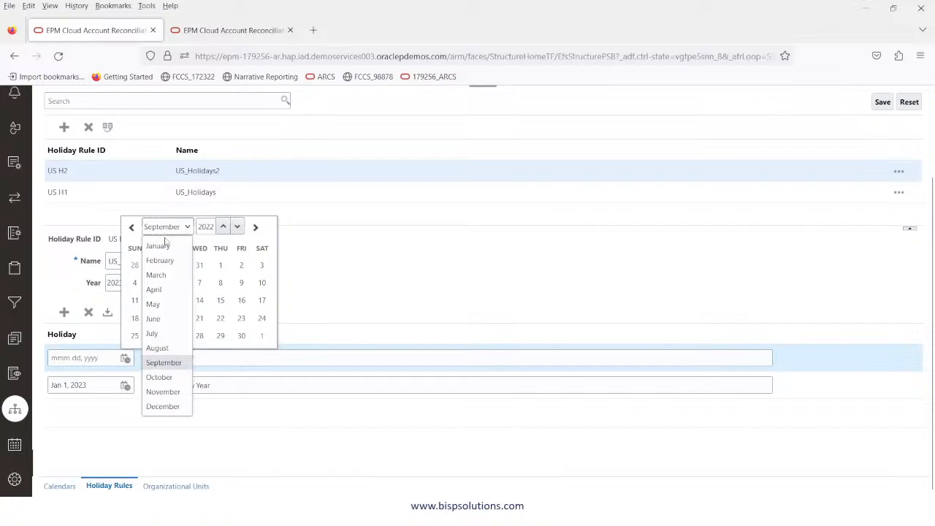
pyautogui.click(168, 407)
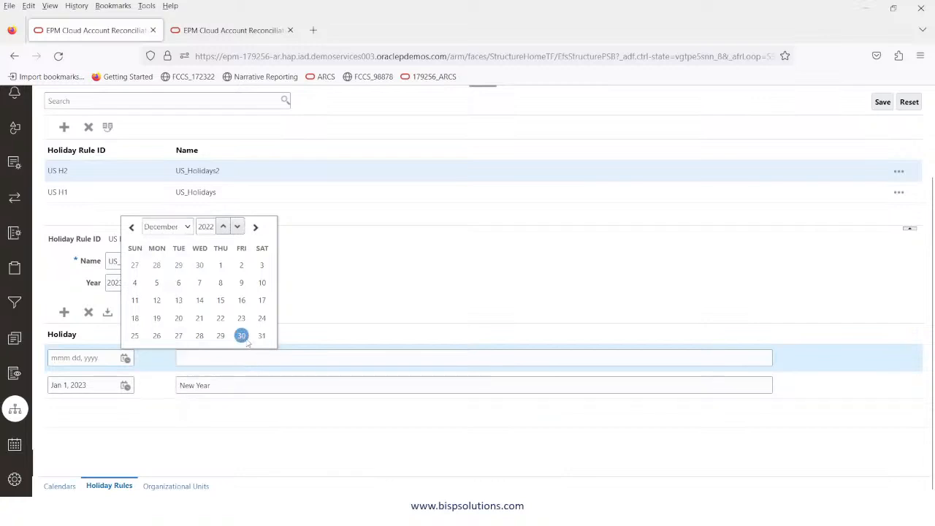
pyautogui.click(241, 337)
pyautogui.click(234, 361)
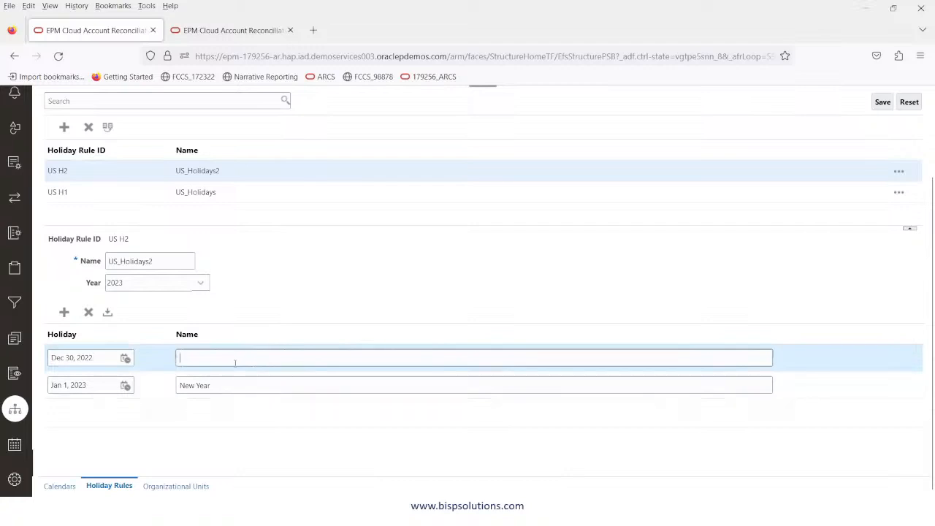
pyautogui.write('New')
pyautogui.press('BackSpace')
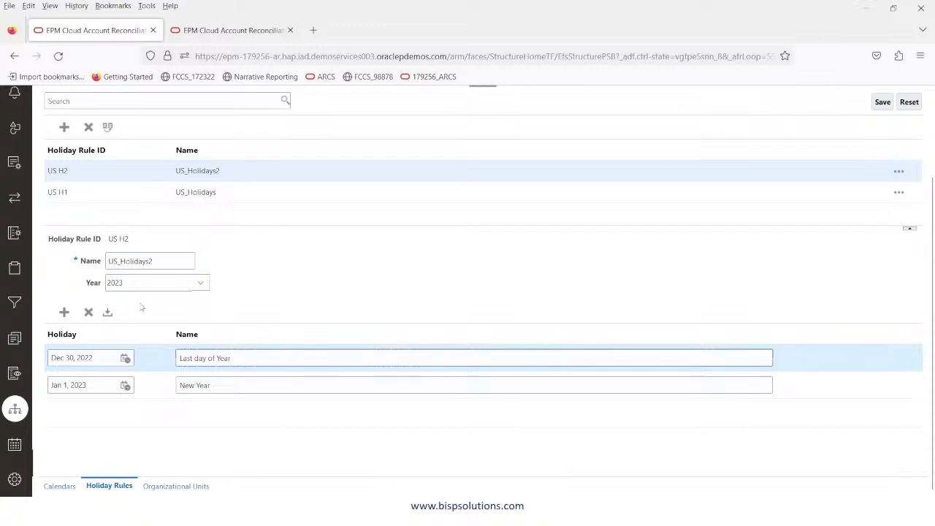
pyautogui.click(205, 284)
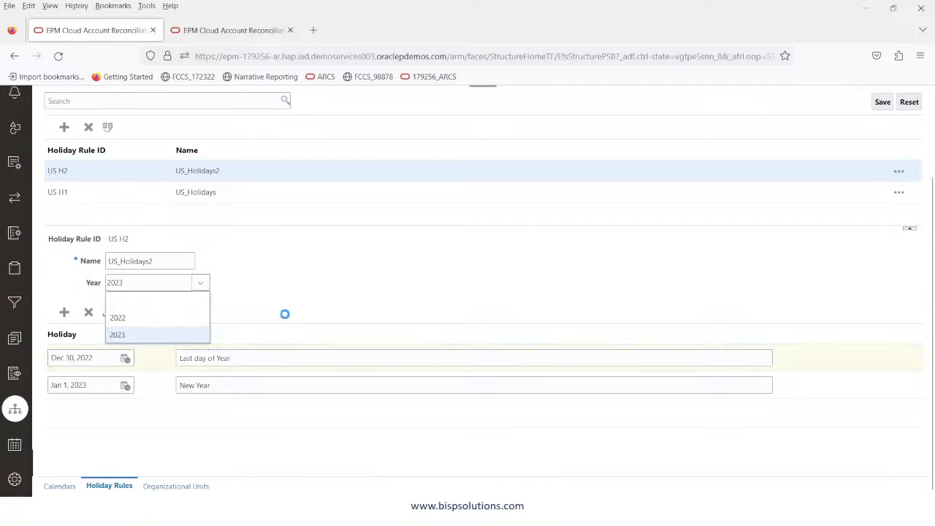
pyautogui.click(313, 295)
pyautogui.click(882, 101)
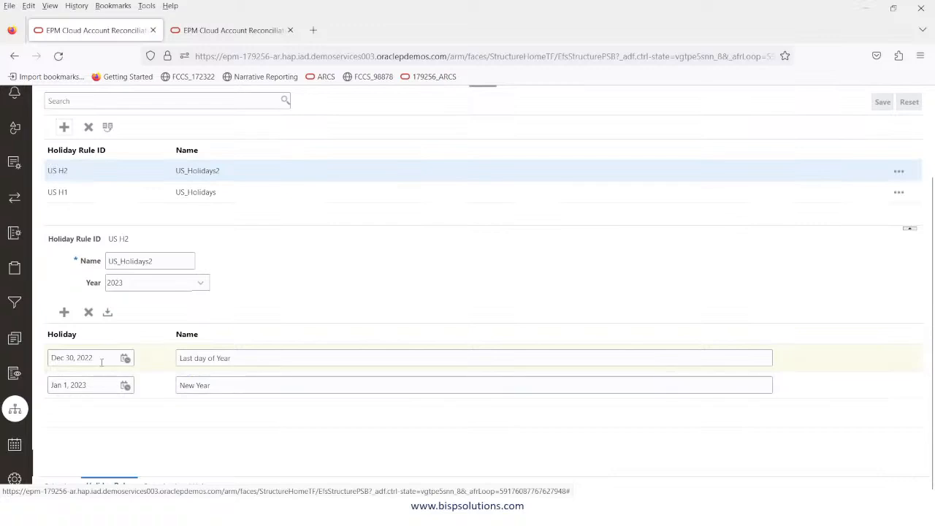
# View the US_Holidays2 rule's holidays for 2022 and for 2023 using the year filter.
pyautogui.click(200, 285)
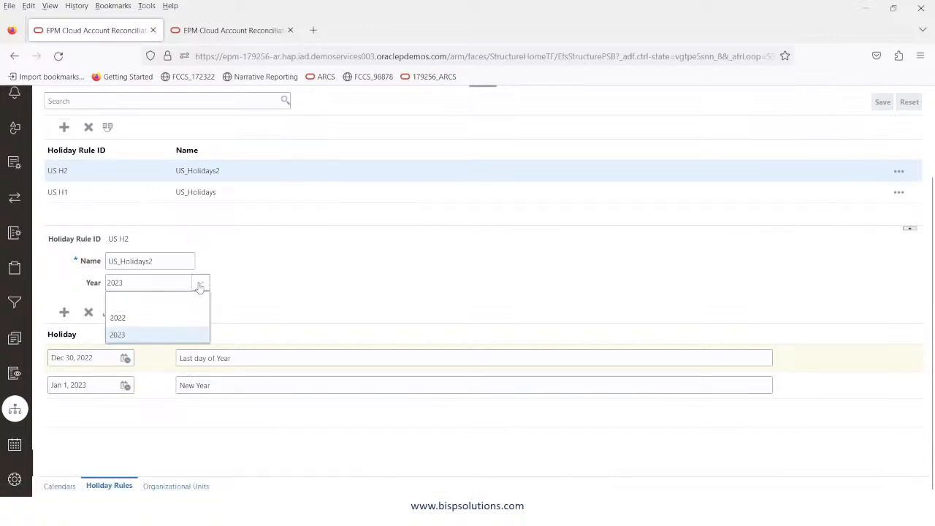
pyautogui.click(168, 324)
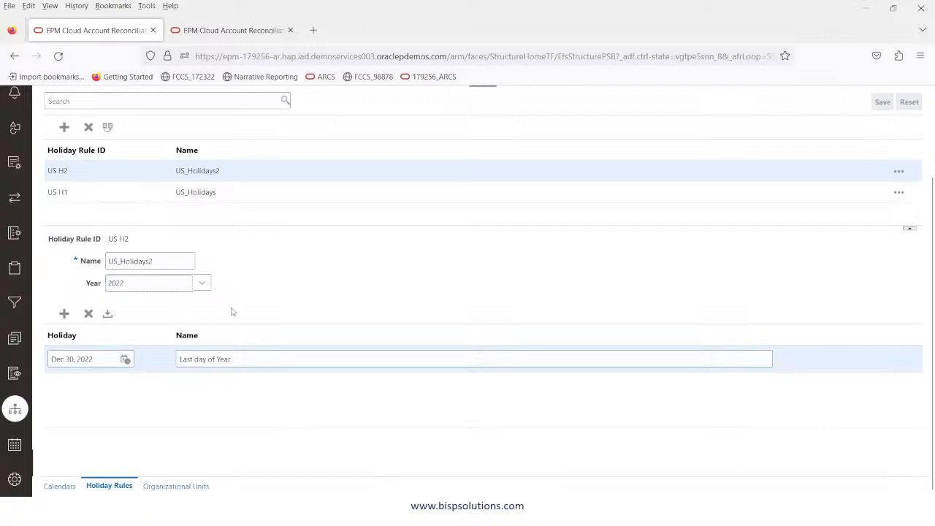
pyautogui.click(203, 284)
pyautogui.click(135, 335)
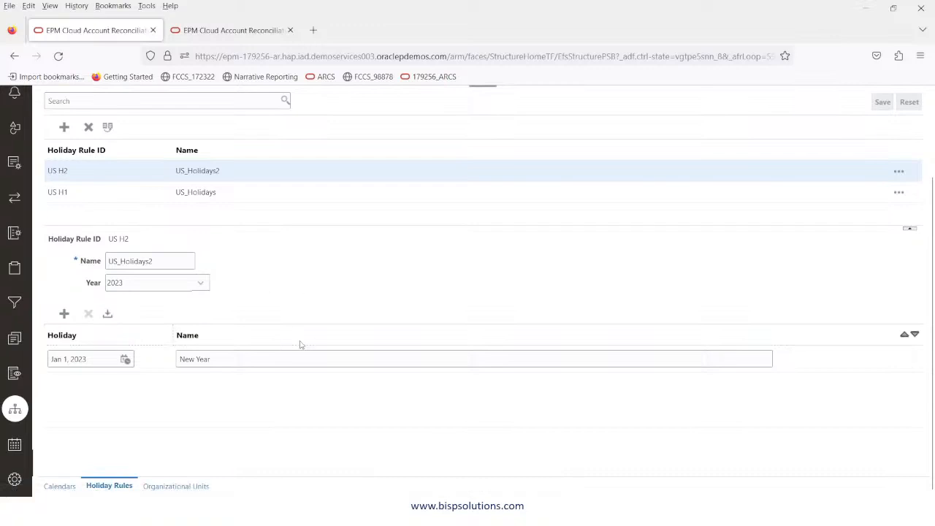
# Switch to the Holidays_Upload workbook in Excel and show its Holidays_Upload sheet.
pyautogui.hotkey('alt', 'Tab')
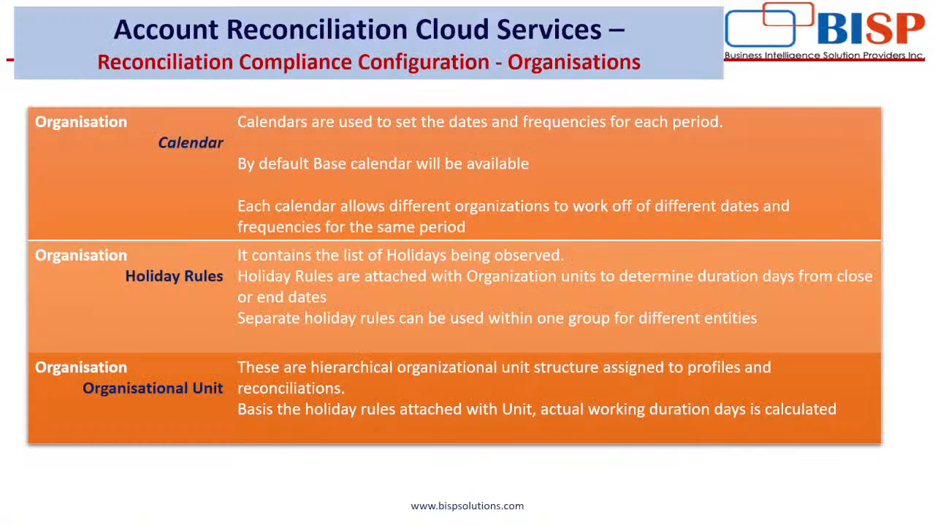
pyautogui.hotkey('alt', 'Tab')
pyautogui.hotkey('alt', 'Tab')
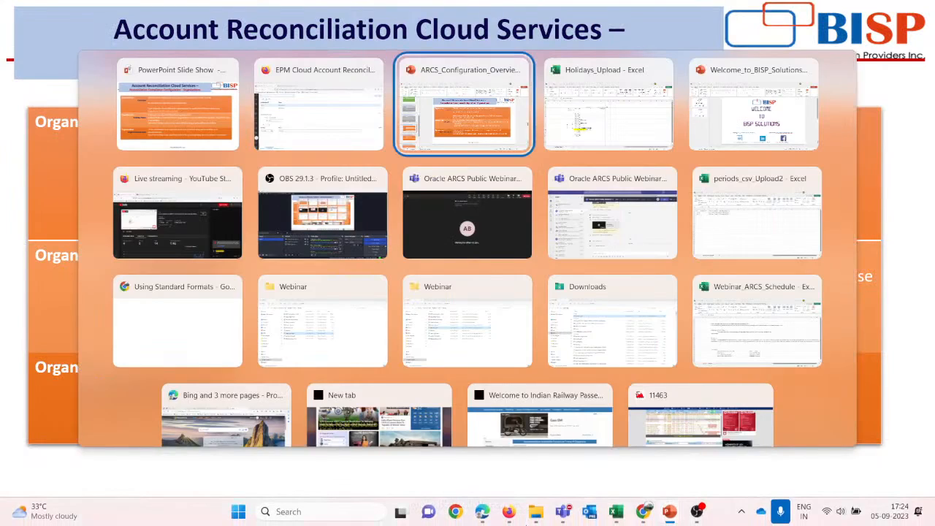
pyautogui.hotkey('alt', 'Tab')
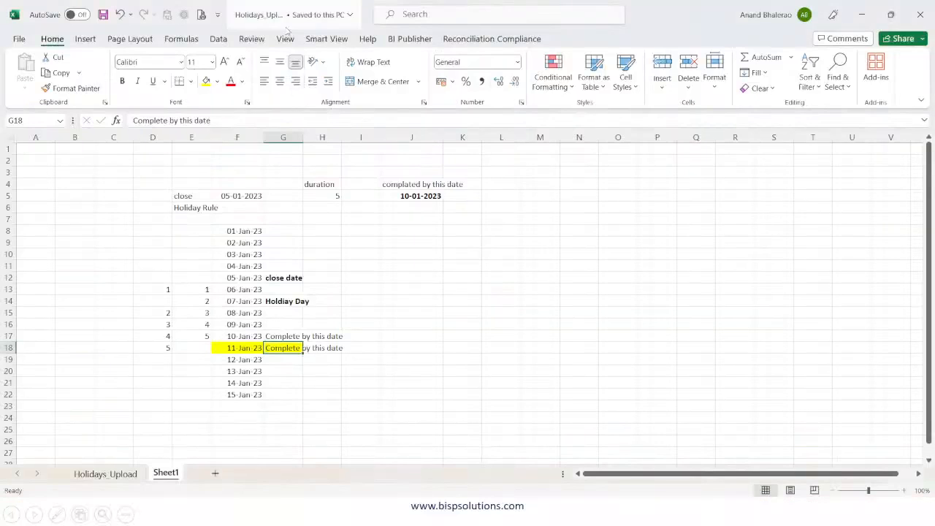
pyautogui.click(105, 473)
pyautogui.click(164, 478)
pyautogui.rightClick(167, 477)
pyautogui.click(115, 474)
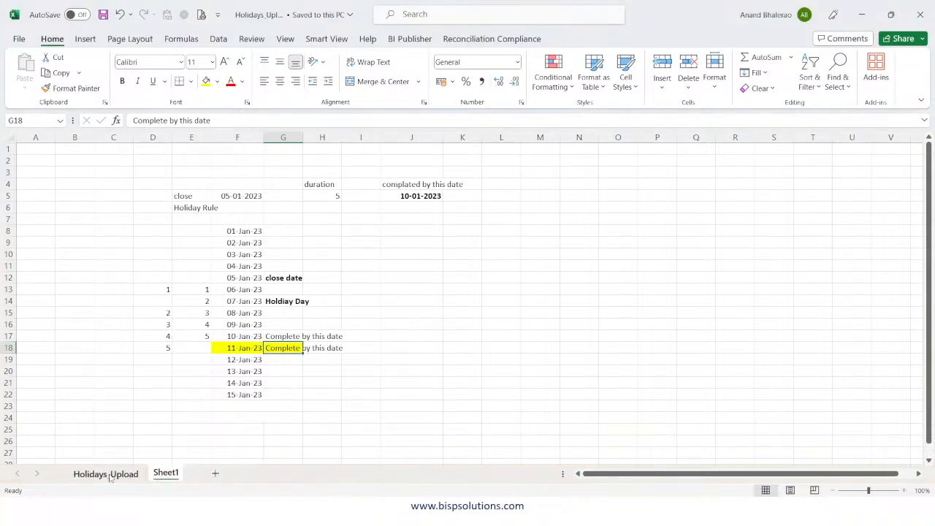
pyautogui.click(117, 474)
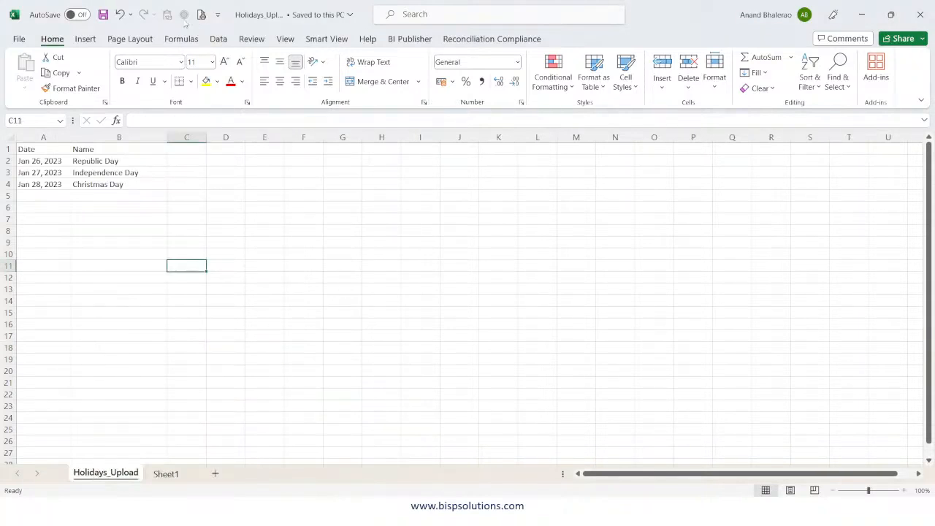
# Replace the holiday names in B2:B4 with Holiday1, Holiday2 and Holiday3.
pyautogui.click(107, 170)
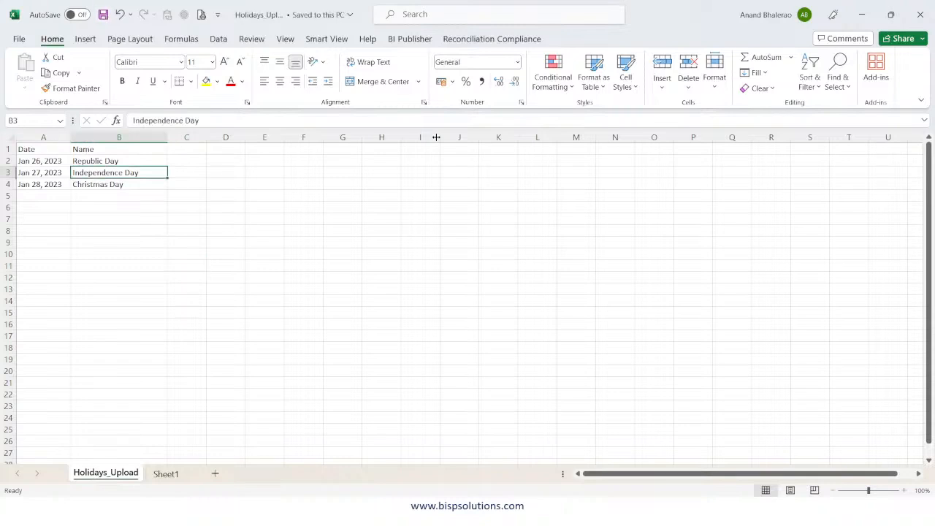
pyautogui.press('Up')
pyautogui.write('Hol')
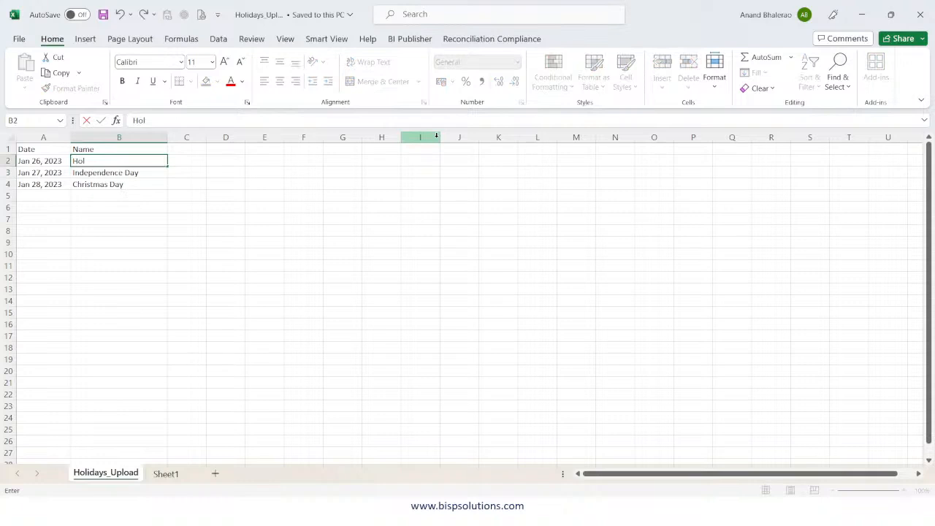
pyautogui.write('iday1')
pyautogui.press('Return')
pyautogui.hotkey('ctrl', 'd')
pyautogui.press('Down')
pyautogui.hotkey('ctrl', 'd')
pyautogui.press('Up')
pyautogui.press('F2')
pyautogui.press('BackSpace')
pyautogui.write('2')
pyautogui.press('Return')
pyautogui.press('F2')
pyautogui.press('BackSpace')
pyautogui.write('3')
pyautogui.press('Return')
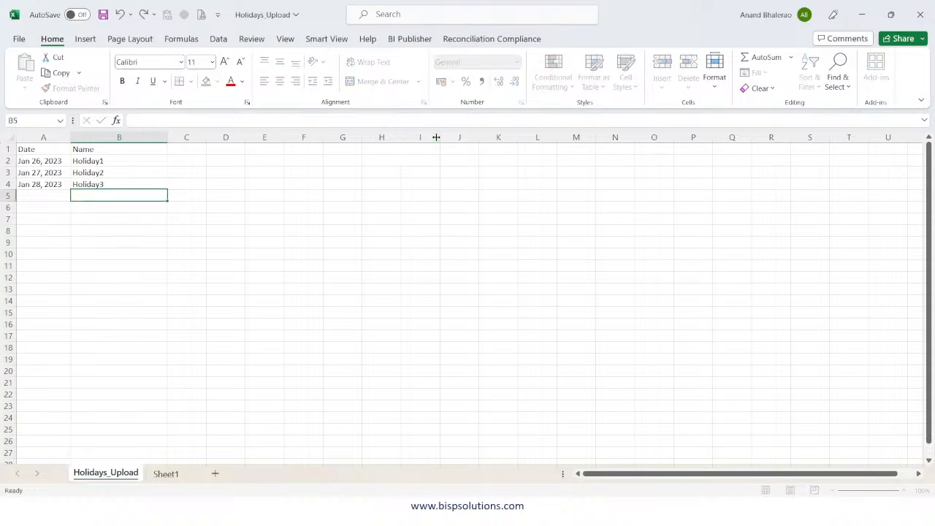
# Save the Holidays_Upload workbook and check its file name and storage location.
pyautogui.press('Up')
pyautogui.press('Up')
pyautogui.press('Left')
pyautogui.press('Up')
pyautogui.press('Down')
pyautogui.press('Down')
pyautogui.press('Up')
pyautogui.press('Up')
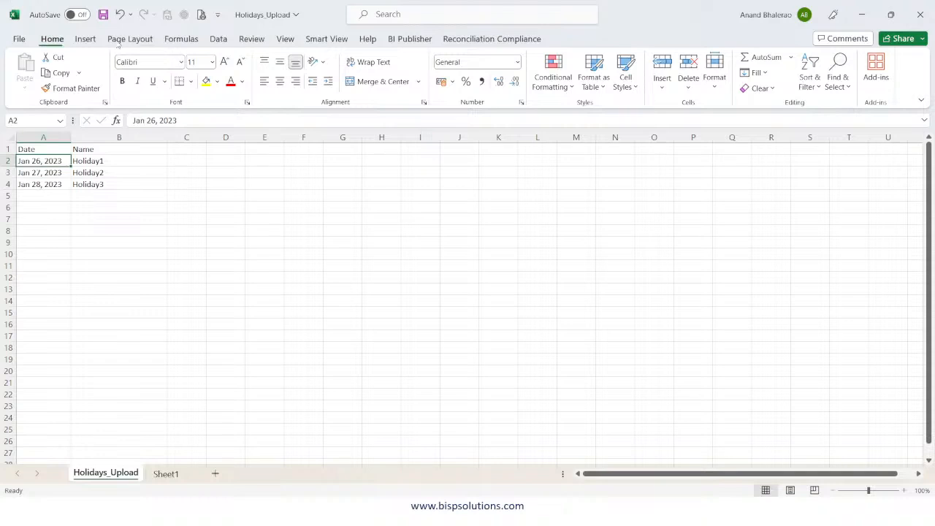
pyautogui.click(103, 15)
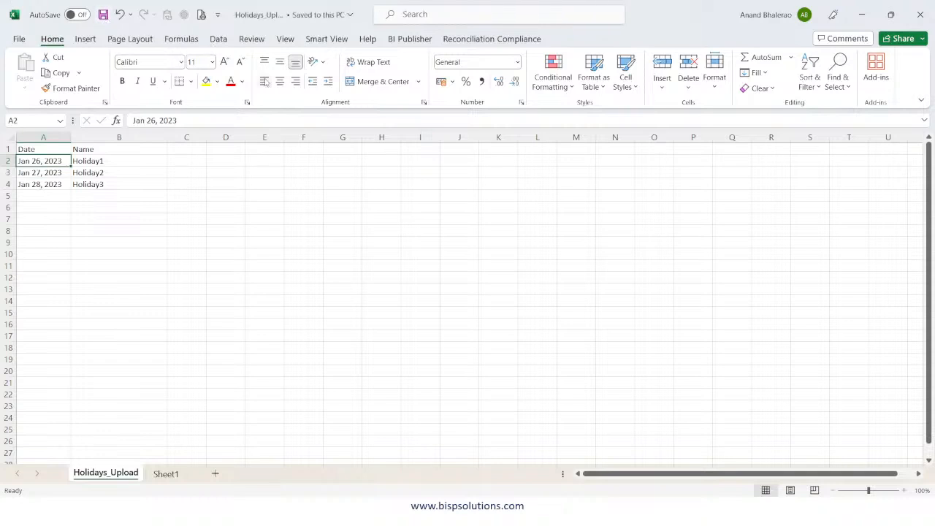
pyautogui.click(270, 16)
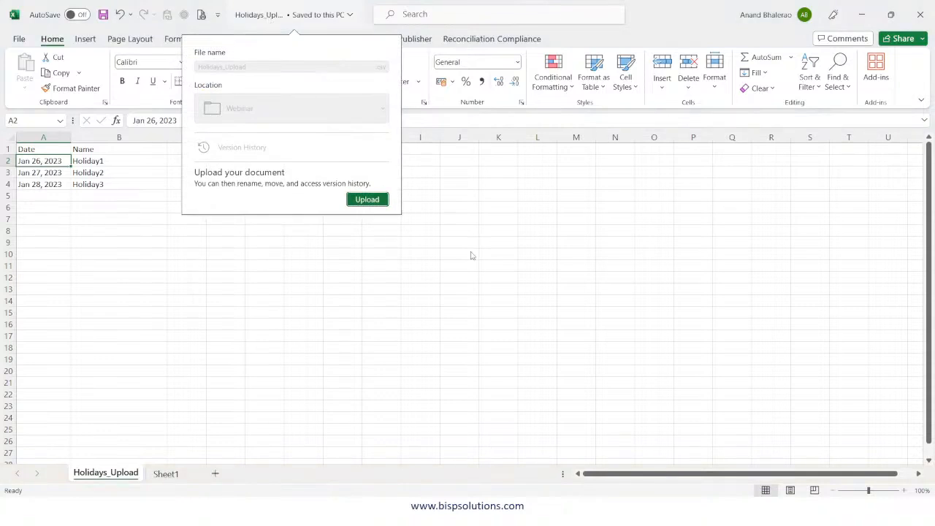
pyautogui.click(429, 200)
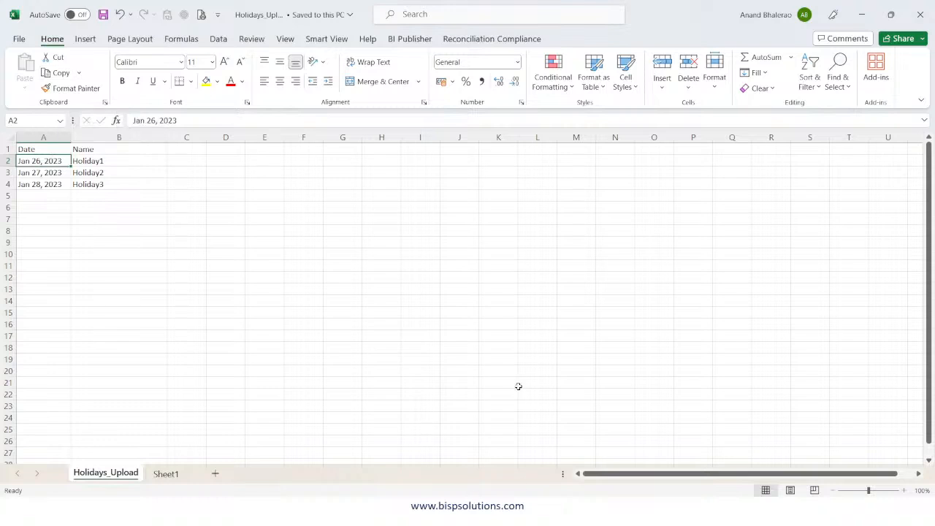
# End the PowerPoint slide show and view the period rows in the periods_csv_Upload2 workbook in Excel.
pyautogui.click(577, 514)
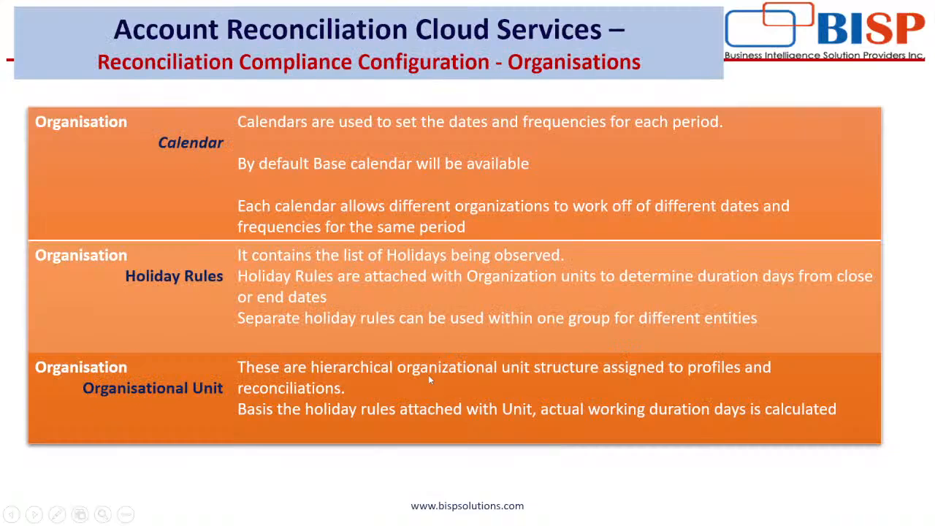
pyautogui.press('Escape')
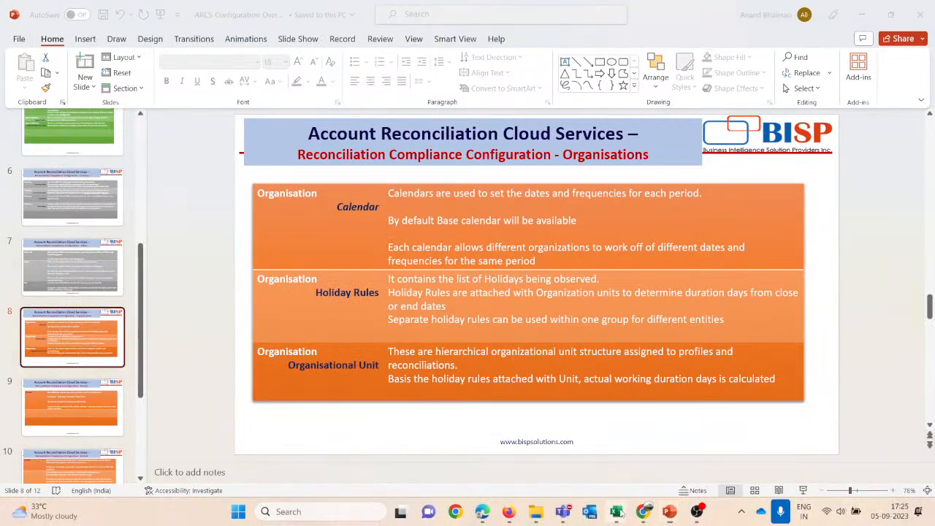
pyautogui.moveTo(618, 512)
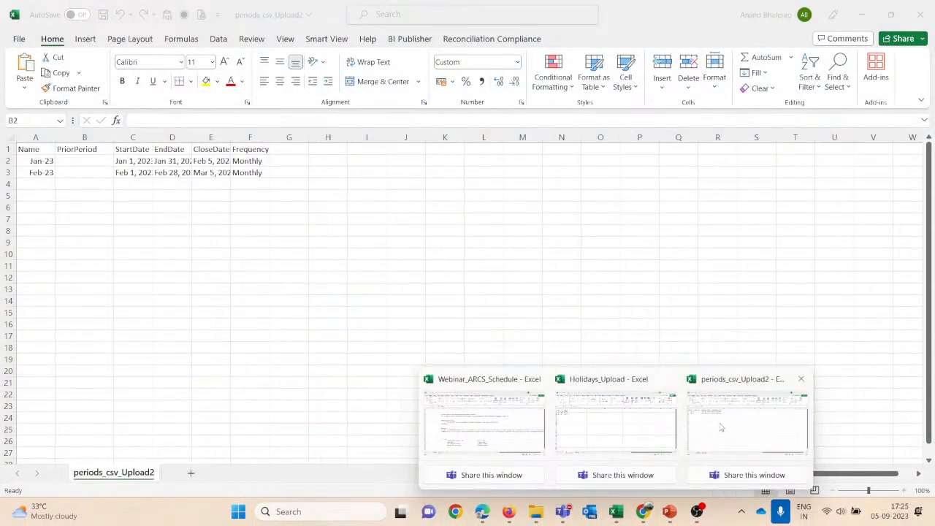
pyautogui.click(745, 428)
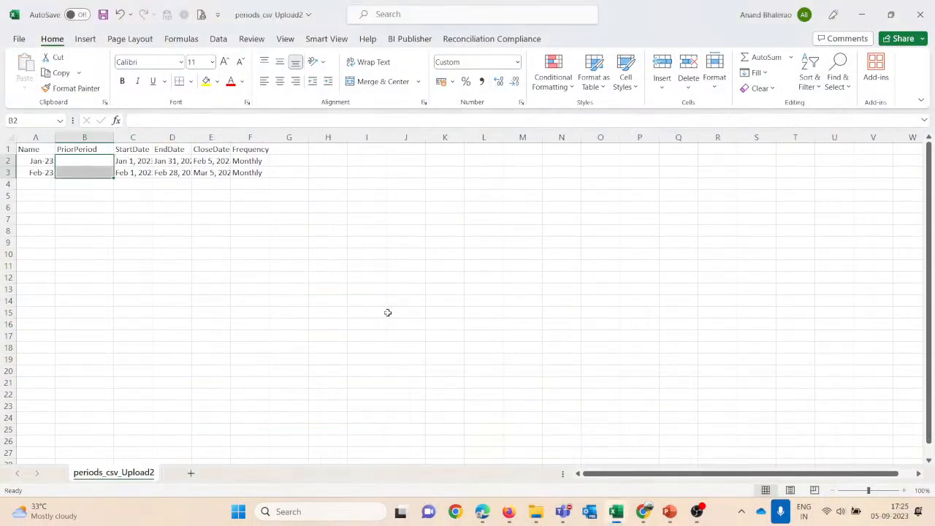
pyautogui.click(296, 316)
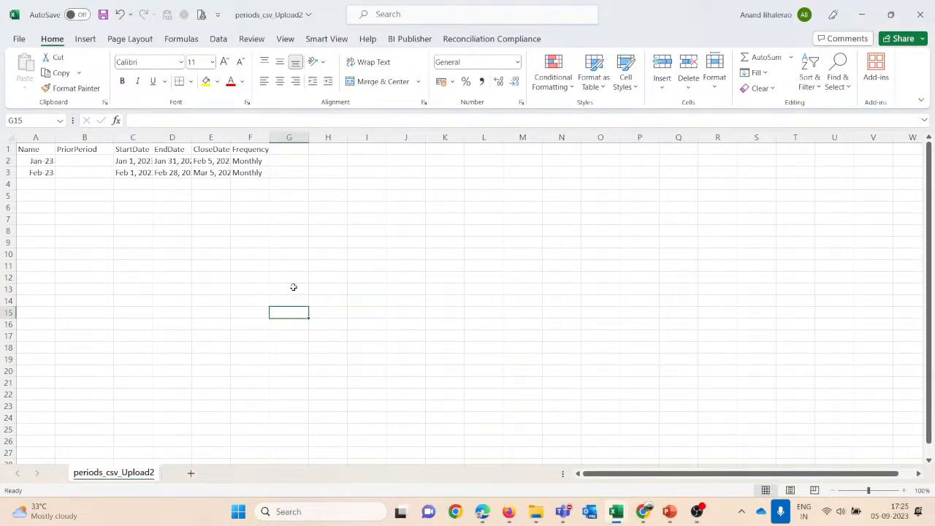
# Open the IND Holiday list file from the Webinar folder in File Explorer.
pyautogui.moveTo(536, 511)
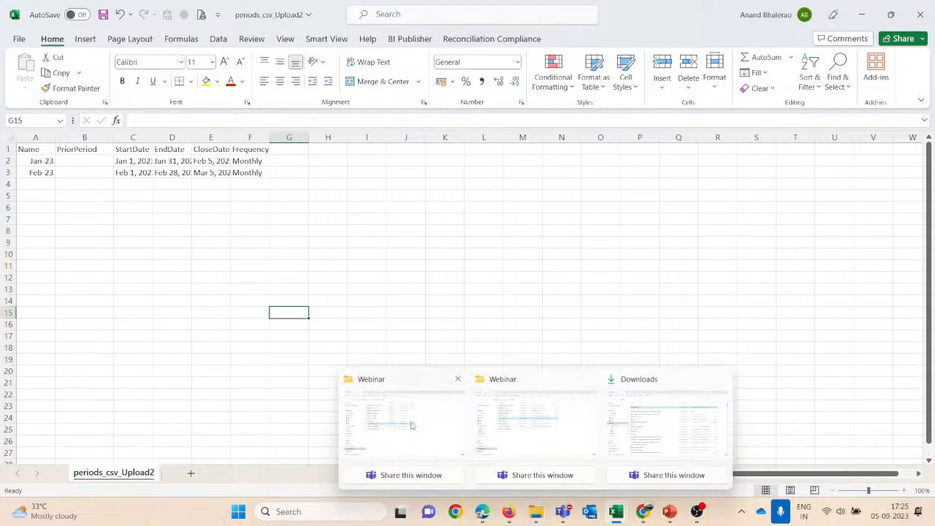
pyautogui.click(431, 431)
pyautogui.click(254, 328)
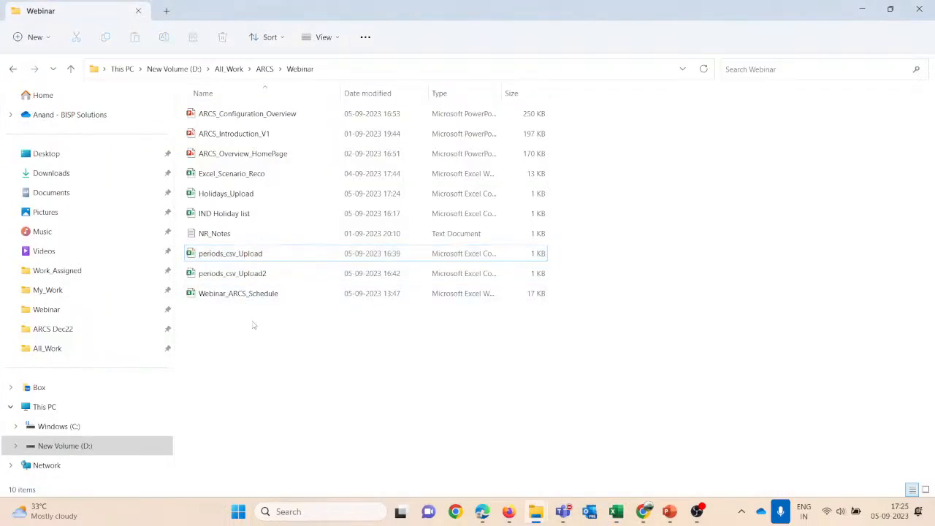
pyautogui.doubleClick(238, 218)
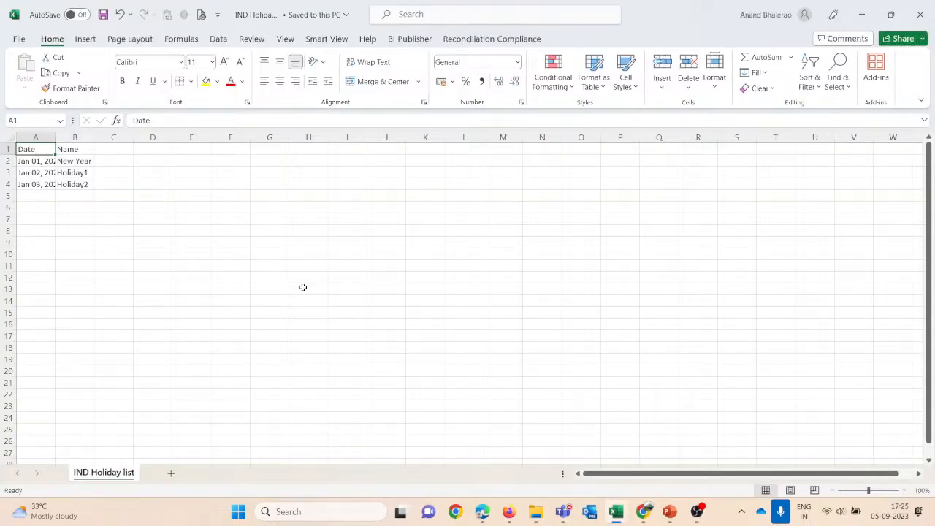
# Widen column A of the IND Holiday list sheet to show the full dates, and review the holiday entries.
pyautogui.click(182, 241)
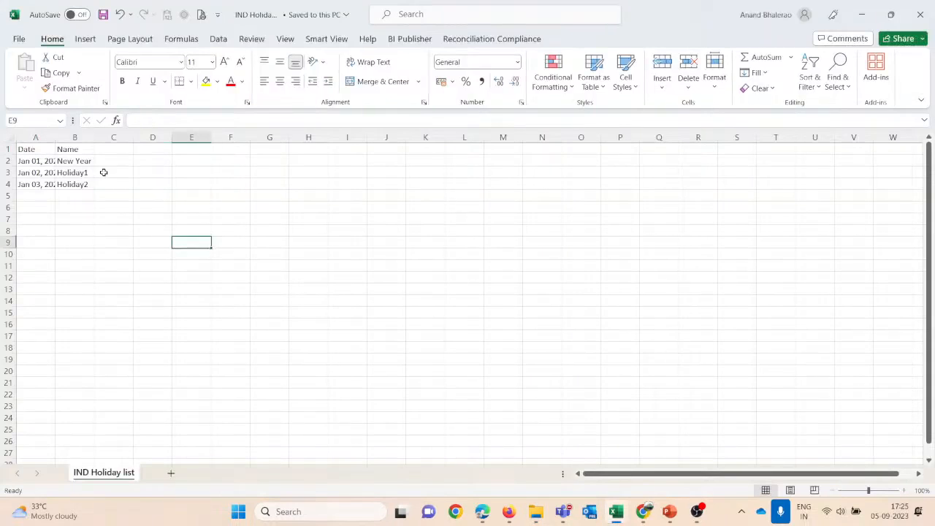
pyautogui.moveTo(56, 137); pyautogui.dragTo(89, 137)
pyautogui.moveTo(124, 276); pyautogui.dragTo(122, 267)
pyautogui.click(64, 174)
pyautogui.click(62, 217)
pyautogui.click(51, 161)
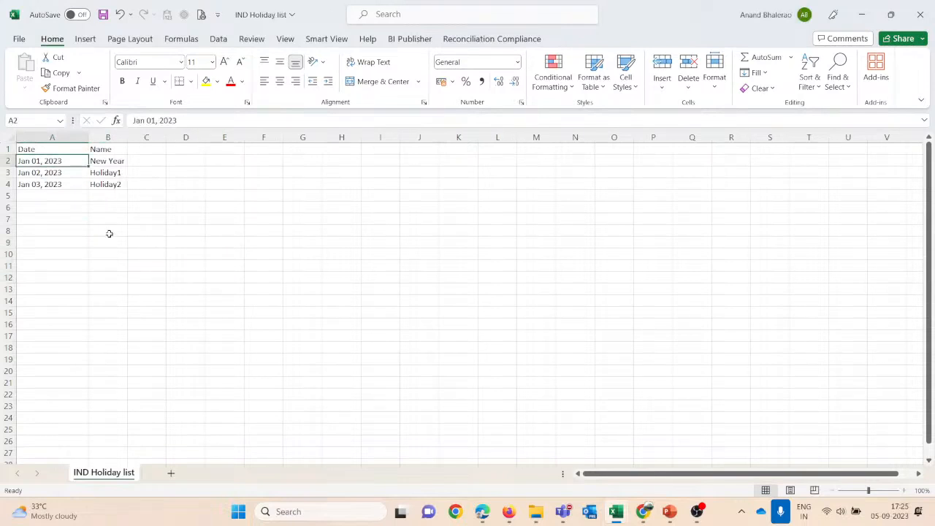
pyautogui.click(114, 163)
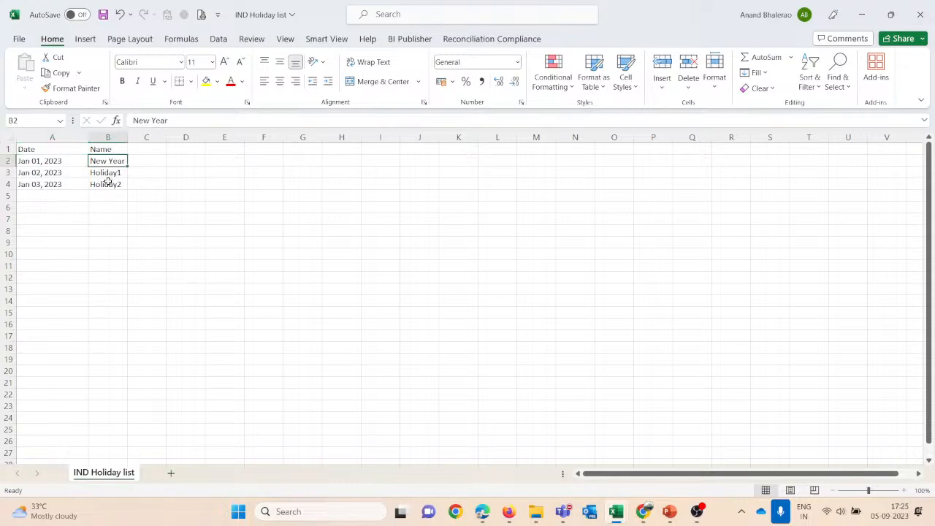
pyautogui.click(49, 194)
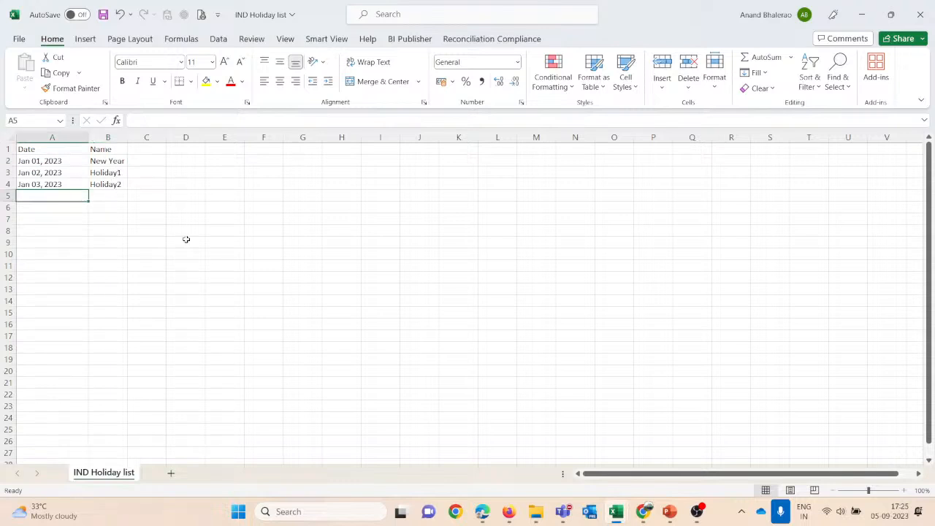
# Narrow column A slightly and save the IND Holiday list workbook.
pyautogui.click(111, 149)
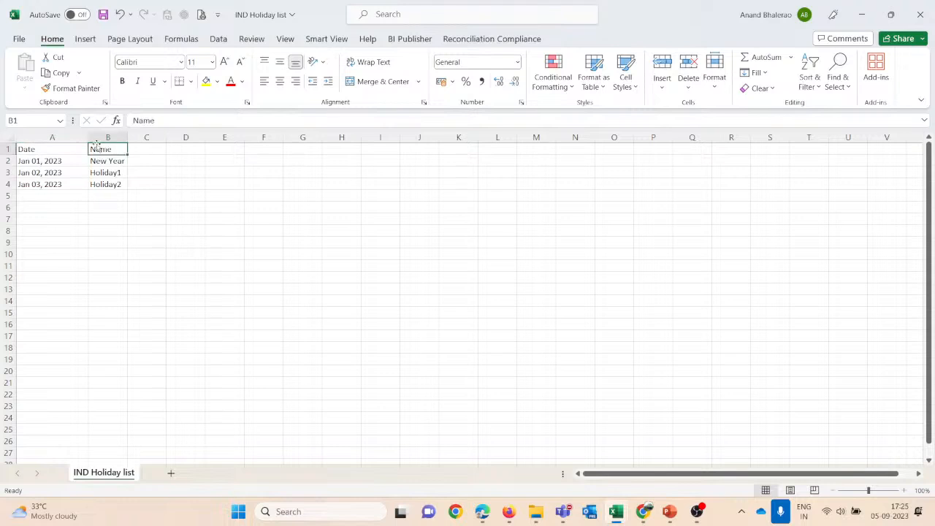
pyautogui.moveTo(89, 137); pyautogui.dragTo(81, 138)
pyautogui.click(103, 15)
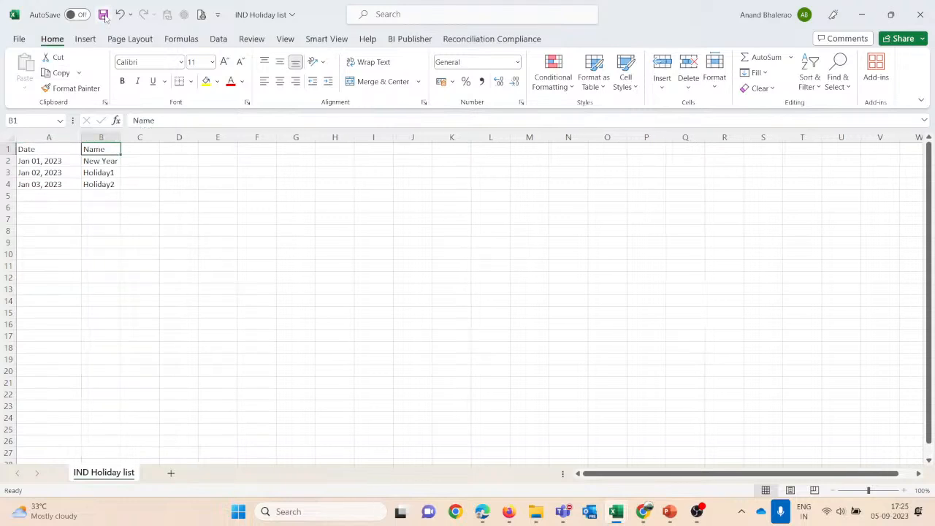
# Switch to Account Reconciliation in Firefox and import IND Holiday list.csv into the US_Holidays2 rule with Replace, All date formats and comma delimiter.
pyautogui.moveTo(534, 515)
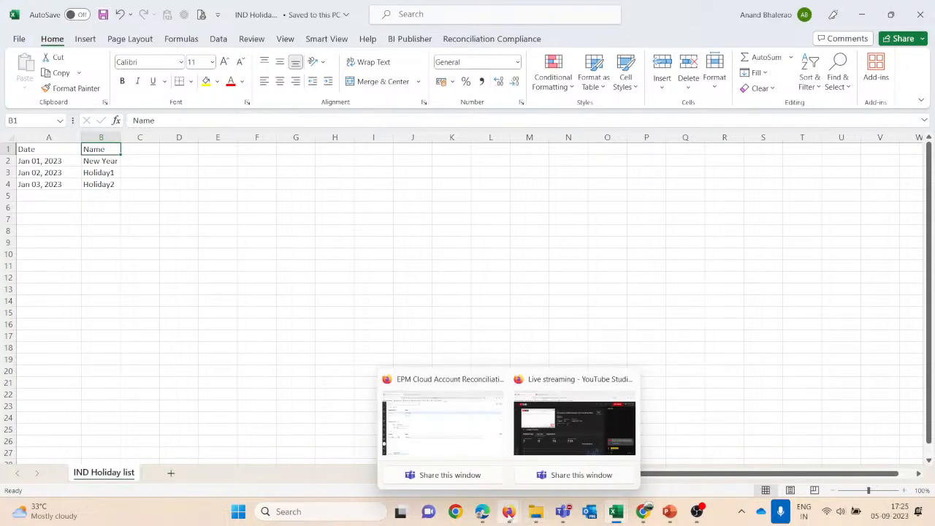
pyautogui.click(450, 443)
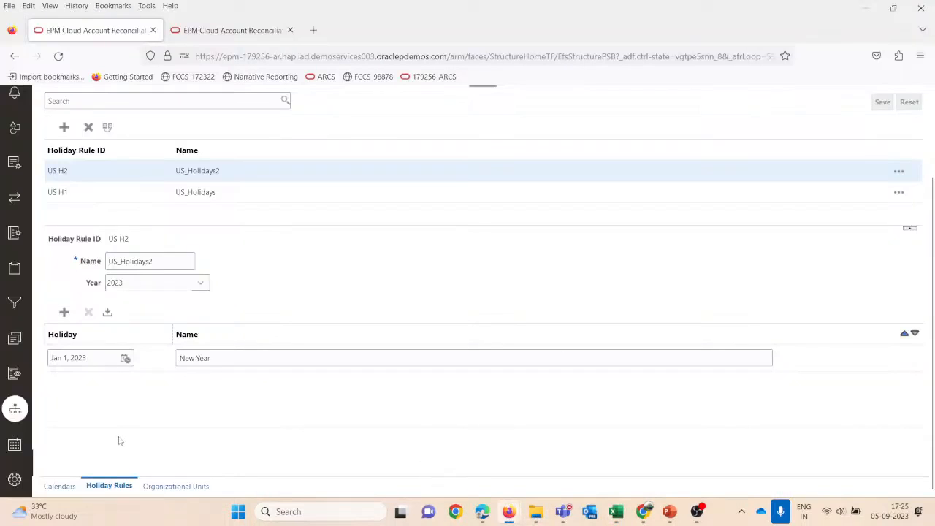
pyautogui.click(108, 313)
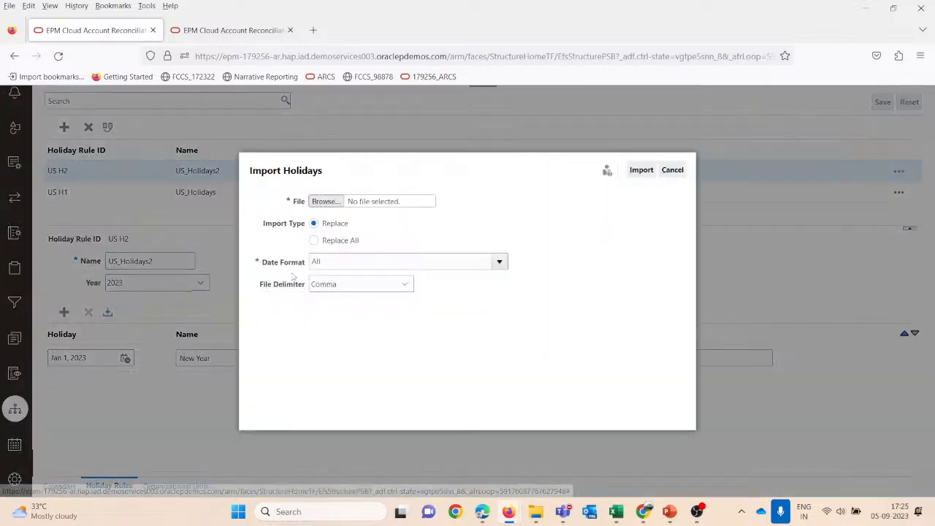
pyautogui.click(340, 204)
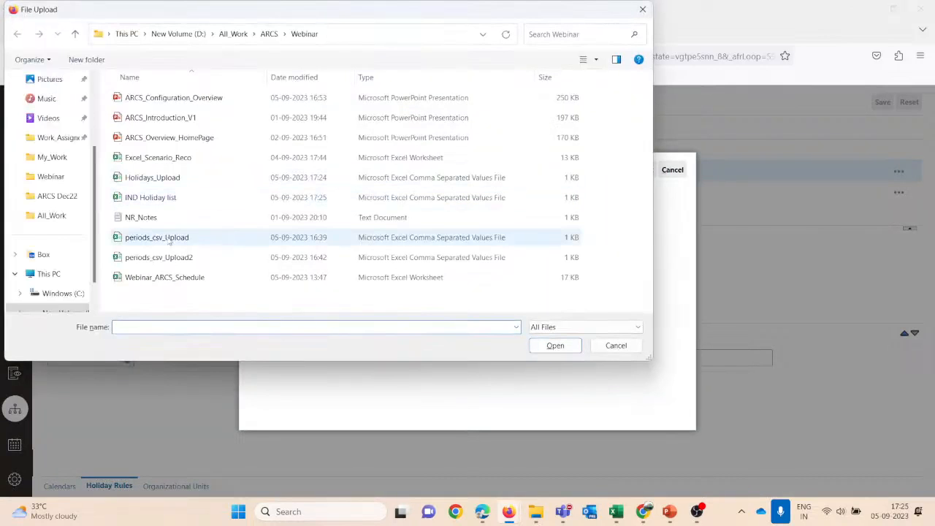
pyautogui.click(340, 198)
pyautogui.click(555, 345)
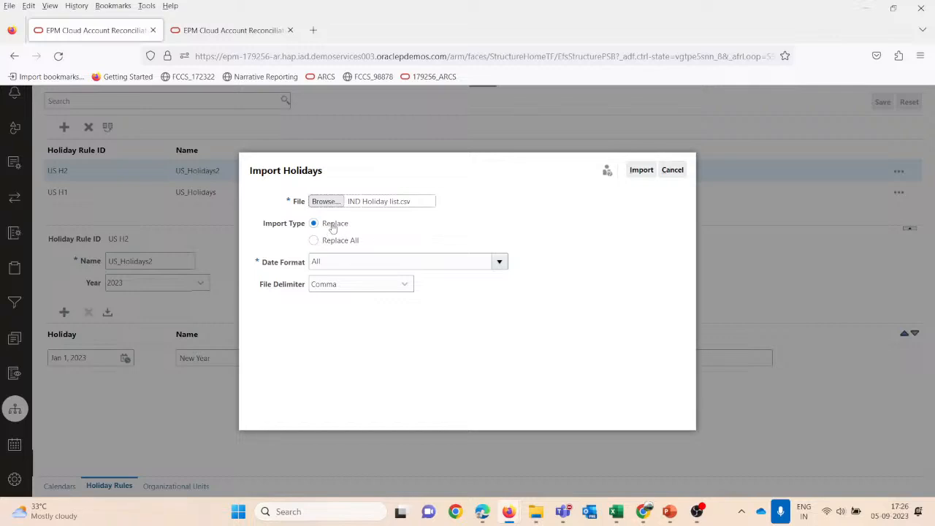
pyautogui.click(642, 171)
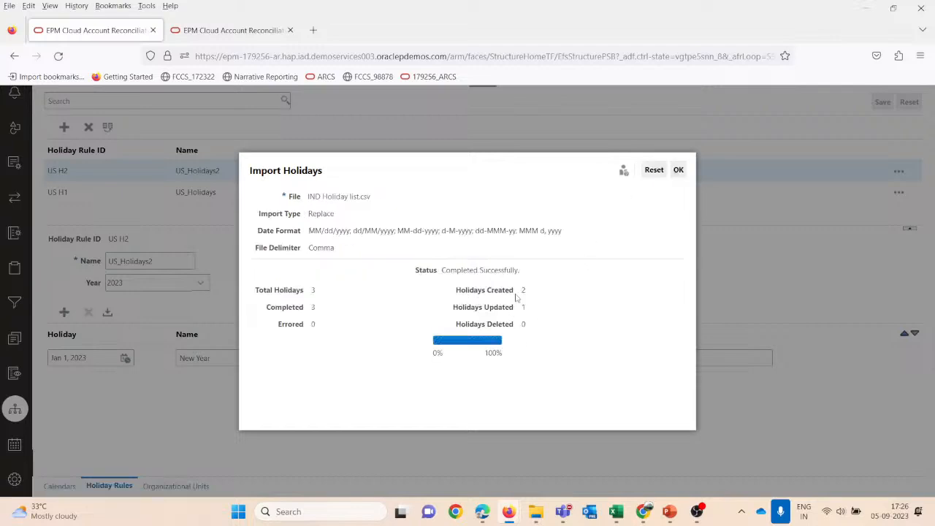
pyautogui.click(678, 170)
# Compare the imported US_Holidays2 holidays with the rows of the IND Holiday list sheet in Excel.
pyautogui.click(263, 357)
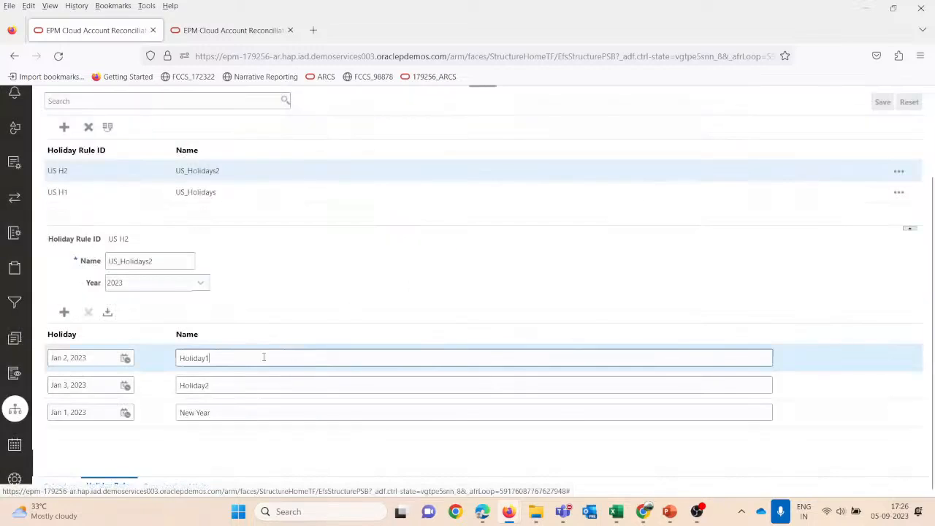
pyautogui.scroll(1, 263, 357)
pyautogui.scroll(-1, 232, 380)
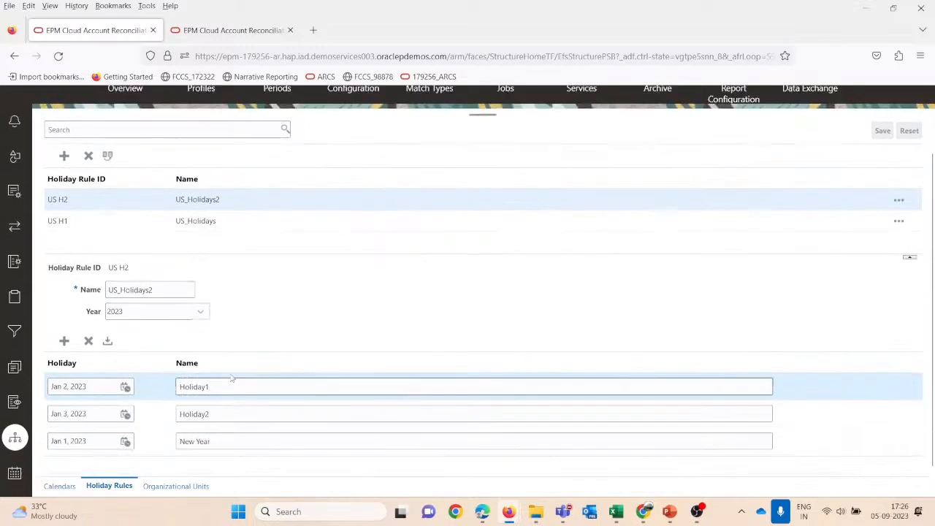
pyautogui.hotkey('alt', 'Tab')
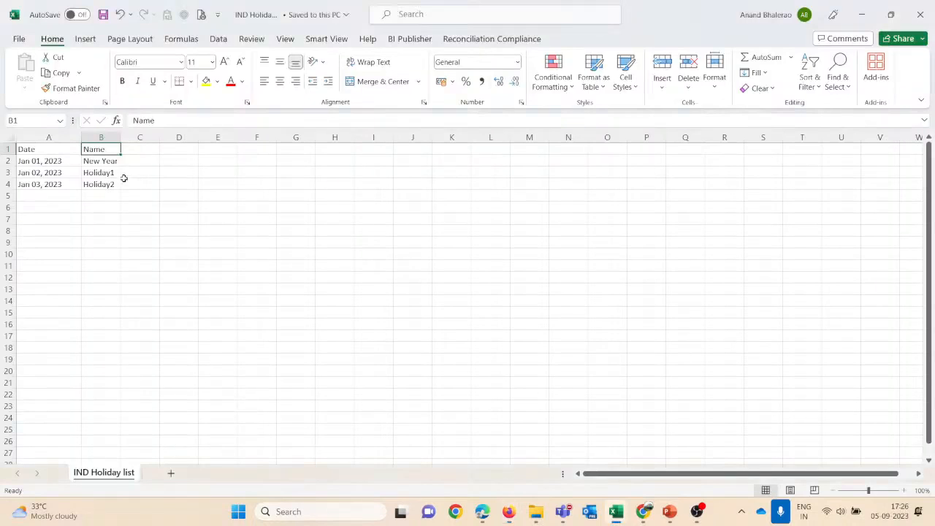
pyautogui.click(51, 162)
pyautogui.hotkey('alt', 'Tab')
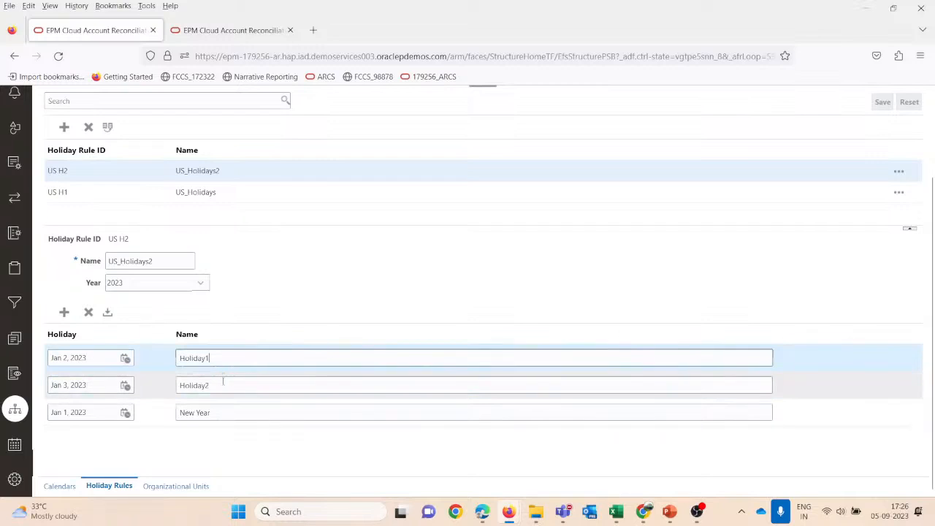
# Switch to Excel, widen column B slightly and change the holiday name in B2 to New Year First.
pyautogui.hotkey('alt', 'Tab')
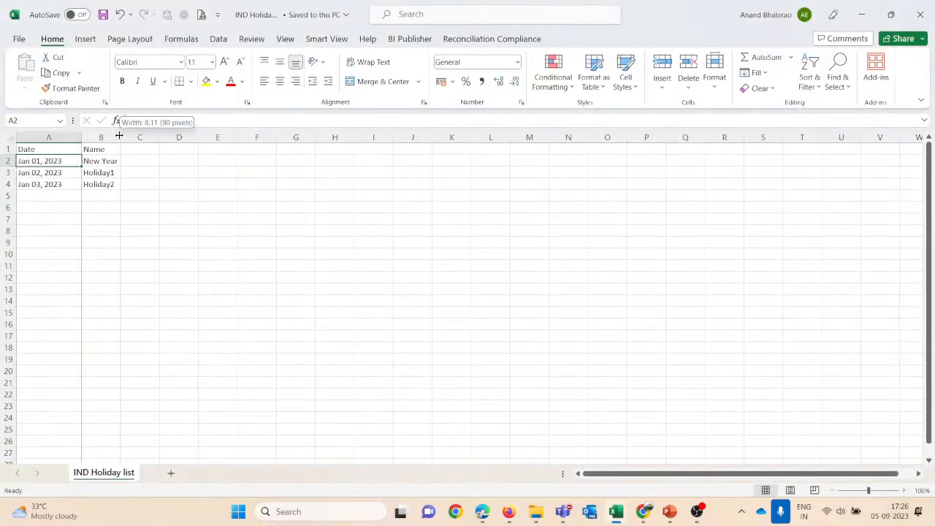
pyautogui.moveTo(119, 136); pyautogui.dragTo(128, 136)
pyautogui.click(133, 220)
pyautogui.click(117, 162)
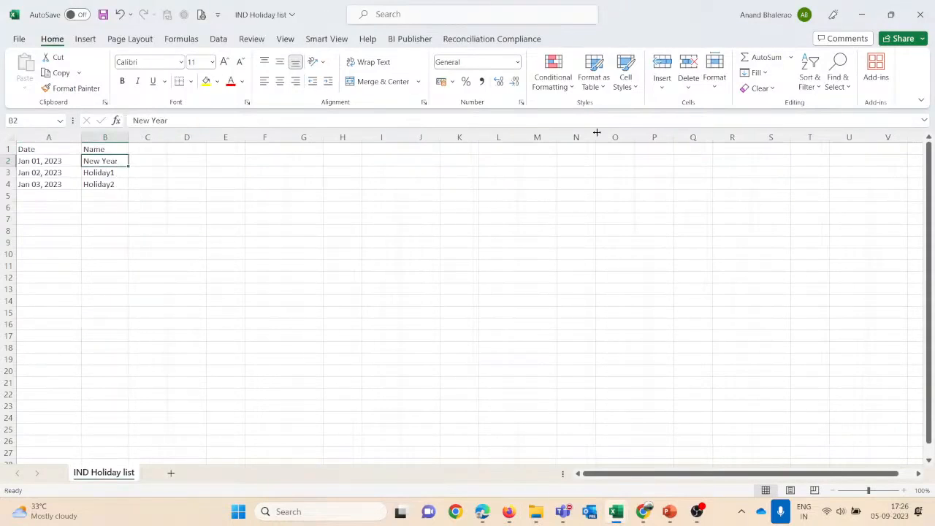
pyautogui.press('F2')
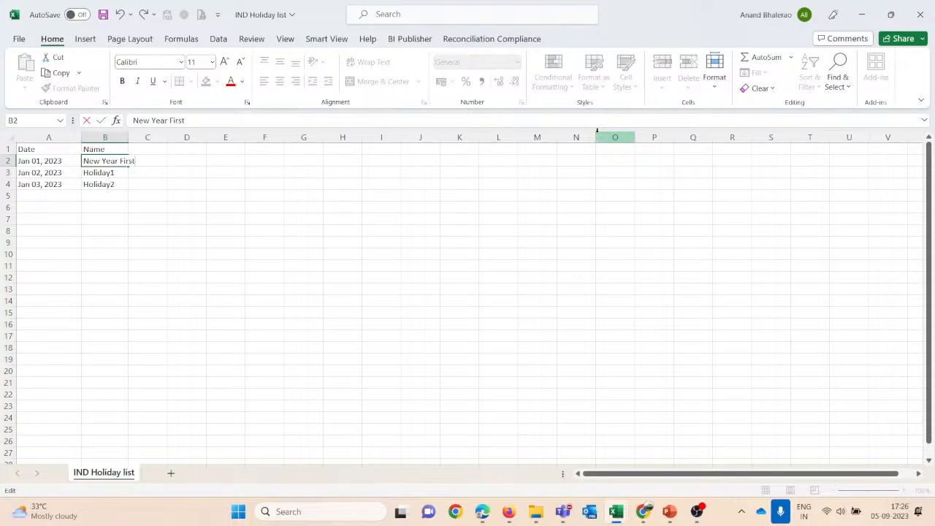
pyautogui.press('Return')
pyautogui.press('Up')
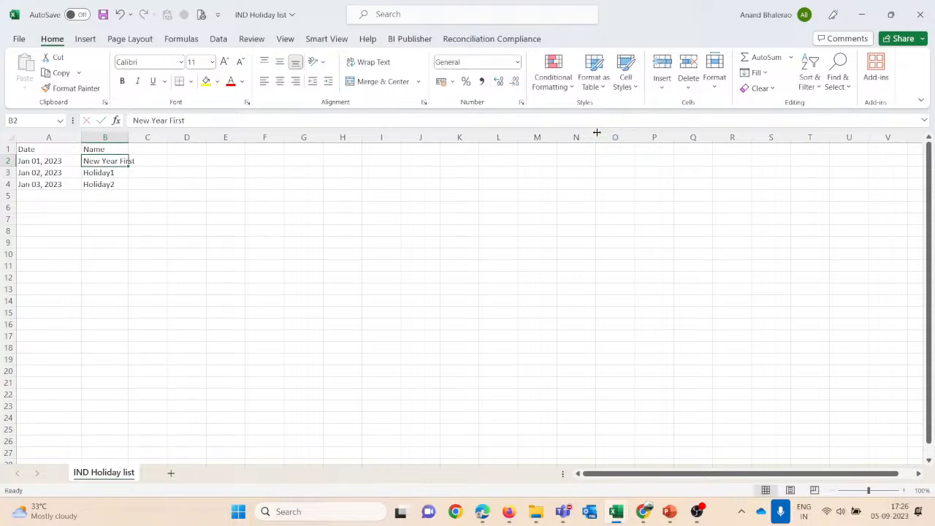
pyautogui.press('Left')
pyautogui.press('Right')
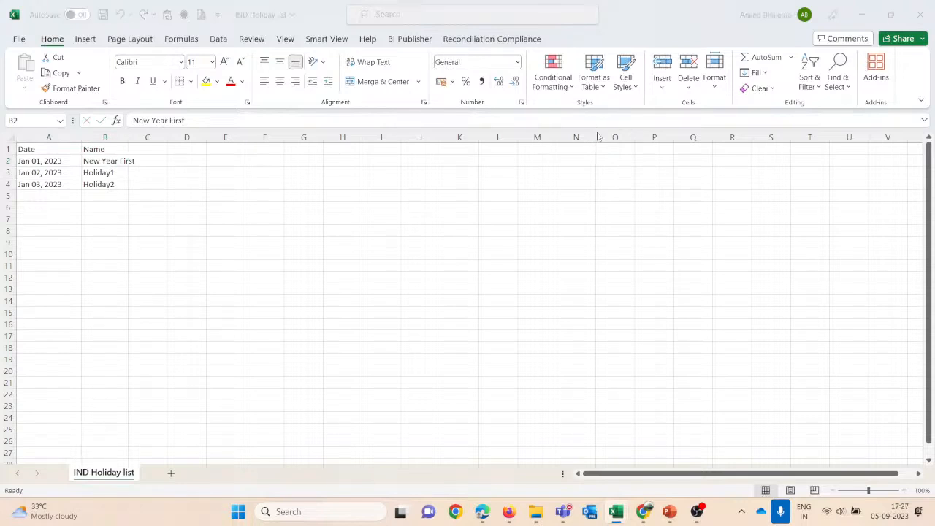
# Return to Firefox and re-import IND Holiday list.csv into the US_Holidays2 holiday rule using the Replace import type.
pyautogui.hotkey('alt', 'Tab')
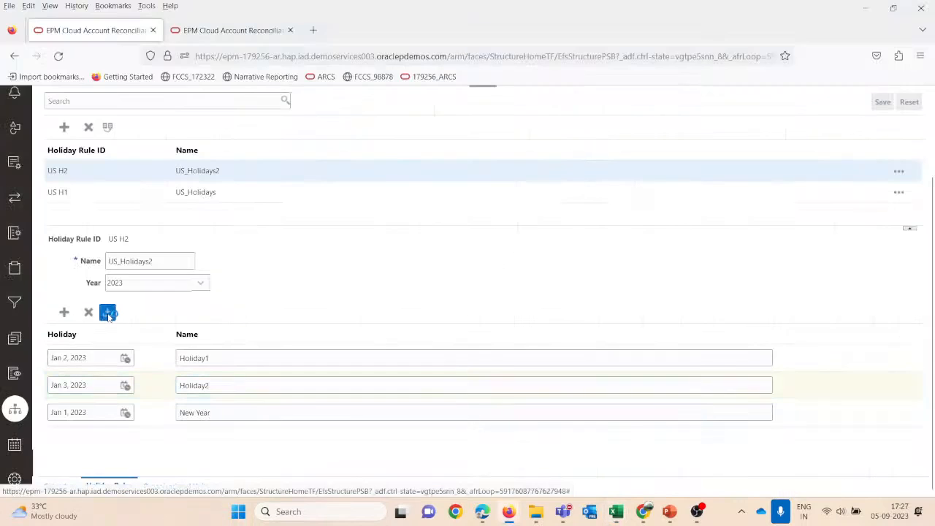
pyautogui.click(107, 312)
pyautogui.click(325, 201)
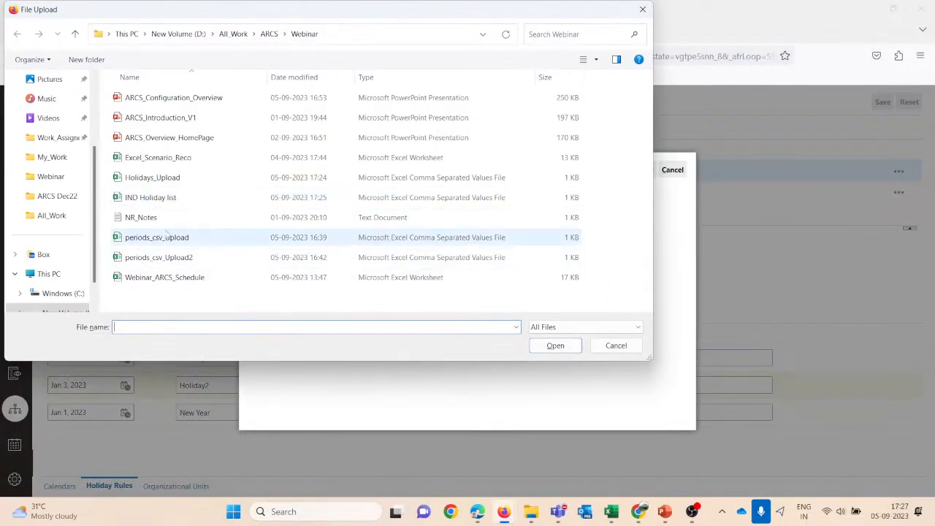
pyautogui.click(164, 199)
pyautogui.click(555, 346)
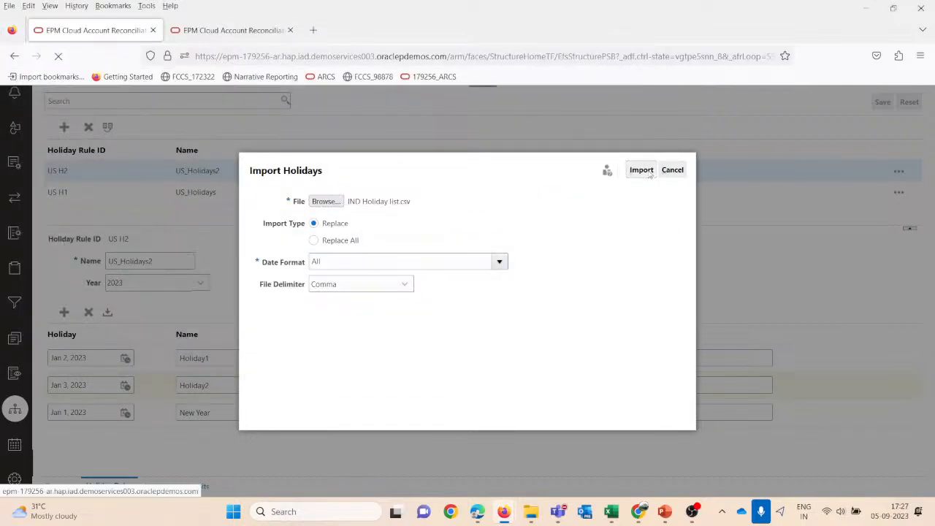
pyautogui.click(647, 173)
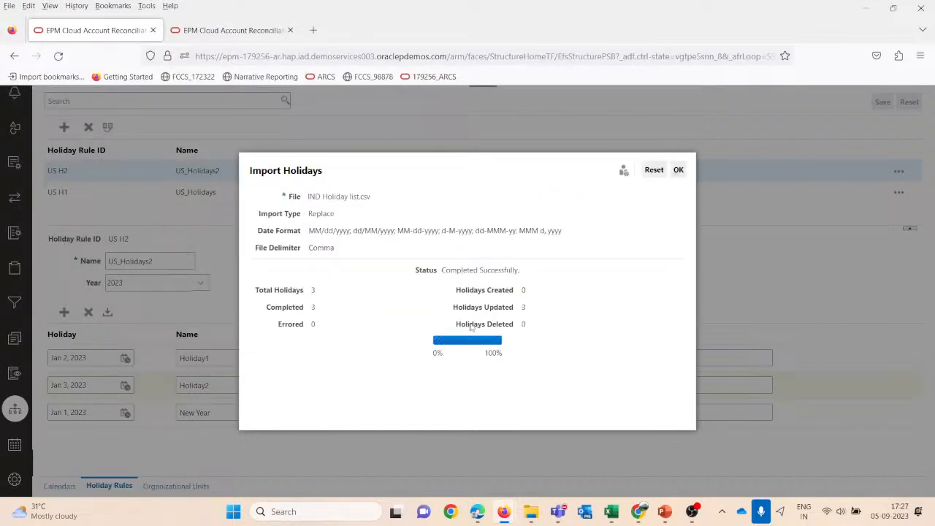
pyautogui.click(679, 170)
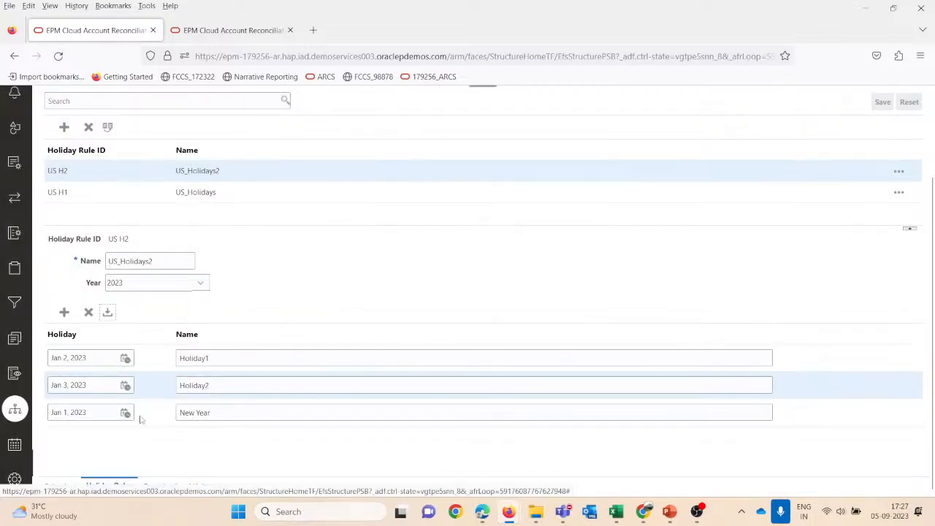
# Check the holiday names of US_Holidays2 against the Excel sheet, reselecting the rule after viewing US_Holidays.
pyautogui.click(223, 386)
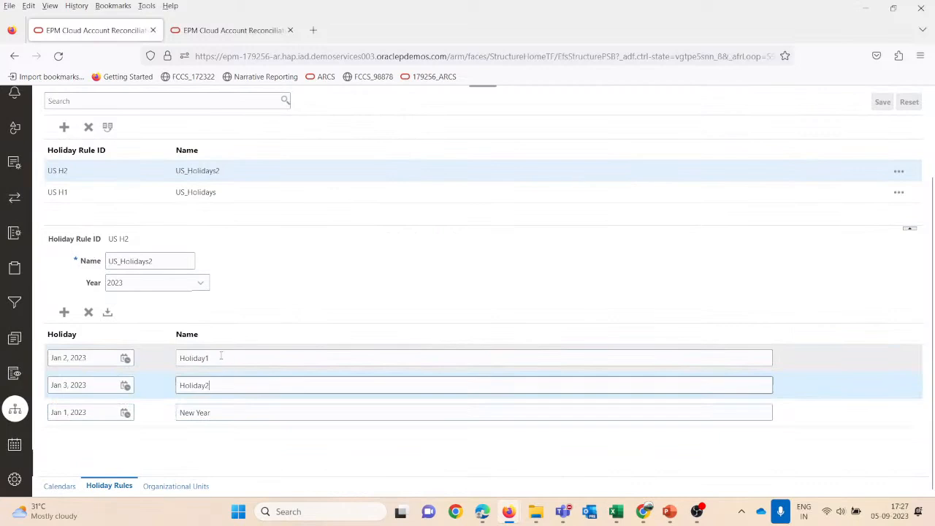
pyautogui.click(221, 357)
pyautogui.click(100, 412)
pyautogui.hotkey('alt', 'Tab')
pyautogui.hotkey('alt', 'Tab')
pyautogui.click(247, 411)
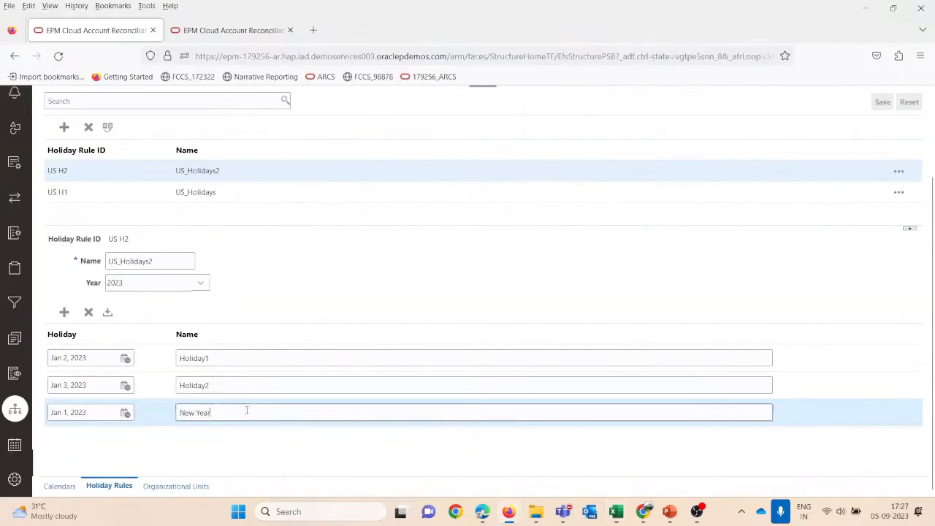
pyautogui.click(74, 194)
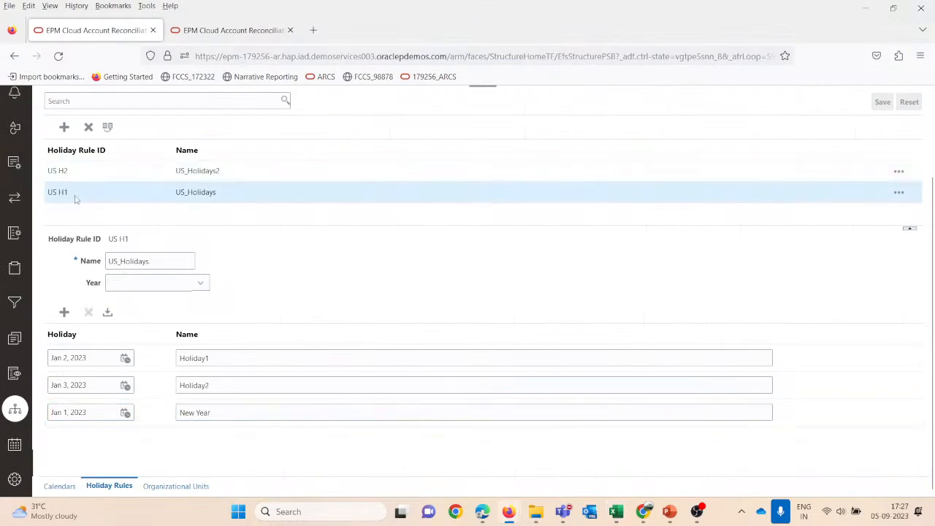
pyautogui.click(79, 173)
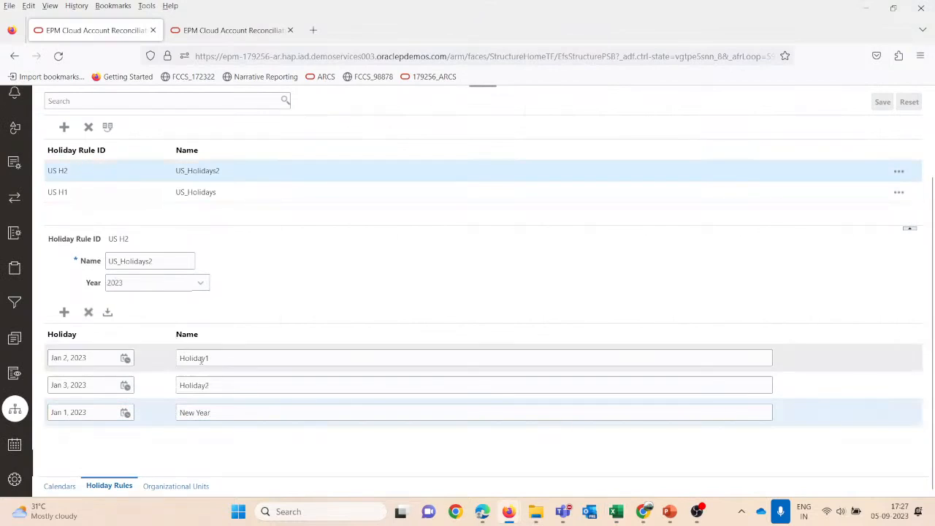
pyautogui.click(236, 411)
# Switch to Excel and save the IND Holiday list workbook with the edited holiday name.
pyautogui.hotkey('alt', 'Tab')
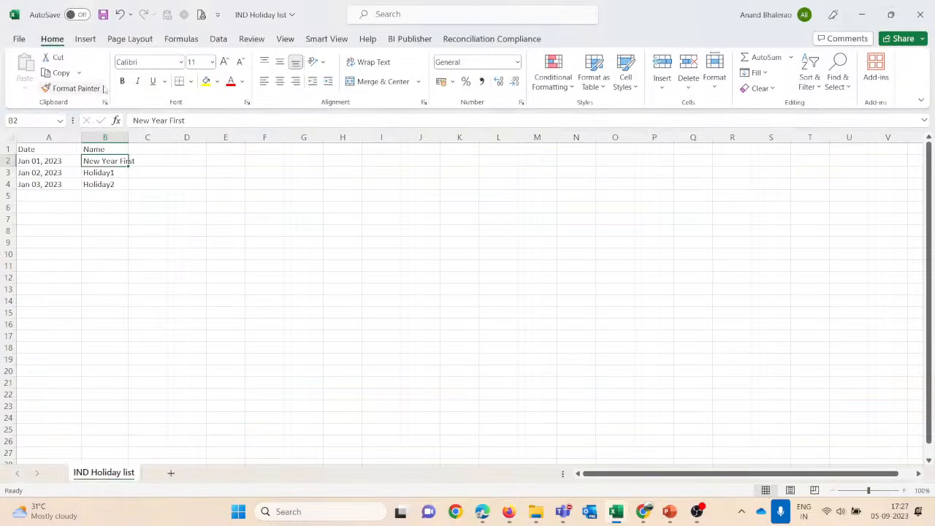
pyautogui.click(103, 14)
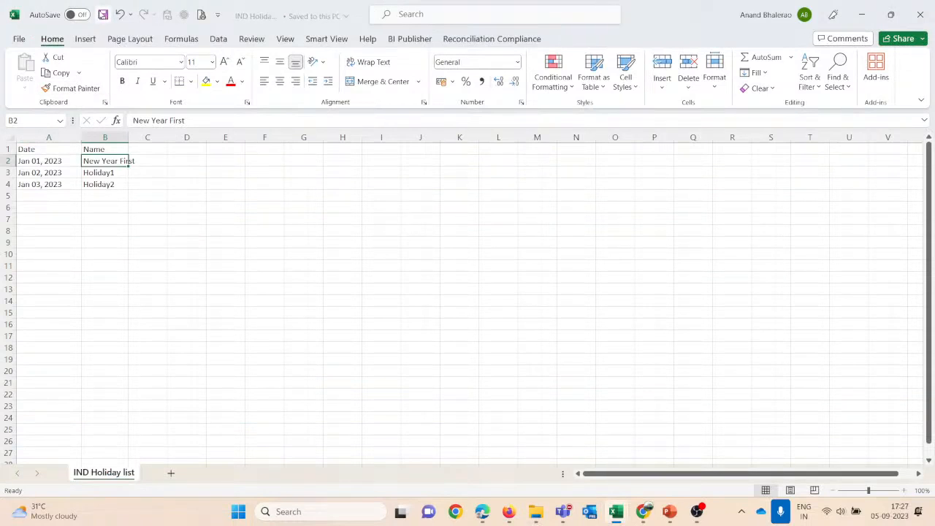
# Widen column B slightly and save the IND Holiday list workbook with the date in A2 changed to Jan 04, 2023.
pyautogui.moveTo(128, 137); pyautogui.dragTo(139, 138)
pyautogui.click(46, 196)
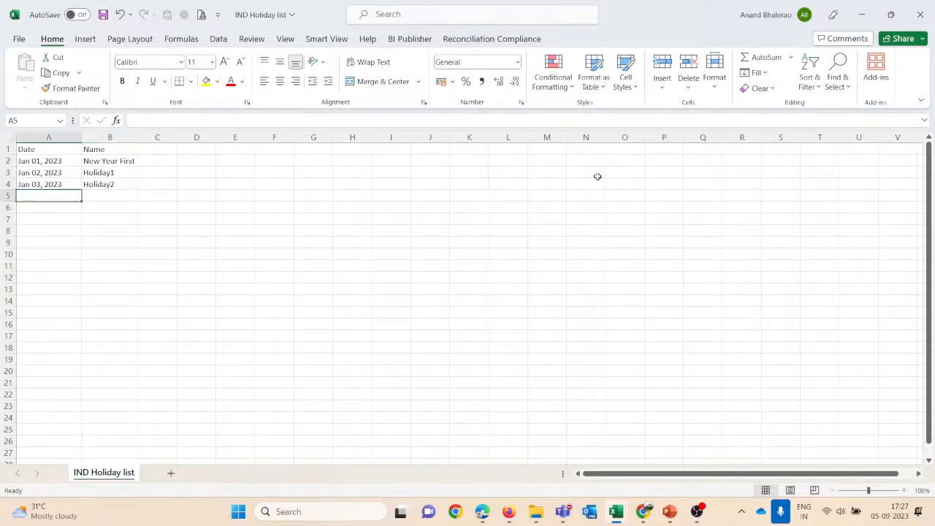
pyautogui.press('Up')
pyautogui.press('Up')
pyautogui.press('Up')
pyautogui.press('F2')
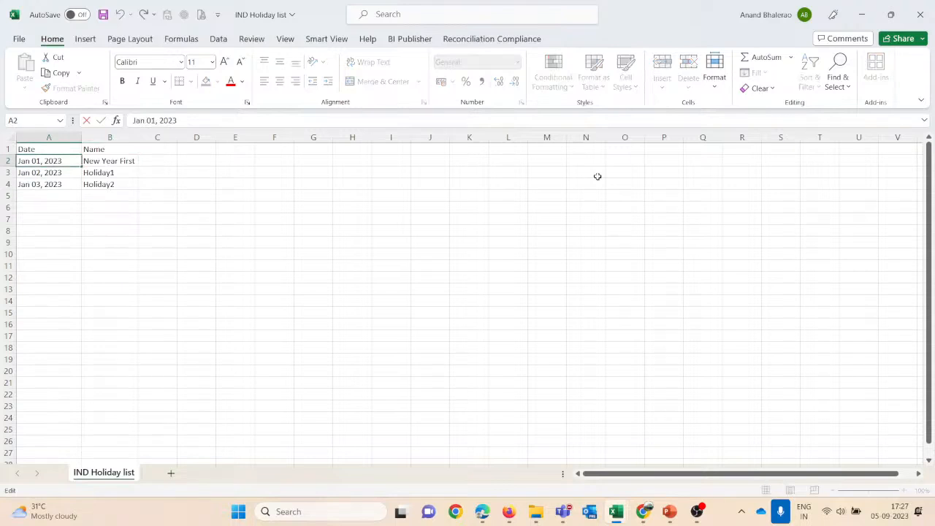
pyautogui.press('Delete')
pyautogui.write('4')
pyautogui.press('Return')
pyautogui.press('Up')
pyautogui.press('Right')
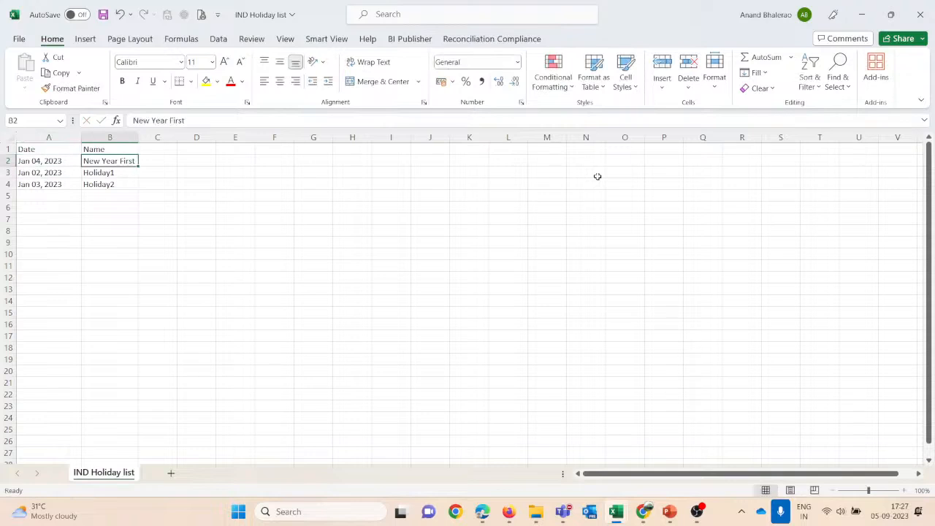
pyautogui.hotkey('ctrl', 's')
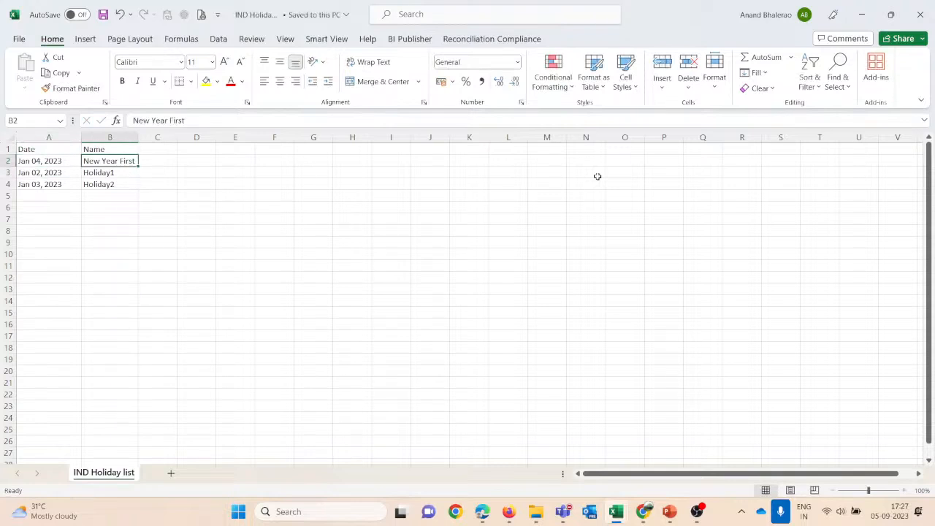
pyautogui.click(103, 16)
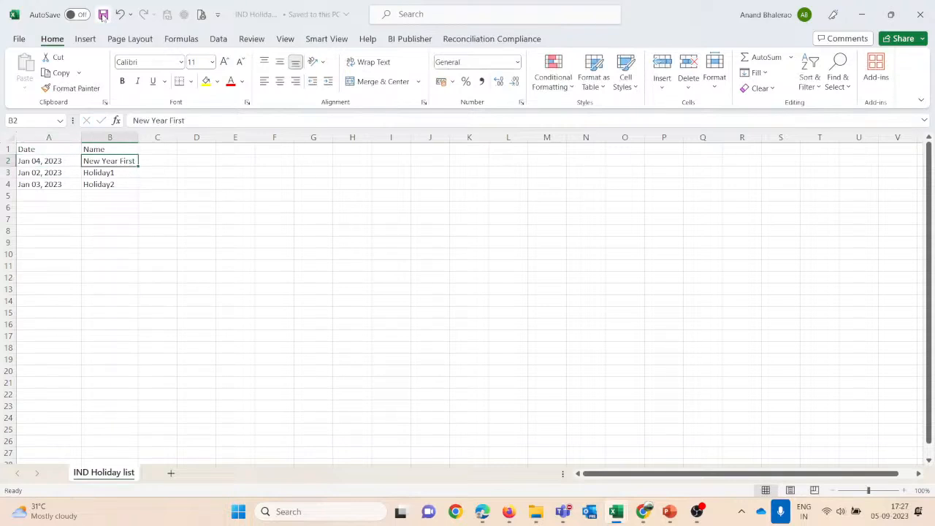
# Return to Firefox and import IND Holiday list.csv into the US_Holidays2 holiday rule using the Replace All import type.
pyautogui.hotkey('alt', 'Tab')
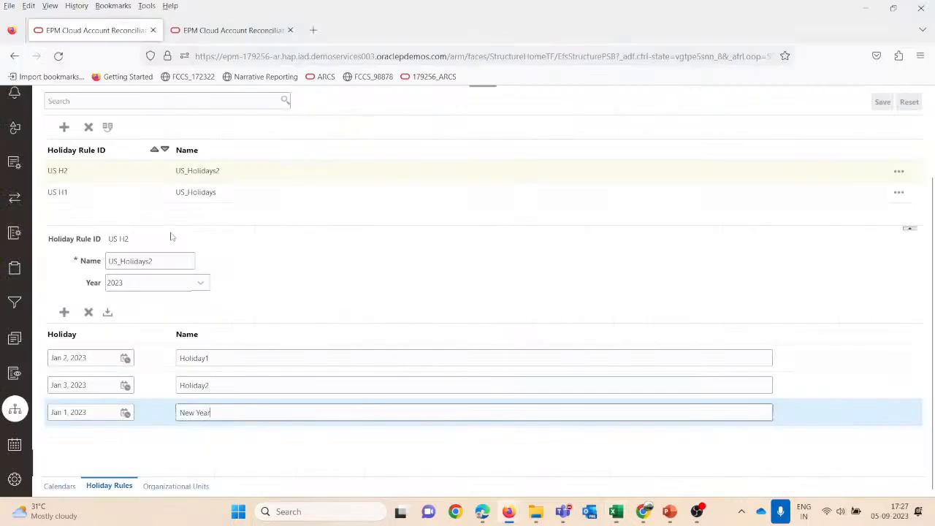
pyautogui.click(107, 313)
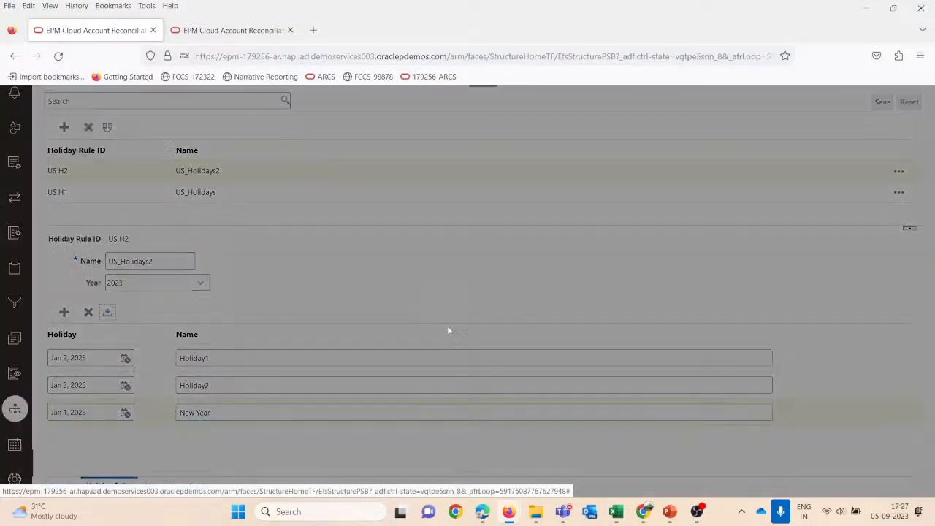
pyautogui.click(327, 201)
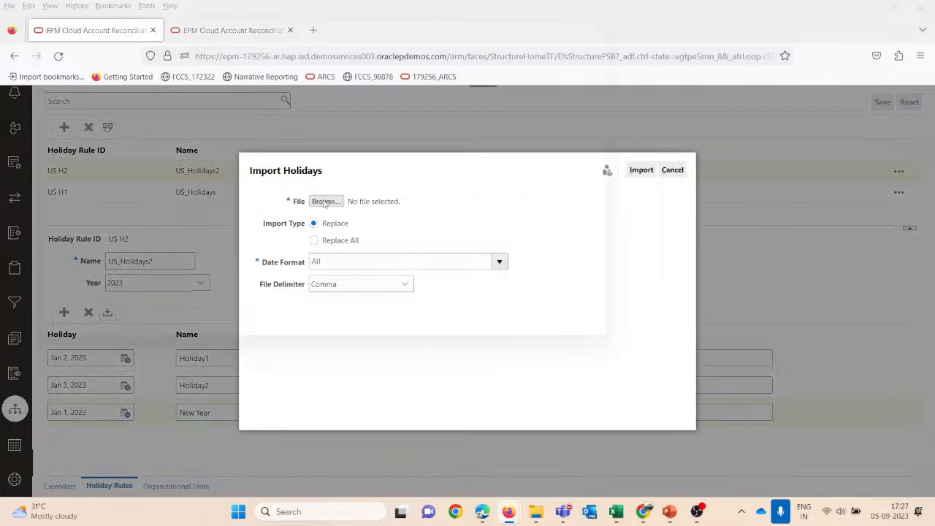
pyautogui.click(157, 198)
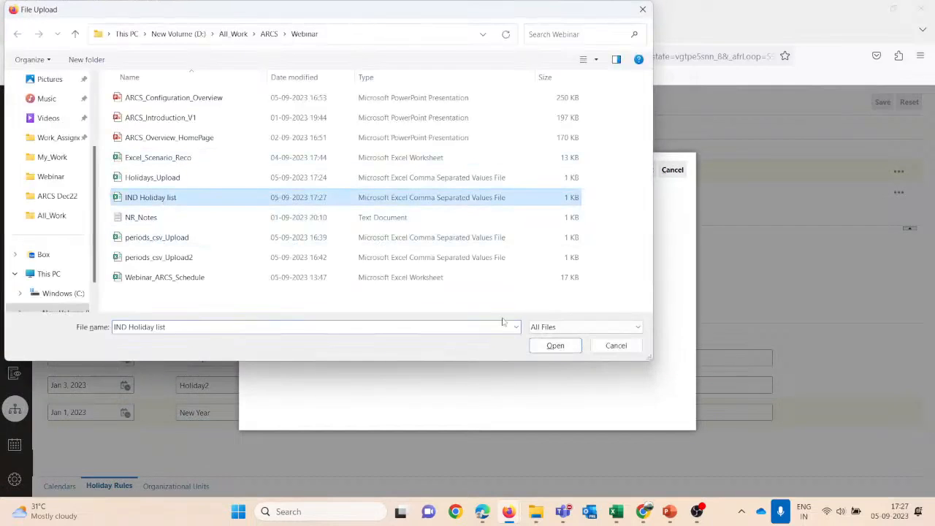
pyautogui.click(556, 346)
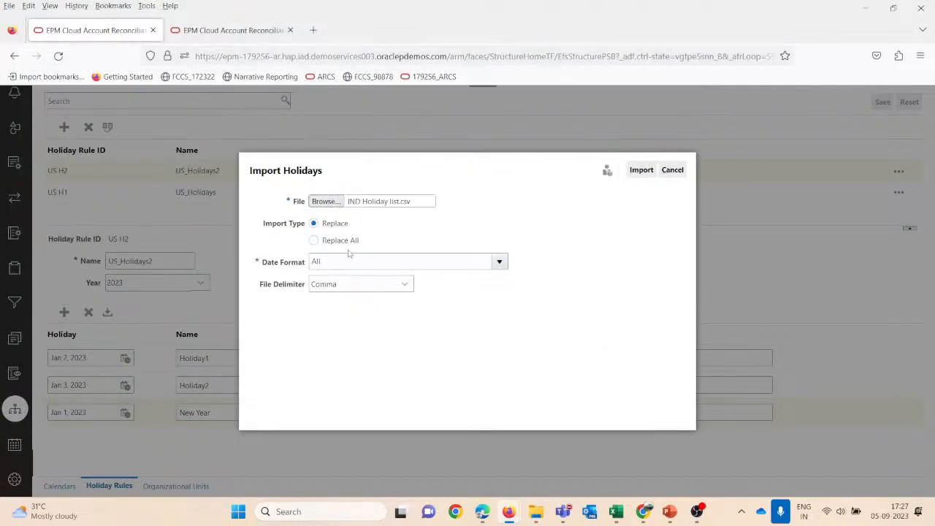
pyautogui.click(315, 242)
pyautogui.click(643, 171)
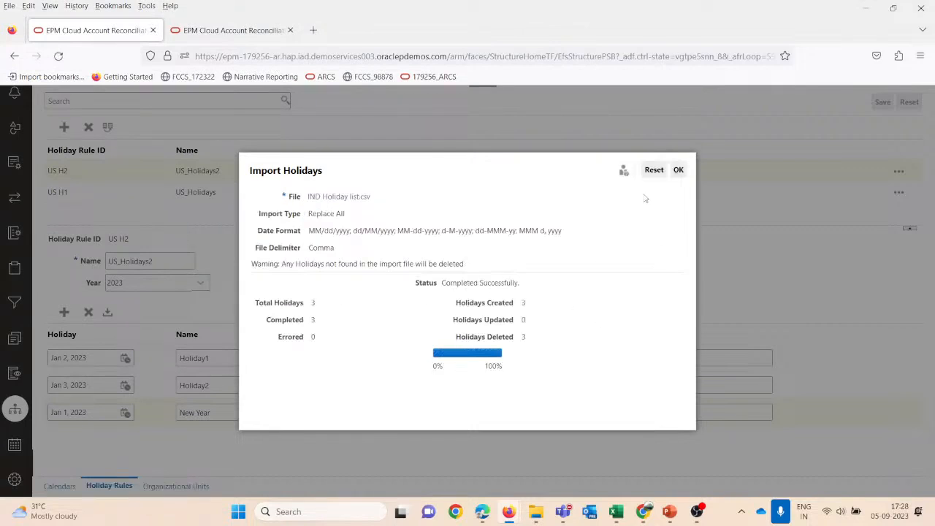
pyautogui.click(678, 170)
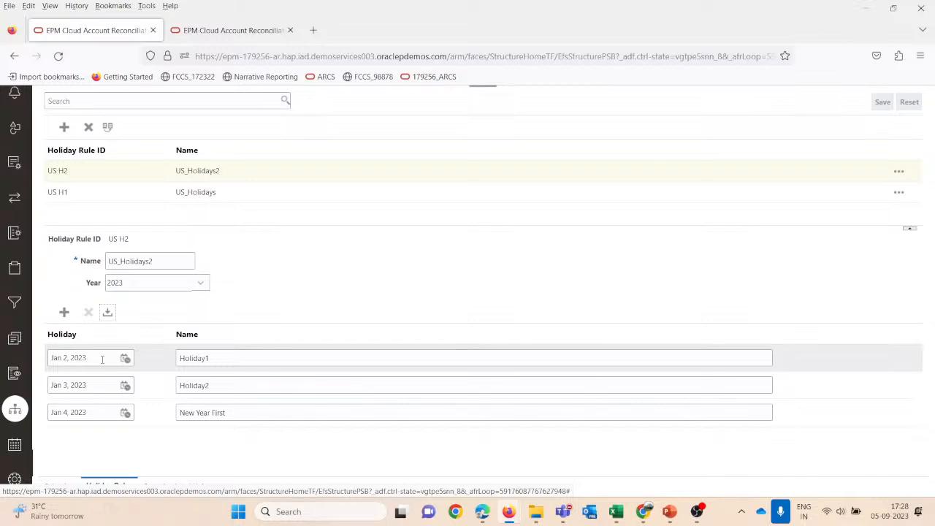
# Review the imported holiday dates and names of US_Holidays2, comparing them with those of the US_Holidays rule.
pyautogui.click(271, 414)
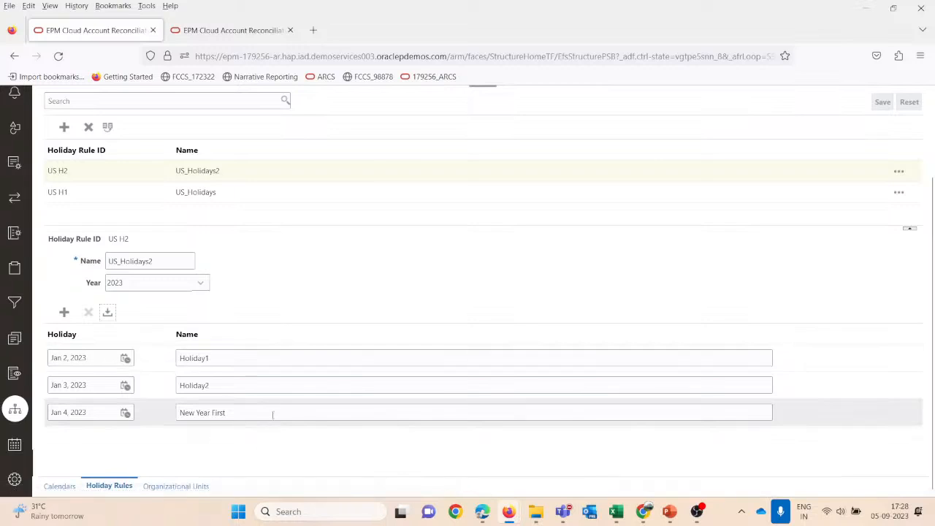
pyautogui.scroll(2, 299, 369)
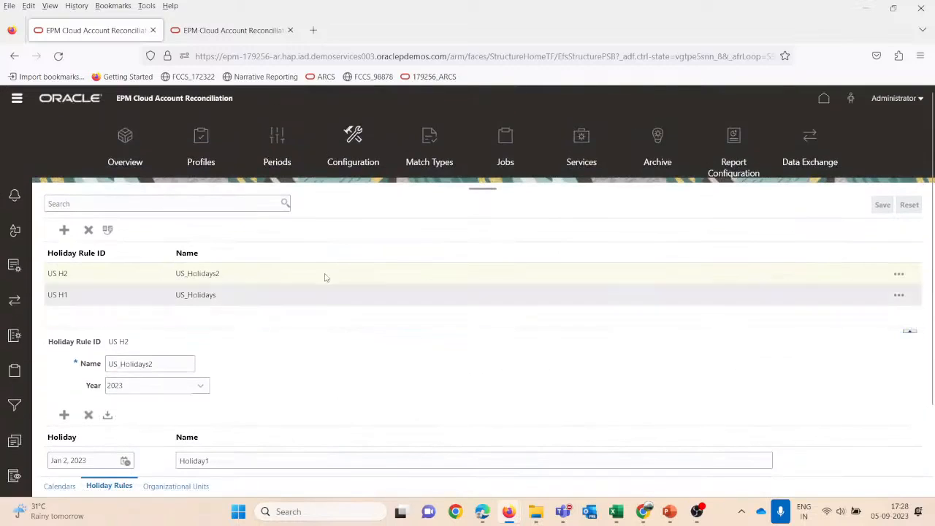
pyautogui.scroll(-2, 323, 278)
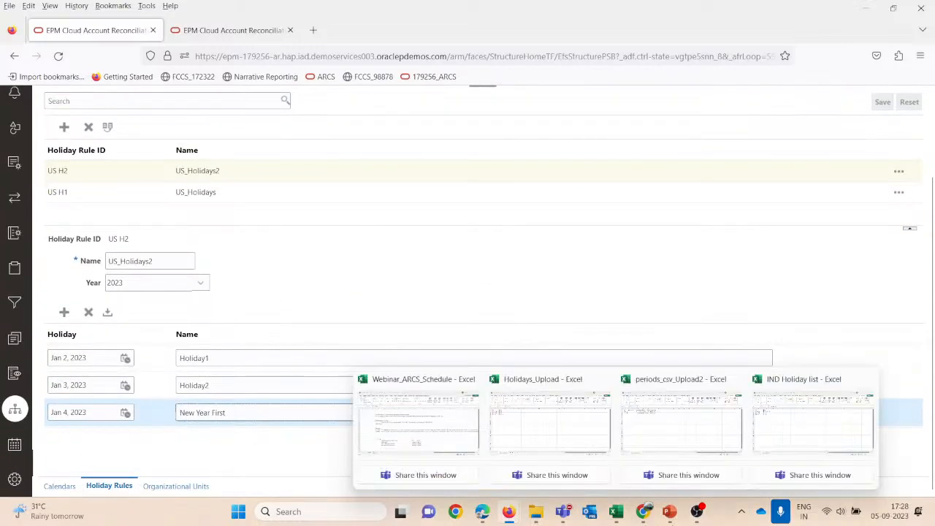
pyautogui.click(296, 267)
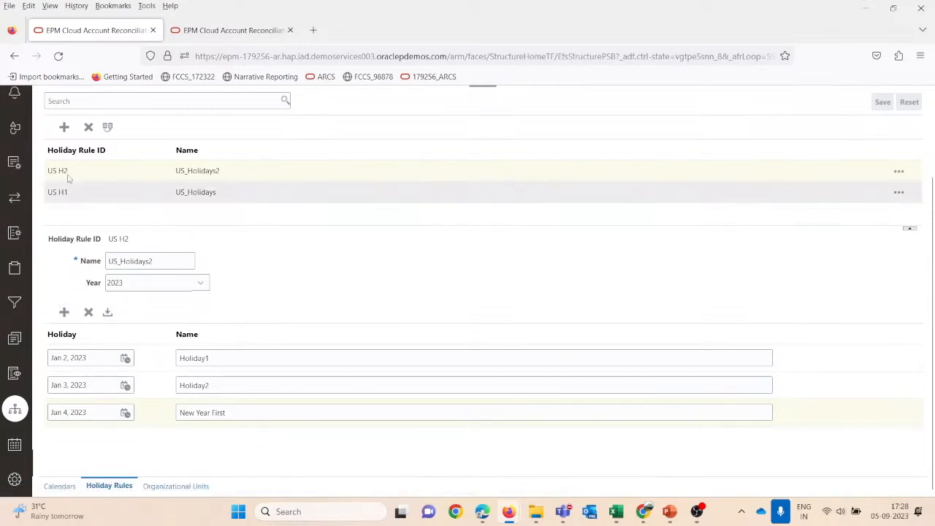
pyautogui.click(230, 191)
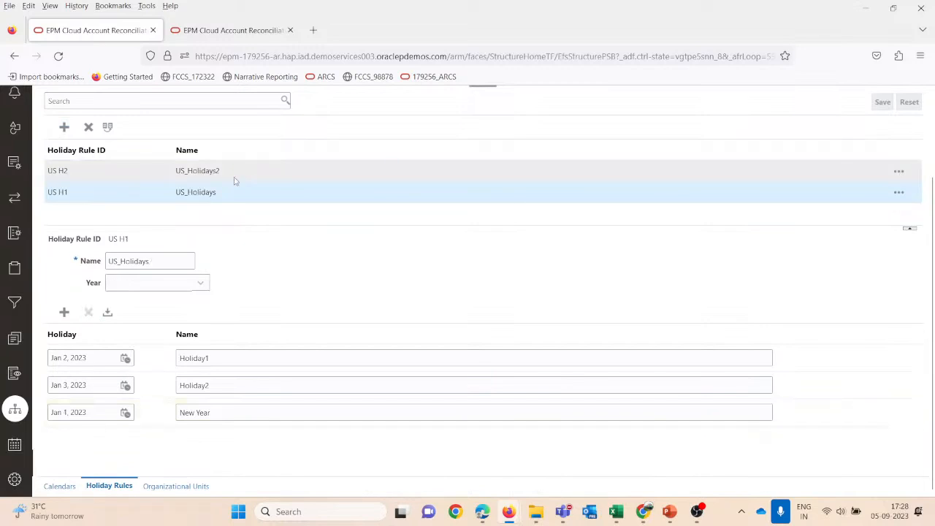
pyautogui.click(235, 181)
# Switch to the ARCS configuration presentation in PowerPoint and show the Organisations slide full screen.
pyautogui.moveTo(669, 512)
pyautogui.click(614, 424)
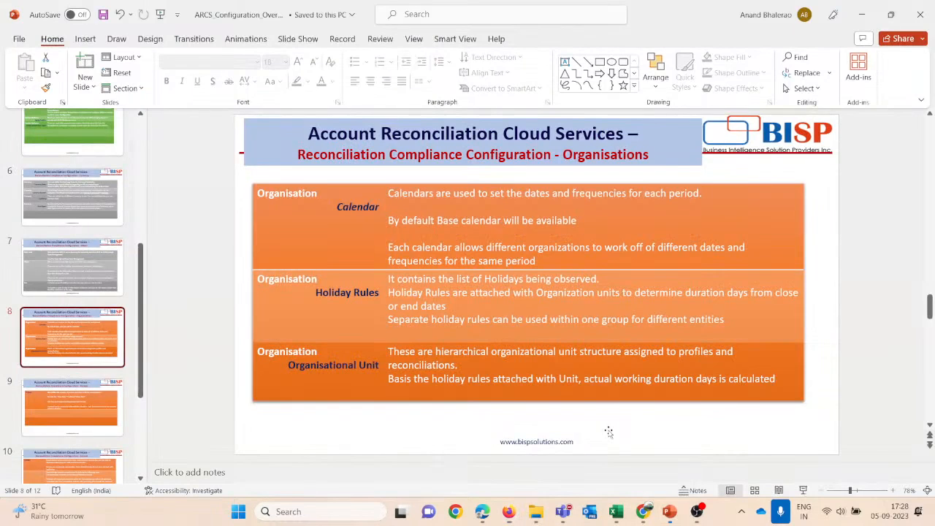
pyautogui.click(802, 490)
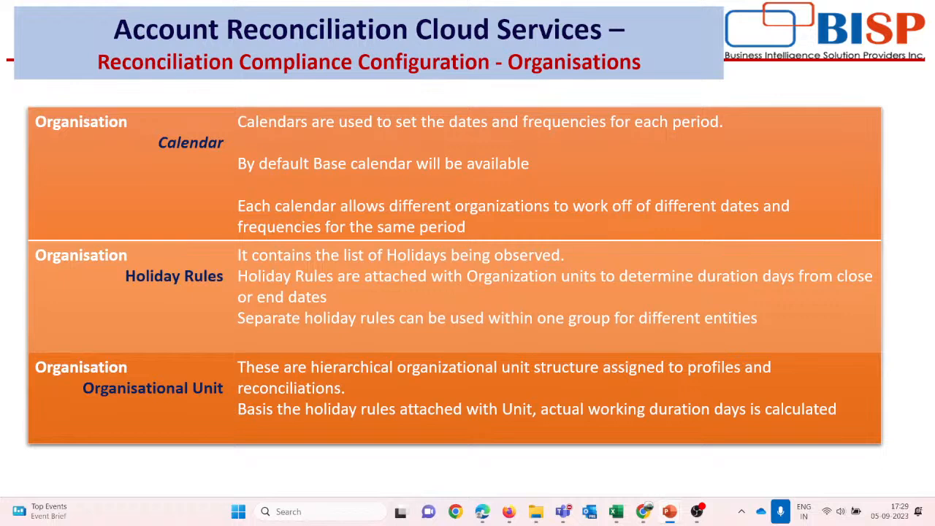
# Switch to the Holidays_Upload workbook in Excel and examine the January dates and completion deadlines on Sheet1.
pyautogui.hotkey('alt', 'Tab')
pyautogui.hotkey('alt', 'Tab')
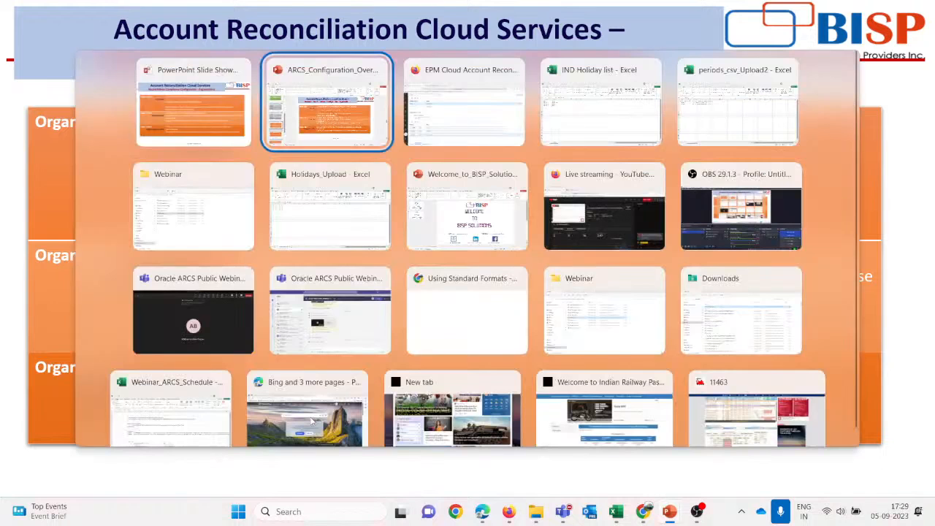
pyautogui.hotkey('alt', 'Tab')
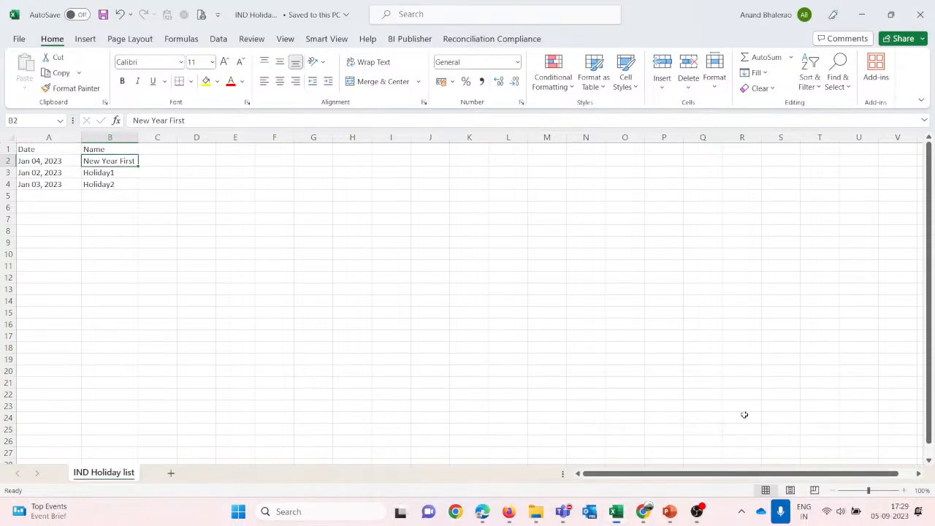
pyautogui.moveTo(616, 511)
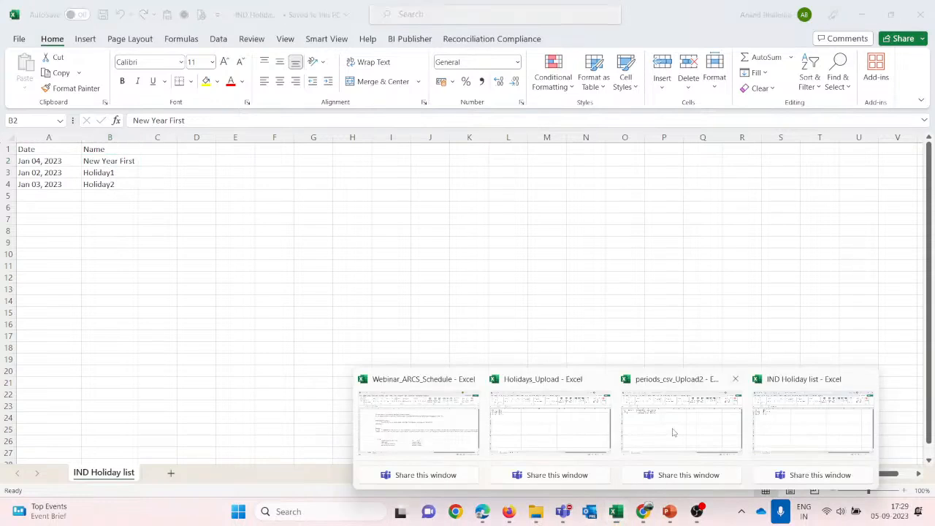
pyautogui.click(636, 410)
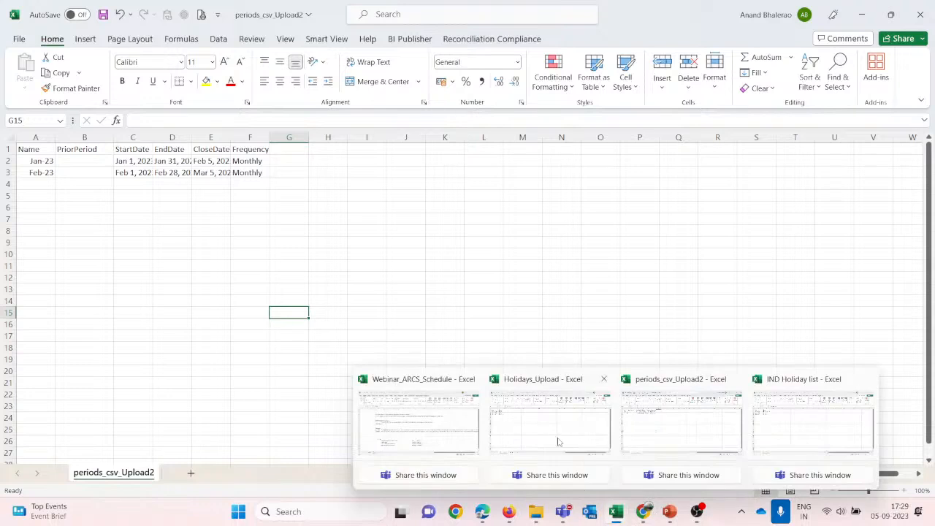
pyautogui.click(549, 429)
pyautogui.click(166, 474)
pyautogui.click(348, 242)
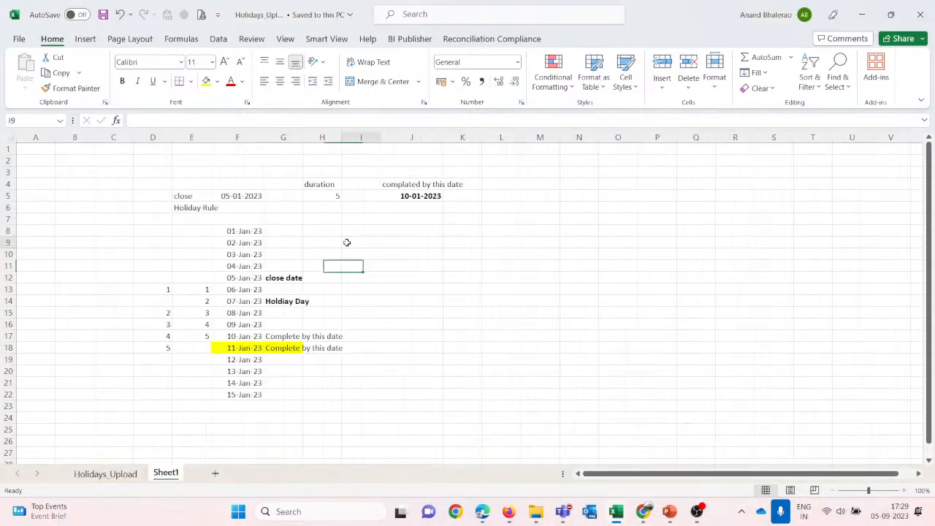
pyautogui.moveTo(248, 232); pyautogui.dragTo(244, 394)
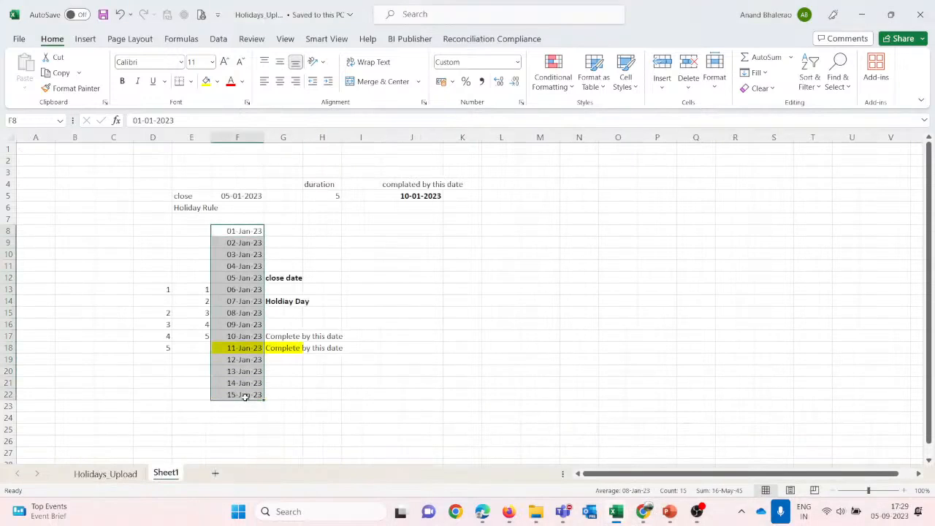
pyautogui.moveTo(277, 339); pyautogui.dragTo(283, 349)
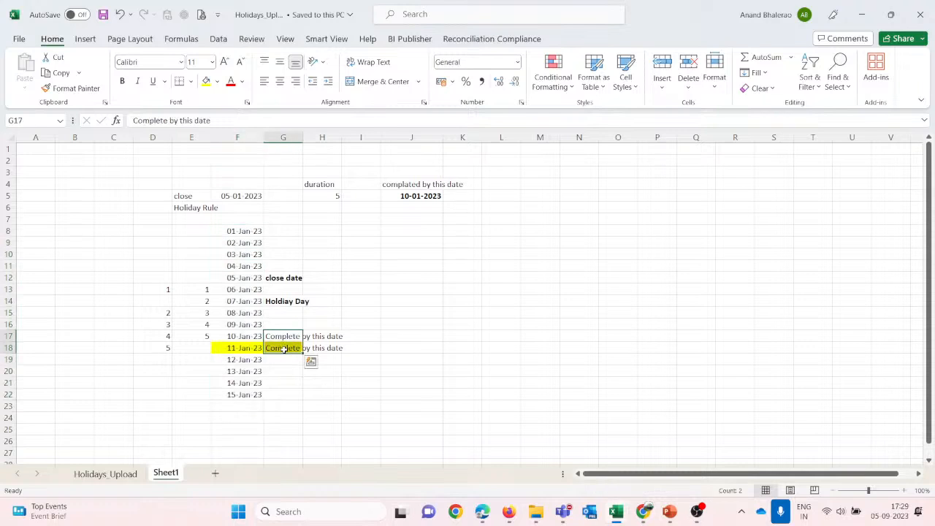
# Return to the Account Reconciliation configuration in Firefox and open the Organizational Units page.
pyautogui.hotkey('alt', 'Tab')
pyautogui.hotkey('alt', 'Tab')
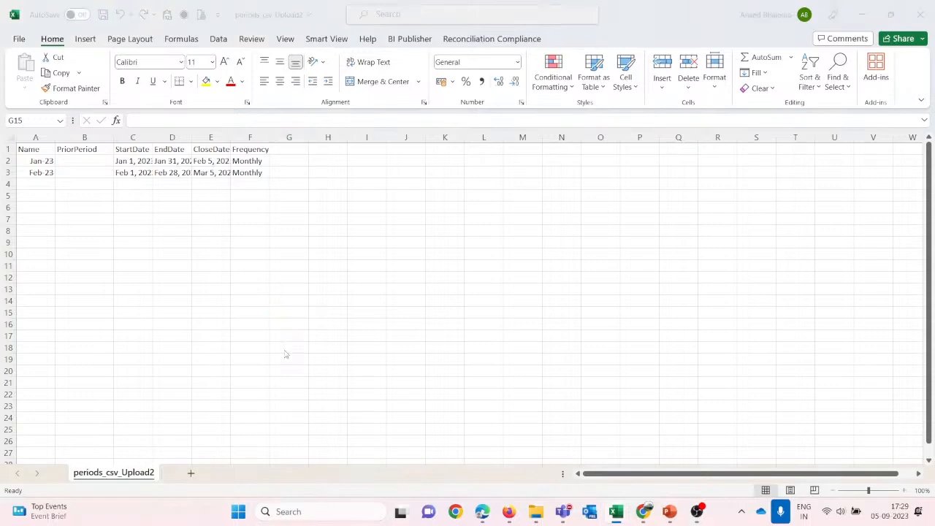
pyautogui.hotkey('alt', 'Tab')
pyautogui.hotkey('alt', 'Tab')
pyautogui.hotkey('alt', 'Tab')
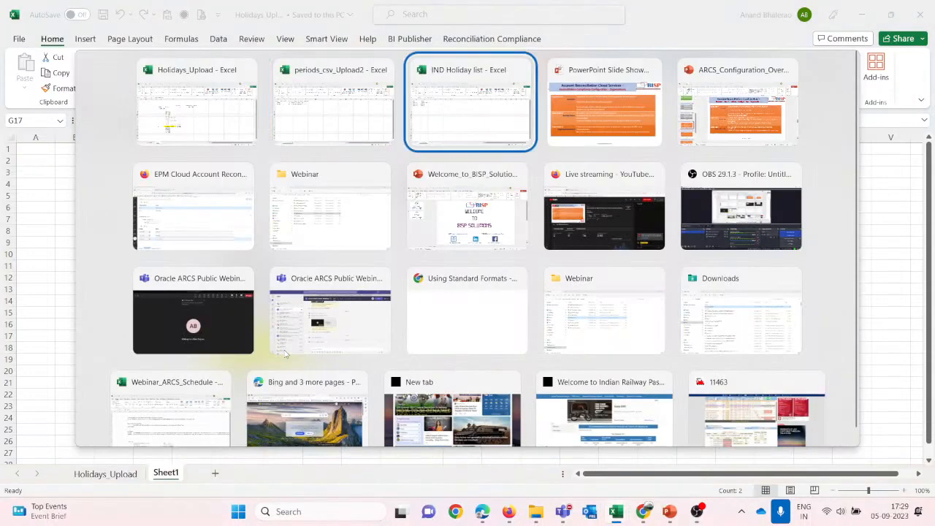
pyautogui.hotkey('alt', 'Tab')
pyautogui.hotkey('alt', 'Tab')
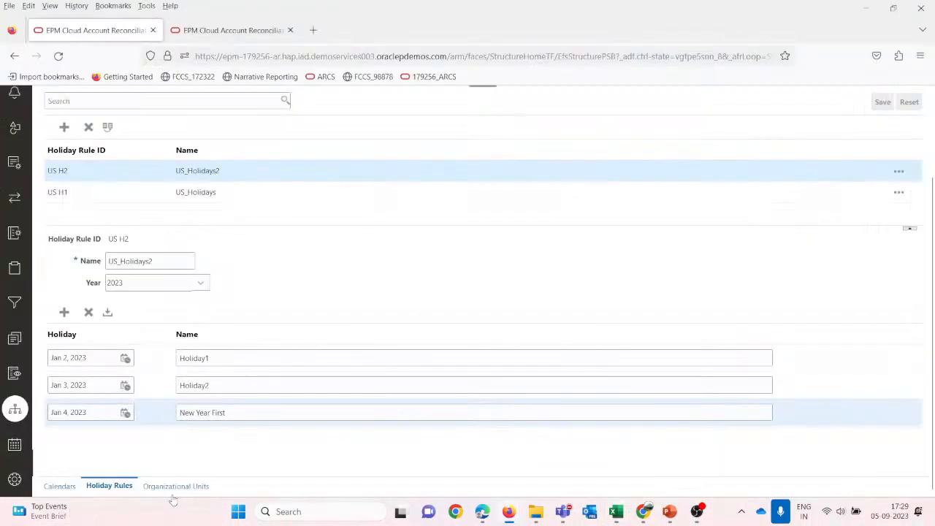
pyautogui.click(170, 487)
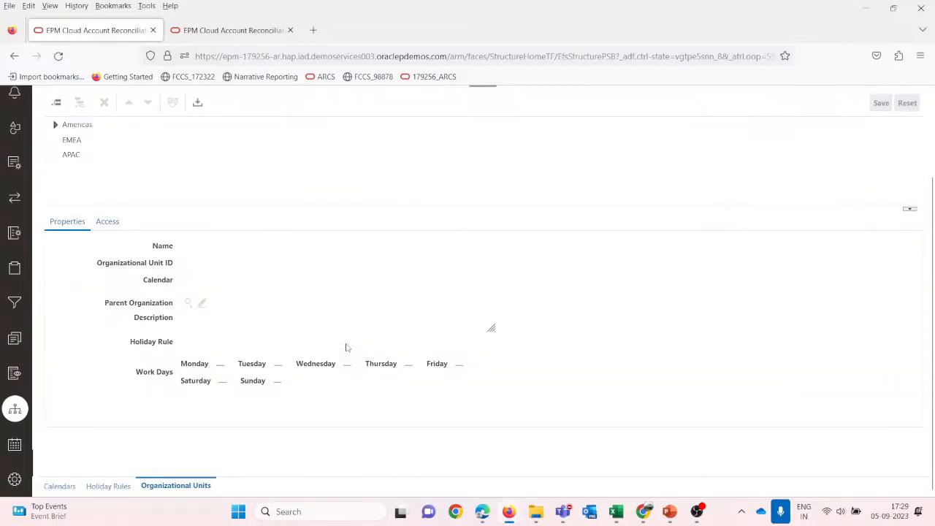
pyautogui.scroll(2, 7, 306)
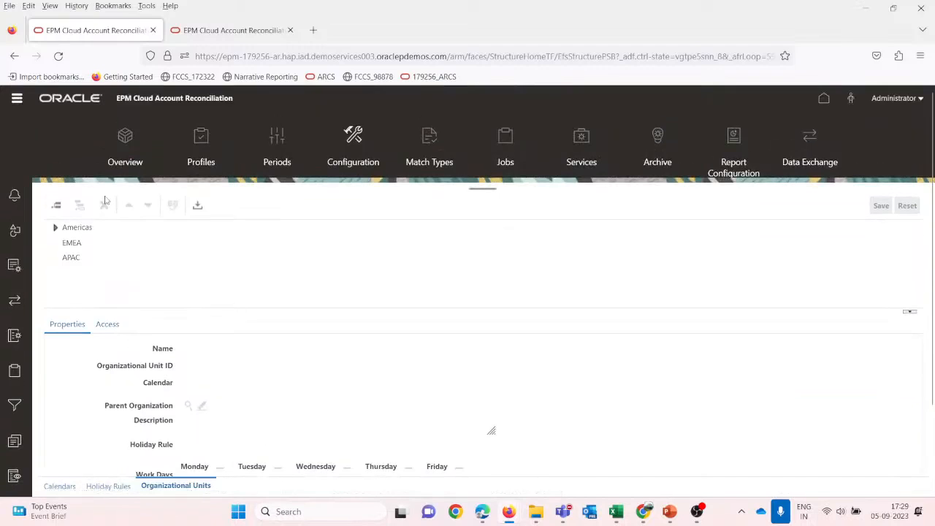
# Expand the Americas organizational unit and view the properties of Americas, North America and South America2.
pyautogui.click(56, 228)
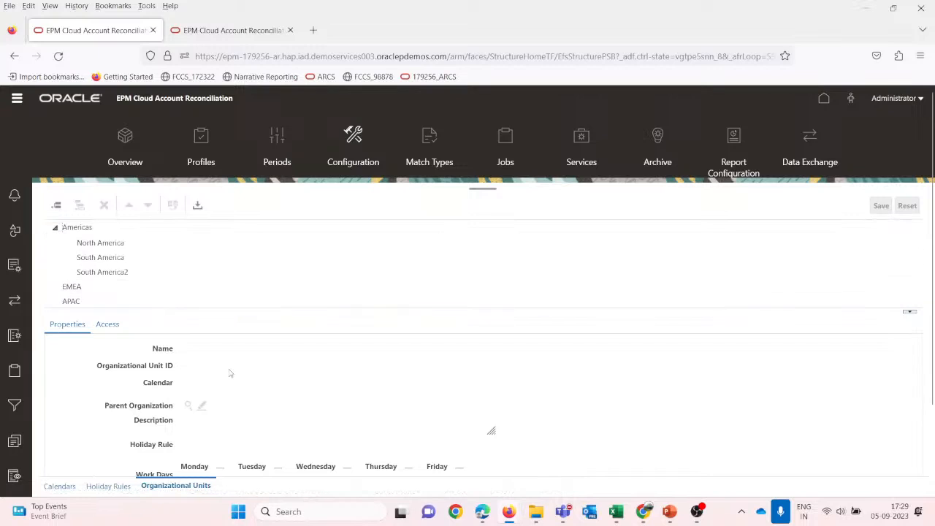
pyautogui.click(105, 229)
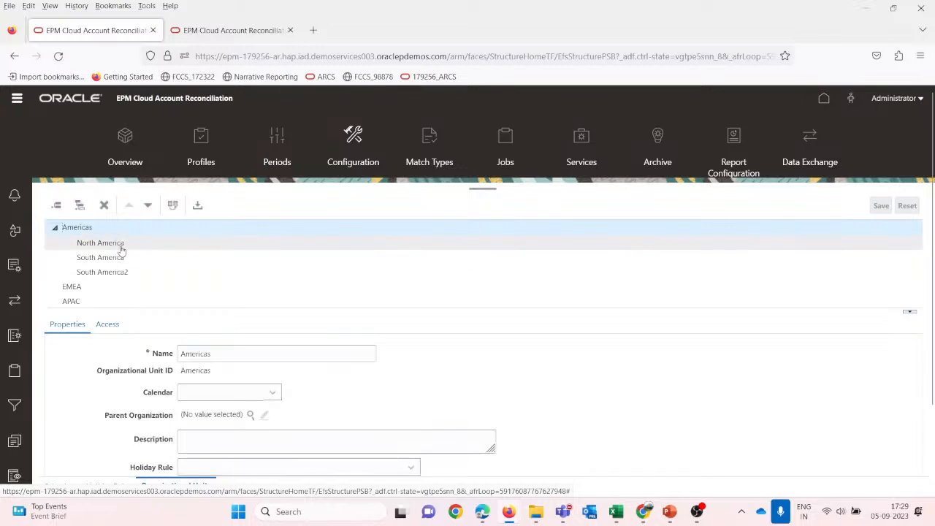
pyautogui.click(129, 242)
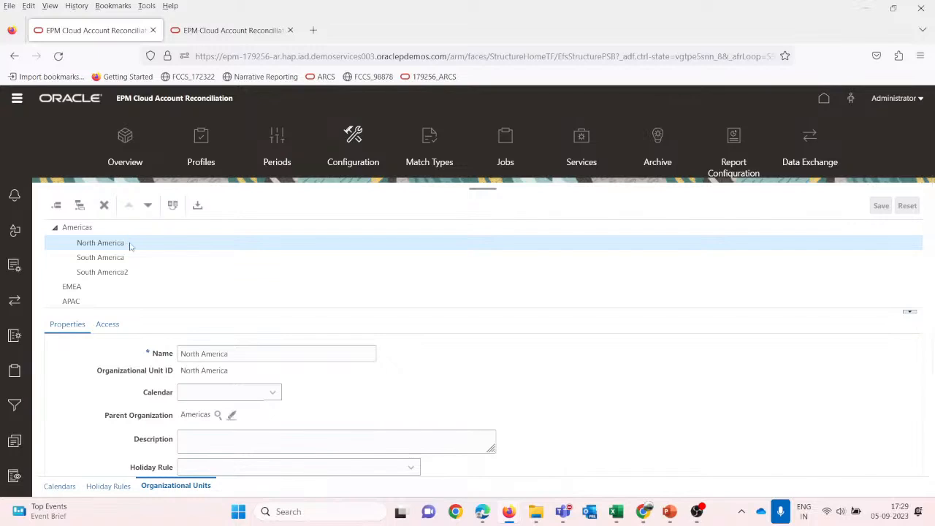
pyautogui.click(144, 272)
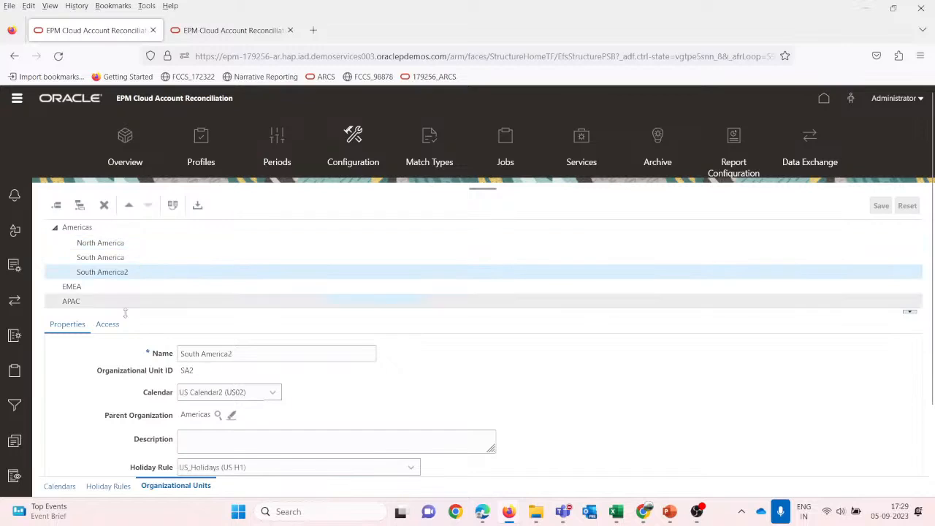
# Examine the properties of the EMEA, APAC and North America organizational units, including North America's work days and calendar selection.
pyautogui.click(98, 289)
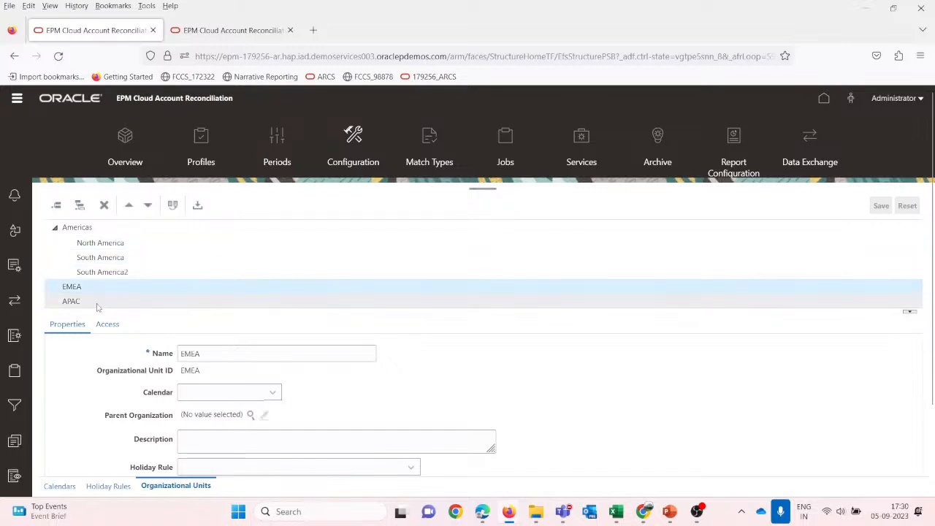
pyautogui.click(98, 304)
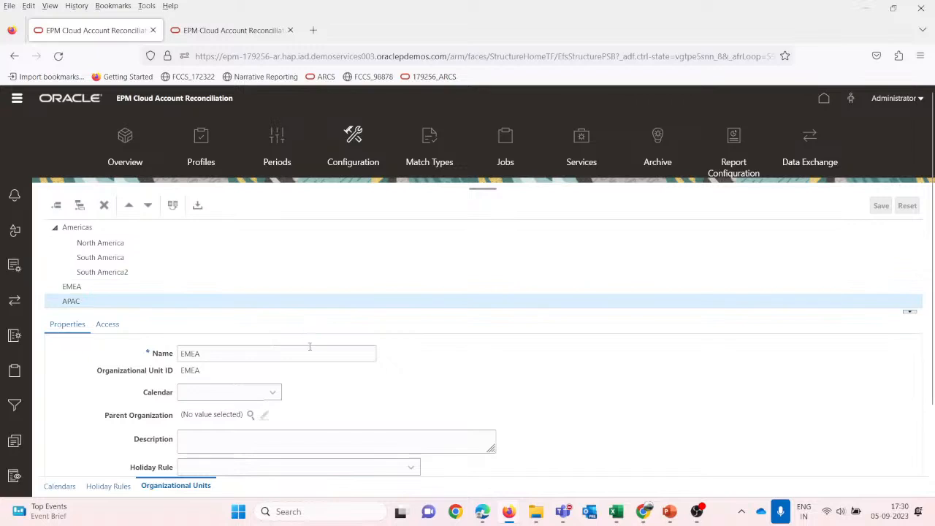
pyautogui.click(135, 247)
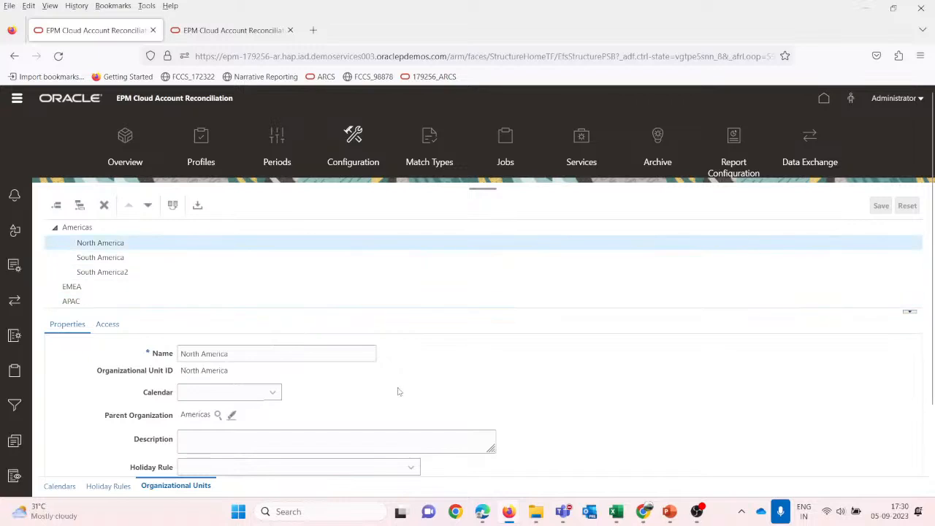
pyautogui.scroll(-3, 398, 393)
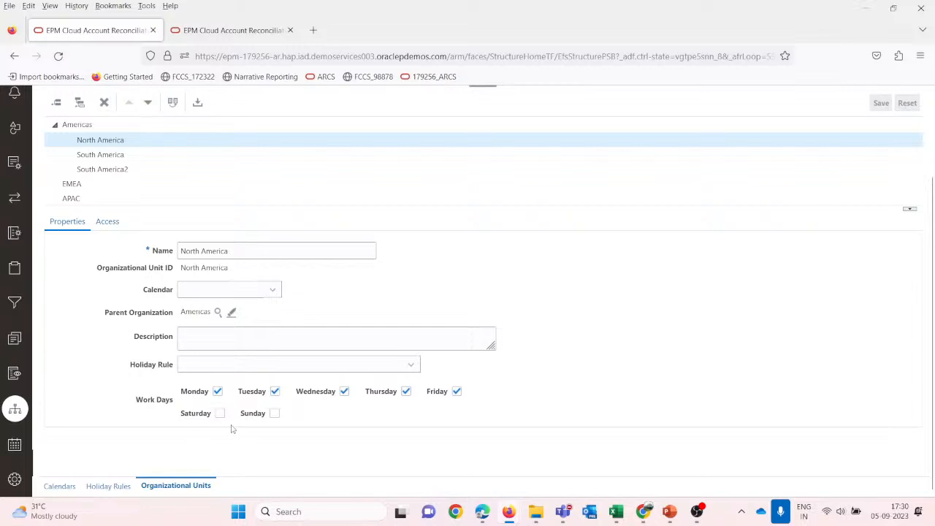
pyautogui.click(275, 292)
pyautogui.click(276, 292)
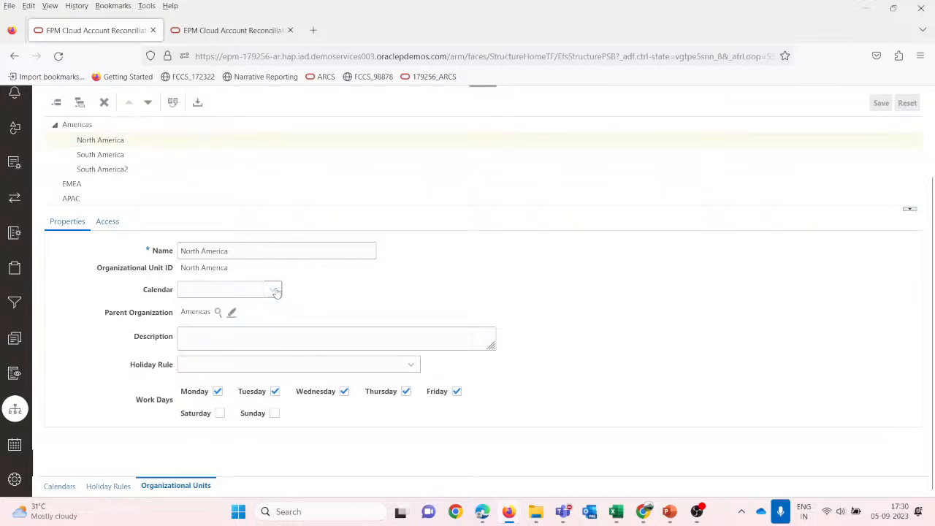
pyautogui.scroll(3, 630, 271)
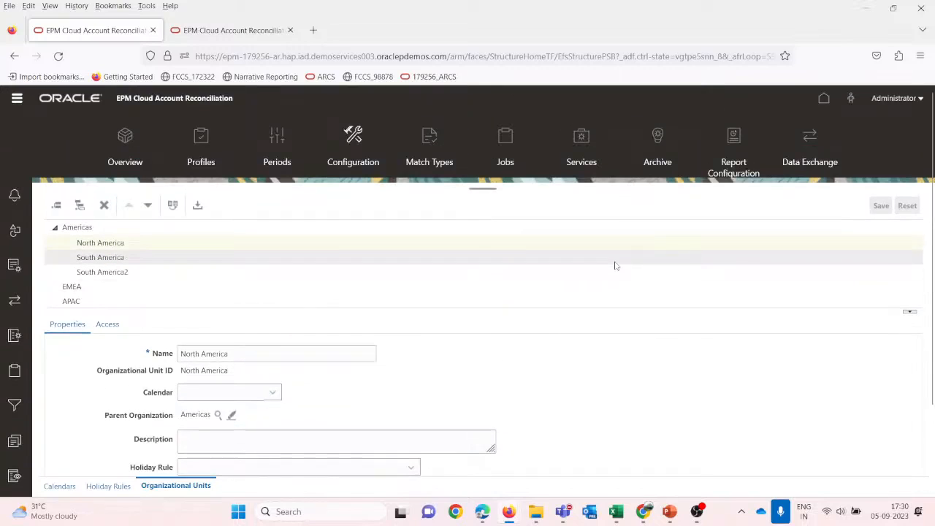
pyautogui.click(125, 244)
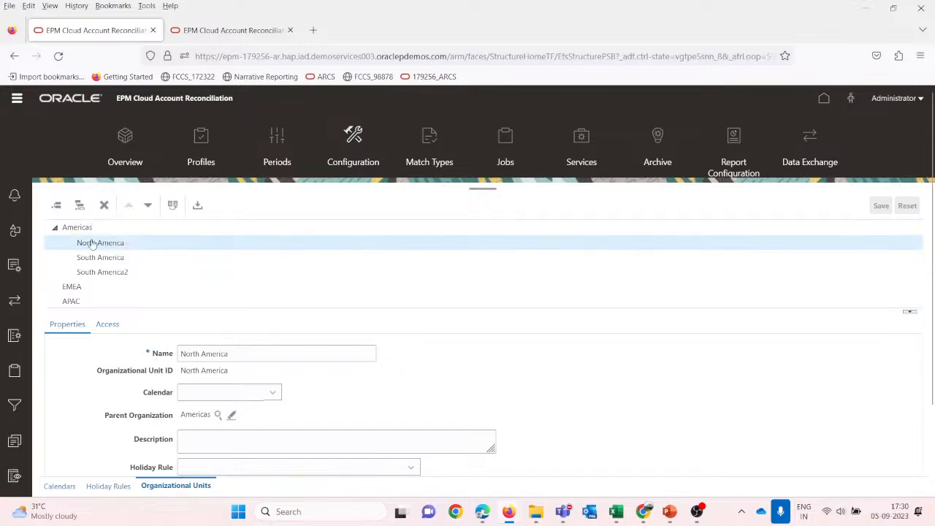
# Add a sibling organizational unit at the North America level under Americas and name it North America2.
pyautogui.click(95, 230)
pyautogui.click(122, 247)
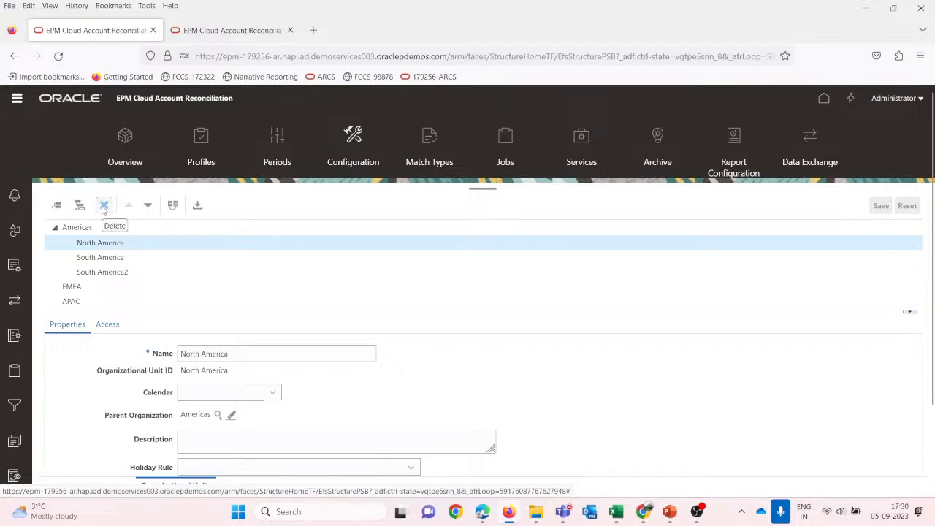
pyautogui.click(58, 206)
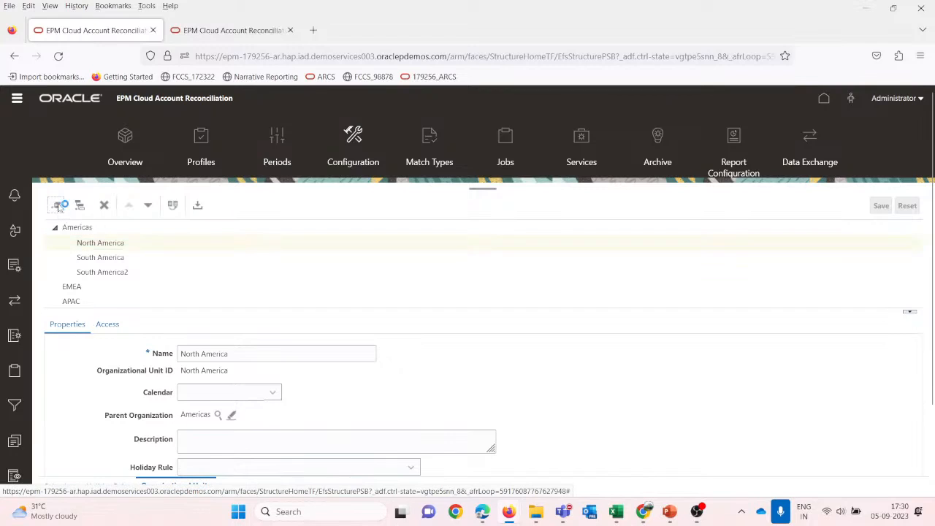
pyautogui.tripleClick(248, 355)
pyautogui.write('North America2')
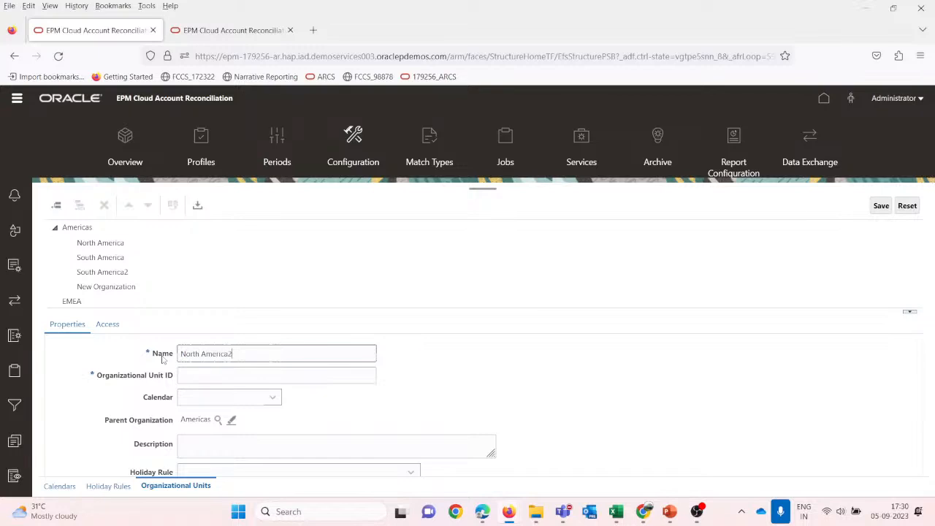
# Copy the new unit's name into its Organizational Unit ID so the ID is North America2.
pyautogui.press('Tab')
pyautogui.hotkey('shift', 'Tab')
pyautogui.hotkey('ctrl', 'c')
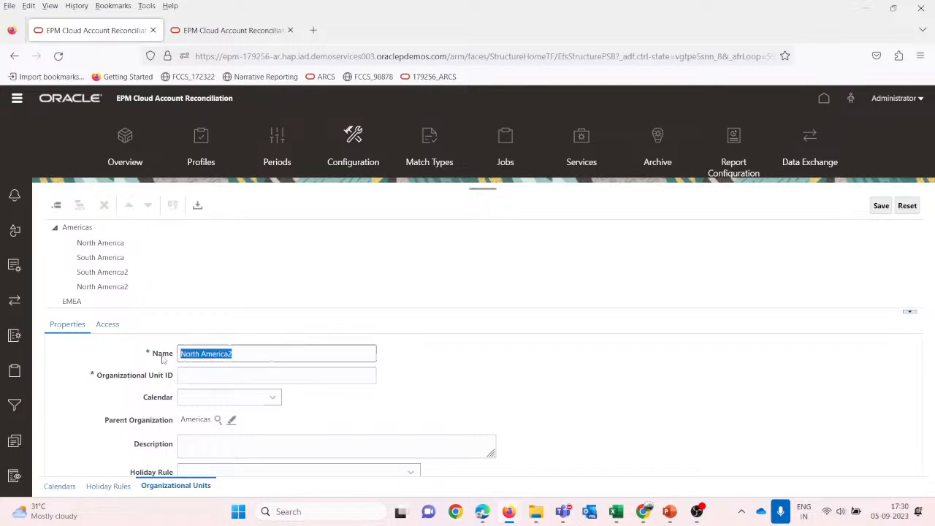
pyautogui.press('Tab')
pyautogui.hotkey('ctrl', 'v')
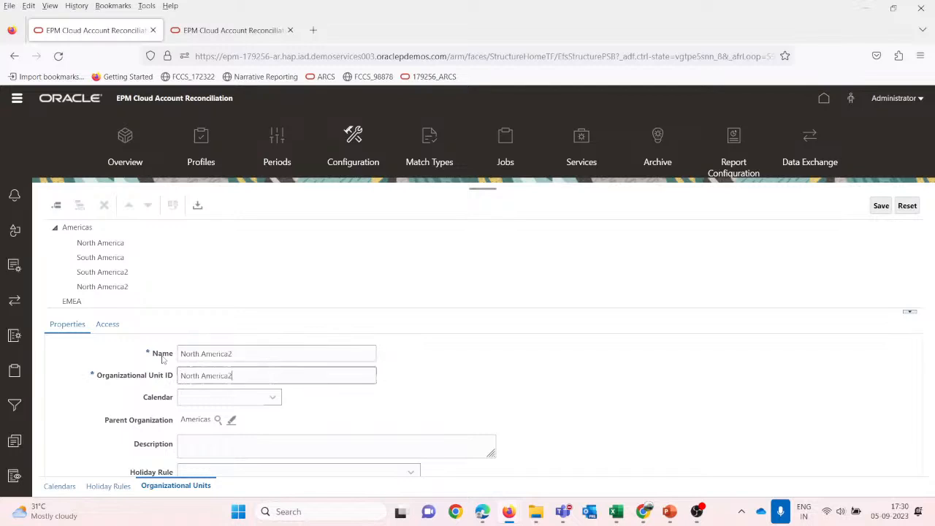
# Assign the calendar US Calendar3 (US03) and the holiday rule US_Holidays2 (US H2) to North America2.
pyautogui.scroll(-2, 292, 358)
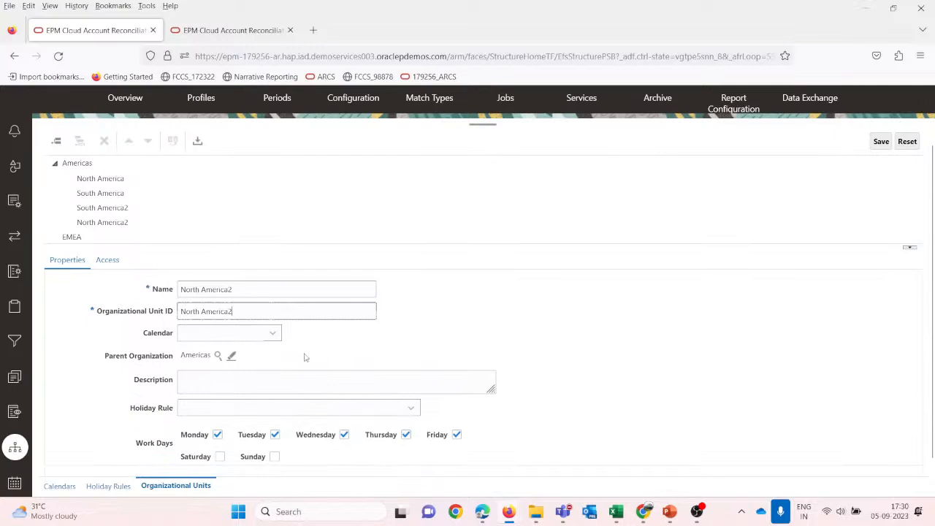
pyautogui.click(274, 337)
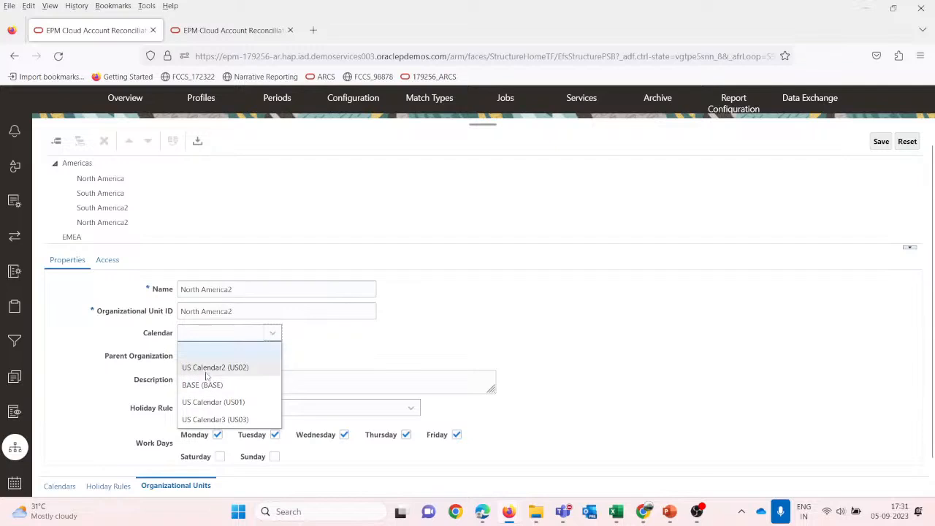
pyautogui.click(216, 420)
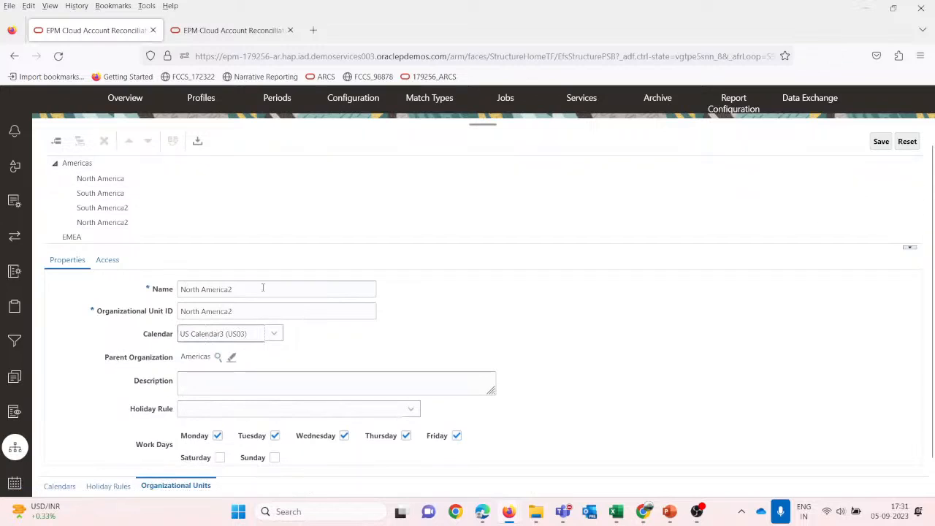
pyautogui.click(206, 381)
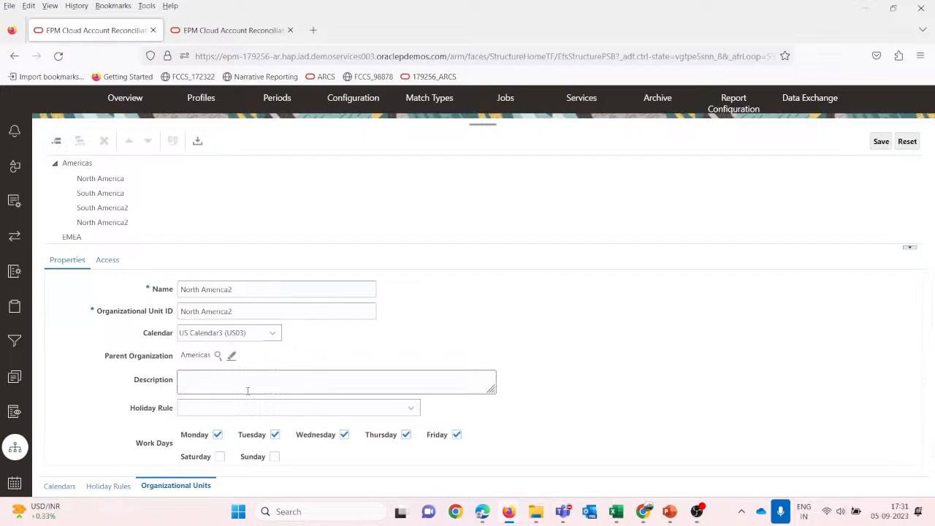
pyautogui.scroll(-1, 248, 391)
pyautogui.click(194, 372)
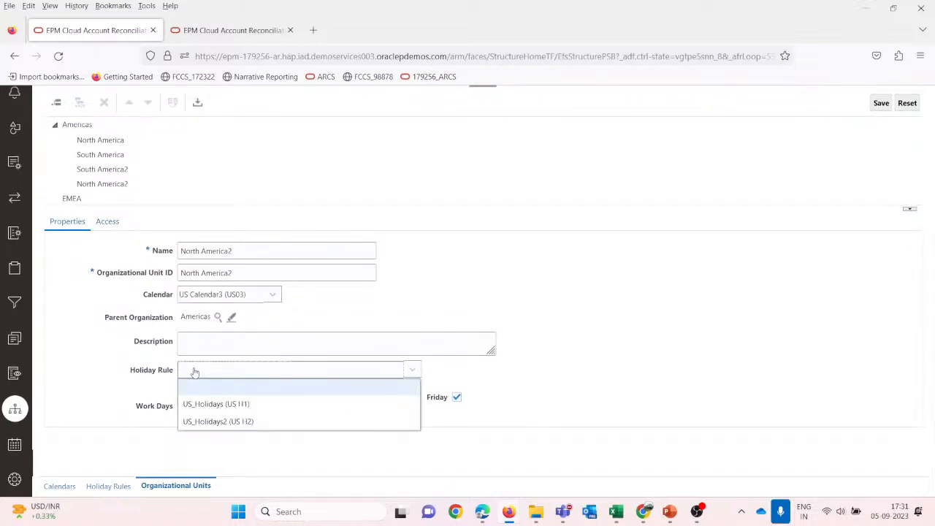
pyautogui.click(209, 427)
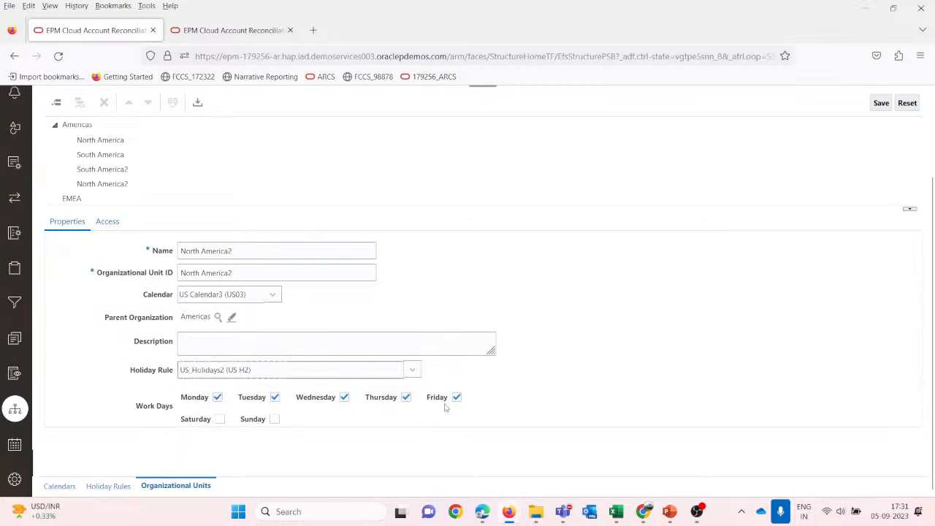
# Save the North America2 unit with Monday to Friday as its work days.
pyautogui.click(456, 400)
pyautogui.click(457, 400)
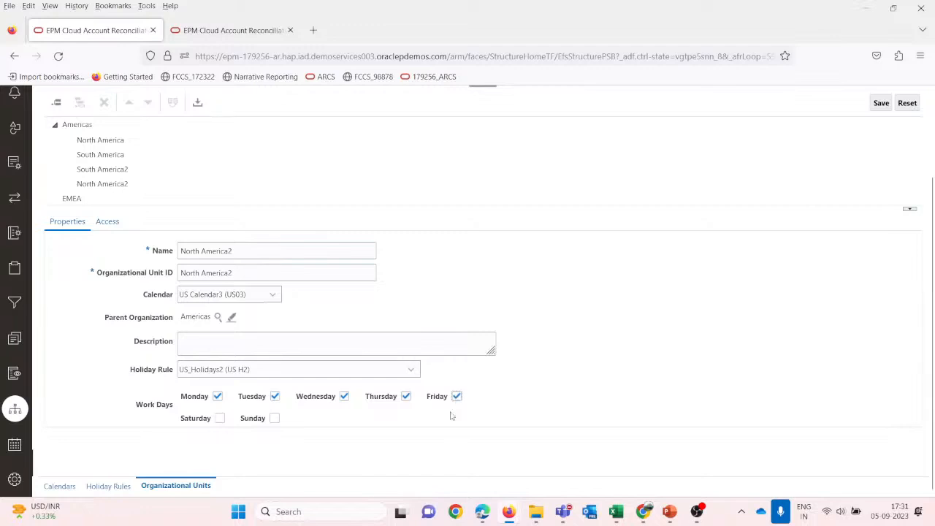
pyautogui.click(881, 104)
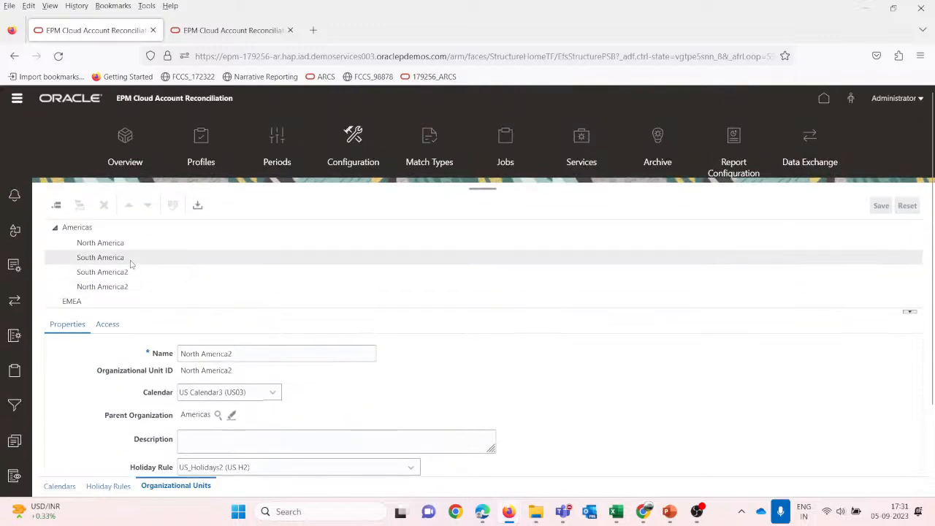
# Review the saved North America2 unit's properties and holiday rule options, and view the list of holiday rules.
pyautogui.click(137, 286)
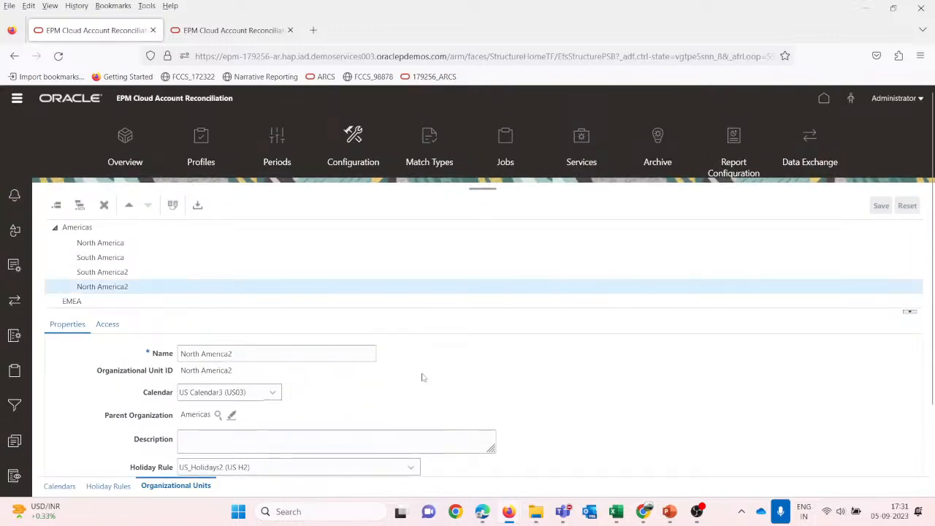
pyautogui.scroll(-3, 278, 334)
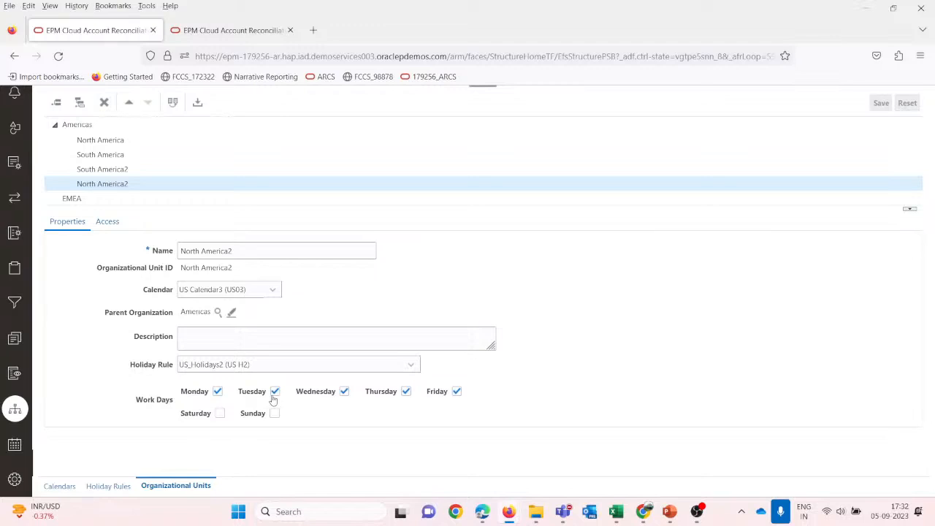
pyautogui.click(246, 368)
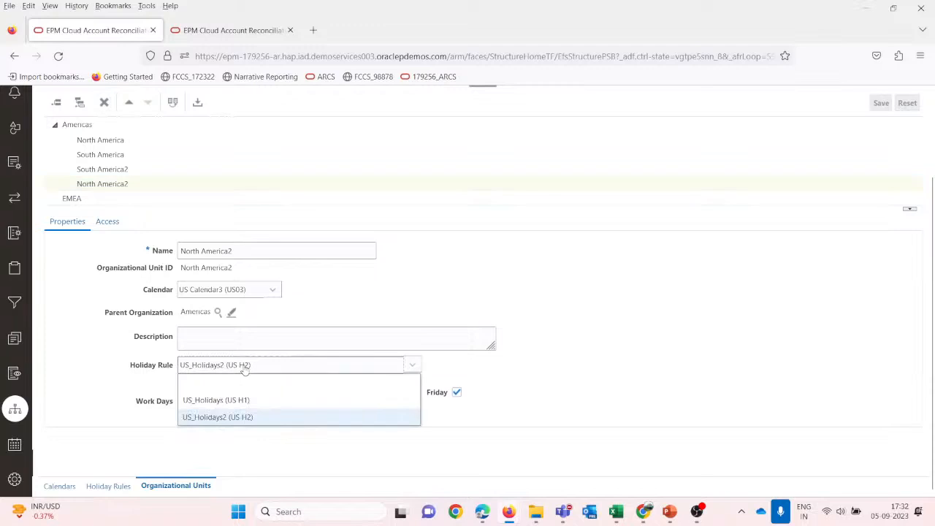
pyautogui.click(242, 418)
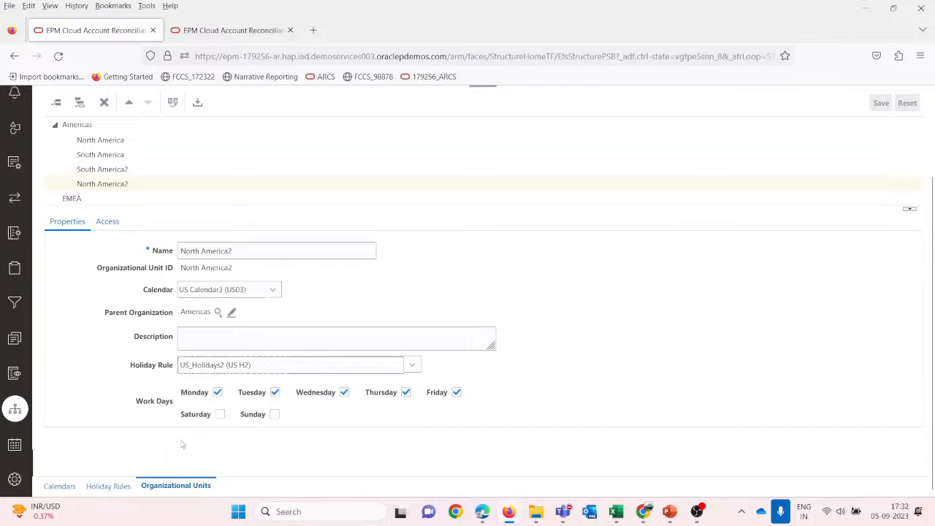
pyautogui.click(108, 486)
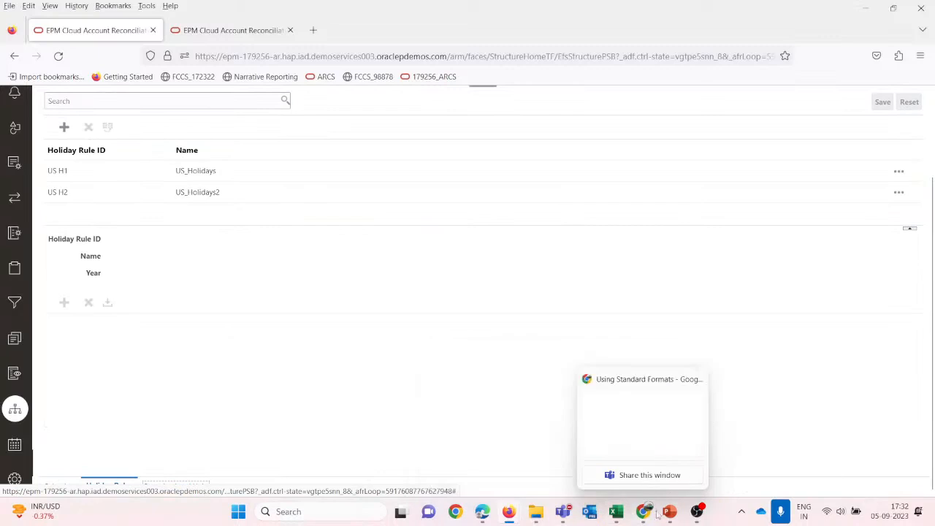
# Switch to the PowerPoint presentation and review the slide on Organisations configuration.
pyautogui.moveTo(666, 504)
pyautogui.click(783, 422)
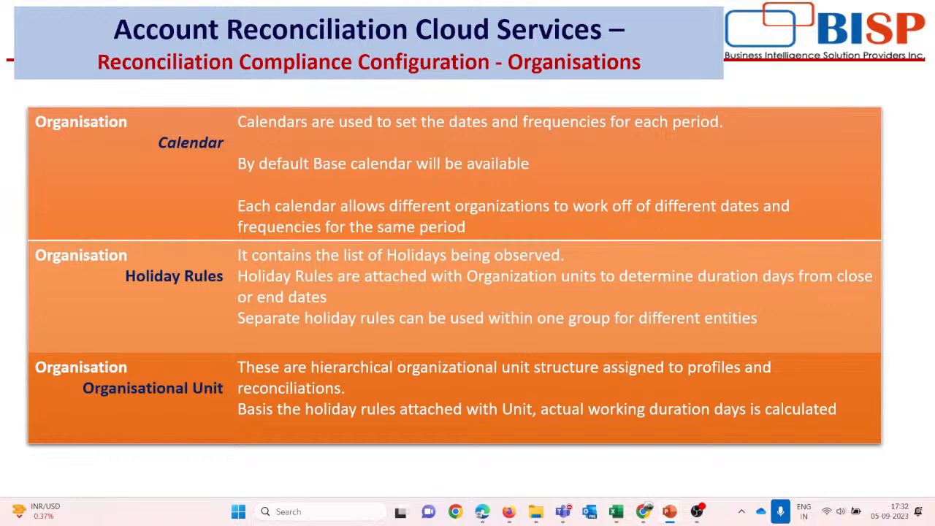
pyautogui.press('Right')
pyautogui.press('Left')
# Return to the second EPM Cloud Account Reconciliation session in Firefox and open the Profiles page.
pyautogui.moveTo(508, 513)
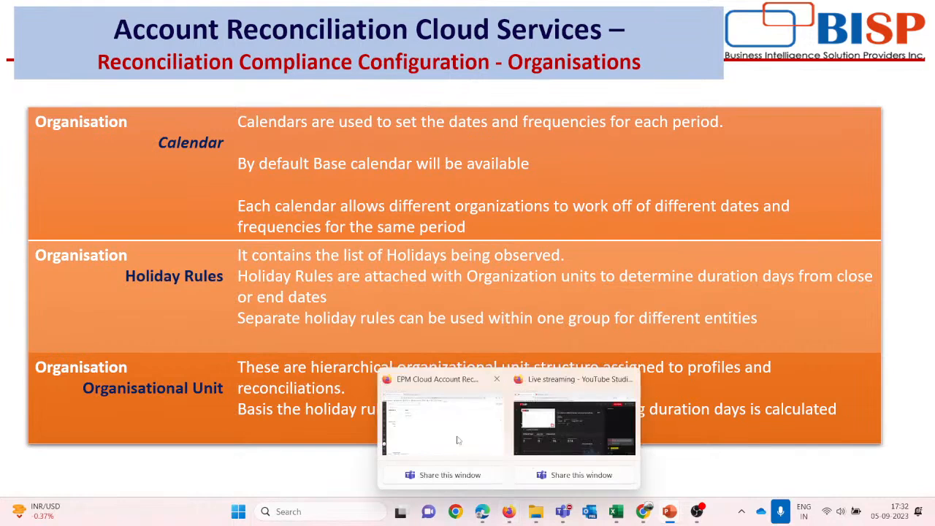
pyautogui.click(446, 424)
pyautogui.click(212, 30)
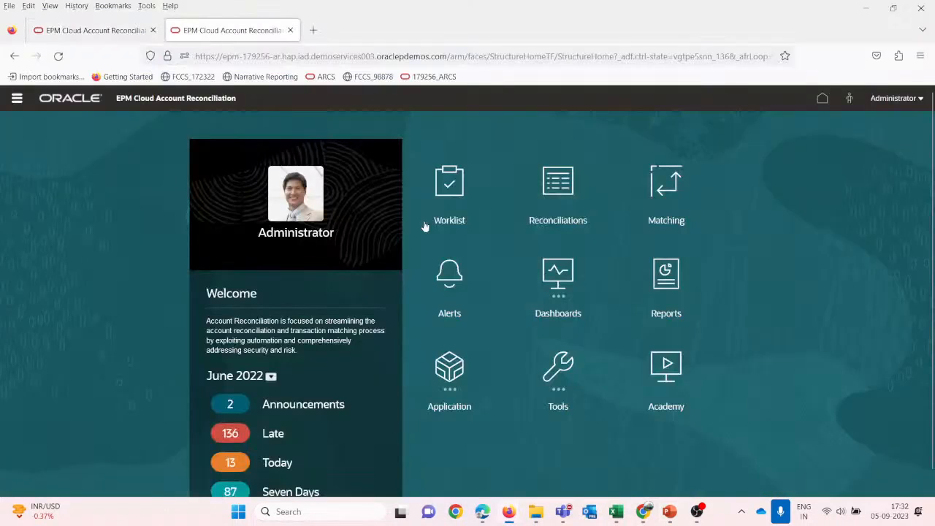
pyautogui.click(16, 99)
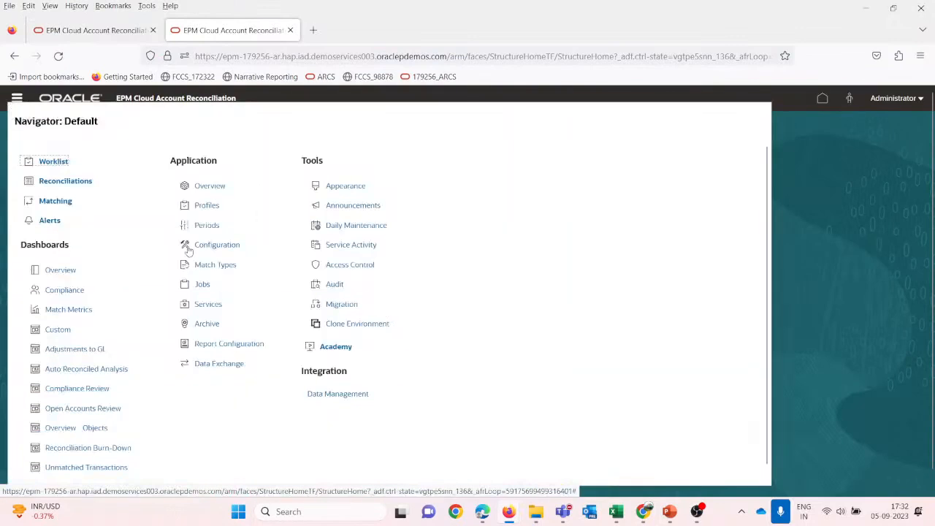
pyautogui.click(215, 207)
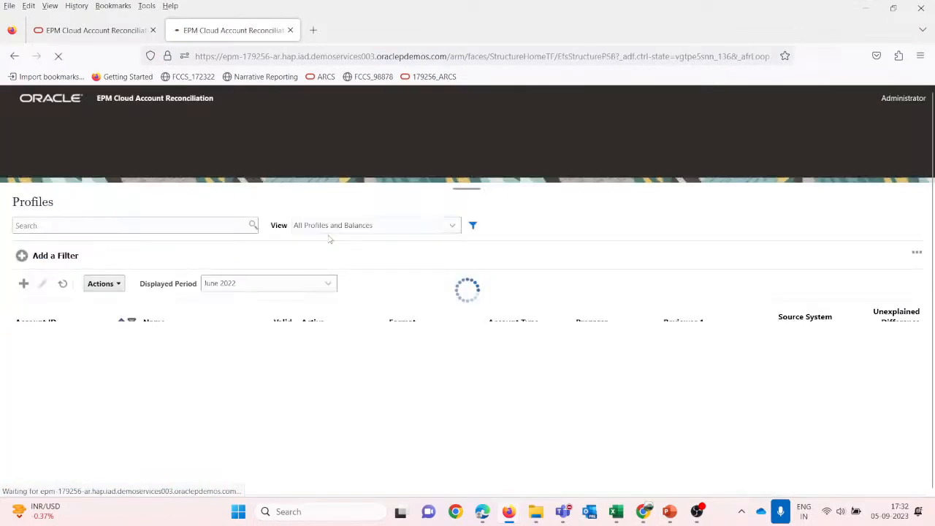
# Start a new profile and view the organizational units available under Americas without selecting one.
pyautogui.click(26, 285)
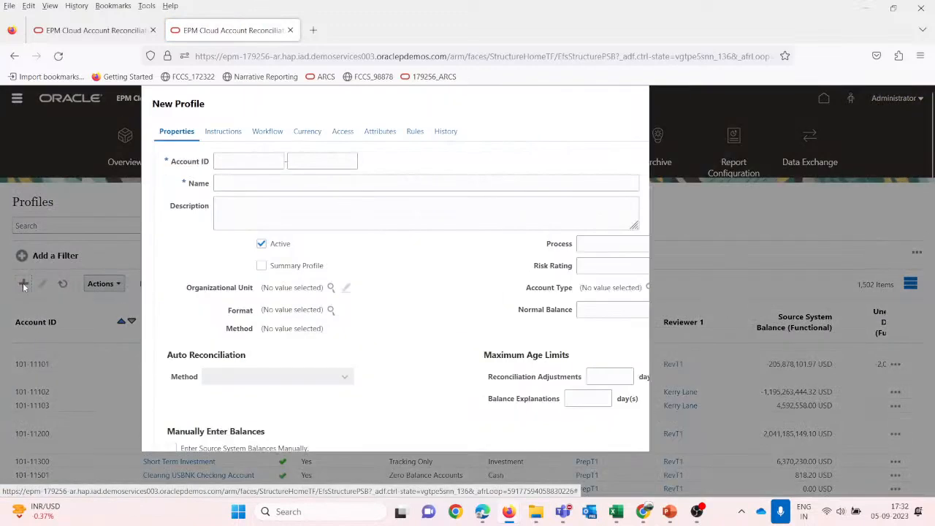
pyautogui.click(241, 162)
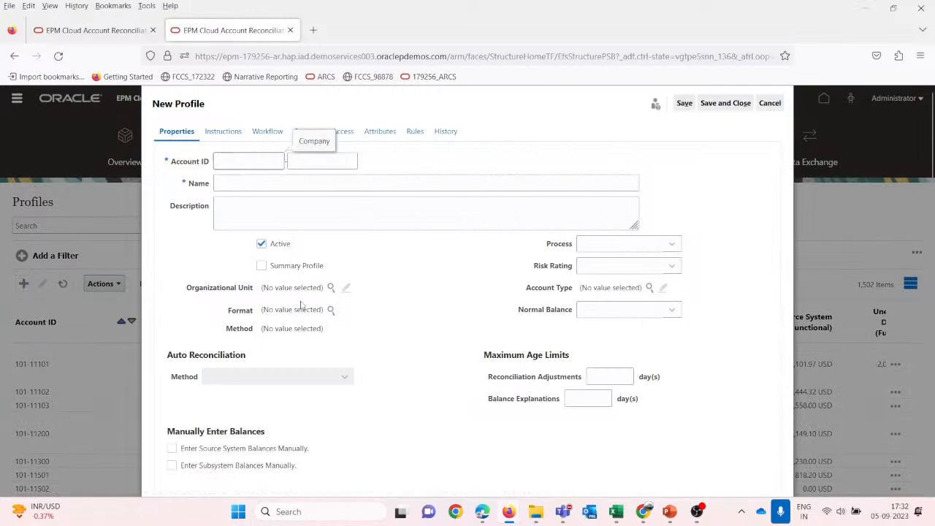
pyautogui.click(330, 290)
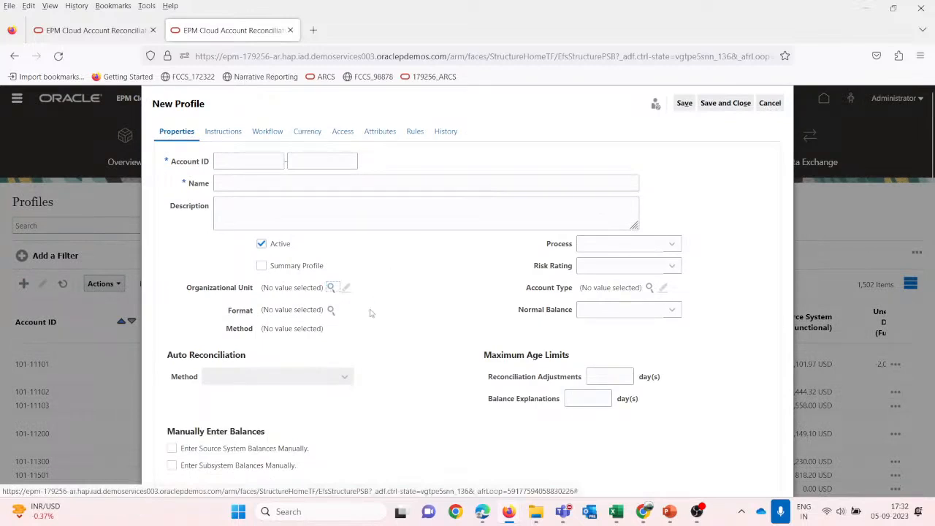
pyautogui.click(325, 214)
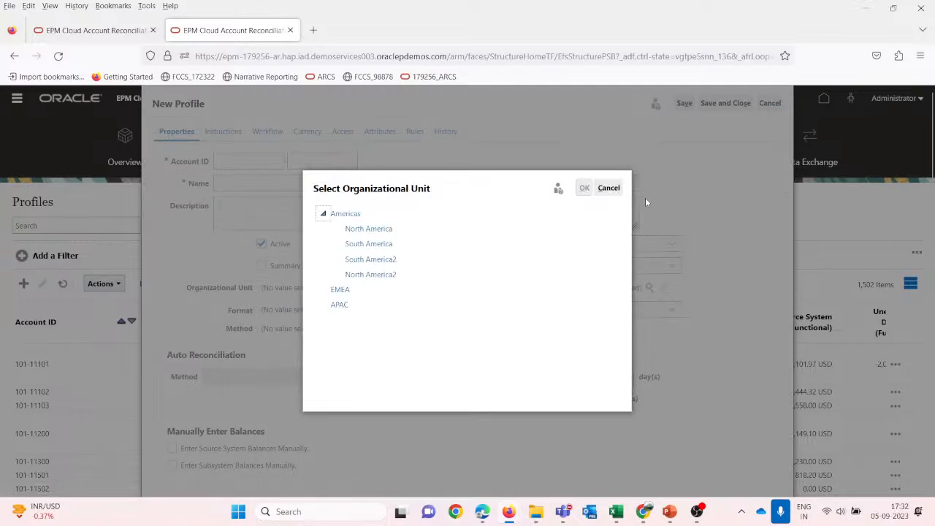
pyautogui.click(609, 189)
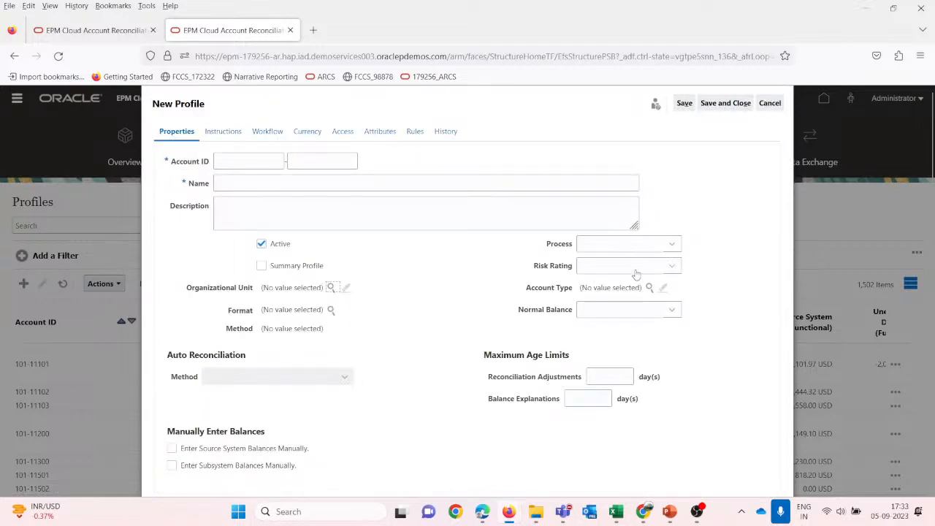
# Look at the new profile's organizational unit choices once more, and discard the profile without saving.
pyautogui.click(617, 308)
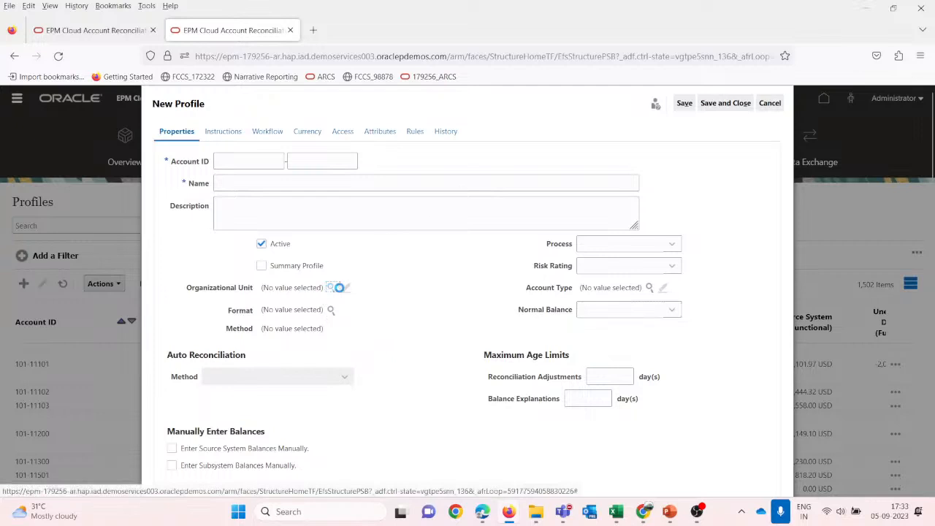
pyautogui.click(330, 287)
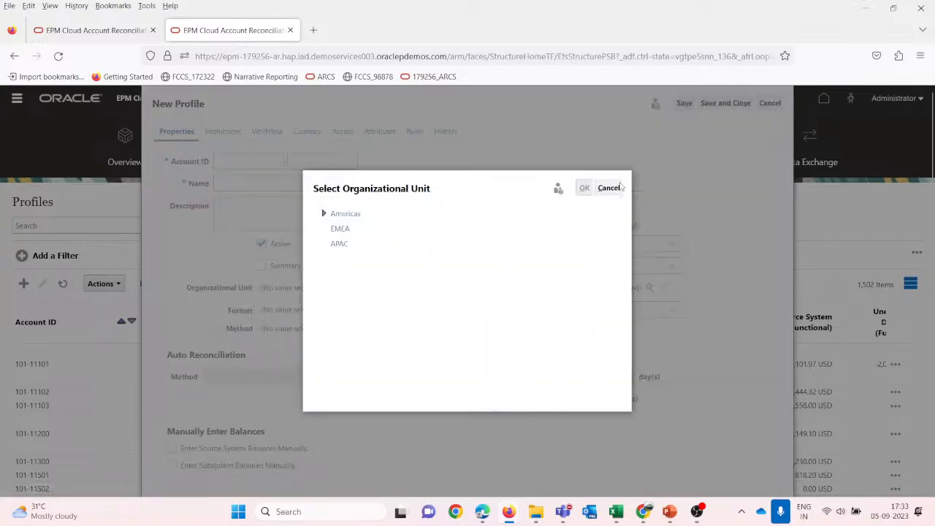
pyautogui.click(619, 187)
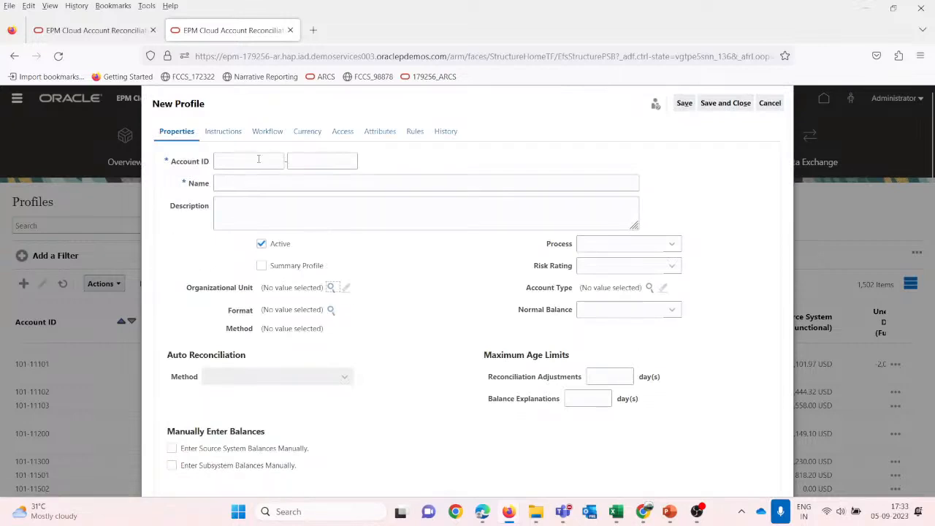
pyautogui.click(770, 103)
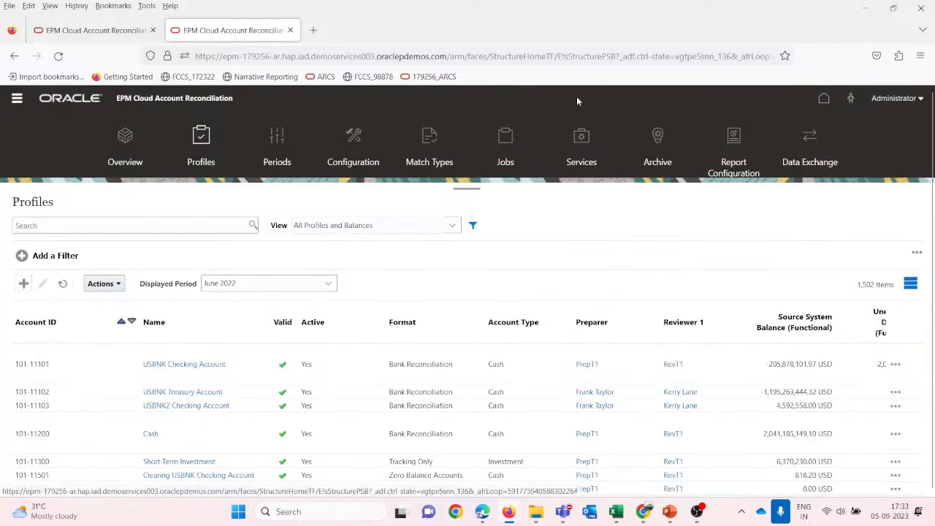
# Open the existing Cash profile and view its organizational unit choices without changing the assignment.
pyautogui.click(151, 434)
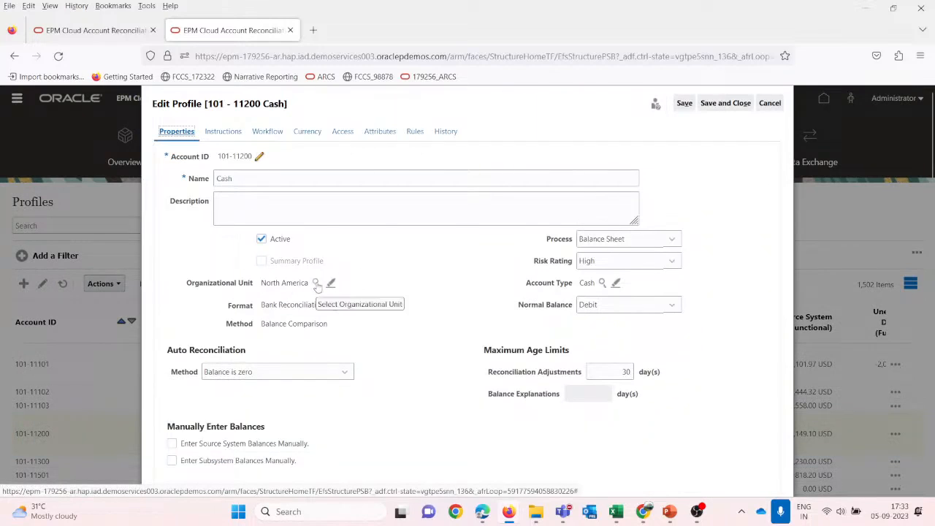
pyautogui.click(319, 286)
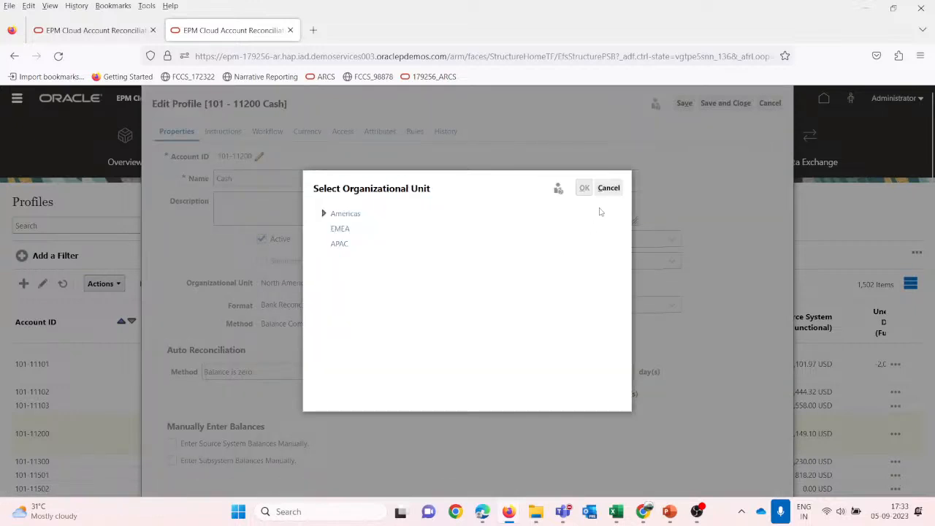
pyautogui.click(611, 188)
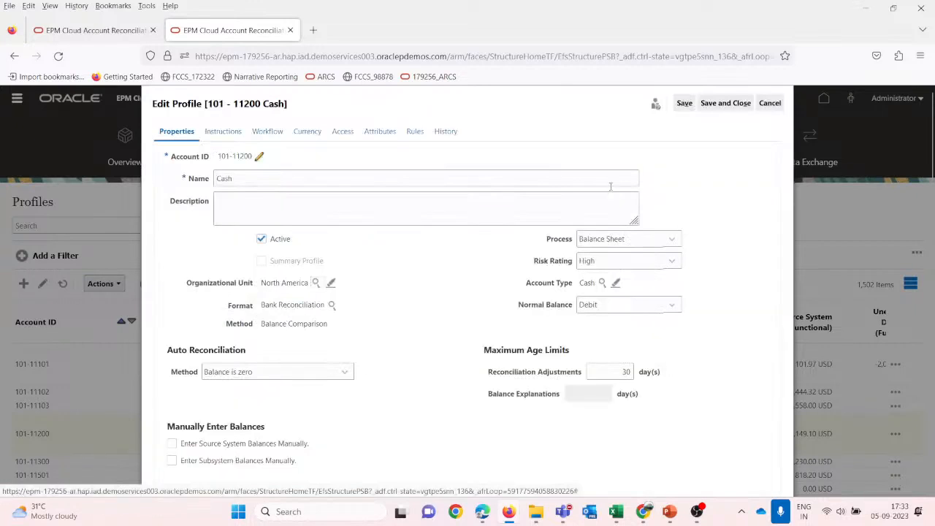
# Close the Cash profile without saving, and open the Periods configuration page in the first Account Reconciliation session.
pyautogui.click(770, 103)
pyautogui.click(95, 30)
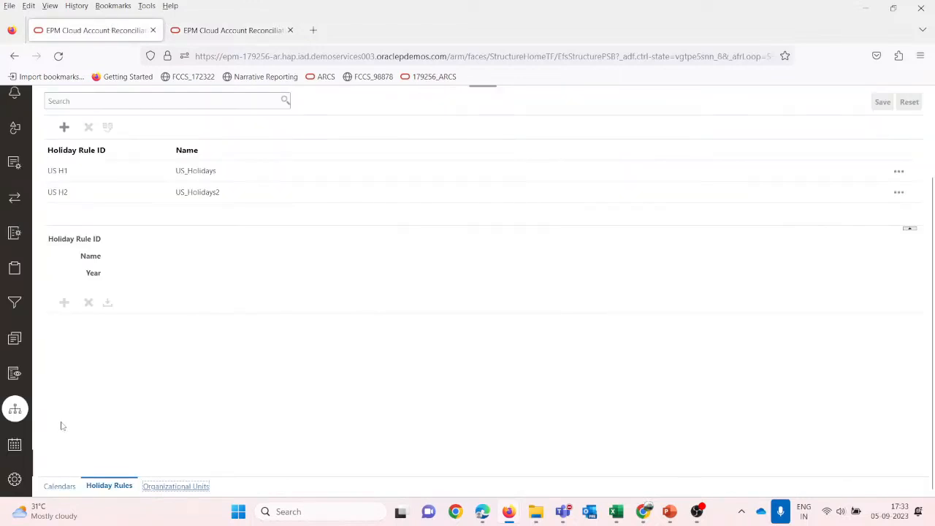
pyautogui.click(16, 449)
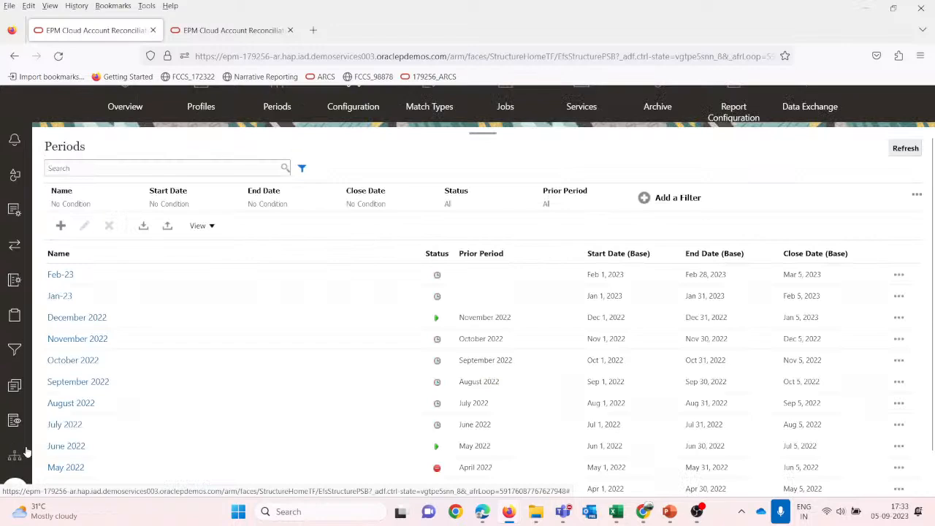
# Examine the list of periods with their statuses, prior periods, and start, end and close dates.
pyautogui.scroll(-1, 312, 355)
pyautogui.scroll(2, 313, 355)
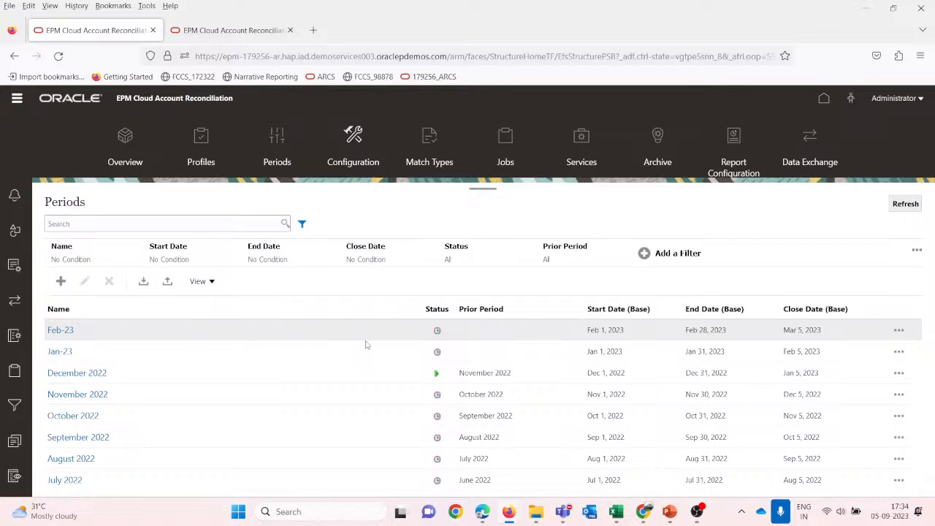
pyautogui.scroll(-3, 182, 339)
pyautogui.scroll(-2, 183, 339)
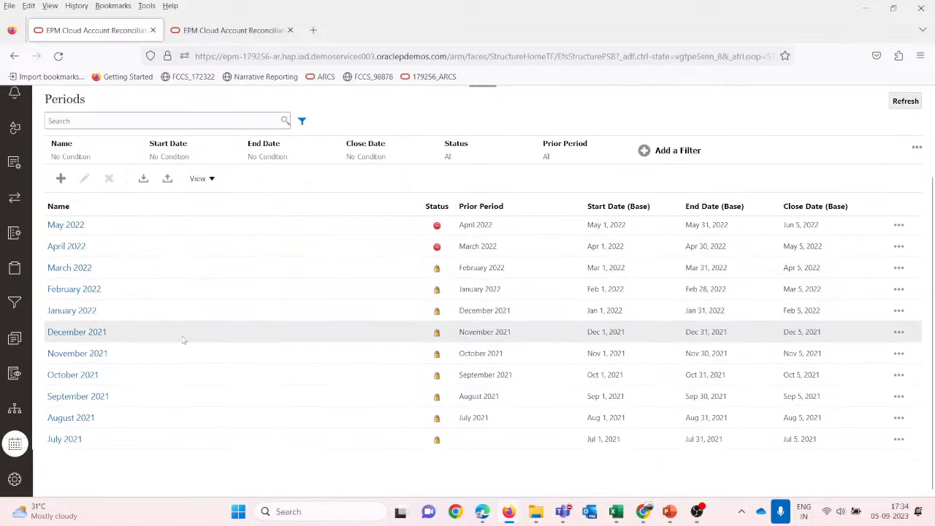
pyautogui.scroll(5, 184, 339)
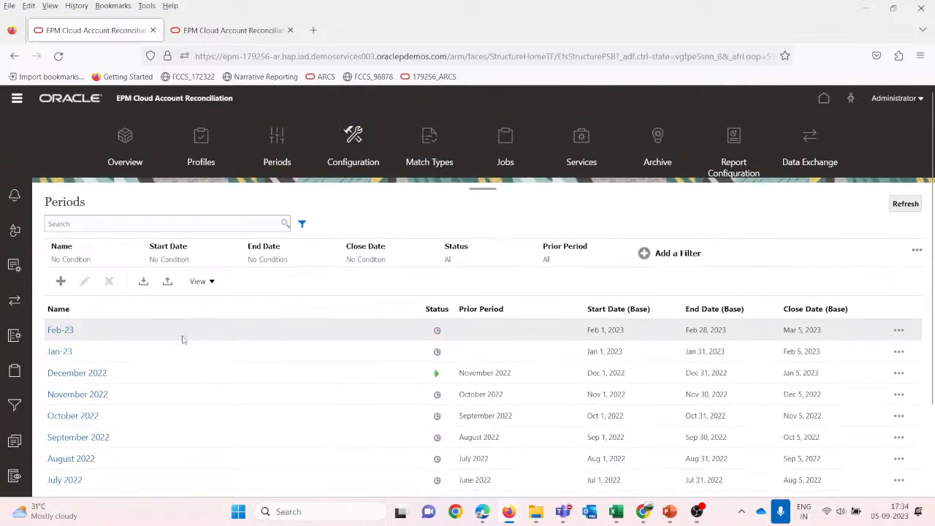
pyautogui.scroll(-5, 174, 380)
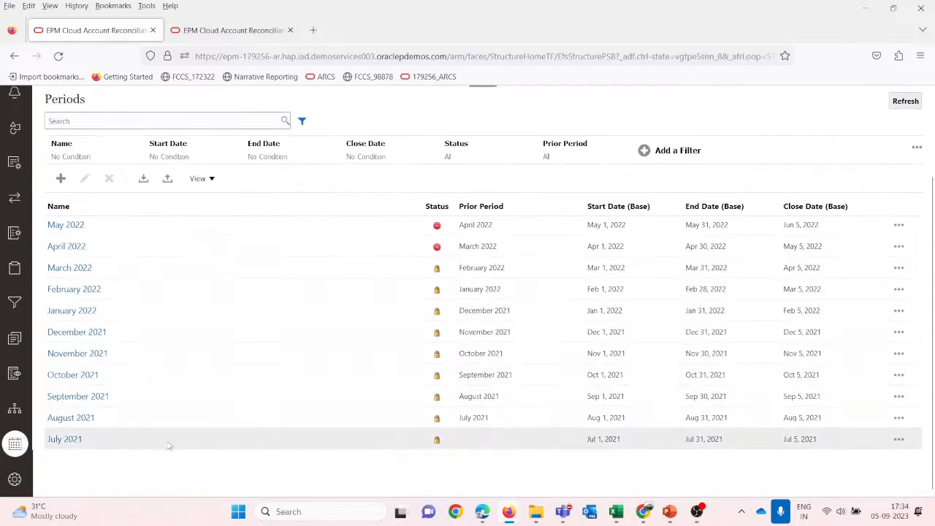
pyautogui.scroll(5, 169, 445)
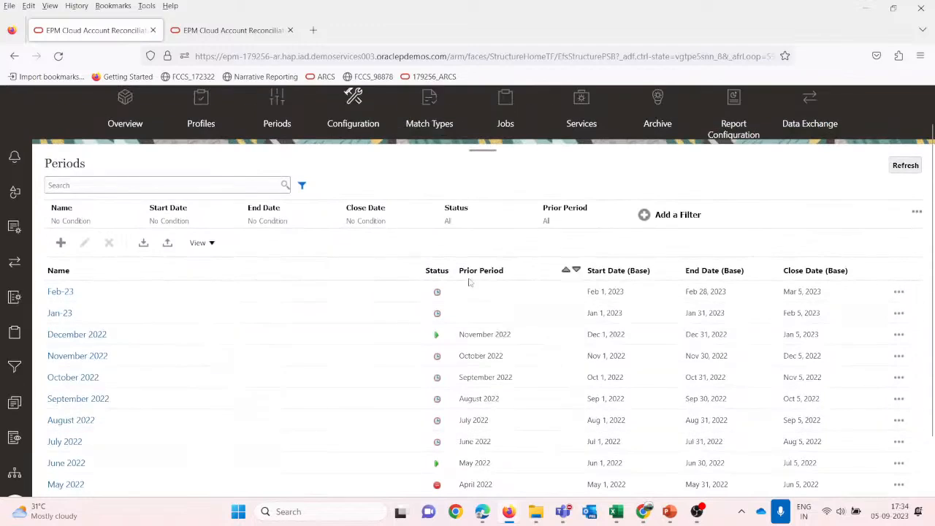
pyautogui.scroll(-5, 444, 296)
pyautogui.scroll(2, 484, 309)
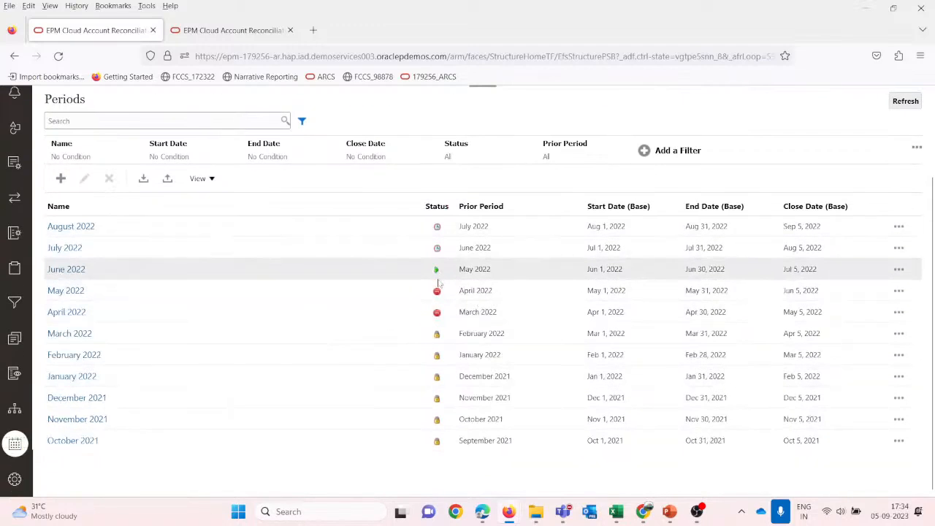
pyautogui.moveTo(439, 294)
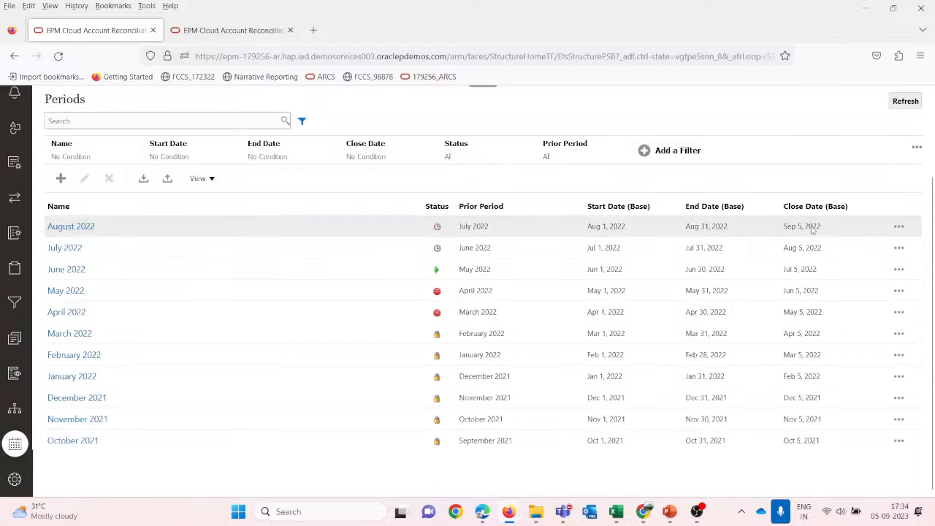
# Switch to the PowerPoint slide show and advance from the Organisations slide to the Periods slide.
pyautogui.moveTo(670, 511)
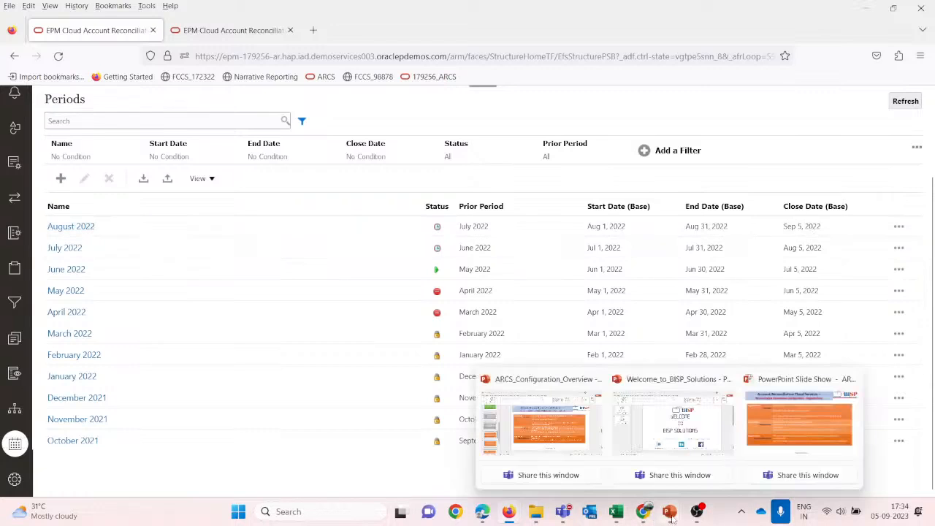
pyautogui.click(796, 436)
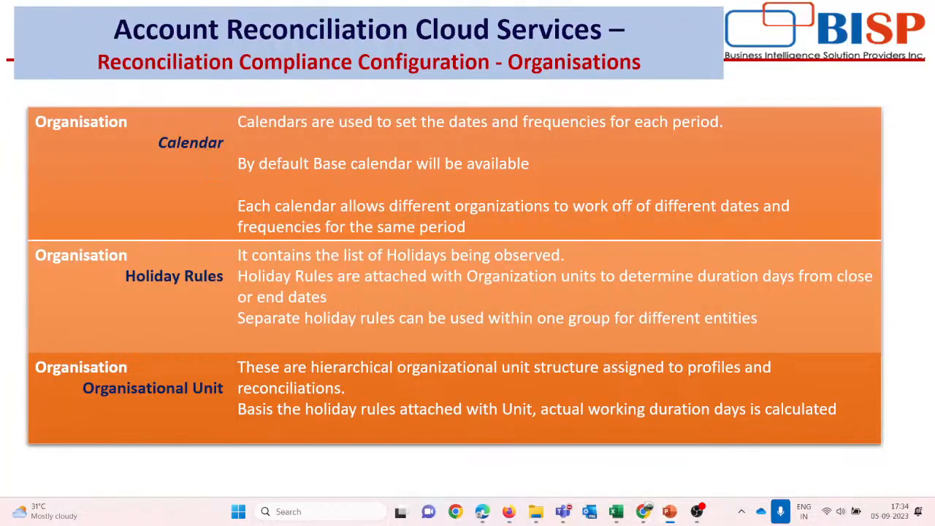
pyautogui.click(328, 231)
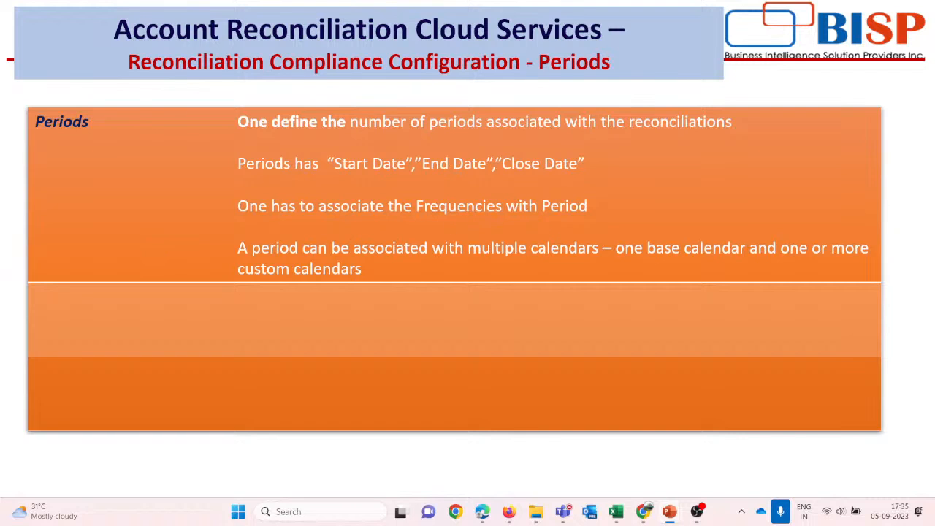
# Return to Firefox, view the December 2022 period's calendars without saving, and open the November 2022 period.
pyautogui.hotkey('alt', 'Tab')
pyautogui.scroll(5, 125, 314)
pyautogui.click(72, 333)
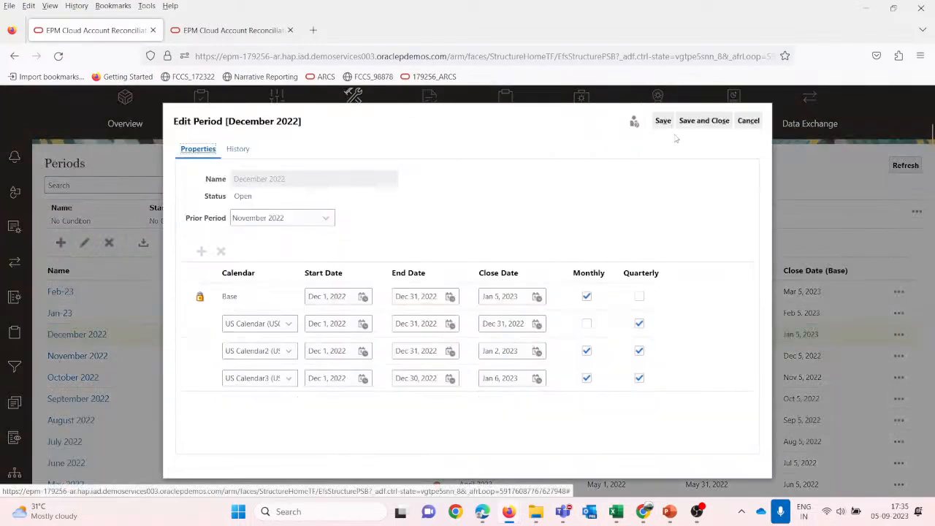
pyautogui.click(748, 122)
pyautogui.click(79, 357)
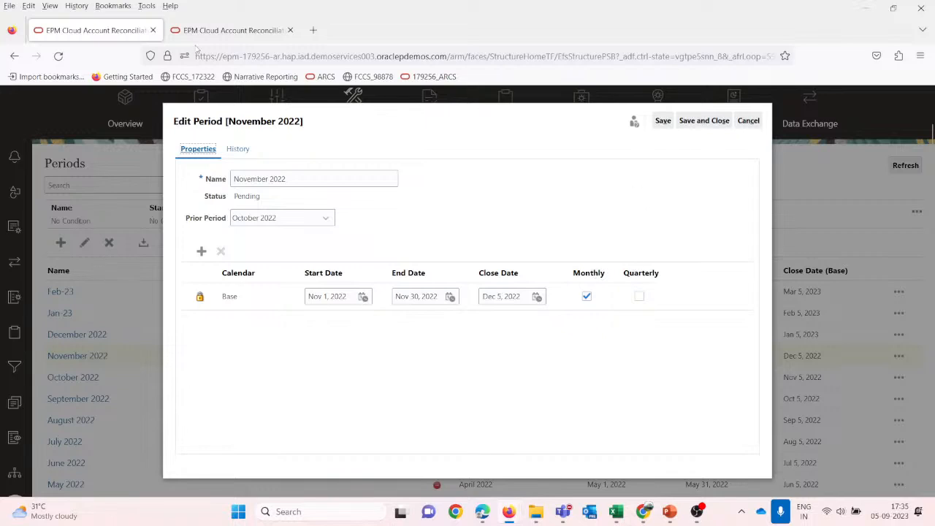
# Open Configuration in the second Account Reconciliation session, and look over its Periods page and the available configuration areas.
pyautogui.click(222, 31)
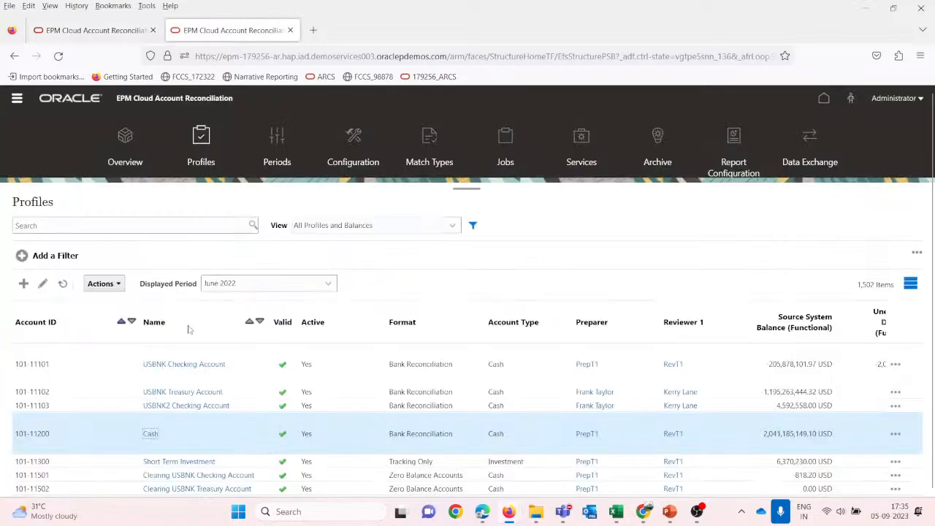
pyautogui.click(354, 139)
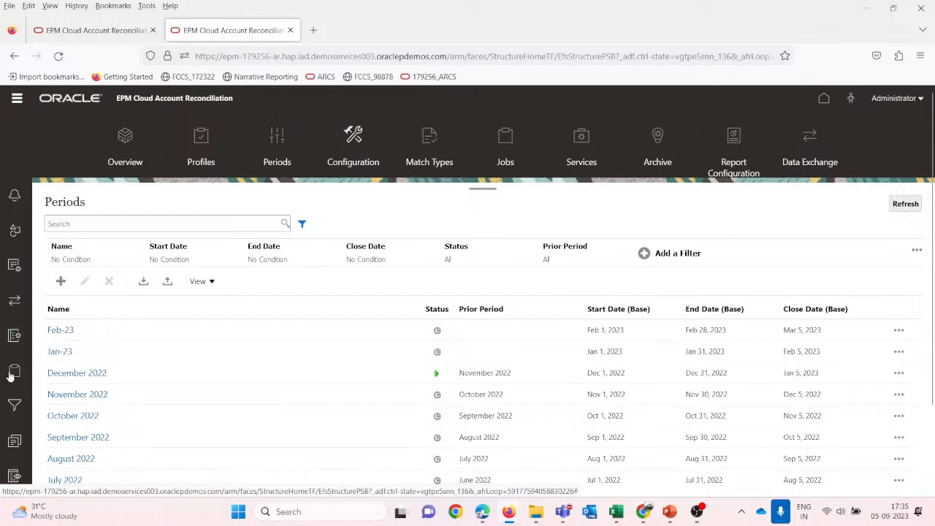
pyautogui.scroll(-2, 14, 374)
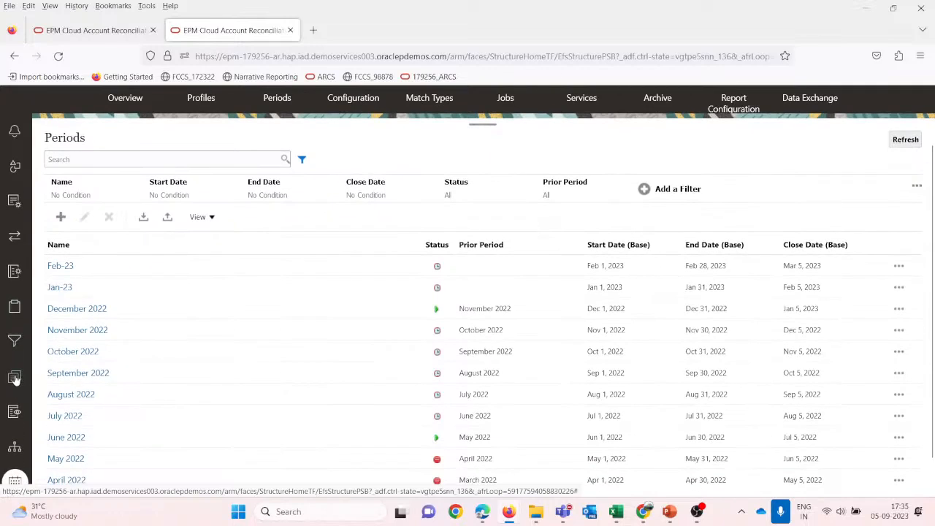
pyautogui.scroll(-1, 14, 378)
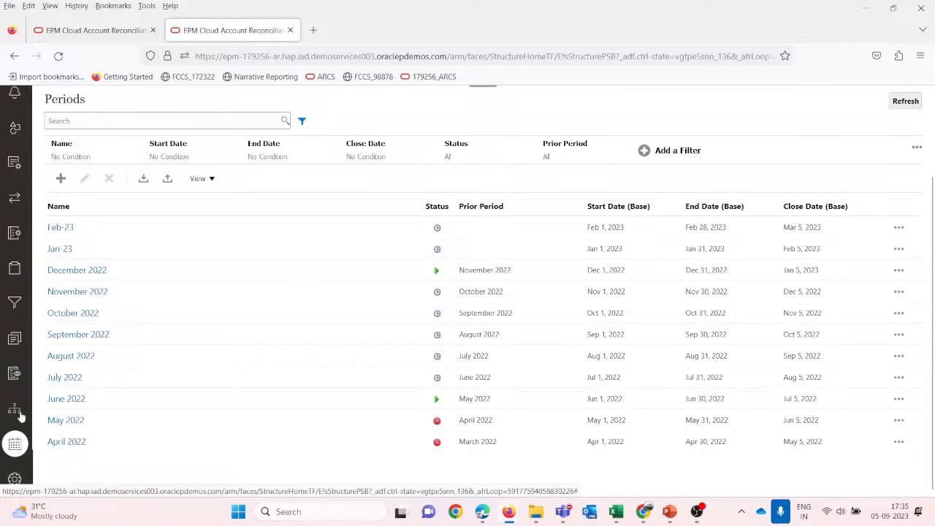
pyautogui.scroll(3, 32, 309)
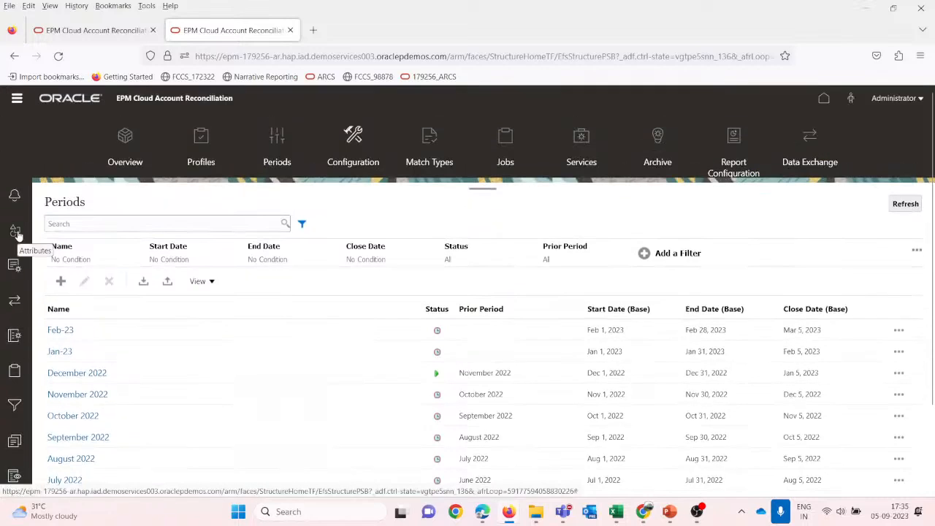
# View the Currency Rates configuration, and open the Data Loads page.
pyautogui.click(14, 303)
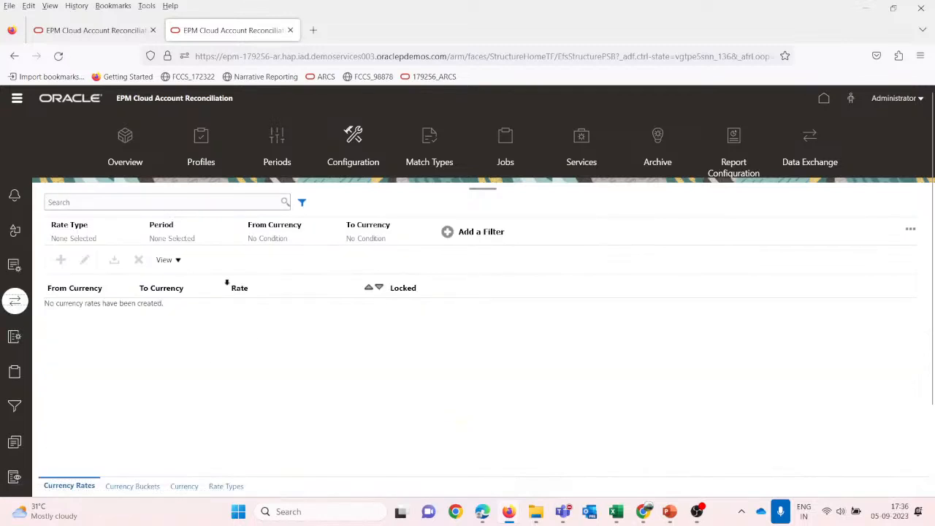
pyautogui.scroll(-3, 255, 344)
pyautogui.scroll(3, 146, 391)
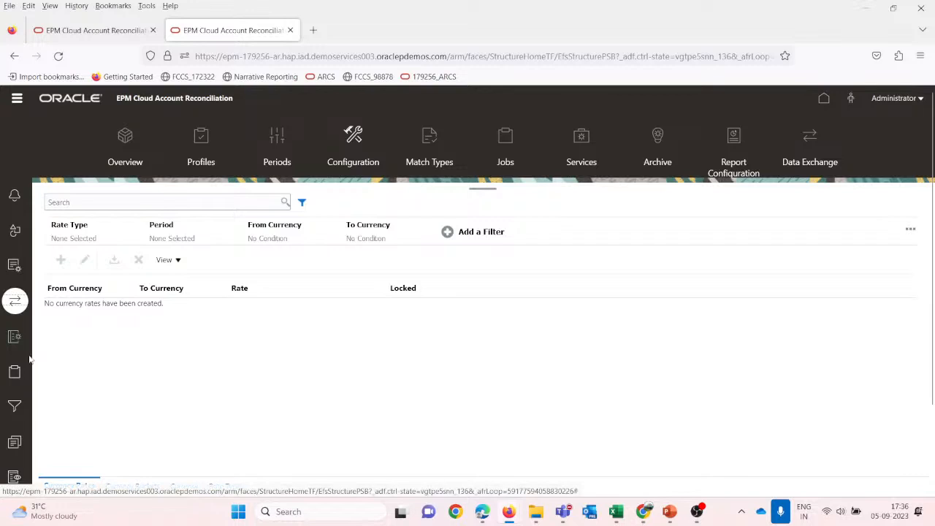
pyautogui.click(17, 374)
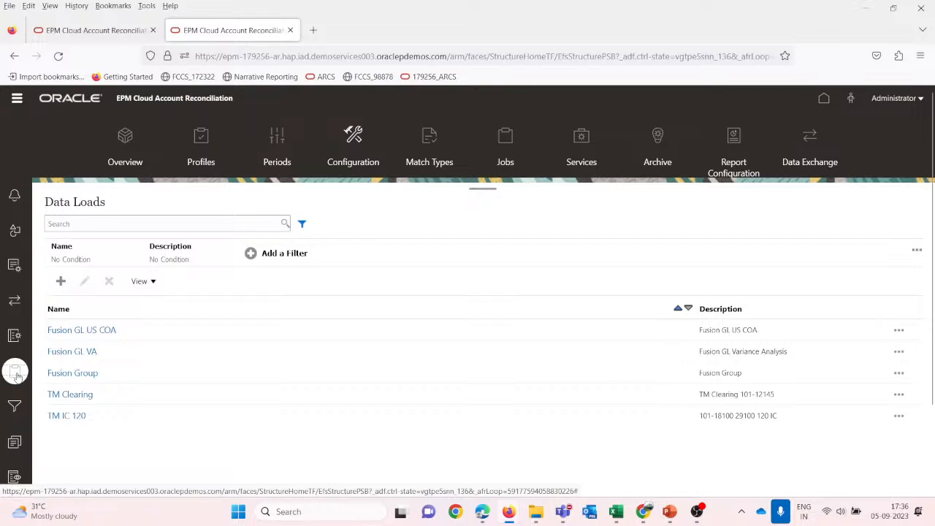
# Go back to the November 2022 period in the first session, and switch to the Periods slide in PowerPoint.
pyautogui.click(95, 30)
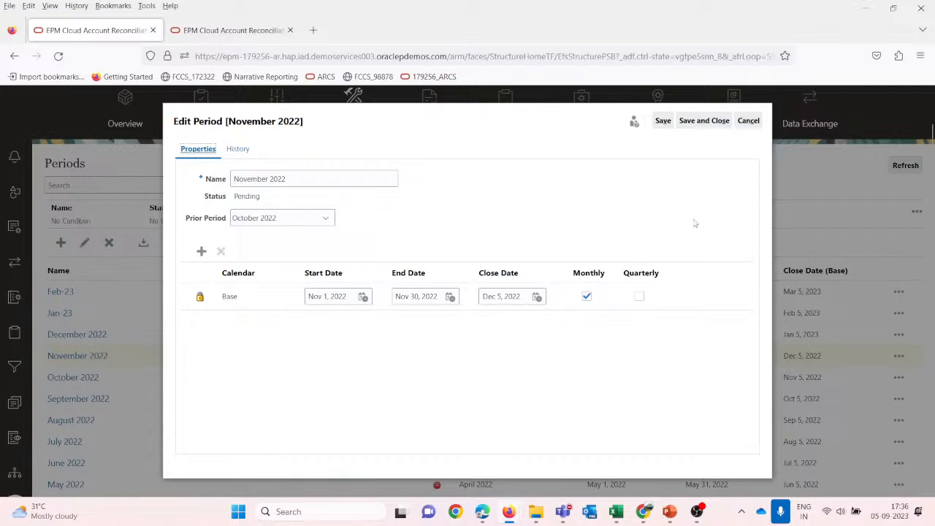
pyautogui.scroll(2, 108, 308)
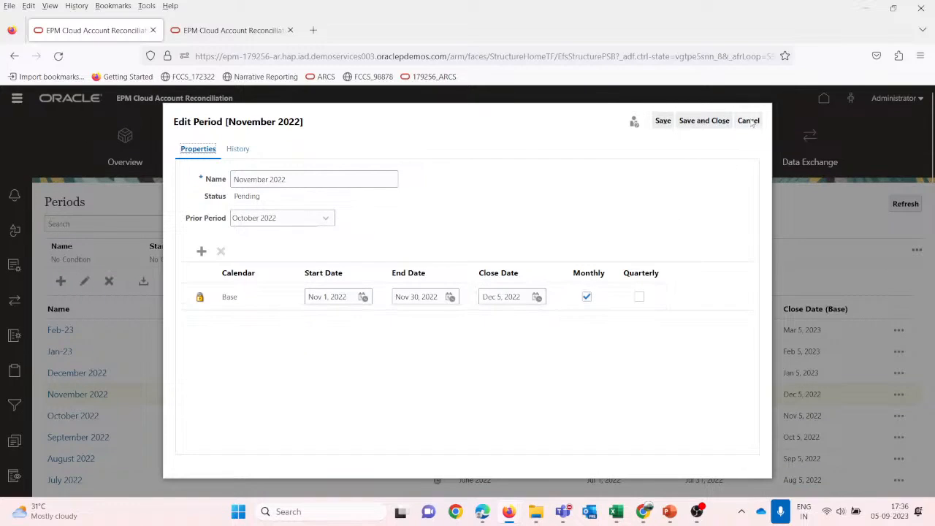
pyautogui.click(773, 426)
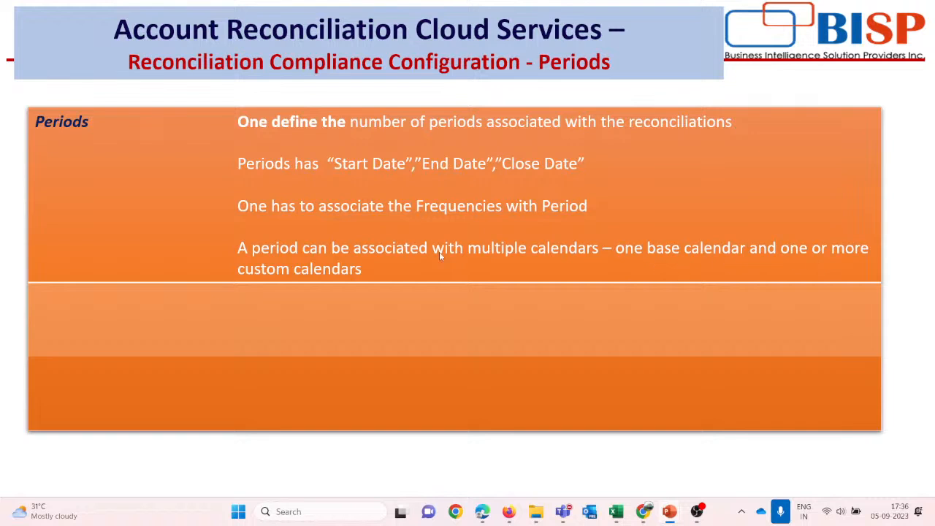
# Return to Firefox, close the November 2022 period without saving, and open the December 2022 period.
pyautogui.hotkey('alt', 'Tab')
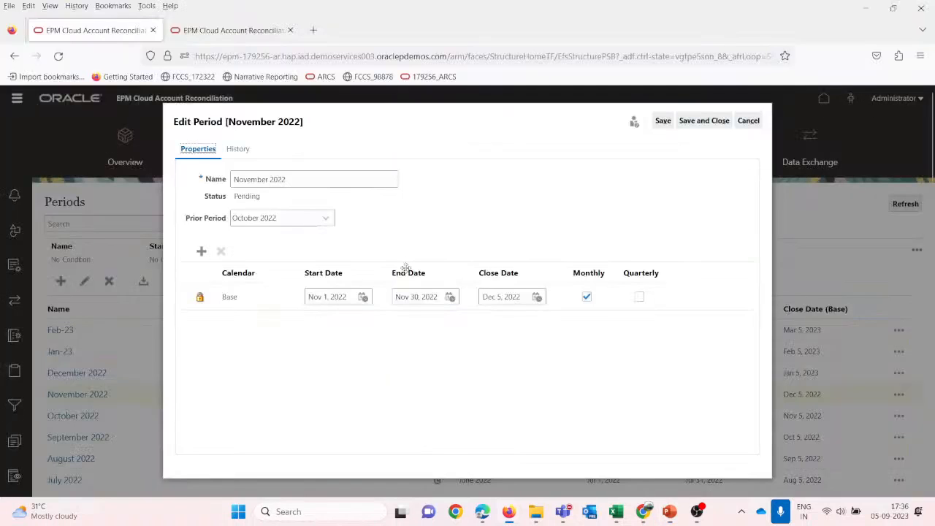
pyautogui.click(752, 121)
pyautogui.click(77, 372)
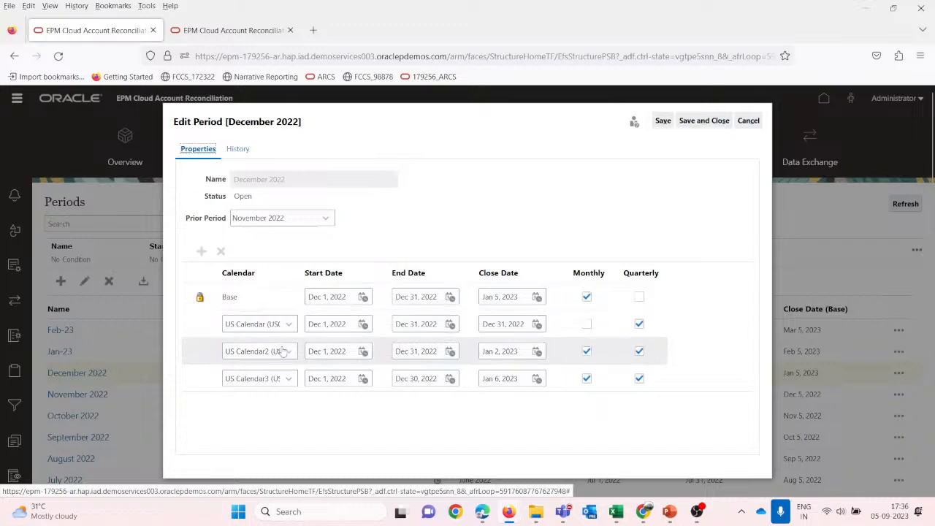
# Consult the Periods slide again, and view the calendar choices for the December 2022 period's three US calendar rows without changing them.
pyautogui.hotkey('alt', 'Tab')
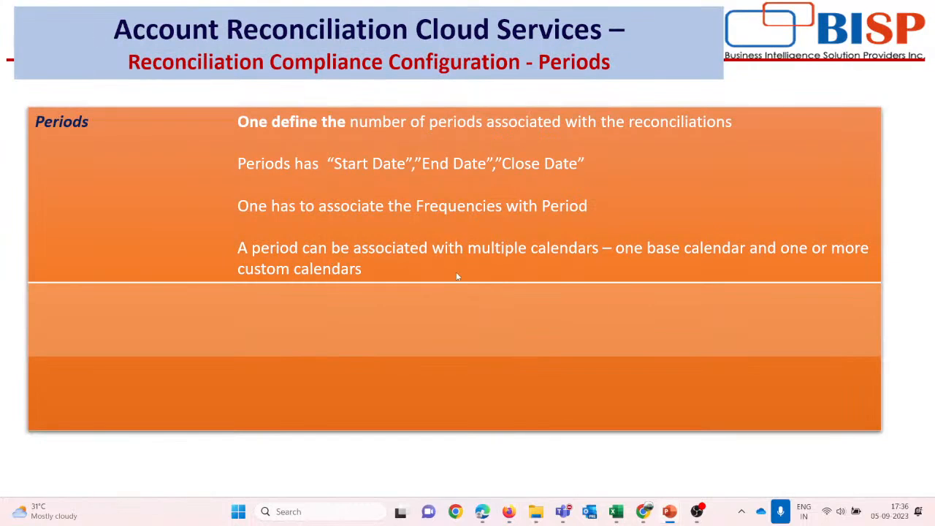
pyautogui.hotkey('alt', 'Tab')
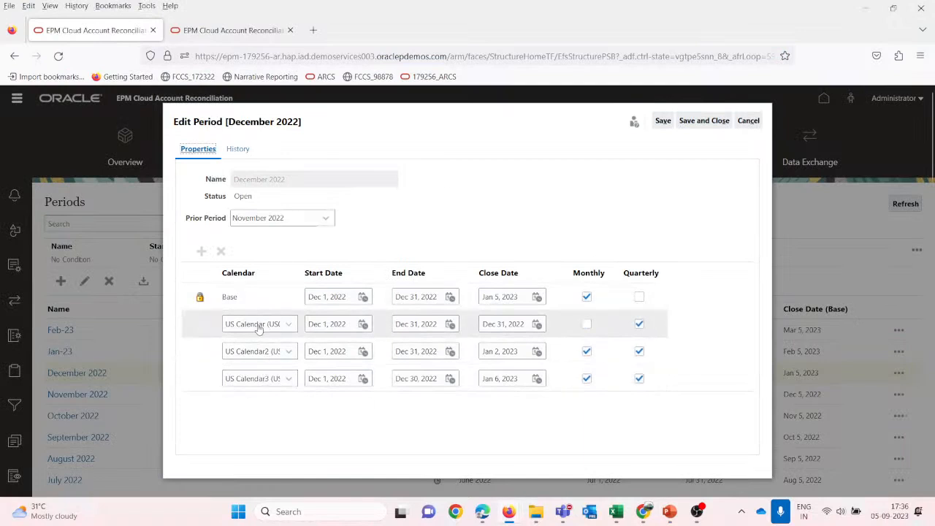
pyautogui.click(292, 325)
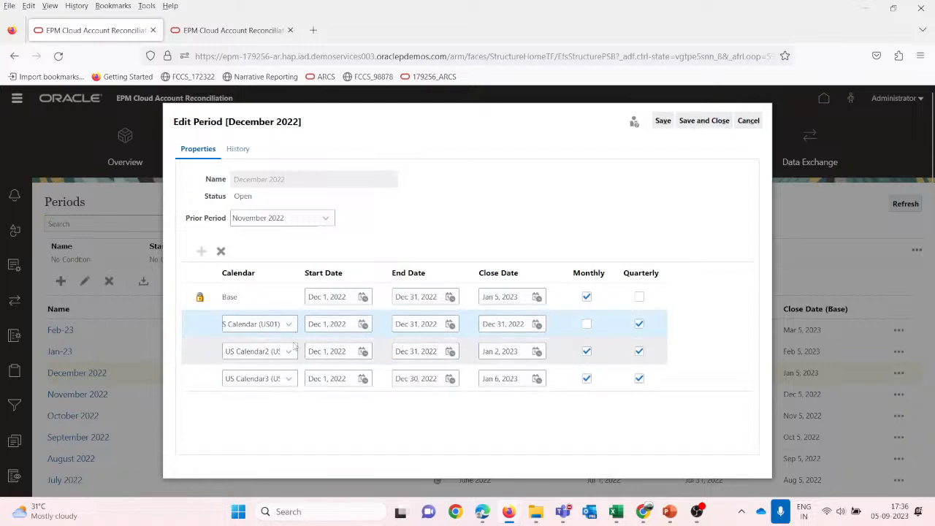
pyautogui.click(292, 350)
pyautogui.click(293, 380)
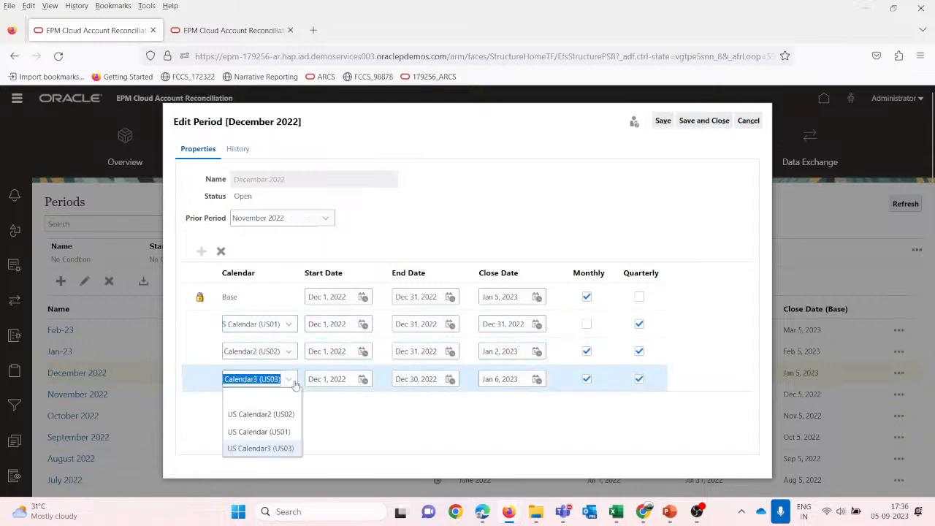
pyautogui.click(293, 381)
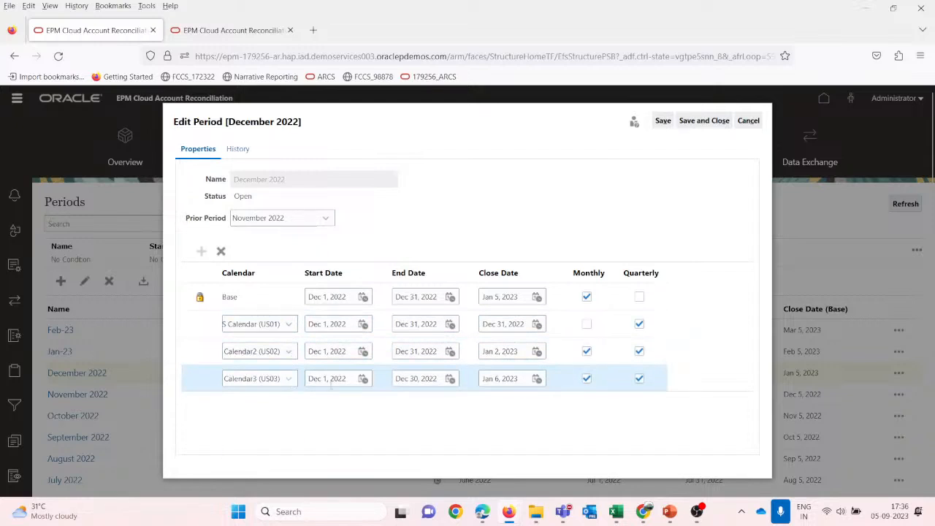
# Check the Periods slide once more, and switch to the second Account Reconciliation session in Firefox.
pyautogui.hotkey('alt', 'Tab')
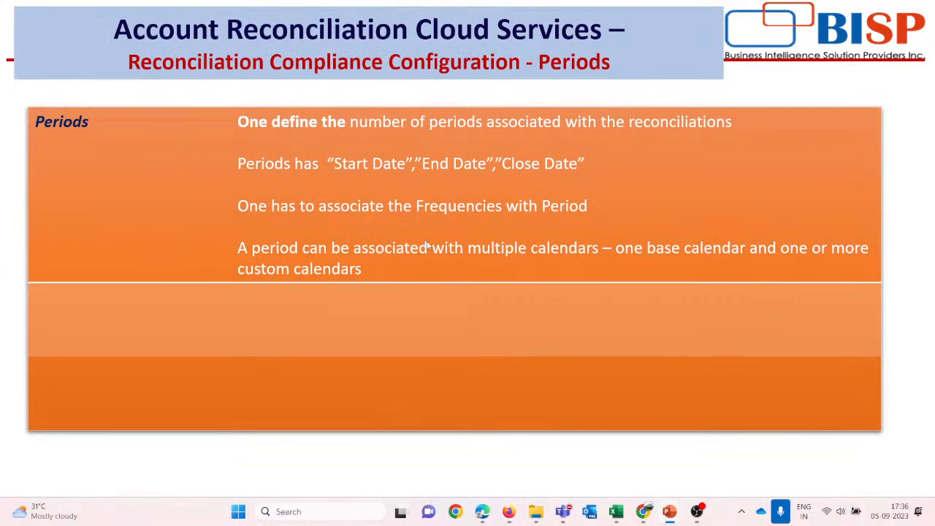
pyautogui.hotkey('alt', 'Tab')
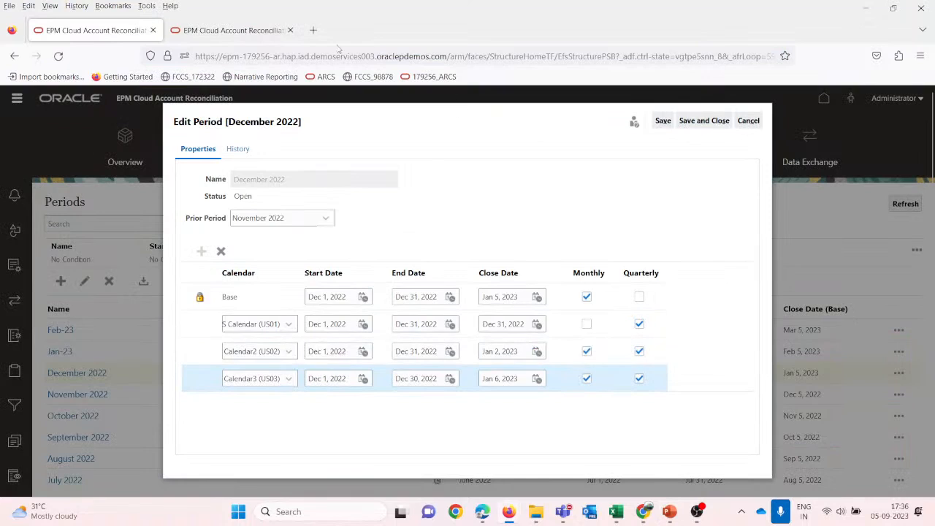
pyautogui.click(245, 33)
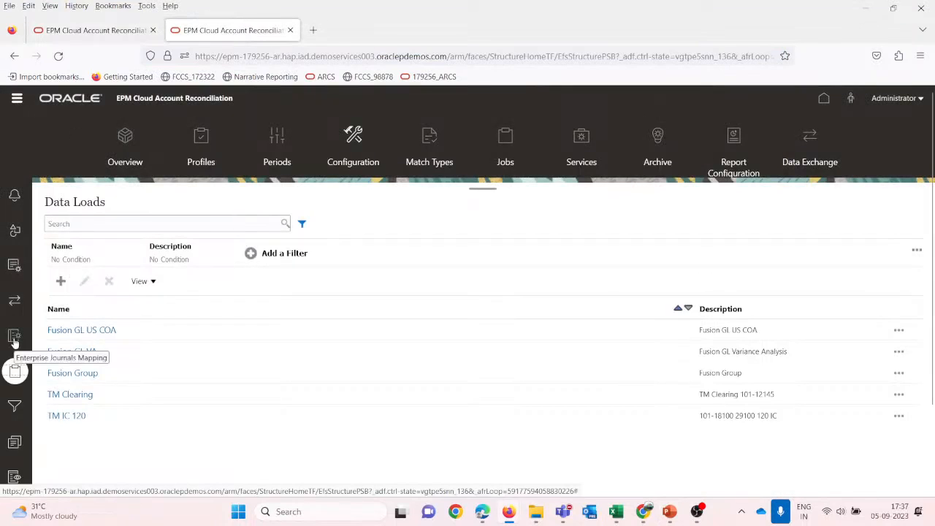
# View the Frequencies in the Configuration system attributes, checking the Monthly and Quarterly entries without changing them.
pyautogui.click(16, 266)
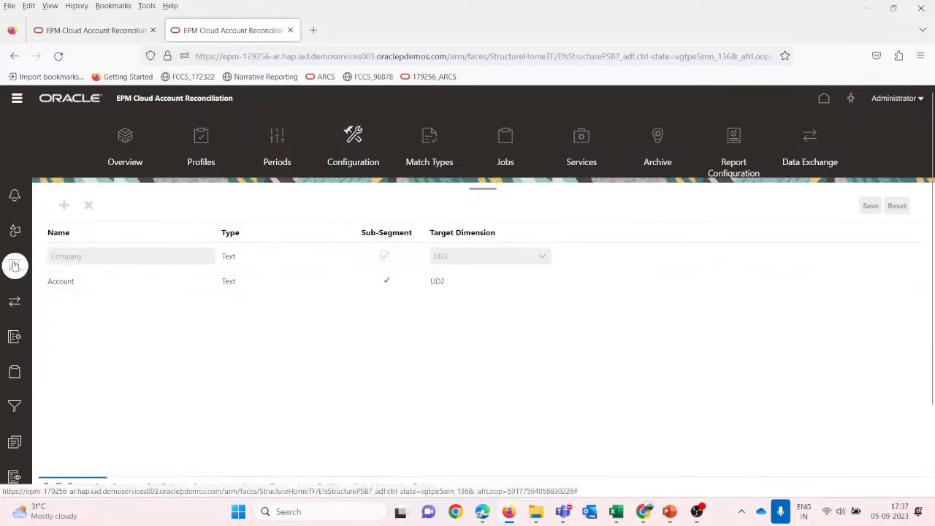
pyautogui.click(212, 486)
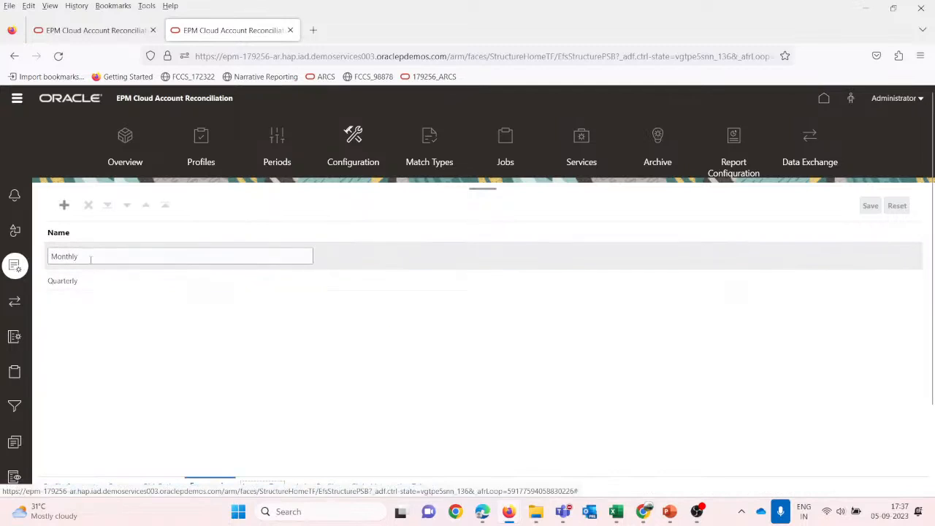
pyautogui.click(99, 281)
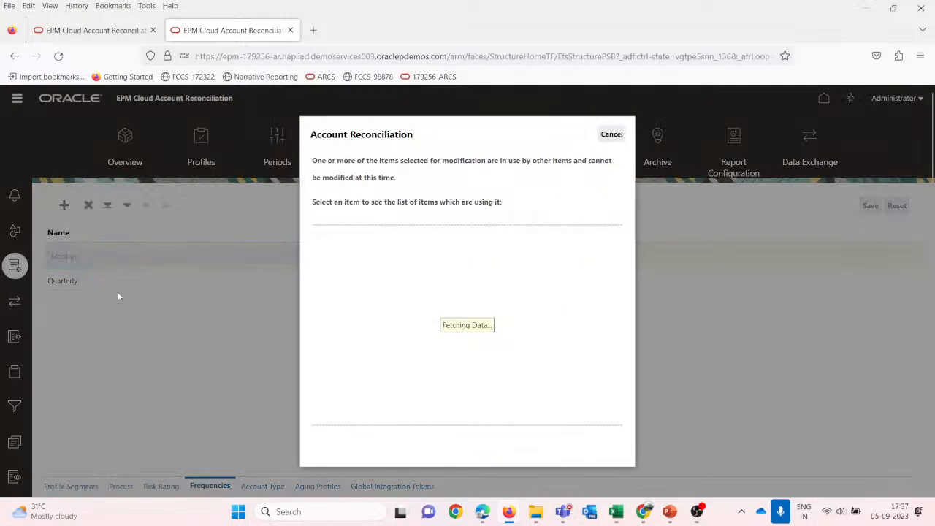
pyautogui.click(612, 189)
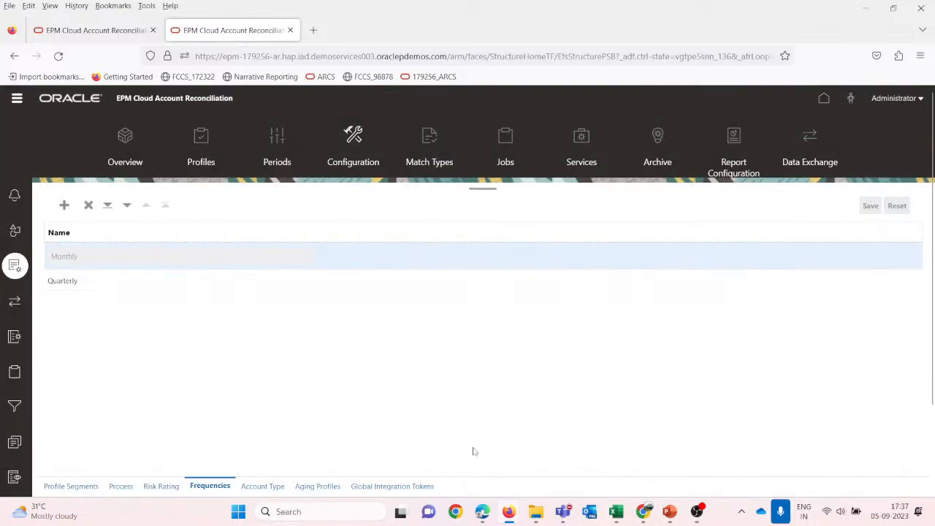
# Return to the first session, close the December 2022 period without saving, and look through the configured periods.
pyautogui.click(91, 30)
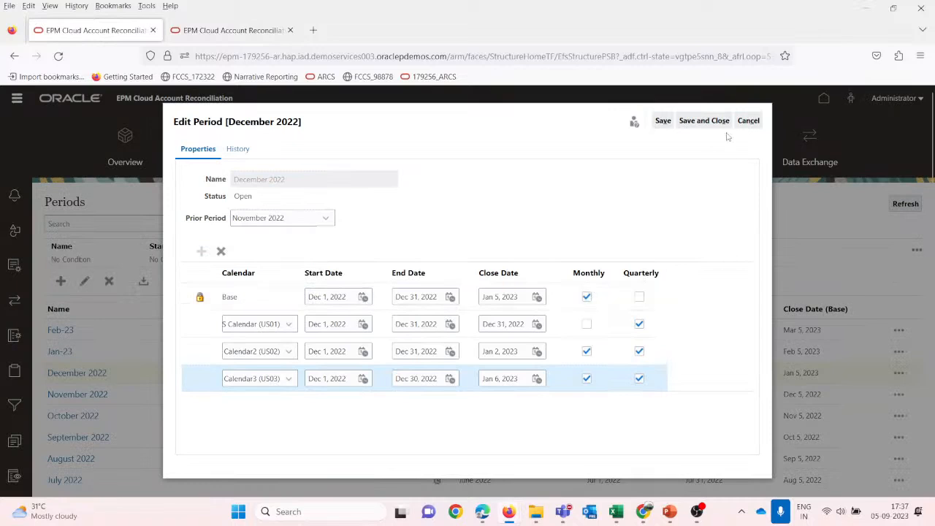
pyautogui.click(748, 121)
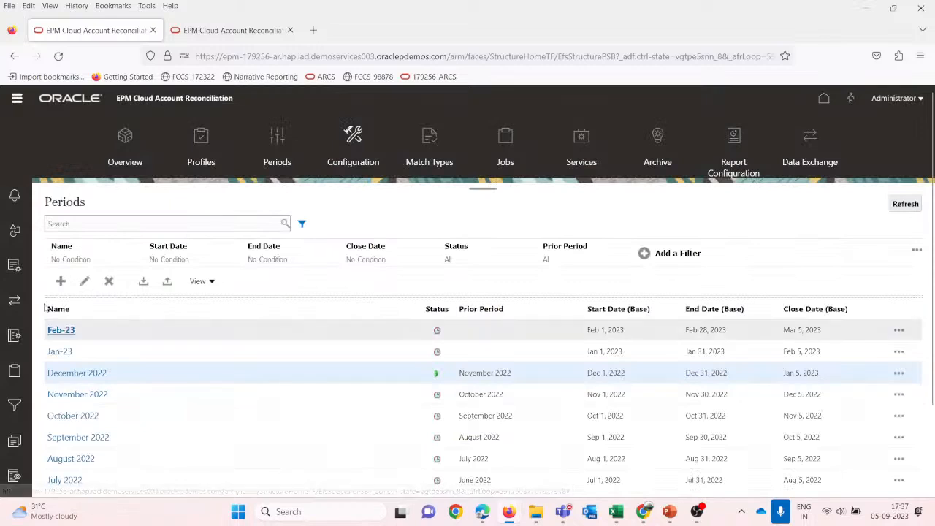
pyautogui.scroll(-3, 212, 368)
pyautogui.scroll(4, 214, 375)
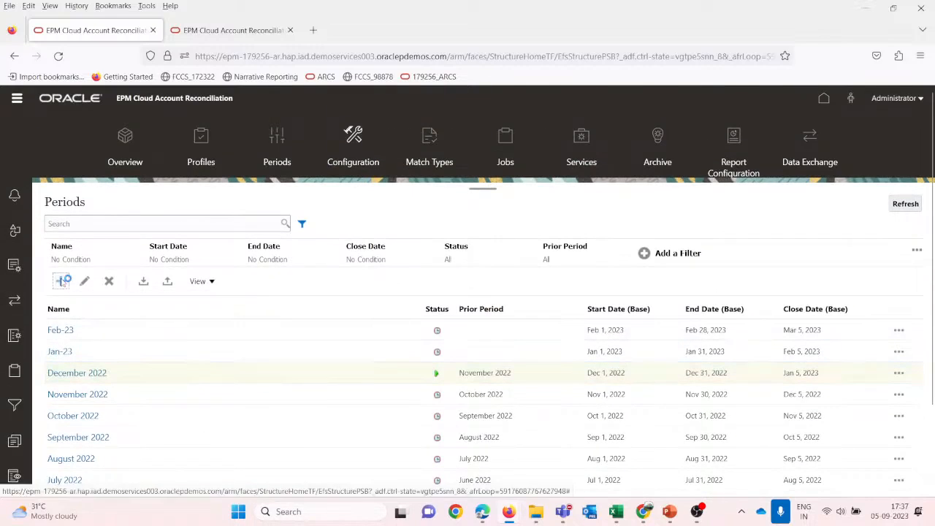
# Start a new period named March 2023 with Feb-23 as its prior period.
pyautogui.click(61, 282)
pyautogui.click(264, 180)
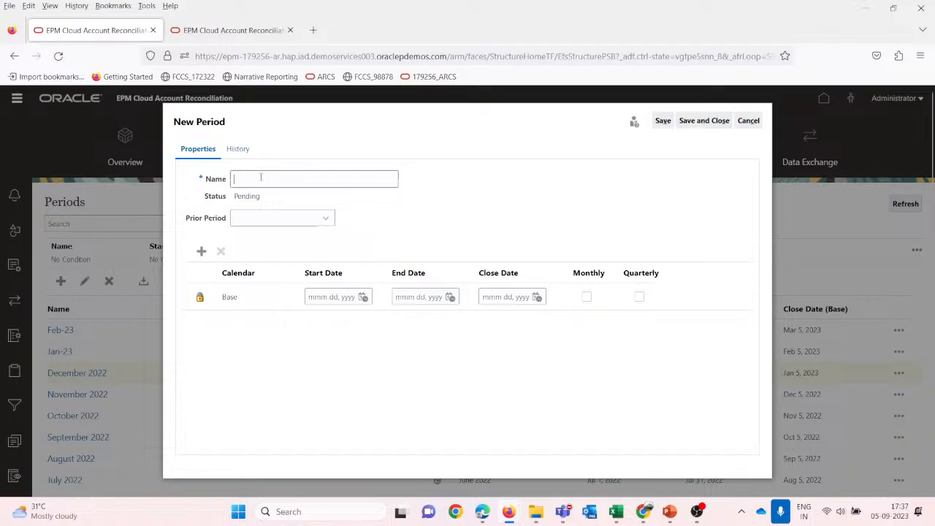
pyautogui.write('March 2')
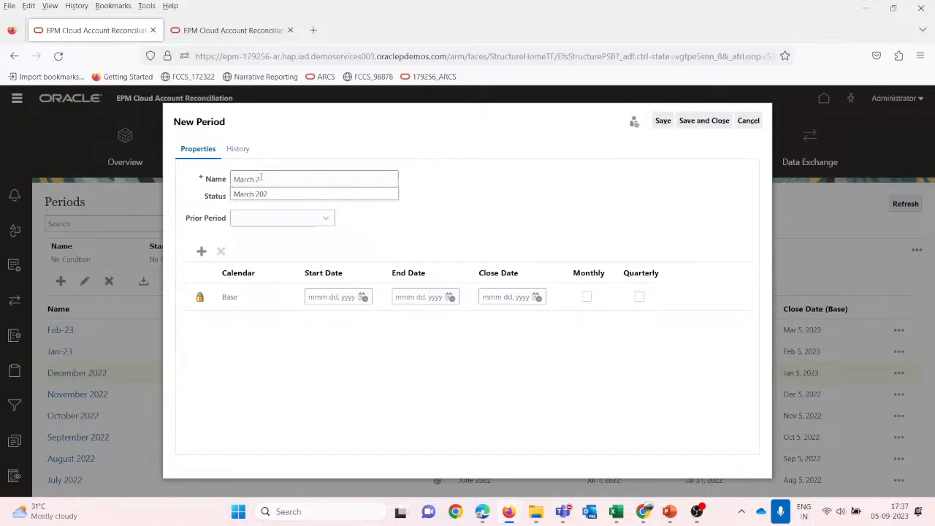
pyautogui.write('023')
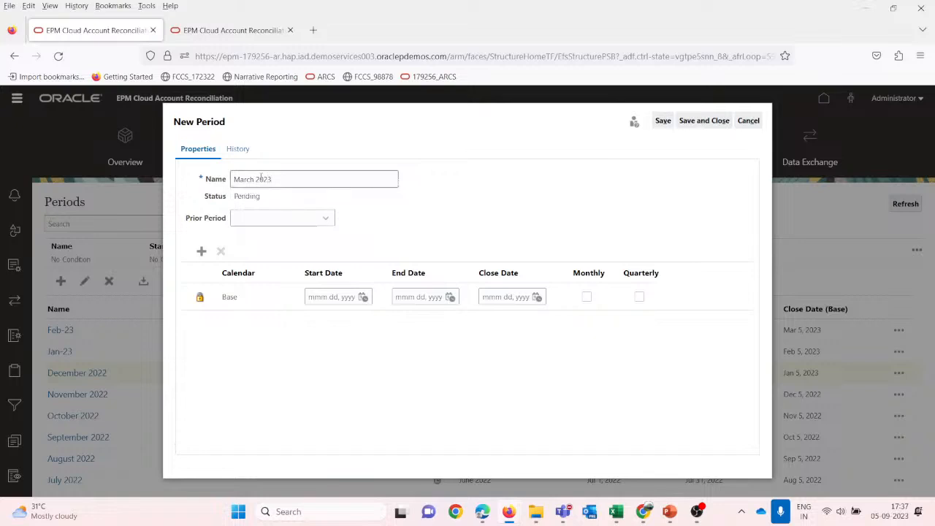
pyautogui.press('Tab')
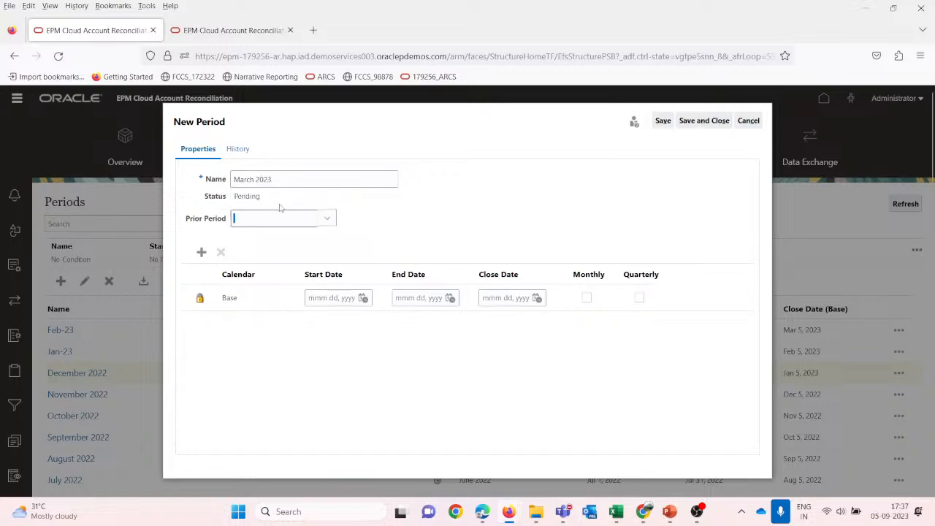
pyautogui.click(325, 221)
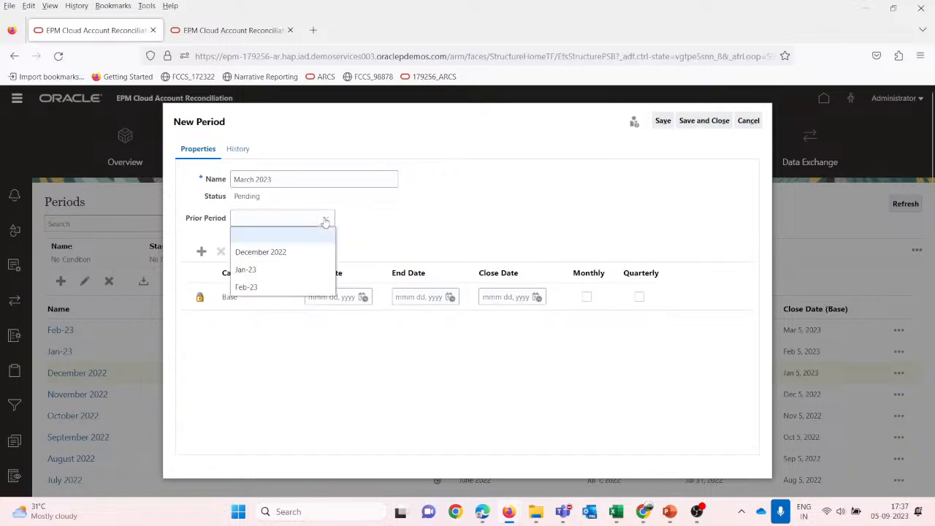
pyautogui.click(299, 270)
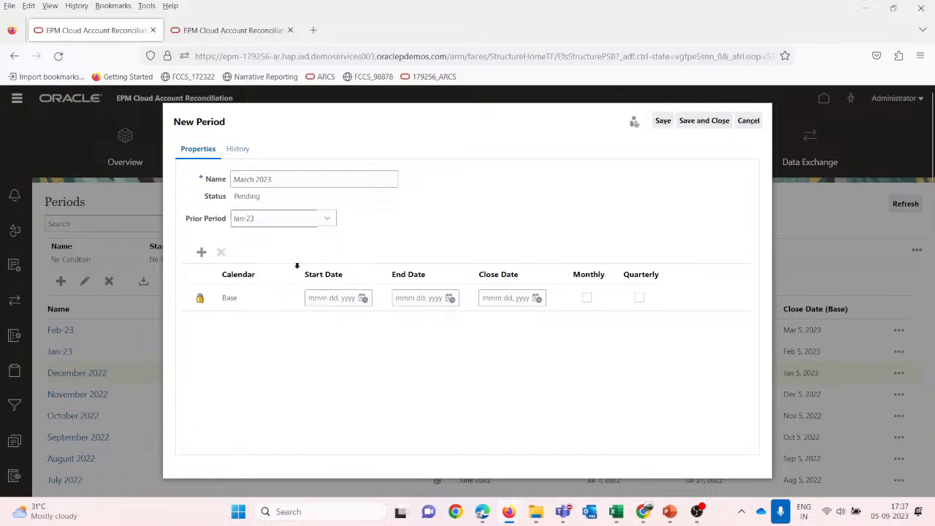
pyautogui.click(330, 219)
pyautogui.click(275, 288)
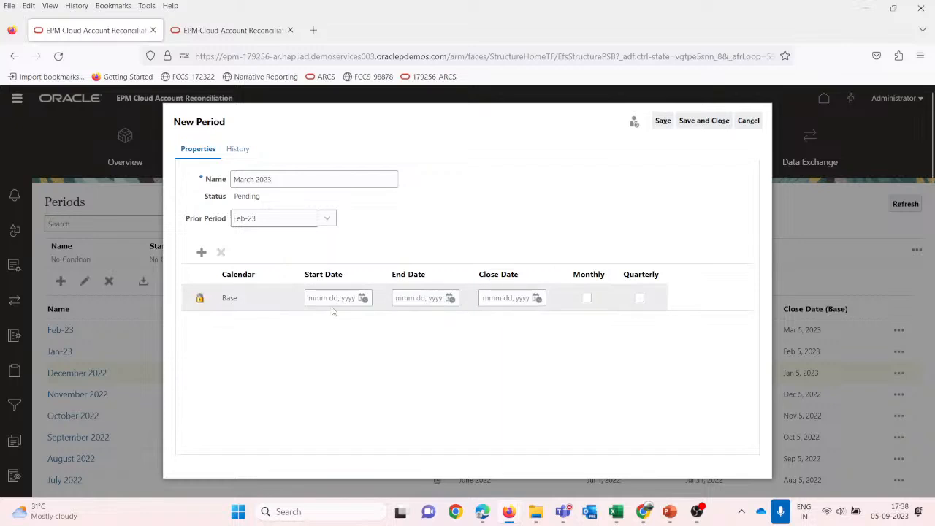
# Set the Base calendar's start date to Mar 1, 2023 and its end date to Mar 31, 2023.
pyautogui.click(363, 298)
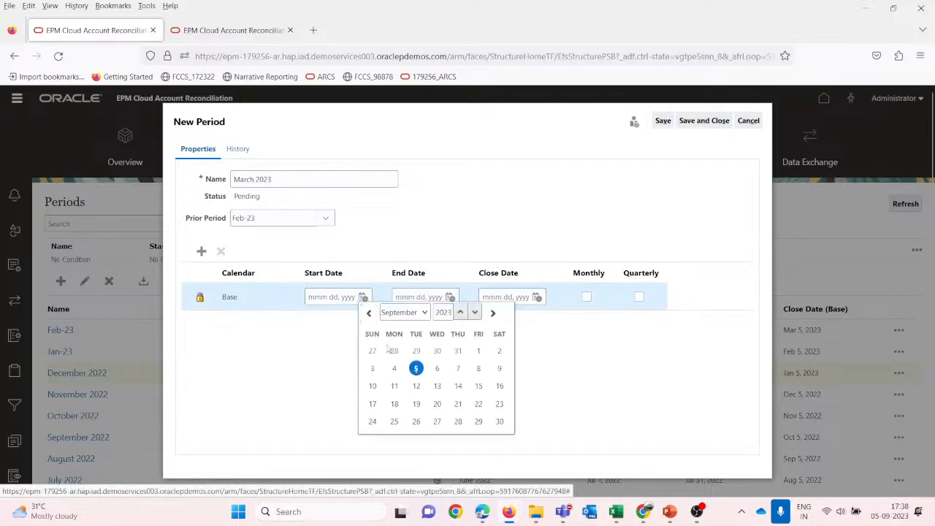
pyautogui.click(390, 320)
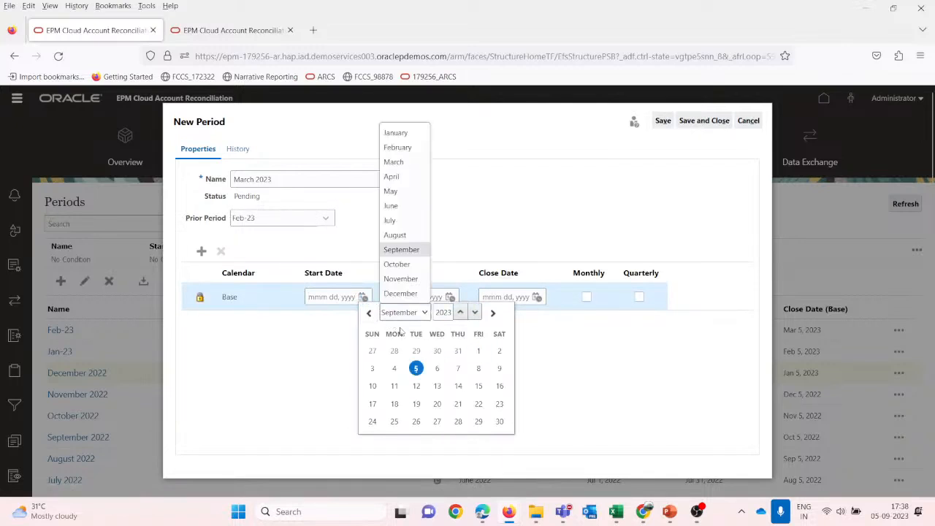
pyautogui.click(394, 161)
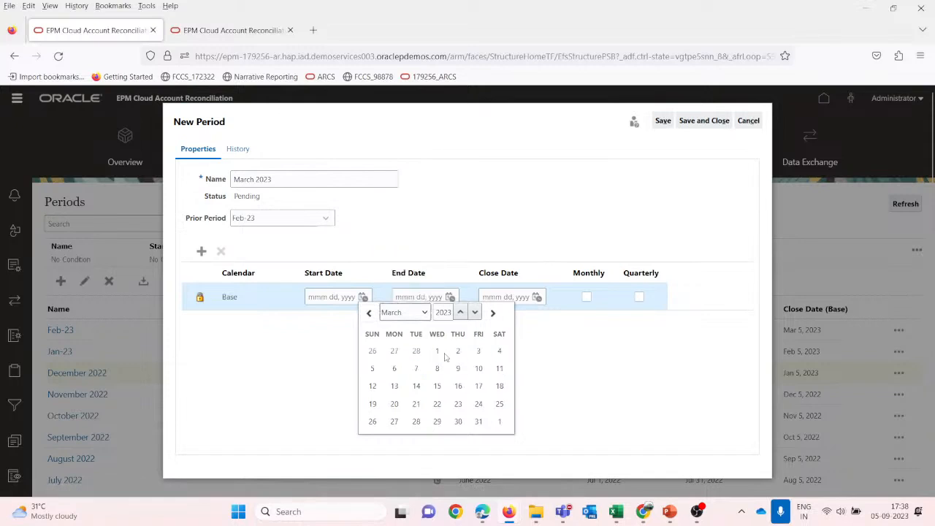
pyautogui.click(436, 350)
pyautogui.click(450, 297)
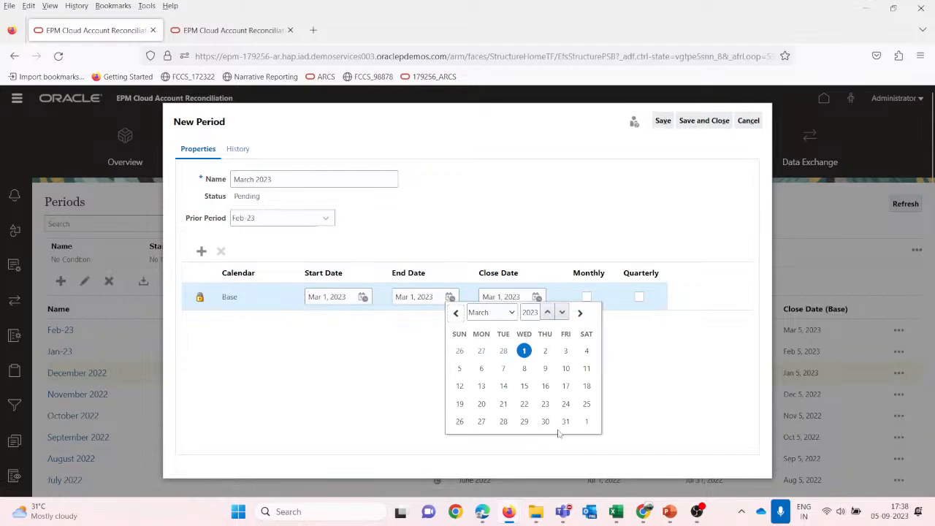
pyautogui.click(566, 421)
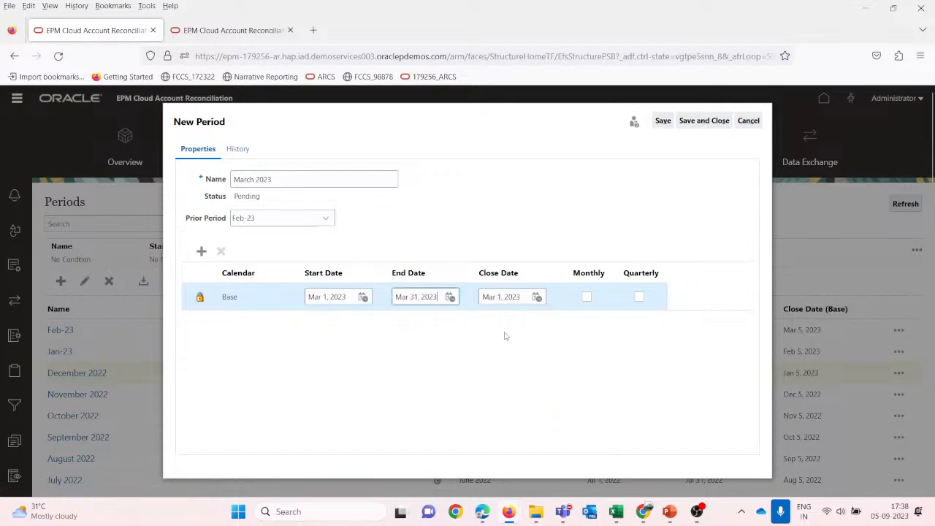
# Set the Base close date to Mar 31, 2023, enable the Monthly and Quarterly frequencies, and save and close the new period.
pyautogui.click(537, 298)
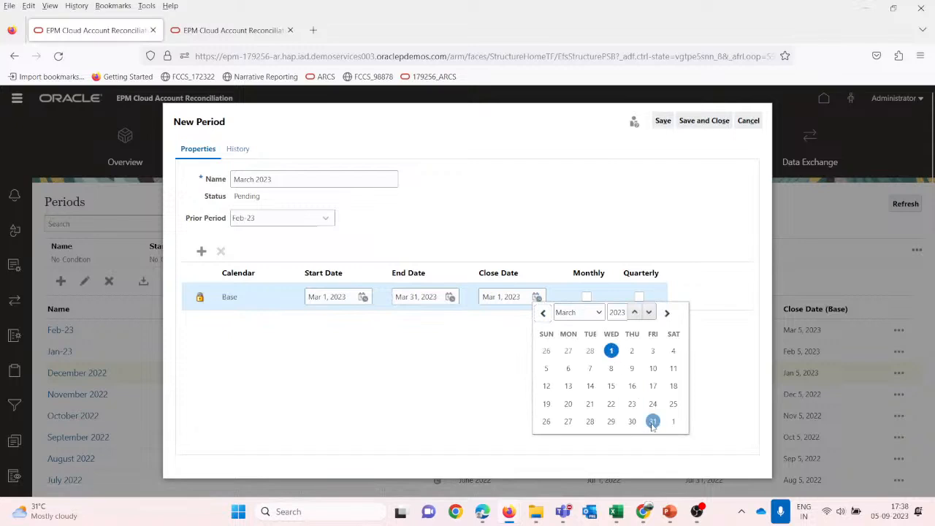
pyautogui.click(652, 423)
pyautogui.click(586, 297)
pyautogui.click(639, 297)
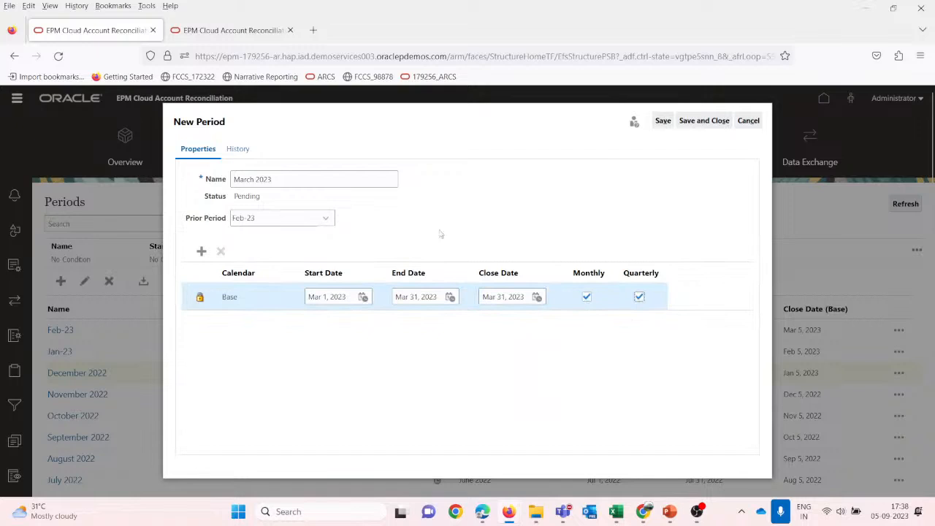
pyautogui.click(666, 124)
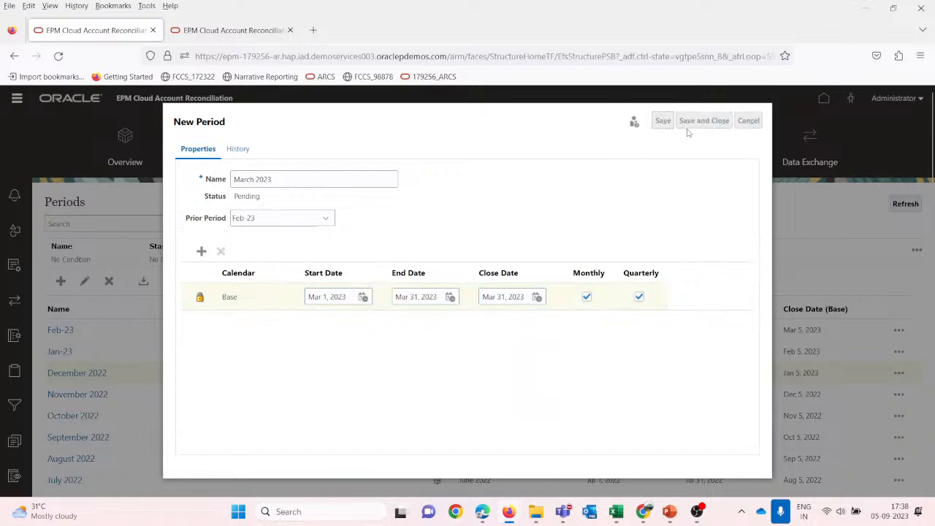
pyautogui.click(699, 123)
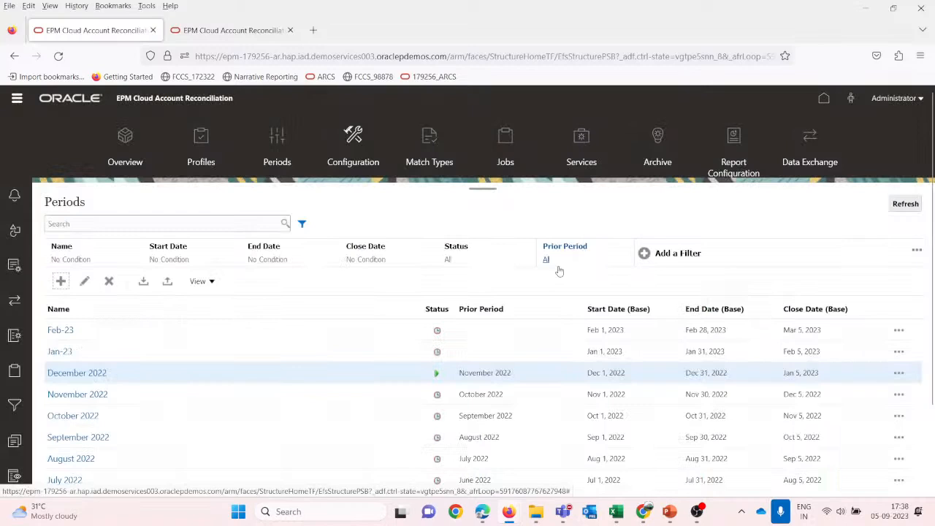
# Search the configured periods for "mar".
pyautogui.click(87, 222)
pyautogui.write('mar')
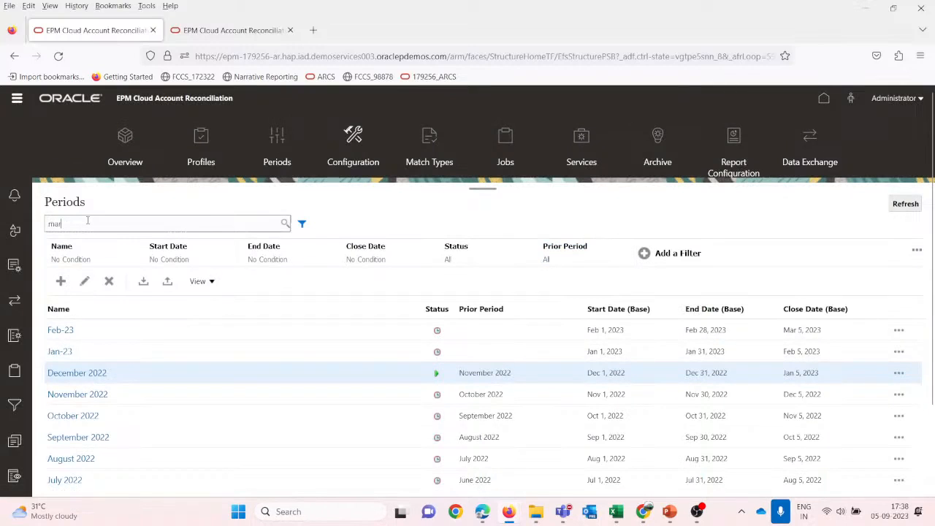
pyautogui.press('Return')
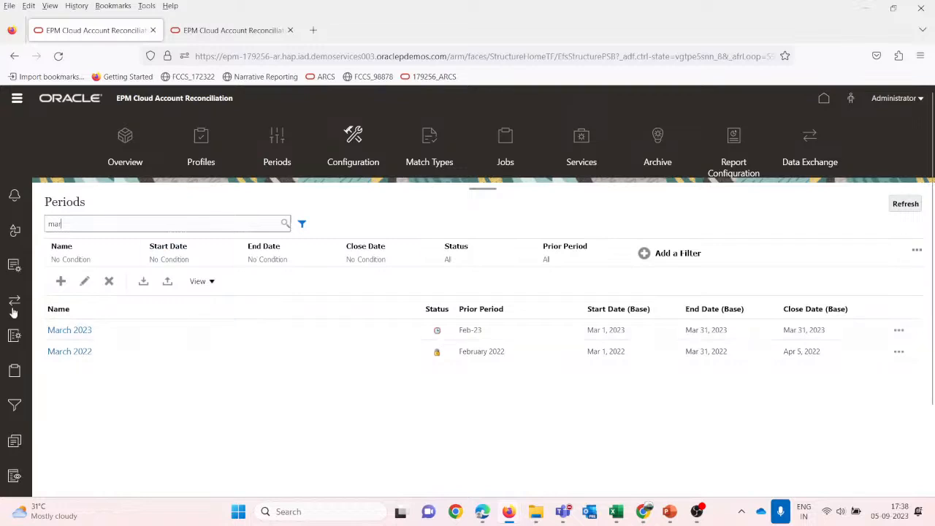
# Set the March 2023 period's status to Open on the main Periods page and confirm the change.
pyautogui.click(278, 137)
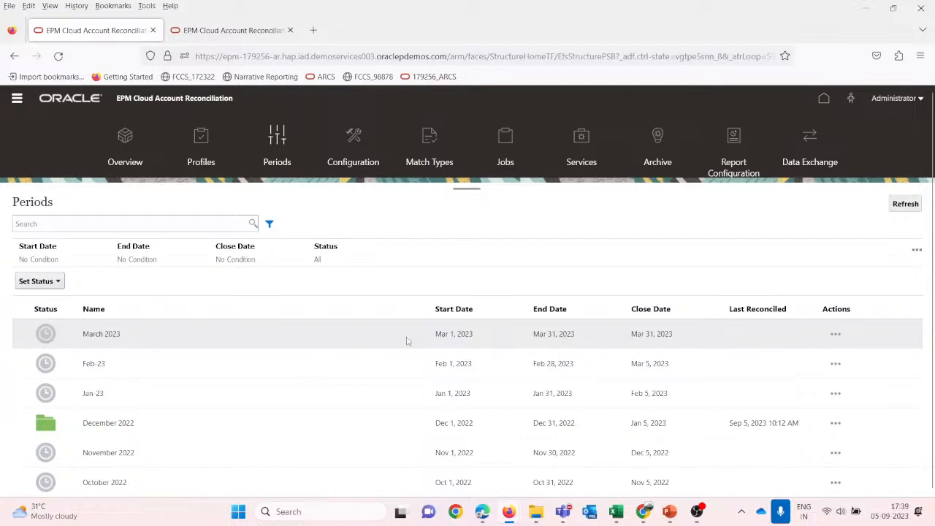
pyautogui.click(57, 283)
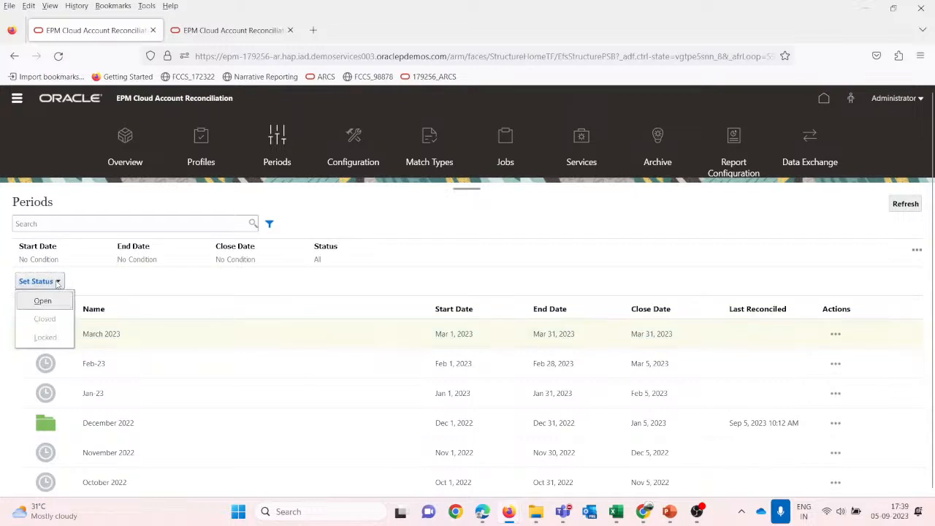
pyautogui.click(42, 301)
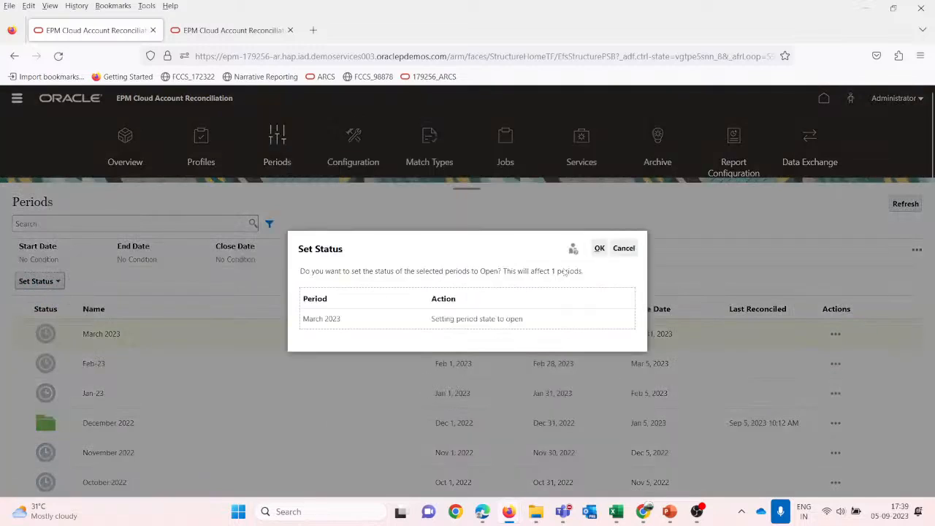
pyautogui.click(599, 248)
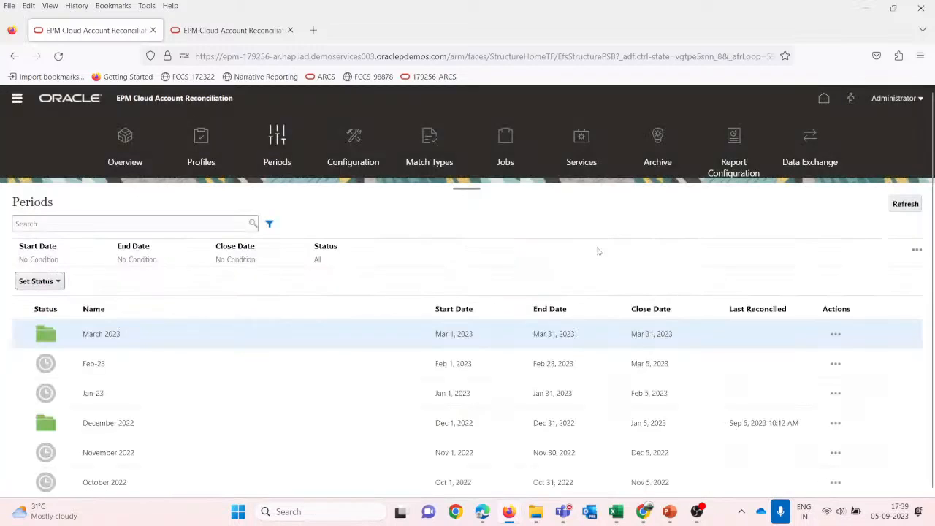
# Go back to the first session's Configuration periods after a glance at the second session, and refresh the list to check March 2023.
pyautogui.click(222, 31)
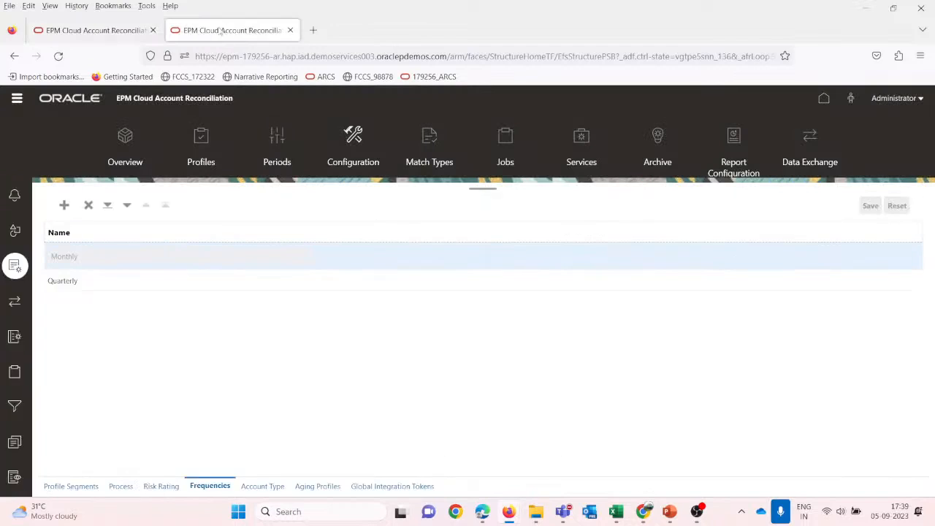
pyautogui.click(91, 29)
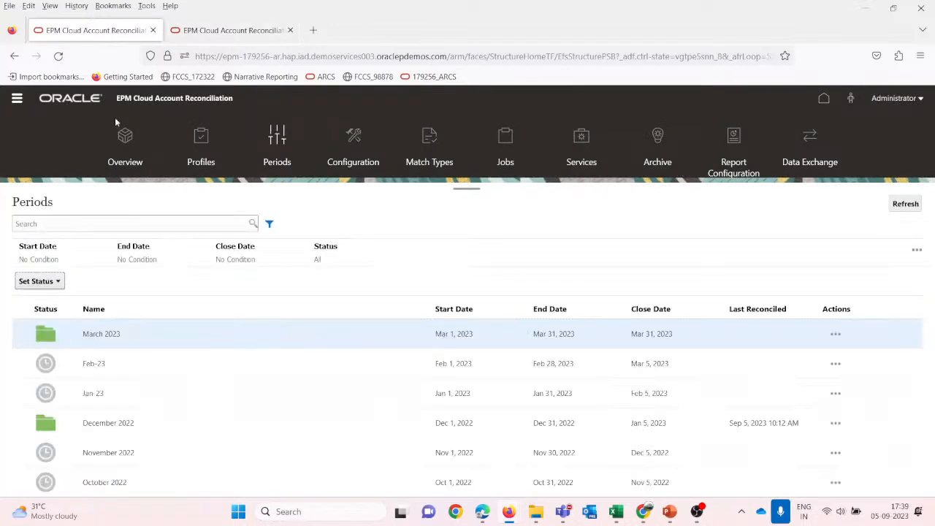
pyautogui.click(349, 140)
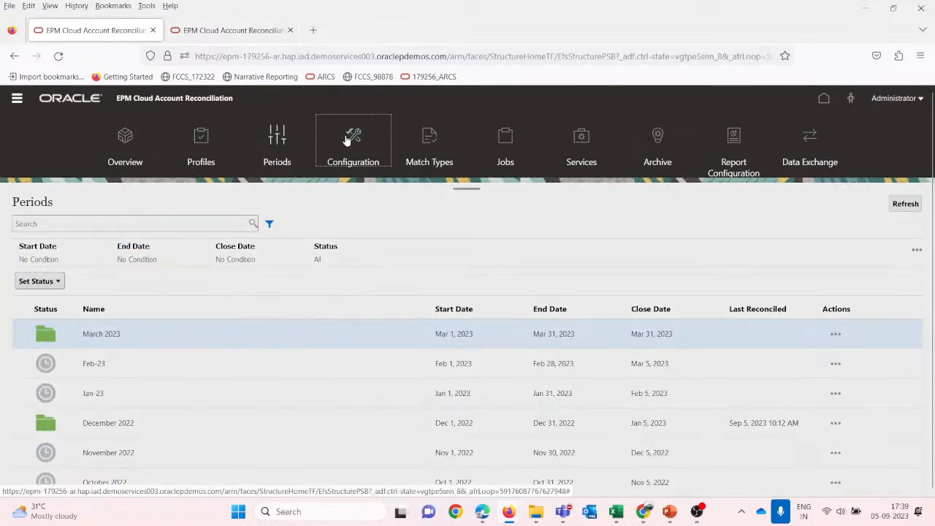
pyautogui.scroll(-5, 37, 433)
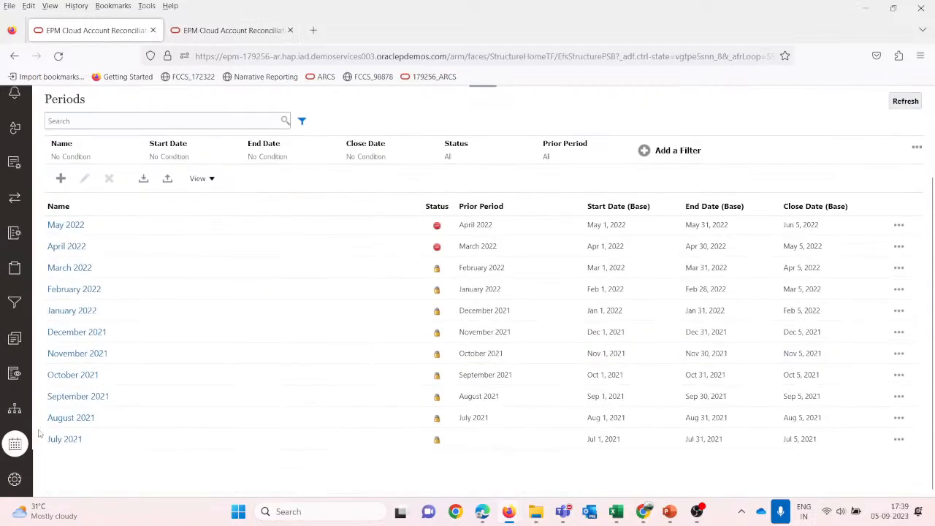
pyautogui.scroll(5, 37, 446)
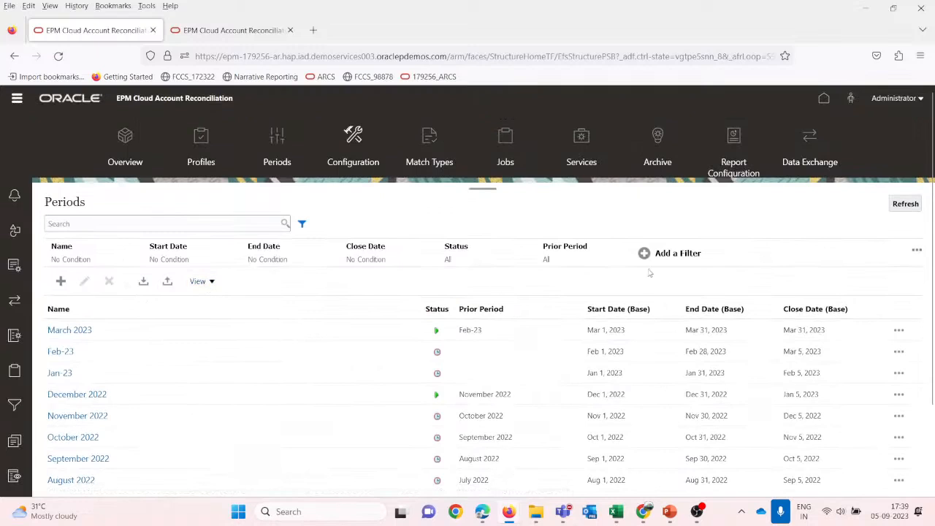
pyautogui.click(905, 204)
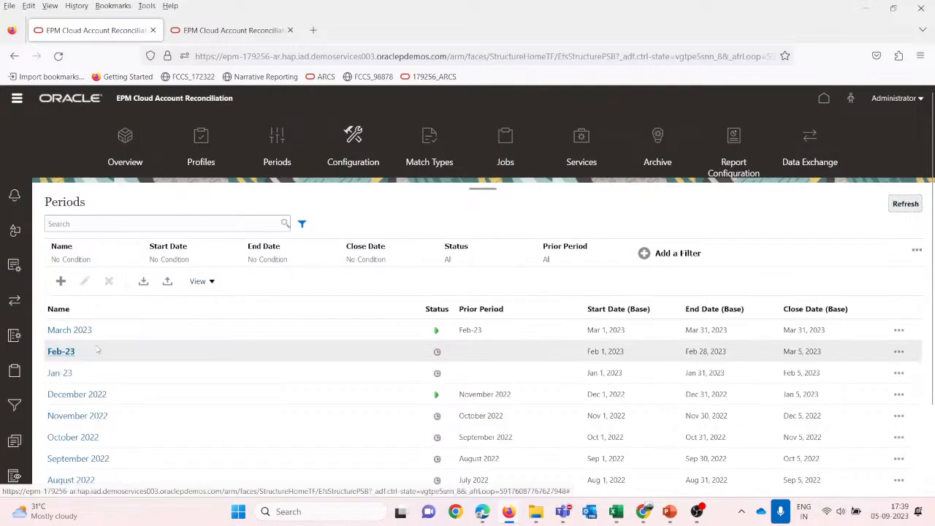
# Check the status of March 2023 in the configured periods and review the older periods down to July 2021.
pyautogui.click(430, 335)
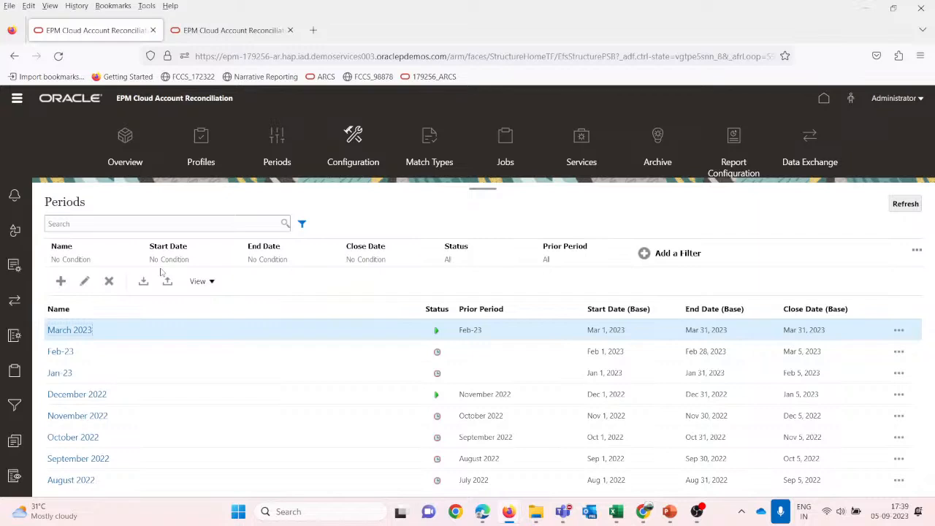
pyautogui.click(20, 101)
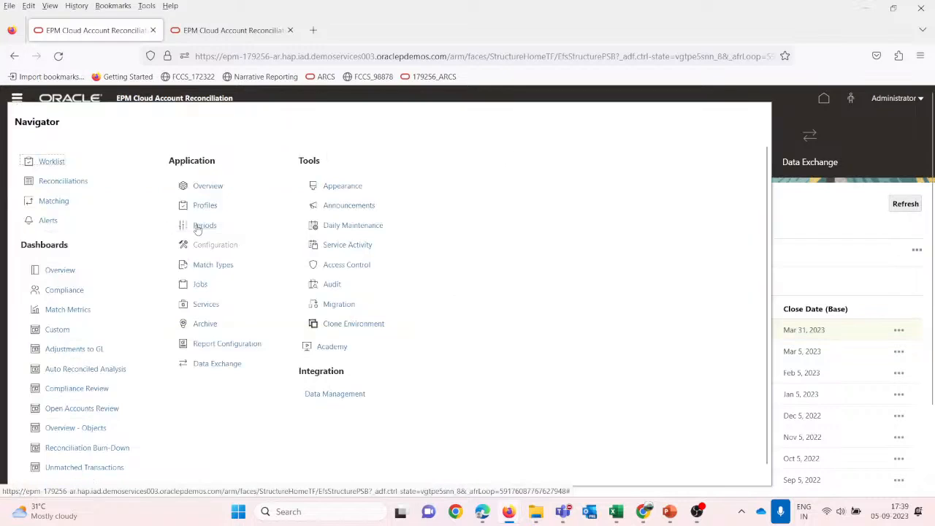
pyautogui.click(208, 226)
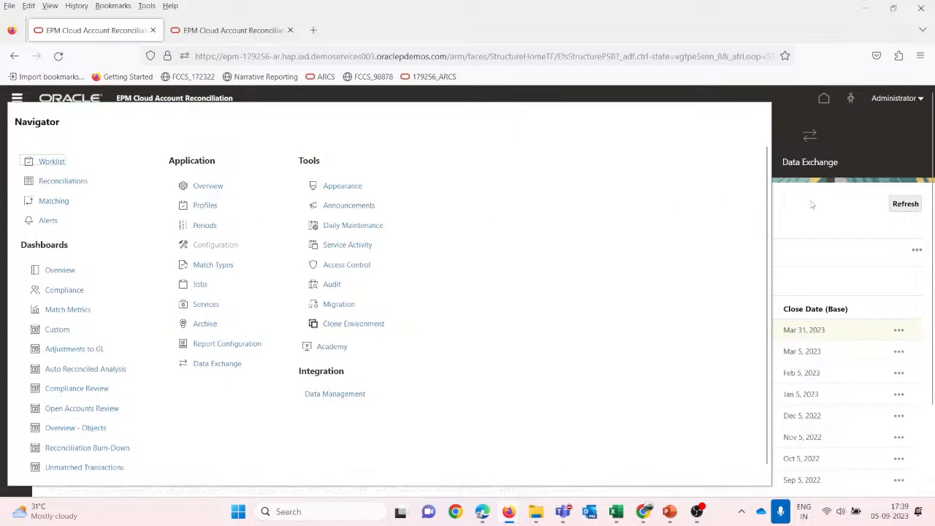
pyautogui.scroll(-5, 292, 423)
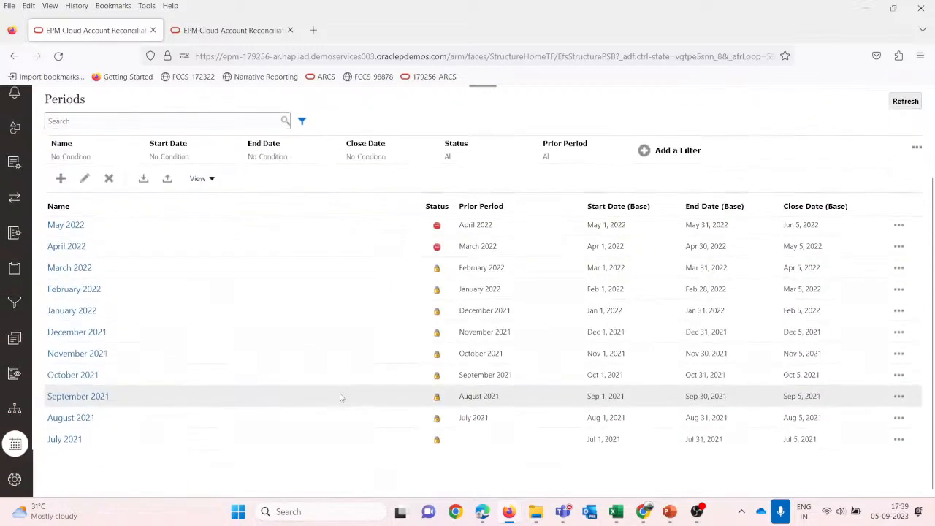
# Switch to the PowerPoint slide show, view the Periods configuration slide, advance it, and return to the browser.
pyautogui.moveTo(670, 513)
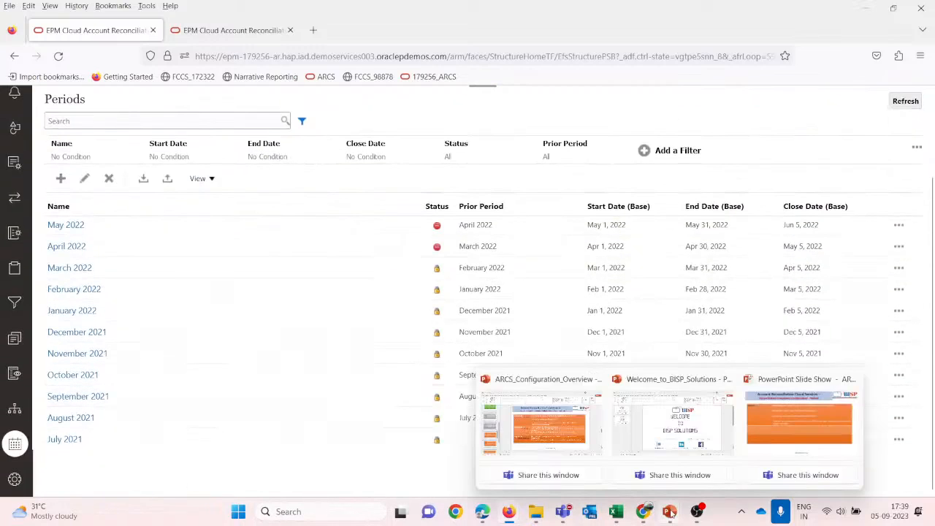
pyautogui.click(804, 431)
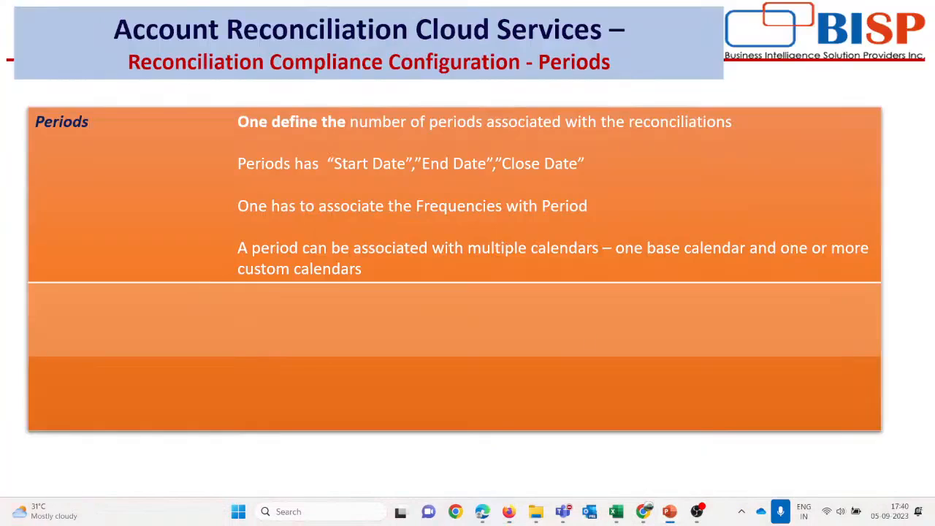
pyautogui.click(110, 194)
pyautogui.hotkey('alt', 'Tab')
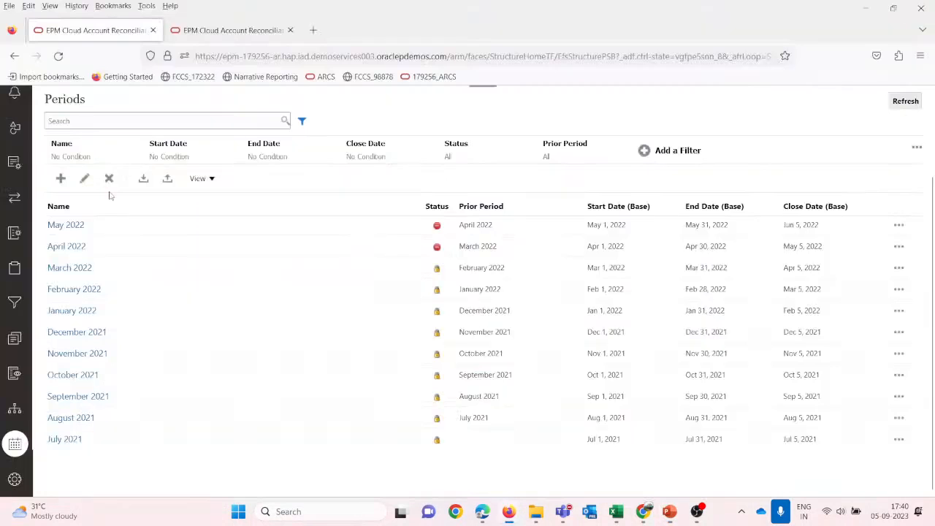
# Switch to the second Account Reconciliation session and go from its home page to the main application Periods page.
pyautogui.hotkey('ctrl', 'Tab')
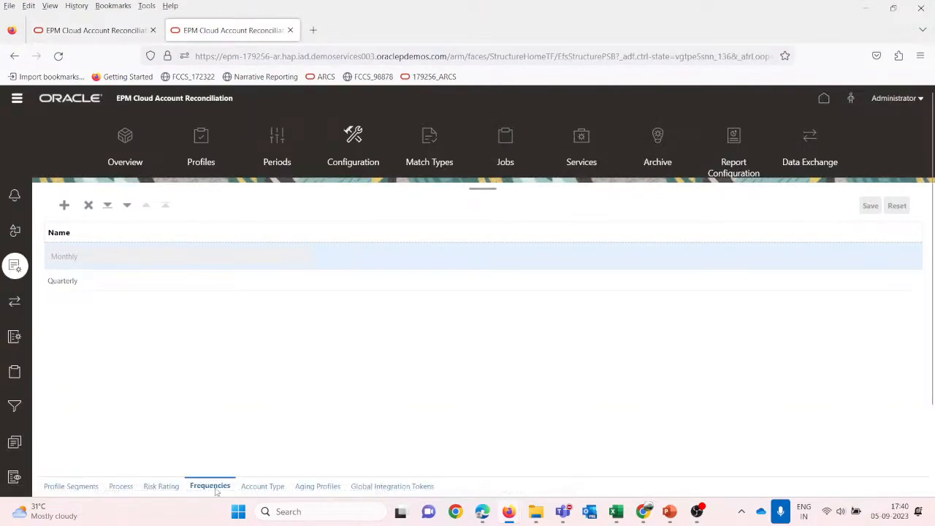
pyautogui.click(822, 101)
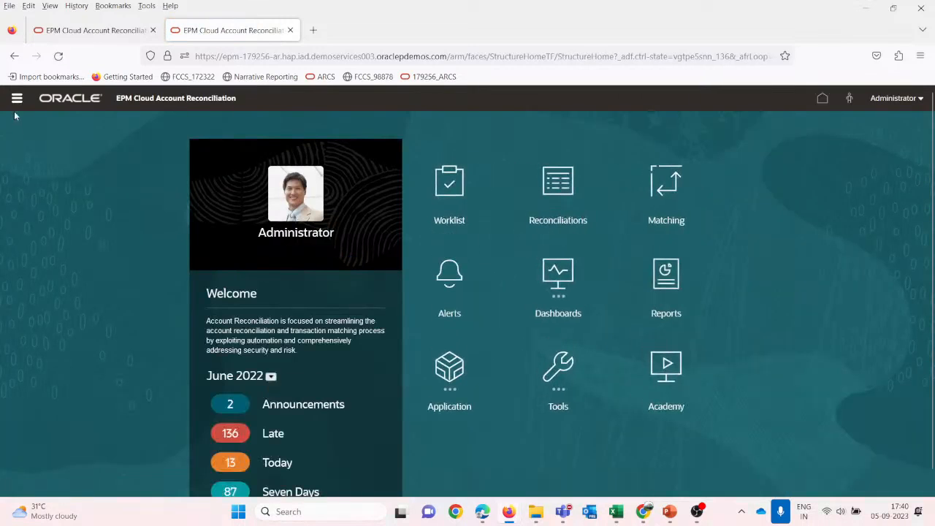
pyautogui.click(14, 102)
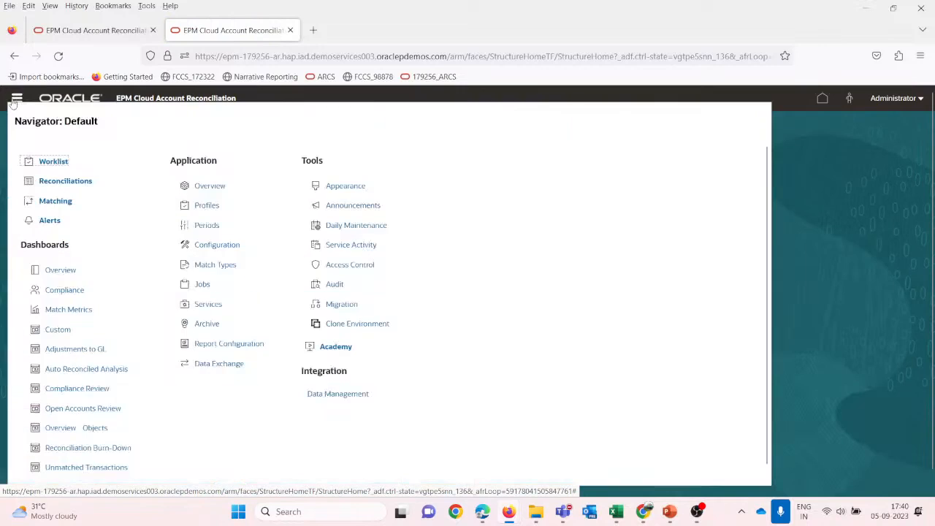
pyautogui.click(212, 227)
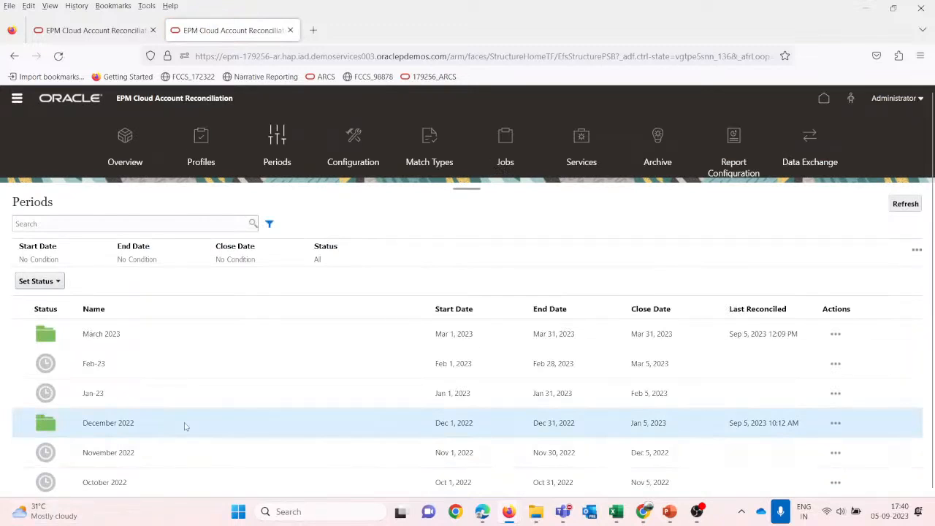
# View the Import Pre-Mapped Balances dialog for the December 2022 period and close it without importing.
pyautogui.click(835, 426)
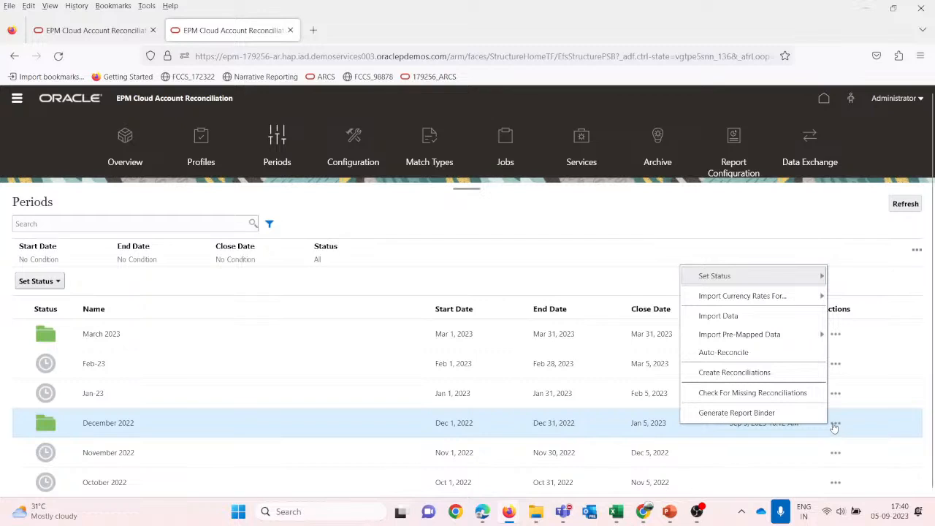
pyautogui.click(734, 339)
pyautogui.click(610, 339)
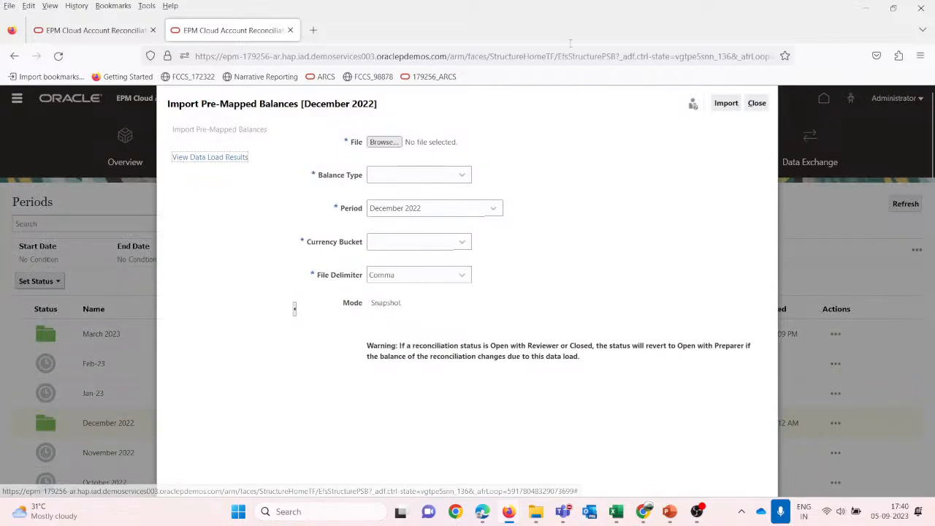
pyautogui.click(756, 103)
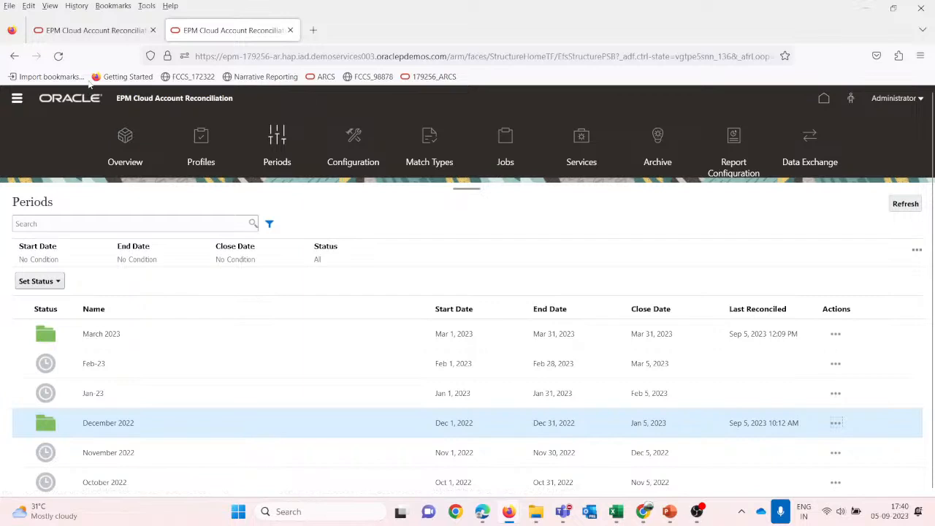
# View the Import Pre-Mapped Balances dialog for the Feb-23 period and close it without importing.
pyautogui.click(124, 366)
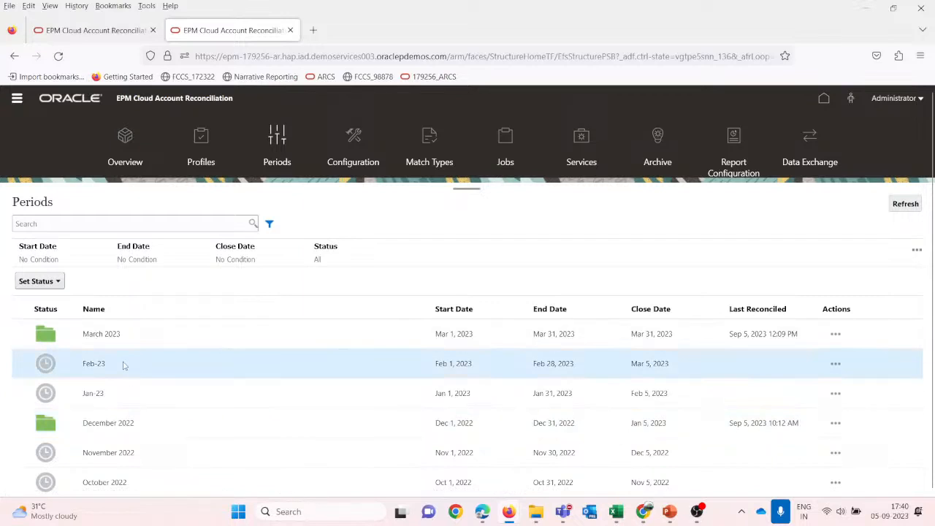
pyautogui.click(835, 363)
pyautogui.moveTo(760, 275)
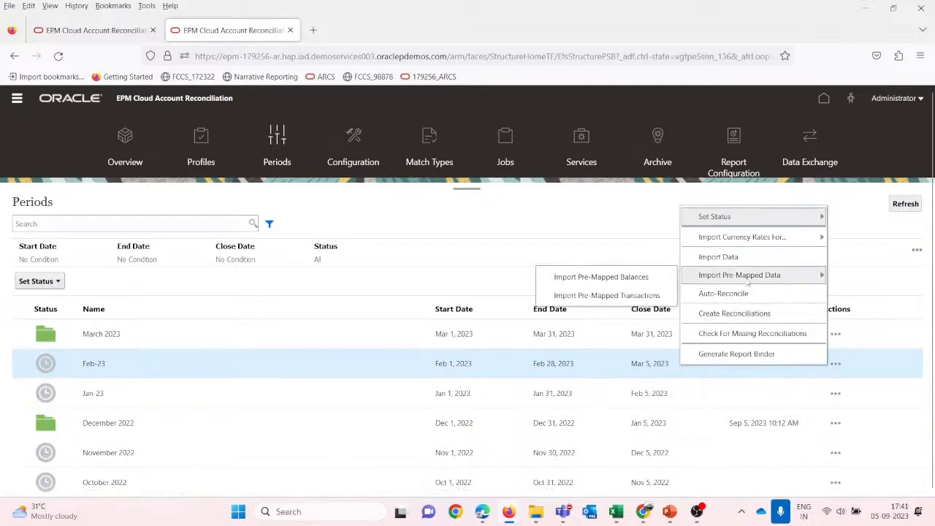
pyautogui.click(608, 276)
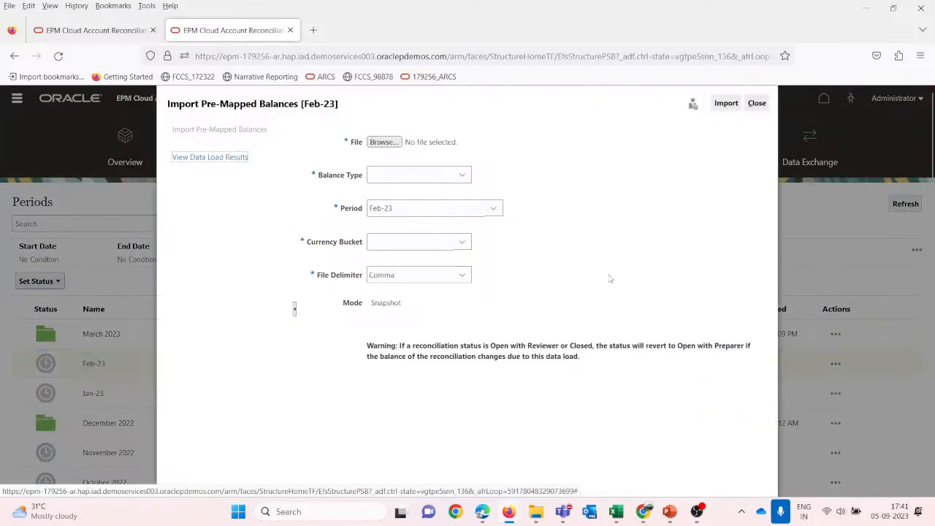
pyautogui.click(756, 103)
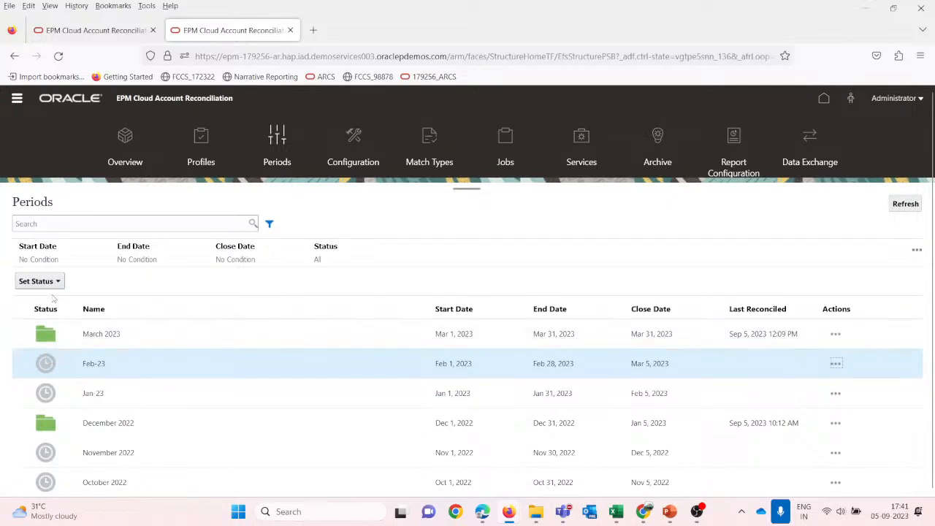
# Set the March 2023 period's status to Locked and confirm the change.
pyautogui.scroll(-10, 167, 393)
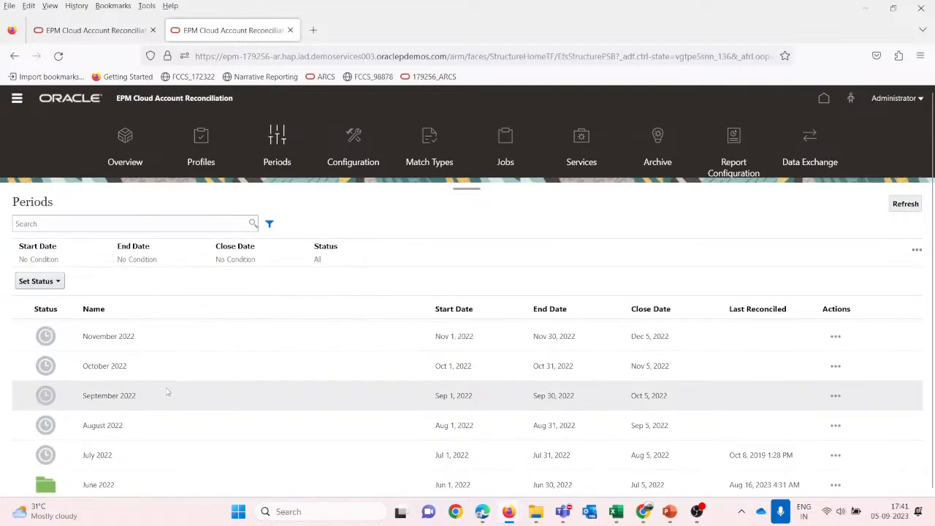
pyautogui.scroll(10, 167, 392)
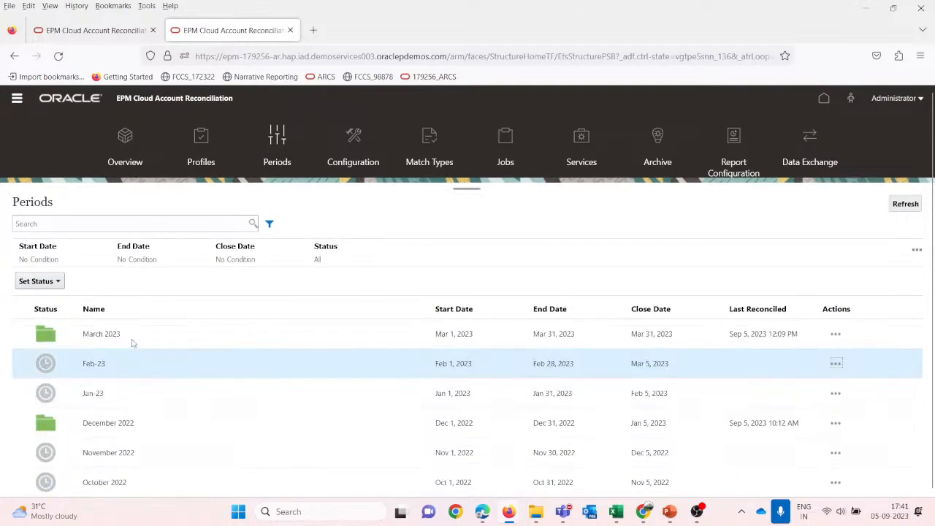
pyautogui.click(115, 330)
pyautogui.click(36, 282)
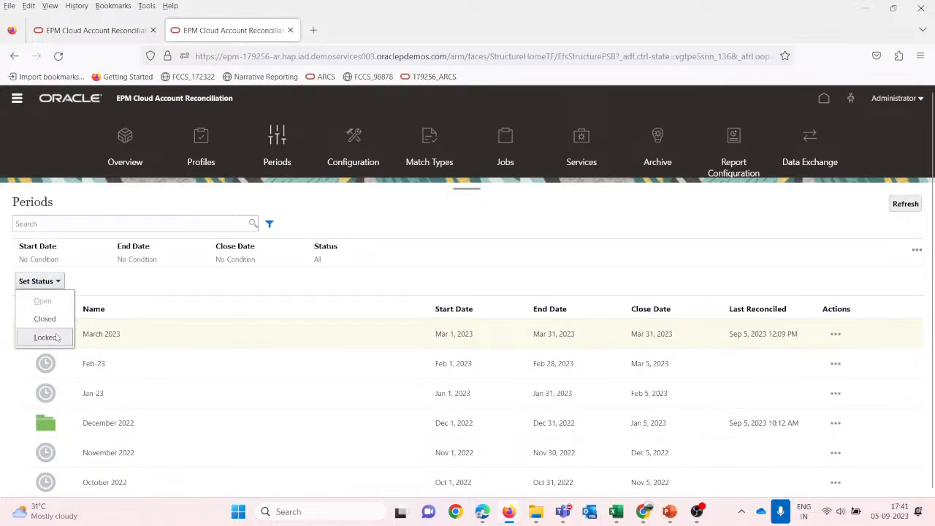
pyautogui.click(46, 337)
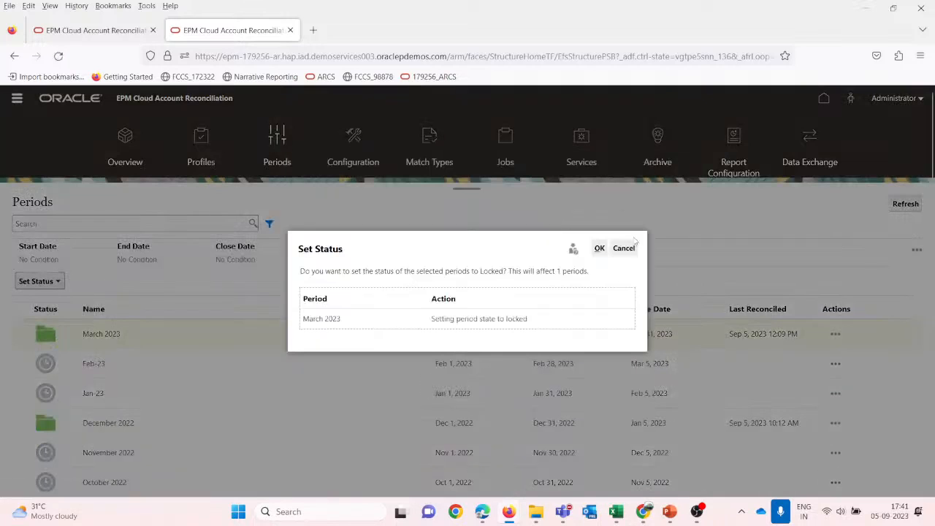
pyautogui.click(598, 249)
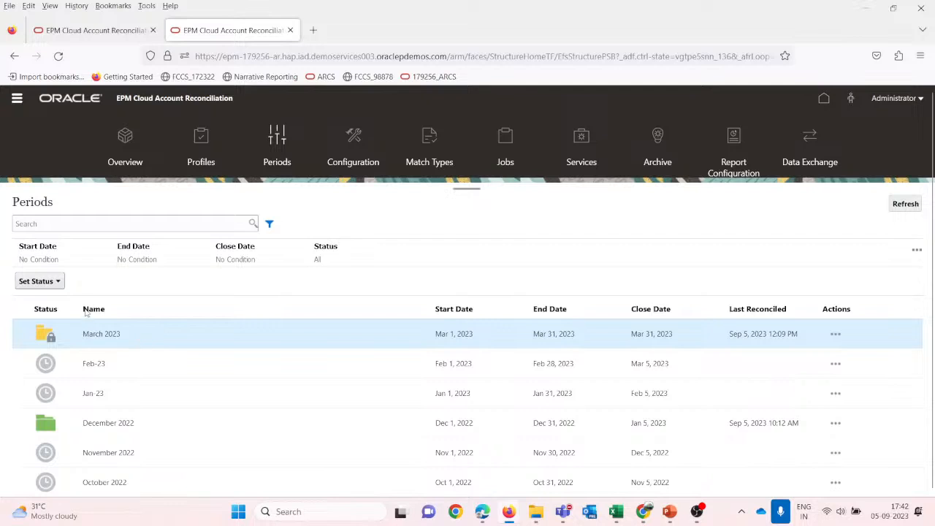
# Set the locked March 2023 period's status back to Open and confirm the change.
pyautogui.click(59, 282)
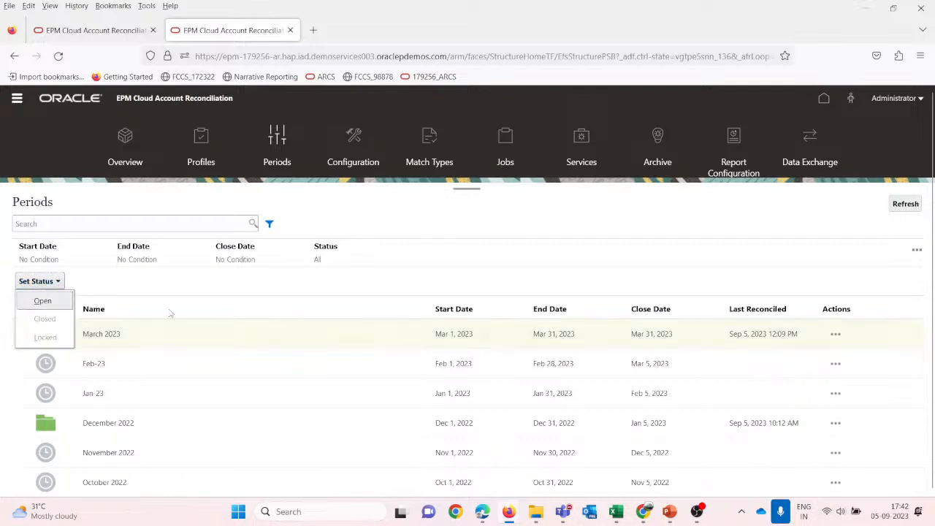
pyautogui.click(44, 298)
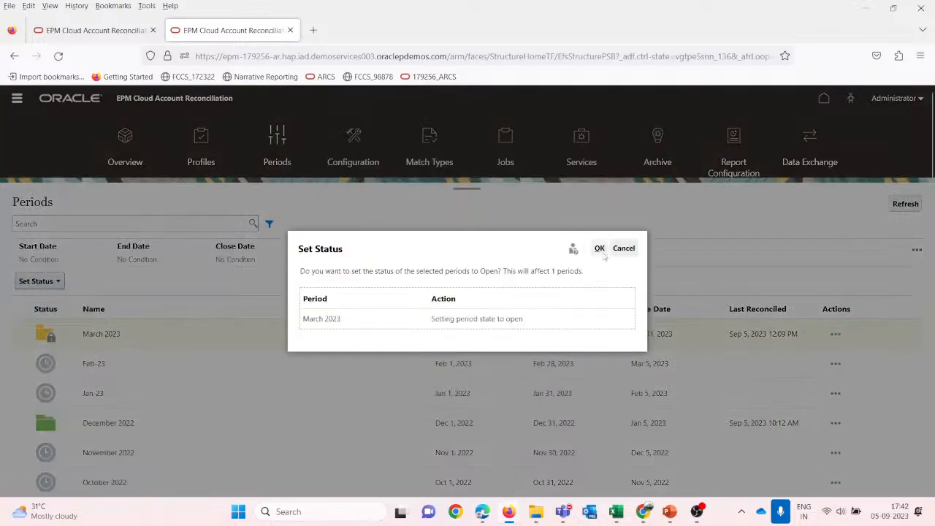
pyautogui.click(599, 249)
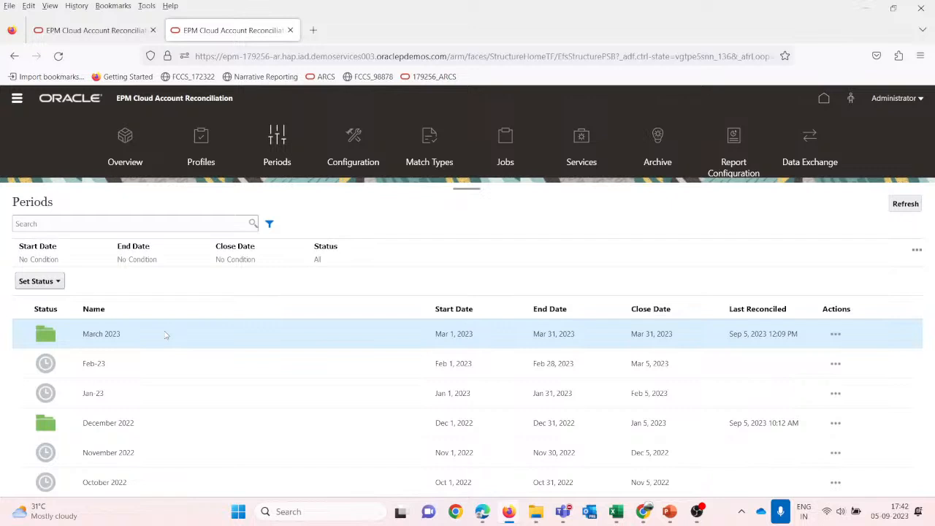
pyautogui.scroll(-5, 166, 344)
pyautogui.moveTo(51, 360)
pyautogui.scroll(5, 50, 360)
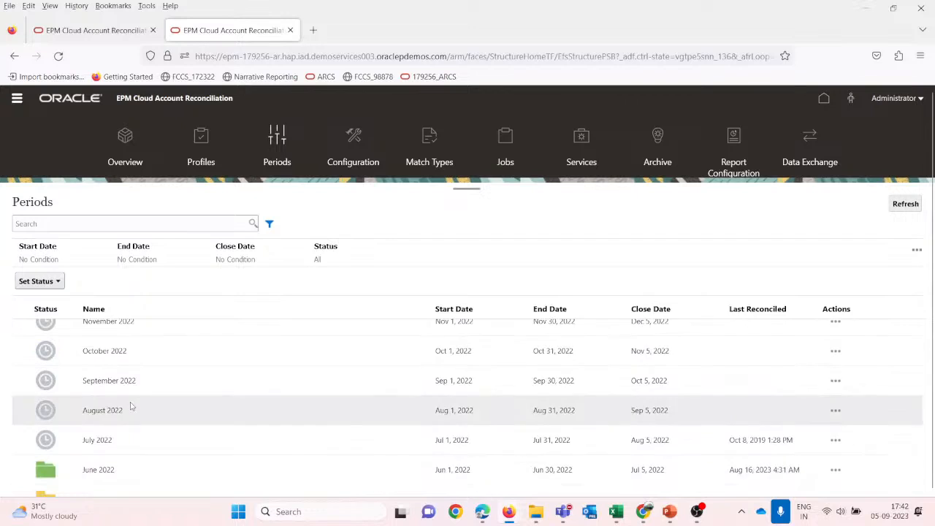
pyautogui.click(37, 282)
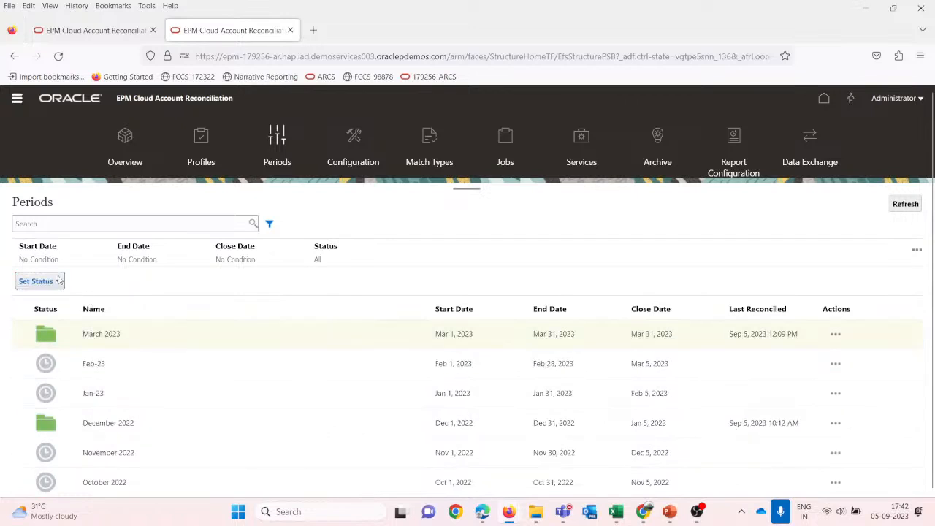
pyautogui.click(166, 339)
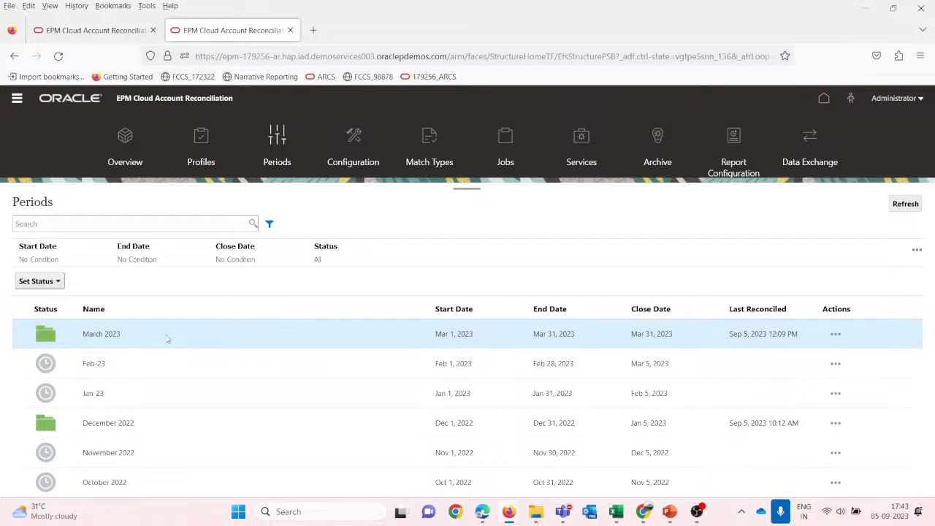
# Go back to the first session and switch to the PowerPoint slide show to read the Format configuration slide.
pyautogui.click(75, 33)
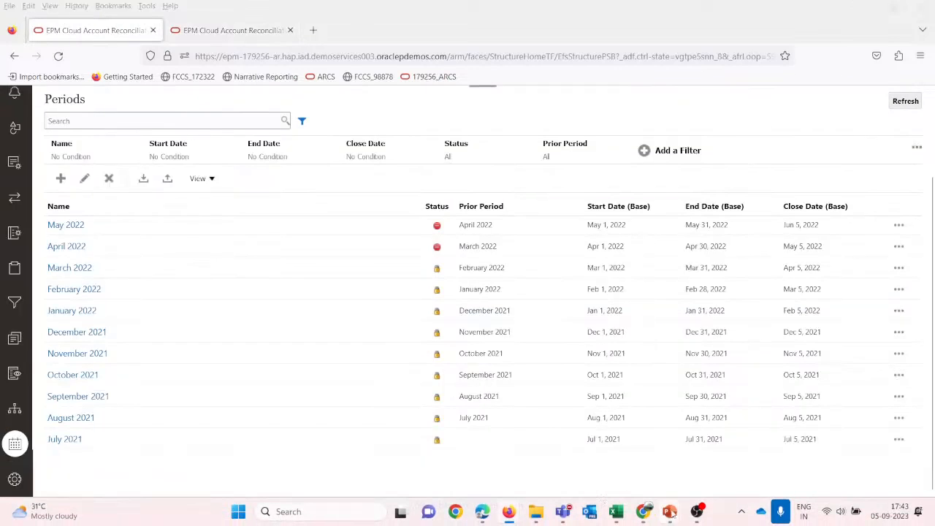
pyautogui.moveTo(673, 513)
pyautogui.click(804, 431)
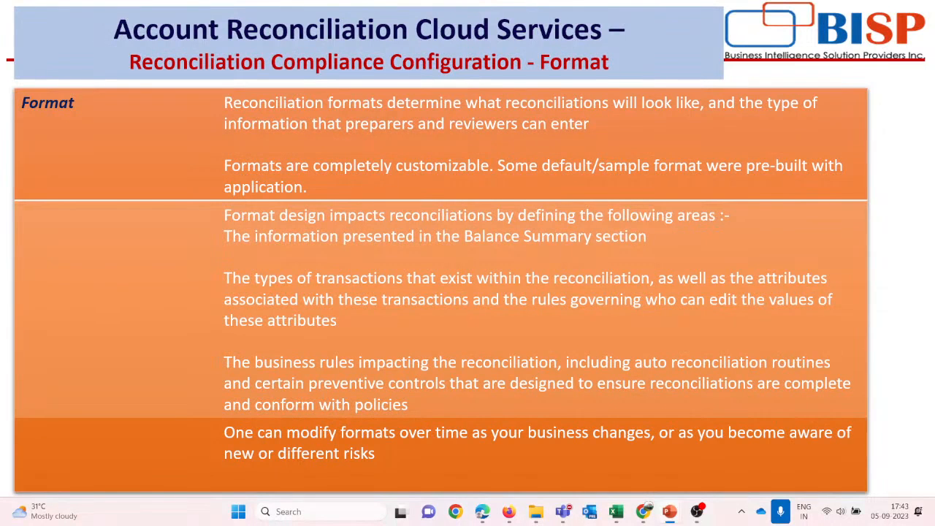
pyautogui.press('Left')
pyautogui.press('Right')
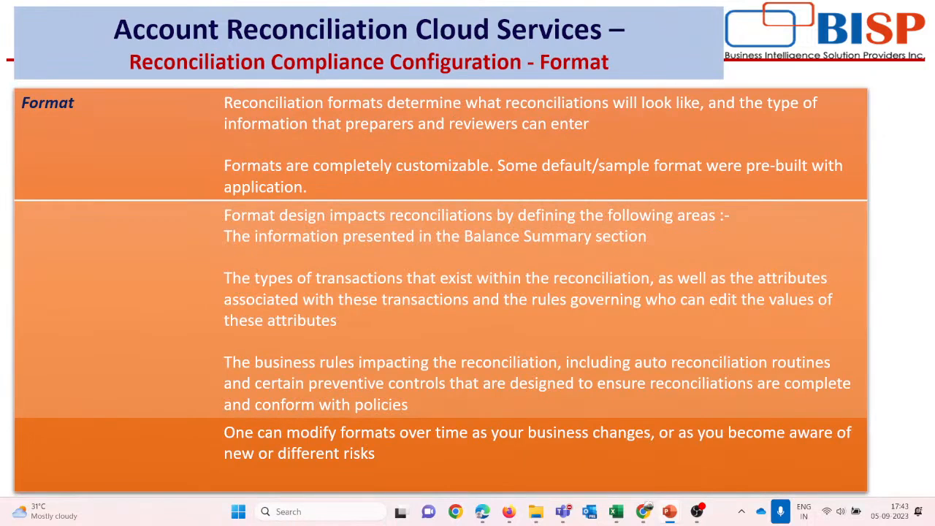
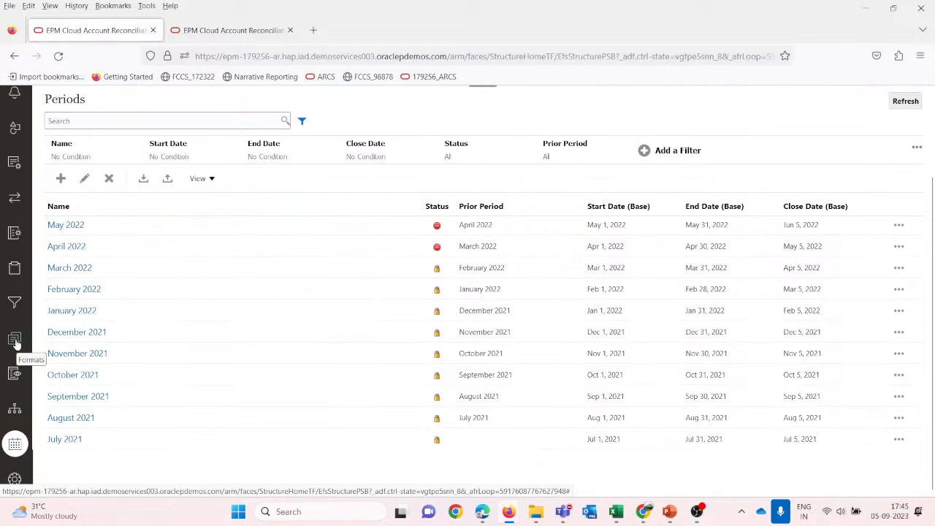
# Show the configured Formats in the first browser session and open the Accounts Receivable format for editing.
pyautogui.click(15, 340)
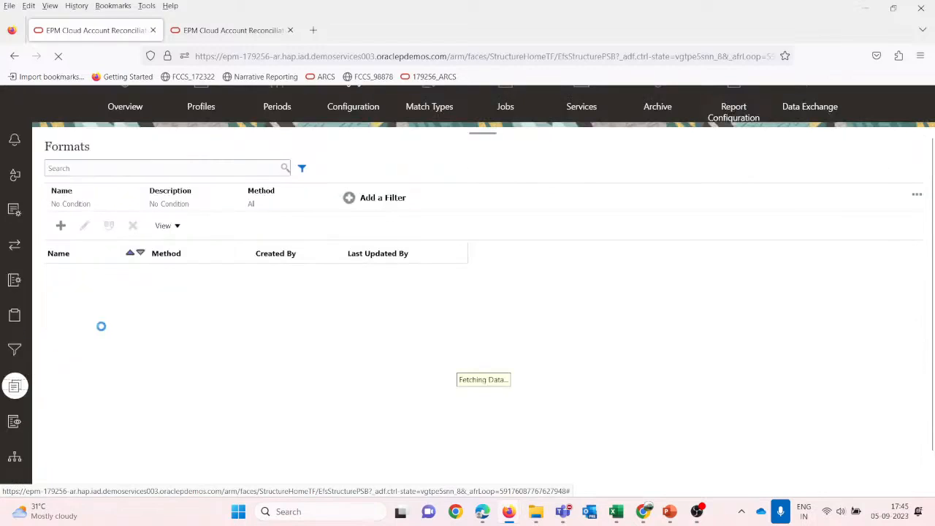
pyautogui.click(111, 301)
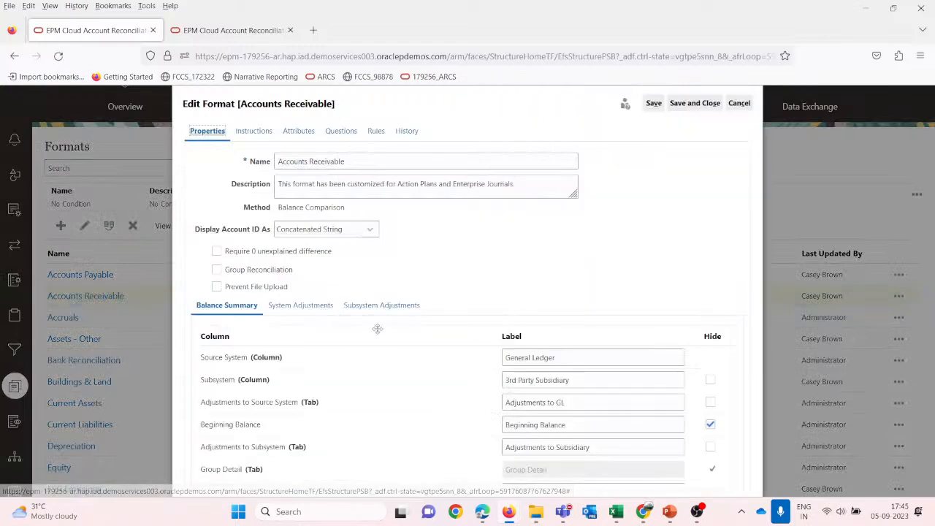
# Review the Accounts Receivable format's balance summary, system and subsystem adjustments, and its instructions.
pyautogui.scroll(-2, 340, 376)
pyautogui.scroll(2, 337, 374)
pyautogui.scroll(1, 336, 373)
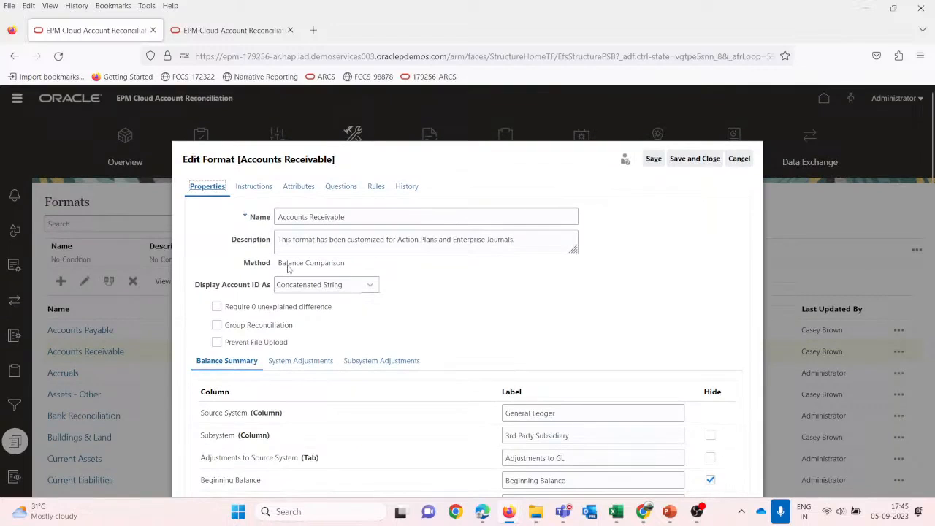
pyautogui.click(299, 268)
pyautogui.click(296, 420)
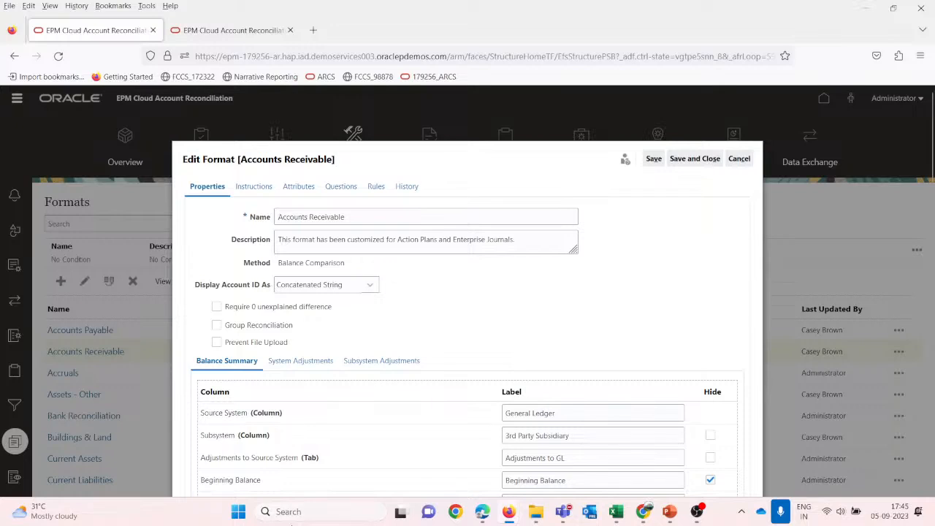
pyautogui.click(300, 361)
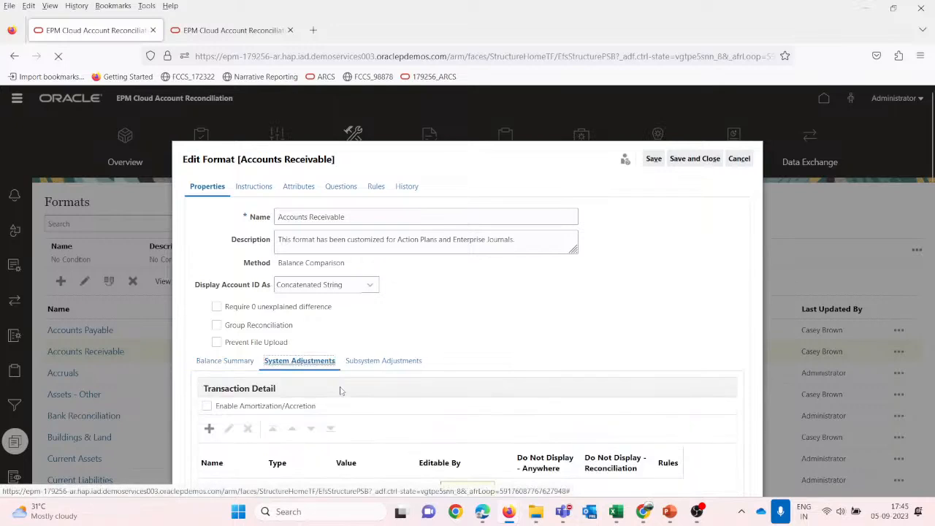
pyautogui.click(376, 363)
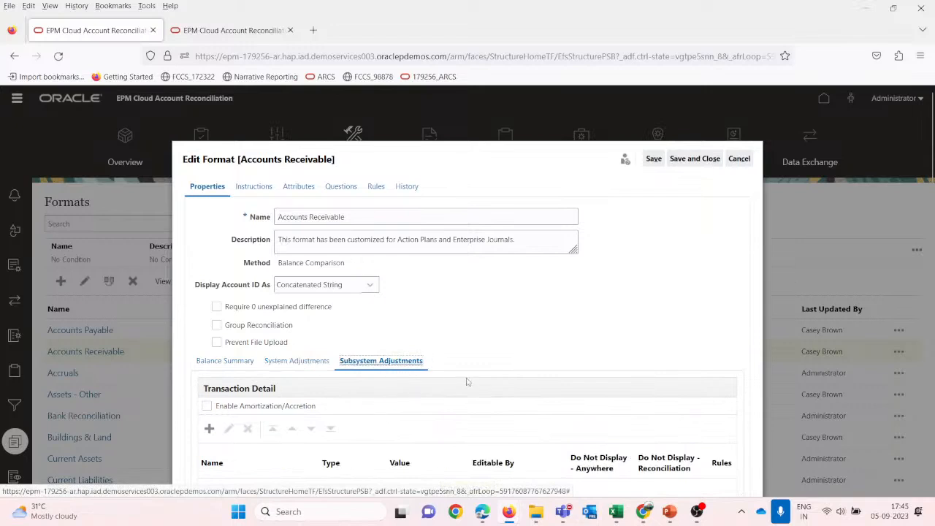
pyautogui.click(353, 287)
pyautogui.click(354, 290)
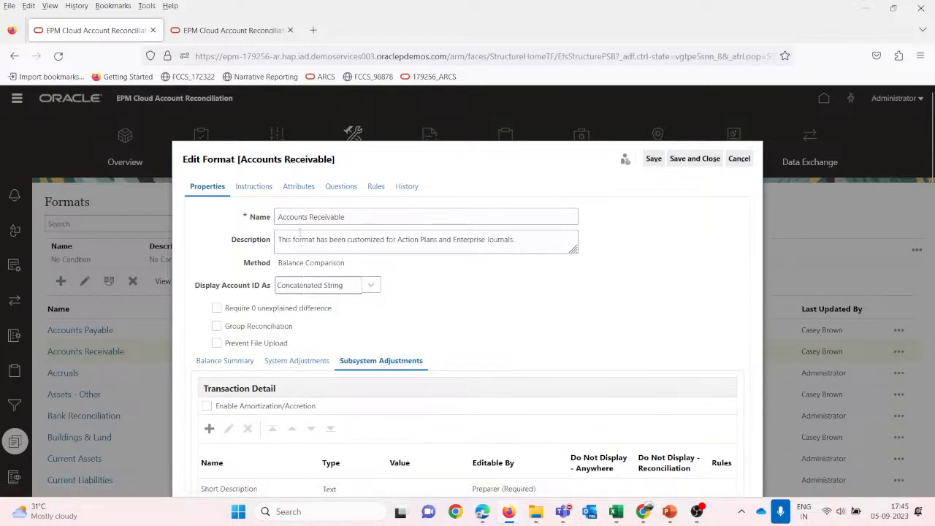
pyautogui.click(255, 188)
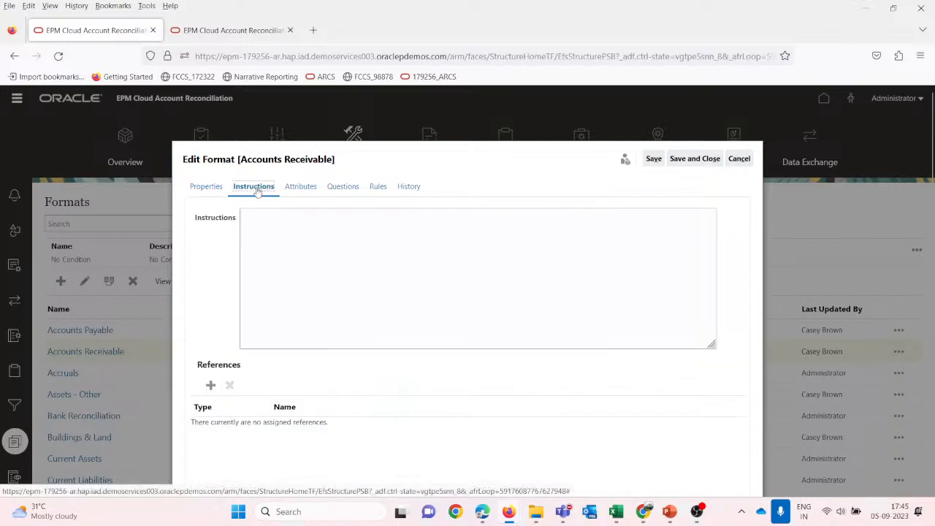
pyautogui.click(279, 233)
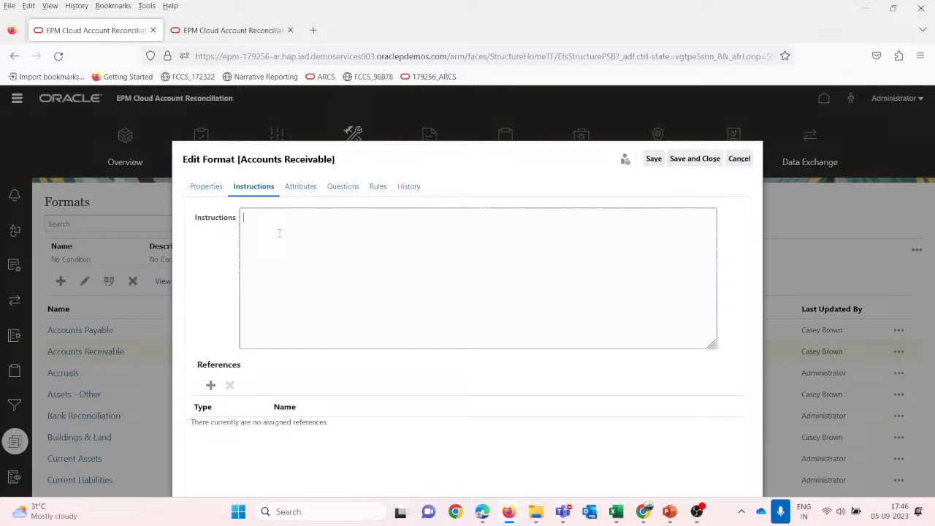
# Try assigning the Accounting Date attribute to the Accounts Receivable format, glance at the Format slide, and discard the assignment.
pyautogui.click(311, 188)
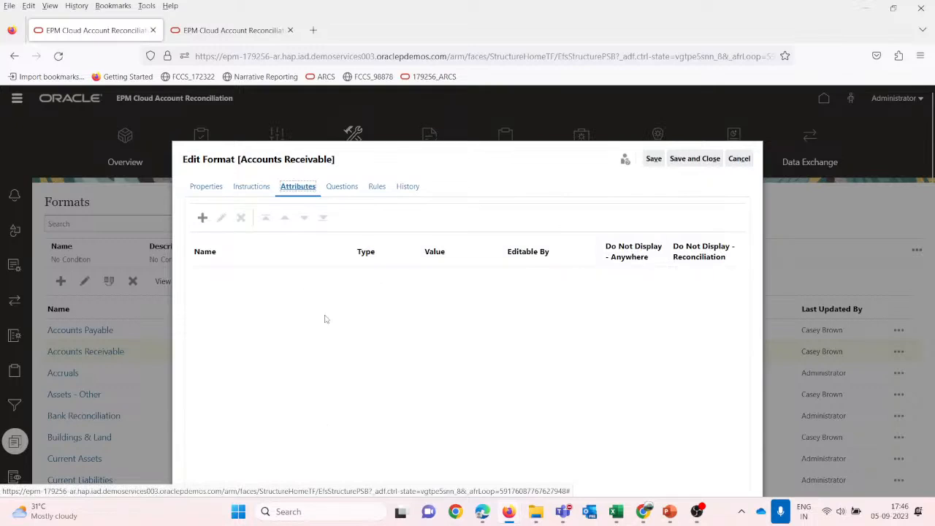
pyautogui.click(202, 218)
pyautogui.click(598, 269)
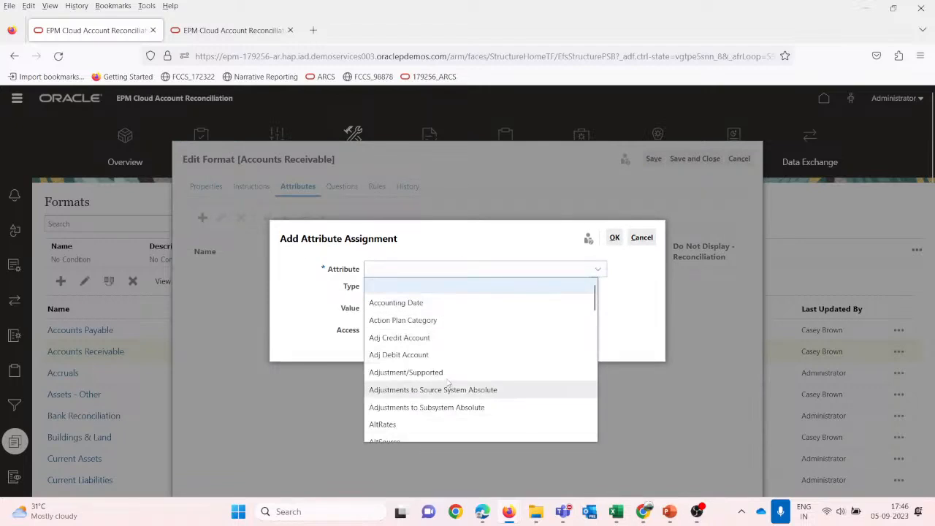
pyautogui.click(409, 303)
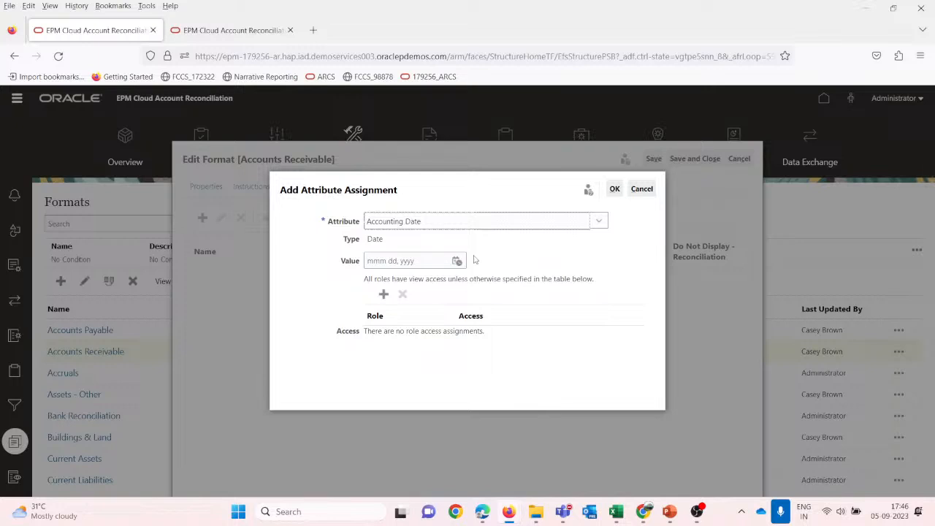
pyautogui.hotkey('alt', 'Tab')
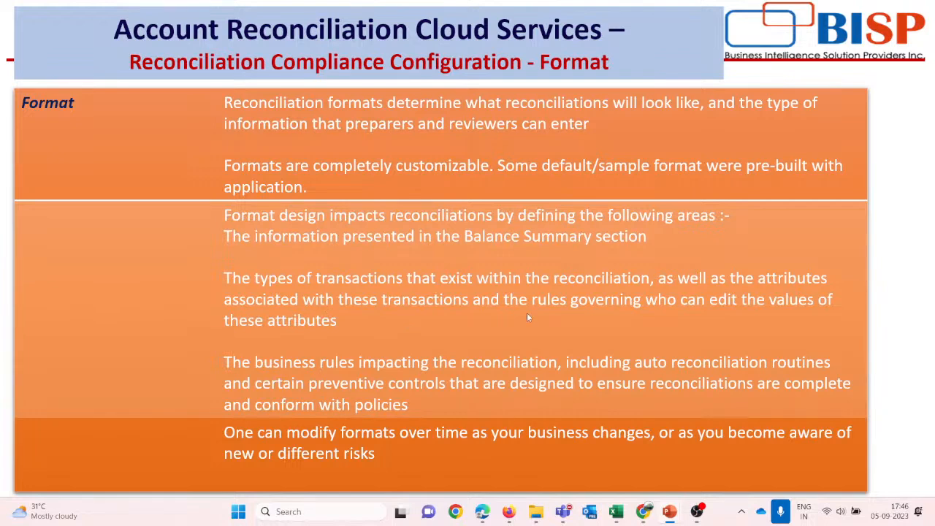
pyautogui.hotkey('alt', 'Tab')
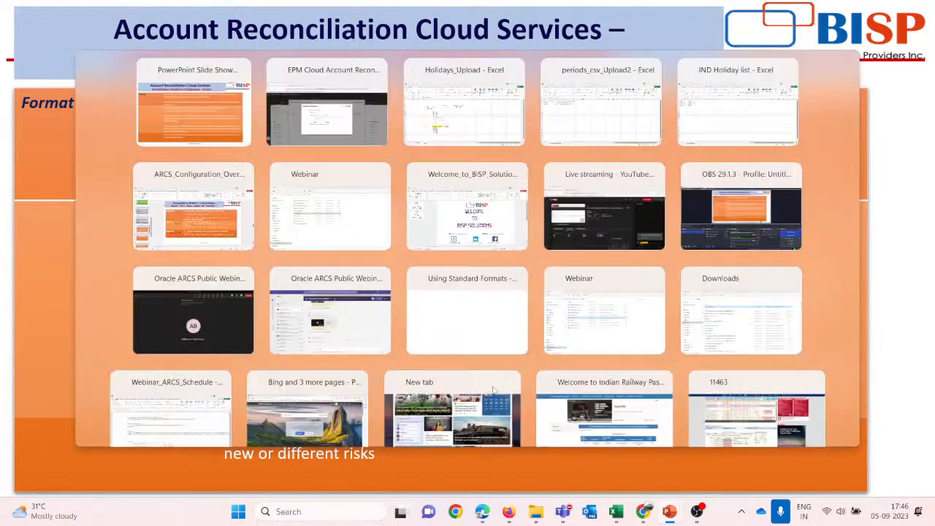
pyautogui.click(640, 193)
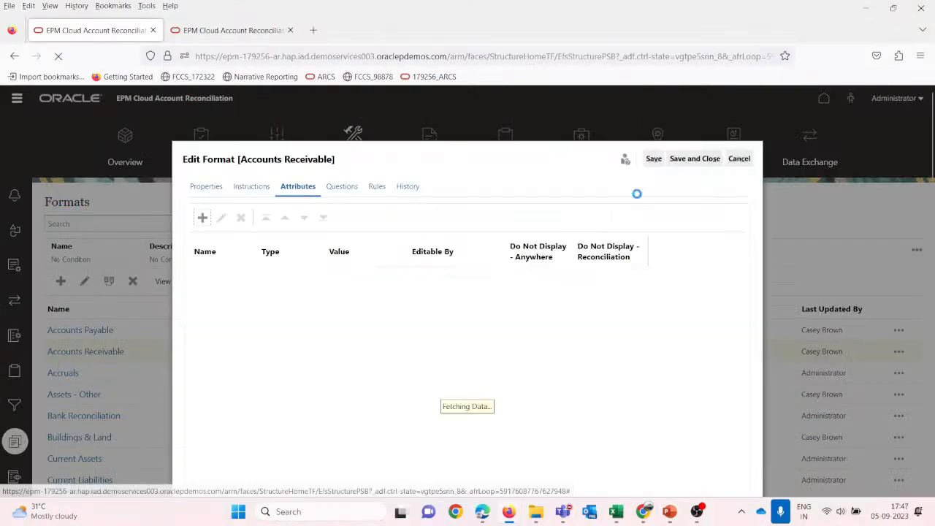
# Review the Accounts Receivable format's questions and rules, and close the format without saving.
pyautogui.click(349, 196)
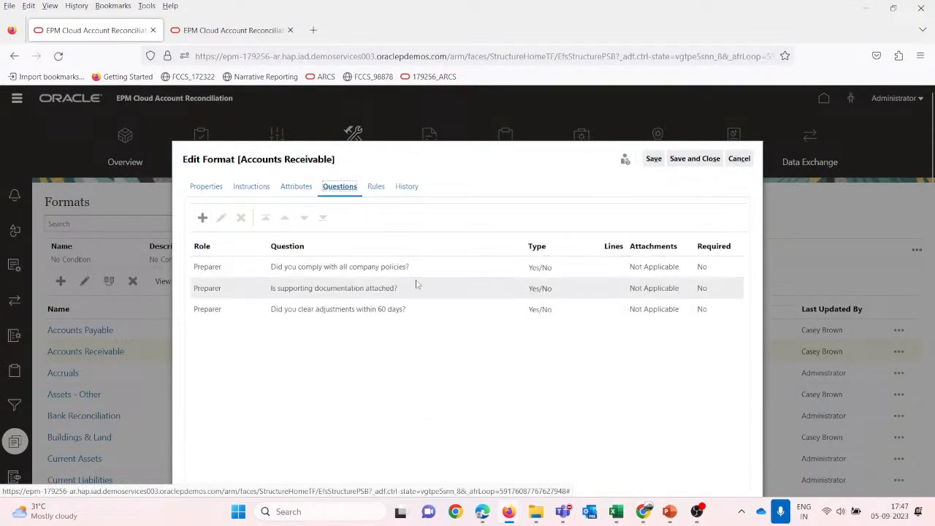
pyautogui.click(374, 187)
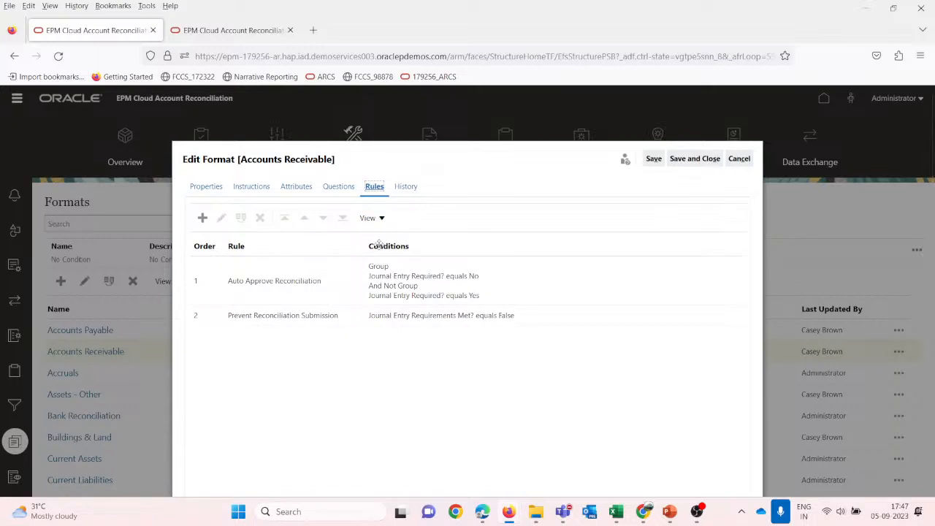
pyautogui.click(738, 159)
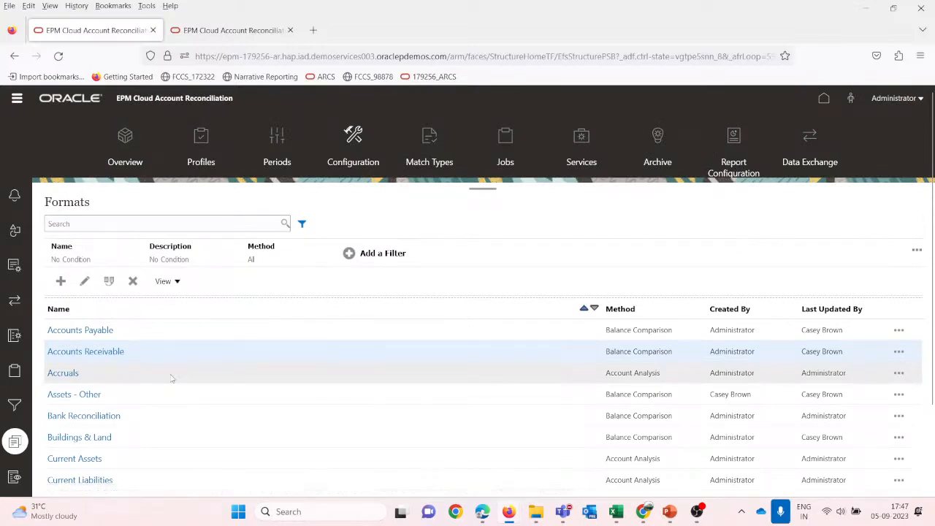
# Read the Format slides in the PowerPoint slide show and check the Accruals format's method in the browser.
pyautogui.hotkey('alt', 'Tab')
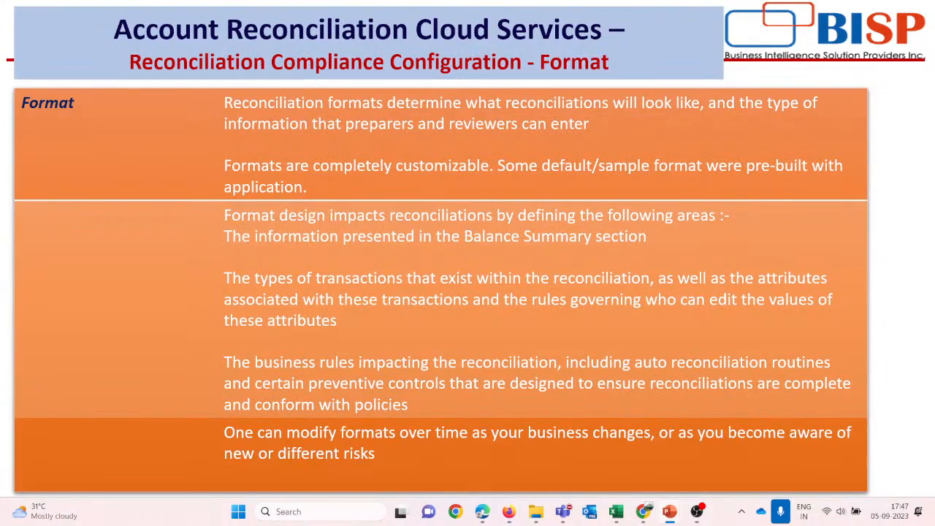
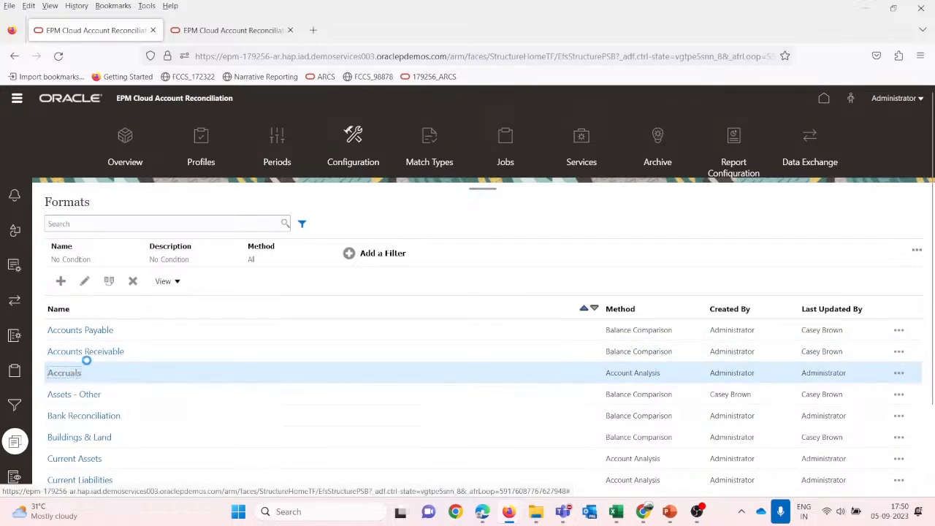
pyautogui.click(63, 372)
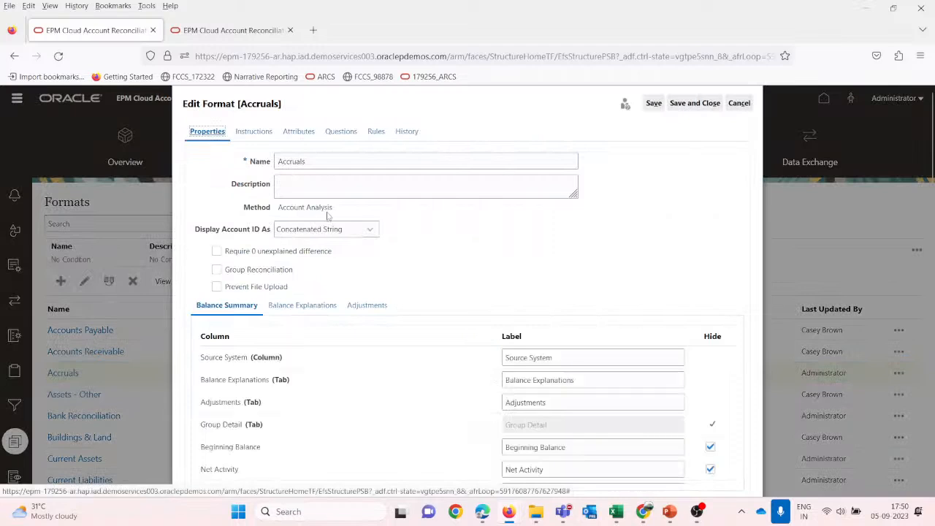
pyautogui.click(739, 103)
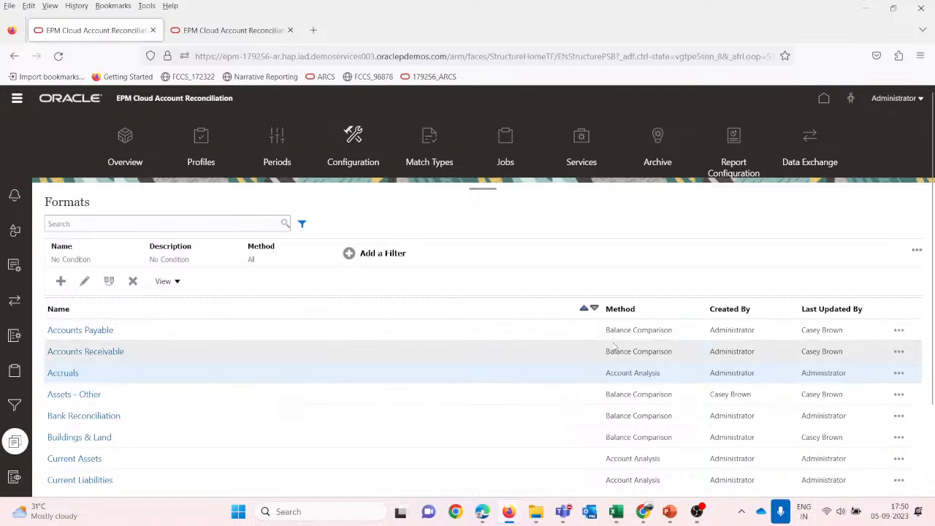
pyautogui.hotkey('alt', 'Tab')
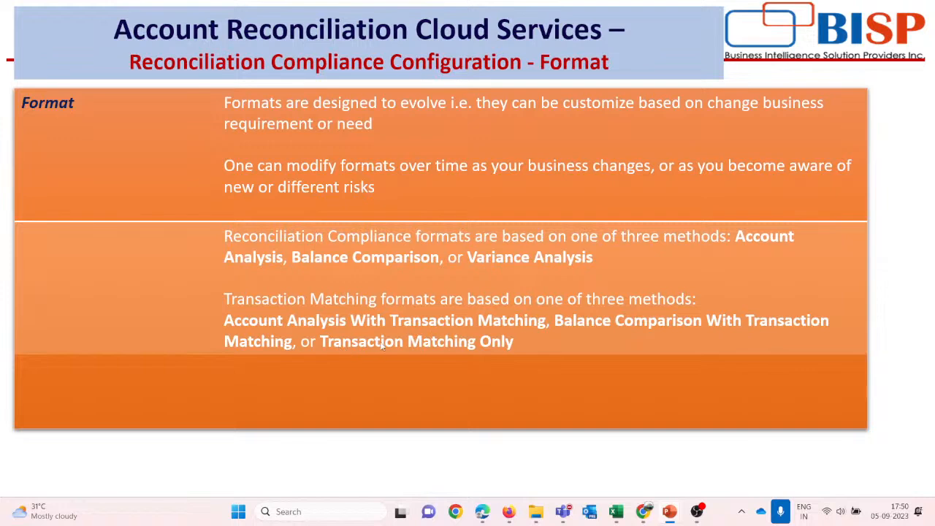
# Return to the browser, check the method of the HFM to Consolidation Historical Data Validation format, and close it without changes.
pyautogui.hotkey('alt', 'Tab')
pyautogui.scroll(-5, 585, 384)
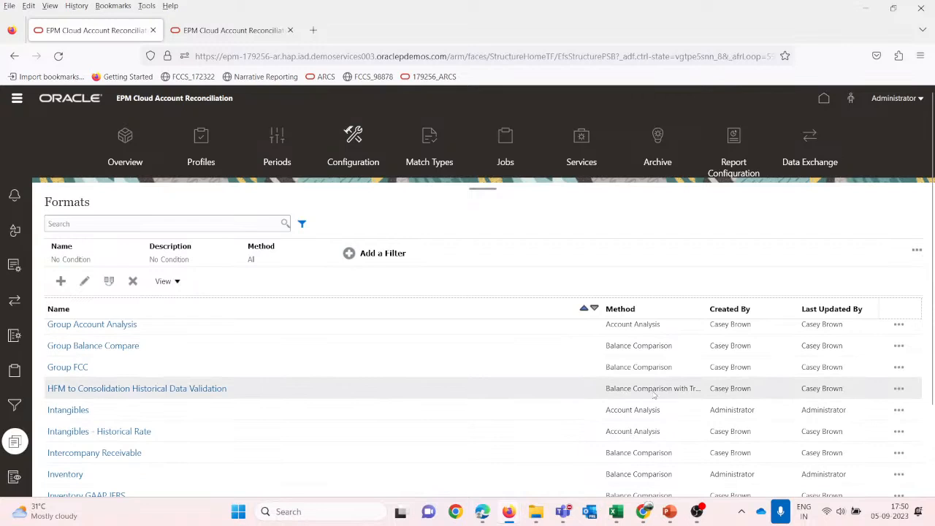
pyautogui.click(117, 388)
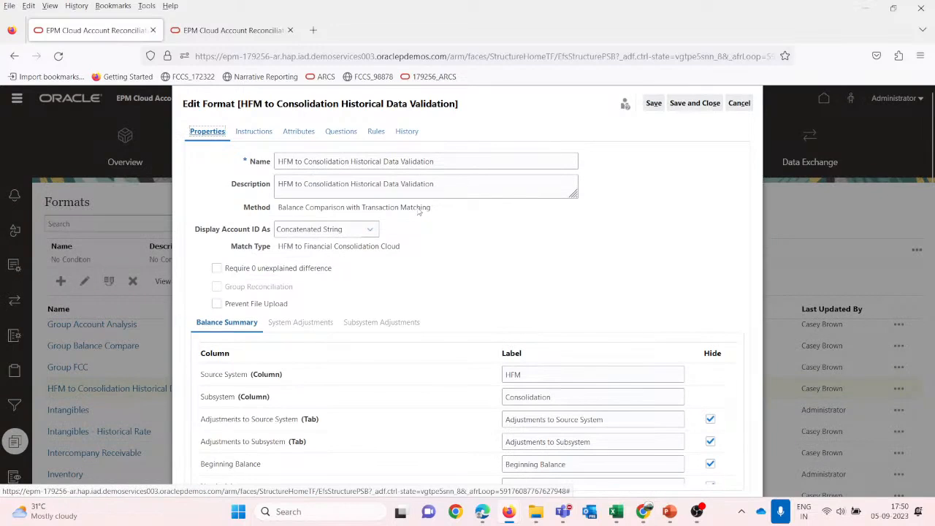
pyautogui.click(740, 104)
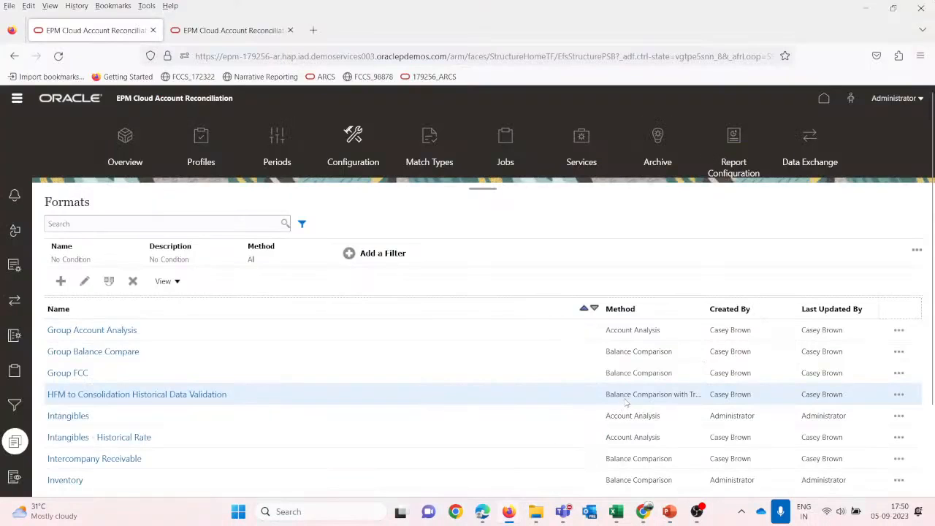
pyautogui.click(179, 394)
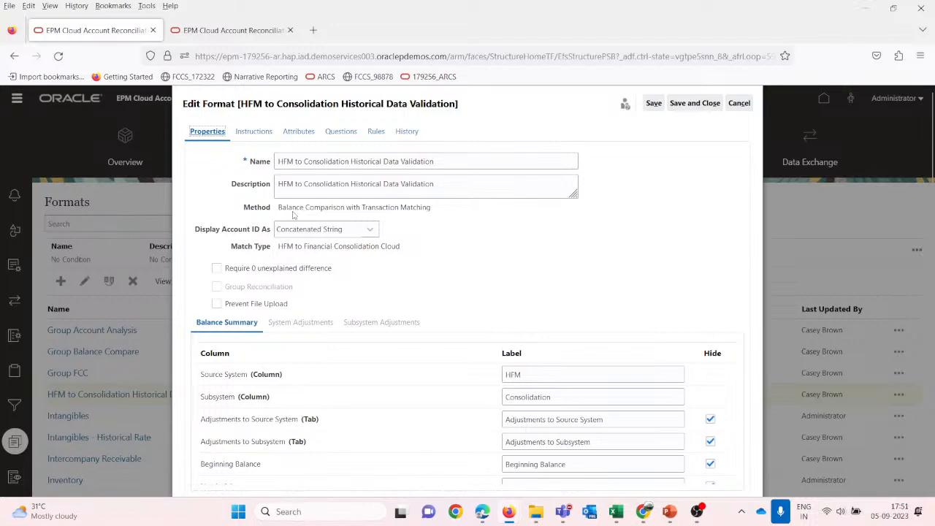
pyautogui.click(740, 104)
# Widen the Method column of the Formats list and review the methods of the remaining formats.
pyautogui.scroll(-10, 664, 450)
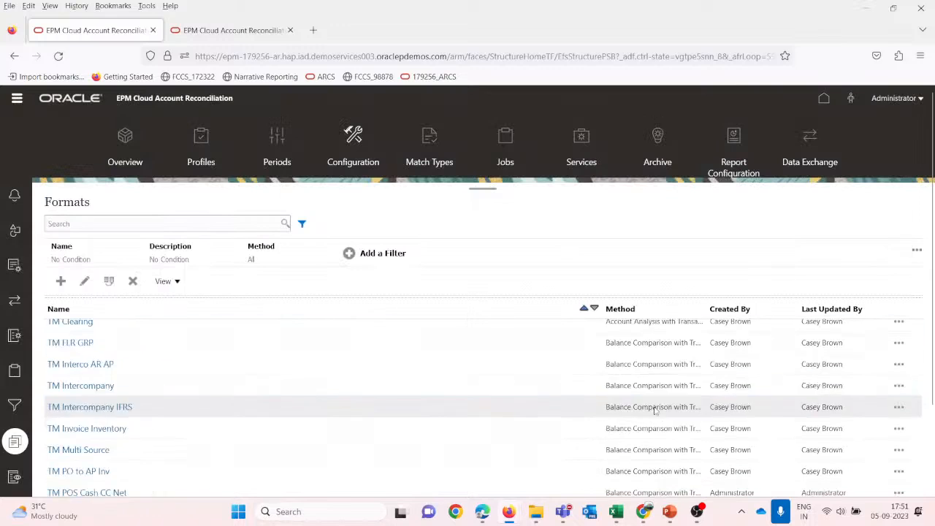
pyautogui.scroll(-5, 664, 451)
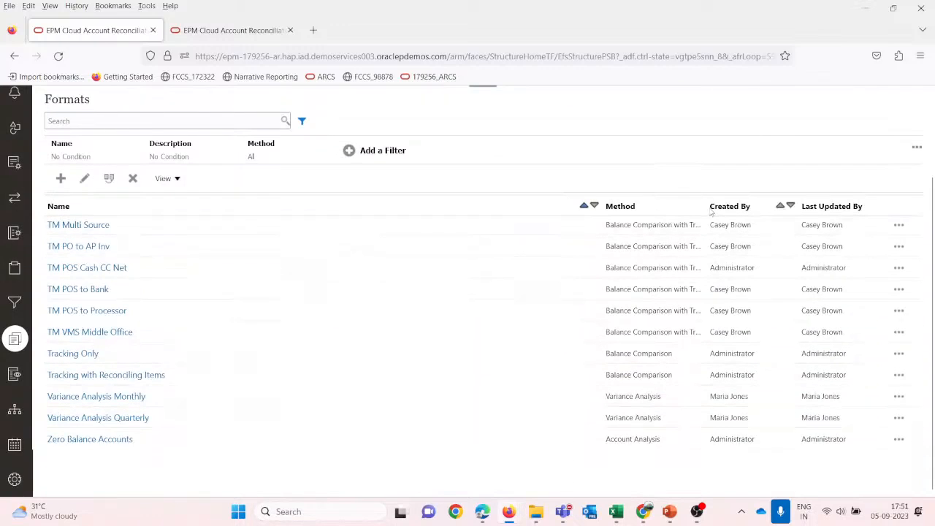
pyautogui.moveTo(706, 206); pyautogui.dragTo(740, 207)
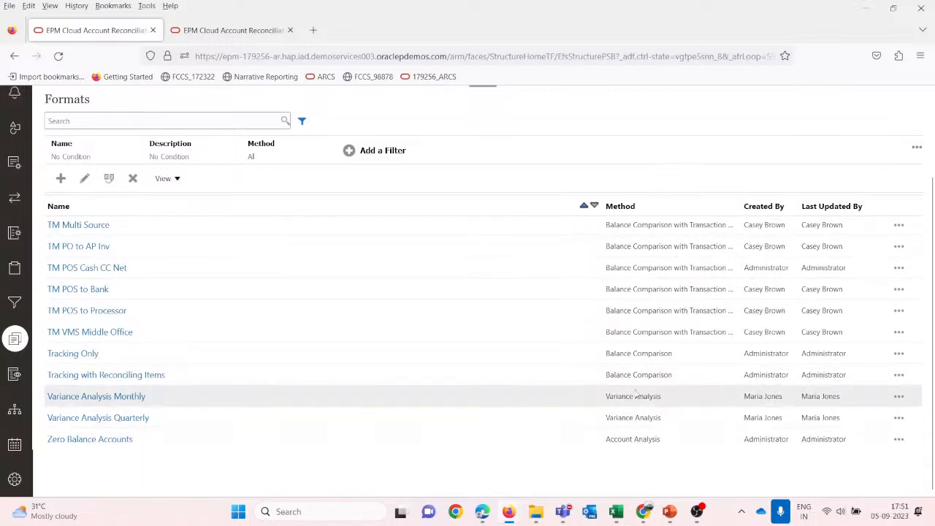
pyautogui.scroll(2, 642, 394)
pyautogui.scroll(4, 641, 363)
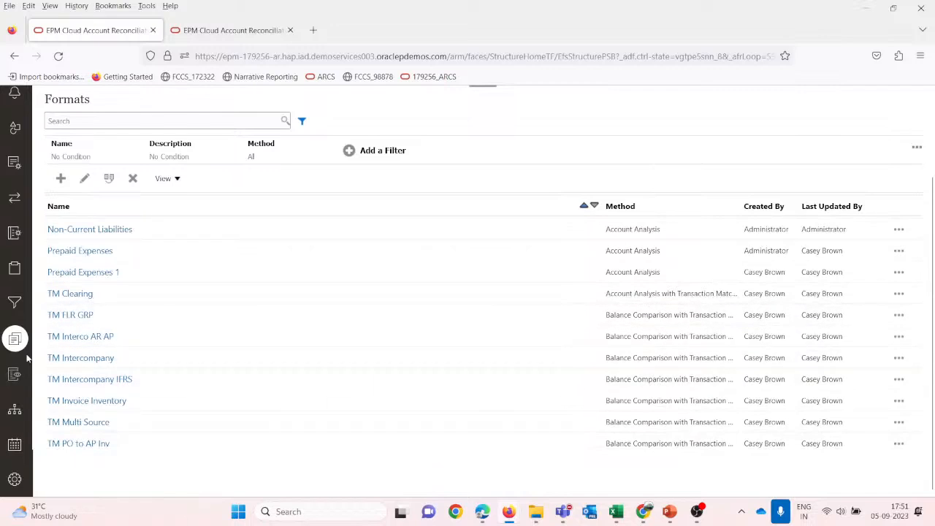
# Check the method and match type of the TM Clearing format and close it without changes.
pyautogui.click(70, 293)
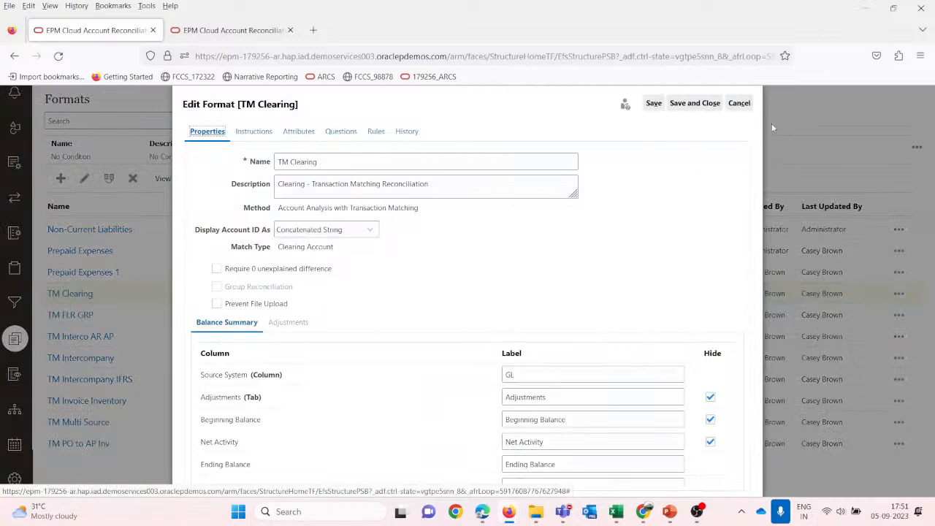
pyautogui.click(739, 103)
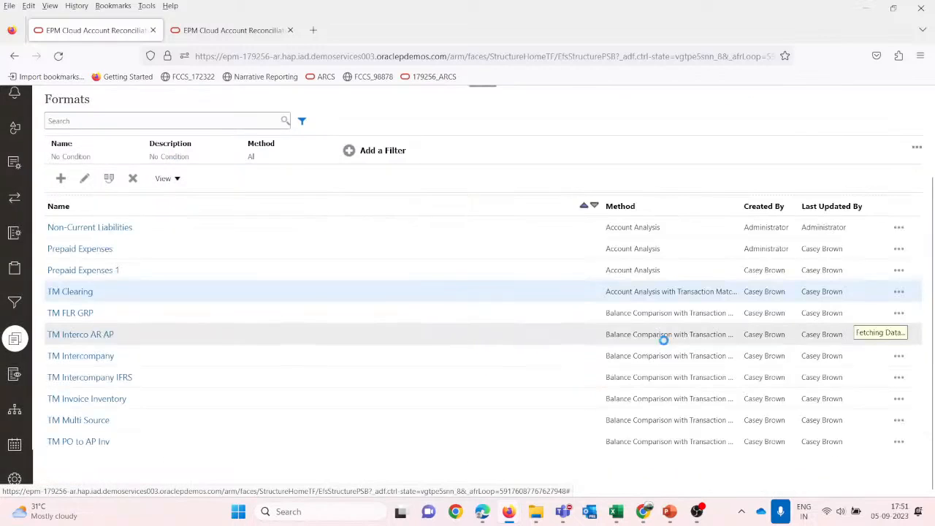
pyautogui.scroll(3, 664, 340)
# Consult the format methods slide in PowerPoint, return to the browser's Formats list, and open a blank new format.
pyautogui.hotkey('alt', 'Tab')
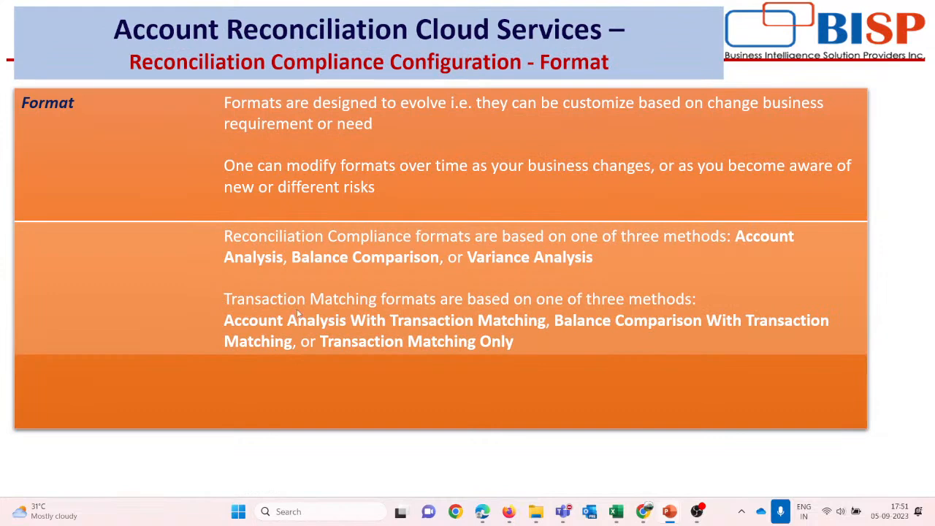
pyautogui.hotkey('alt', 'Tab')
pyautogui.scroll(-3, 63, 428)
pyautogui.scroll(4, 65, 434)
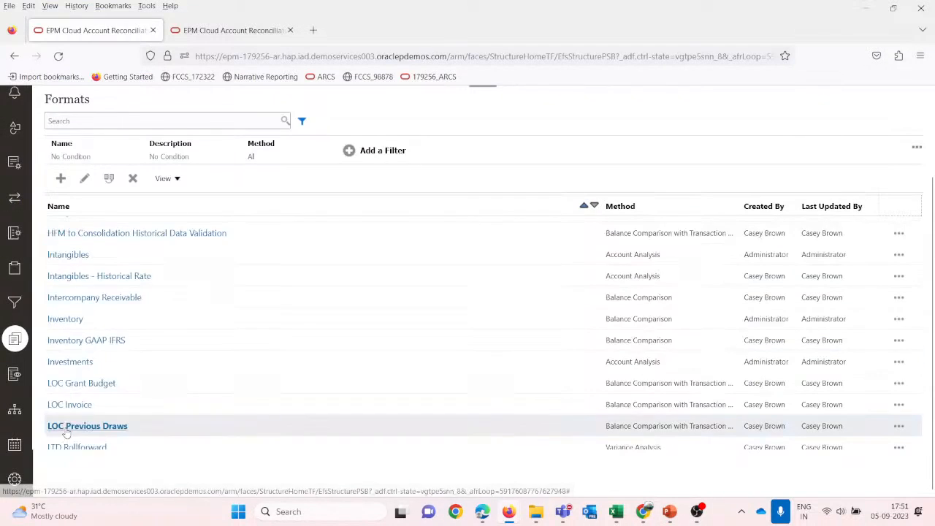
pyautogui.scroll(-2, 66, 434)
pyautogui.scroll(10, 58, 424)
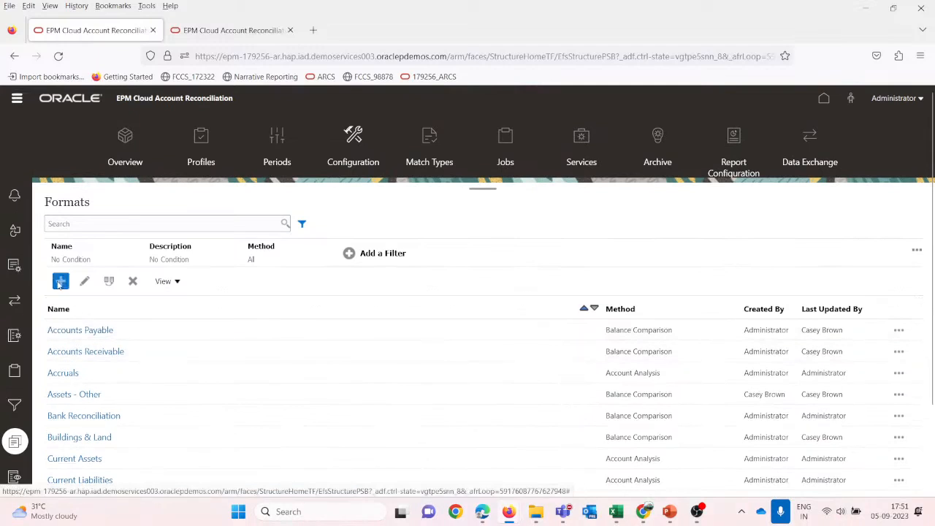
pyautogui.click(60, 282)
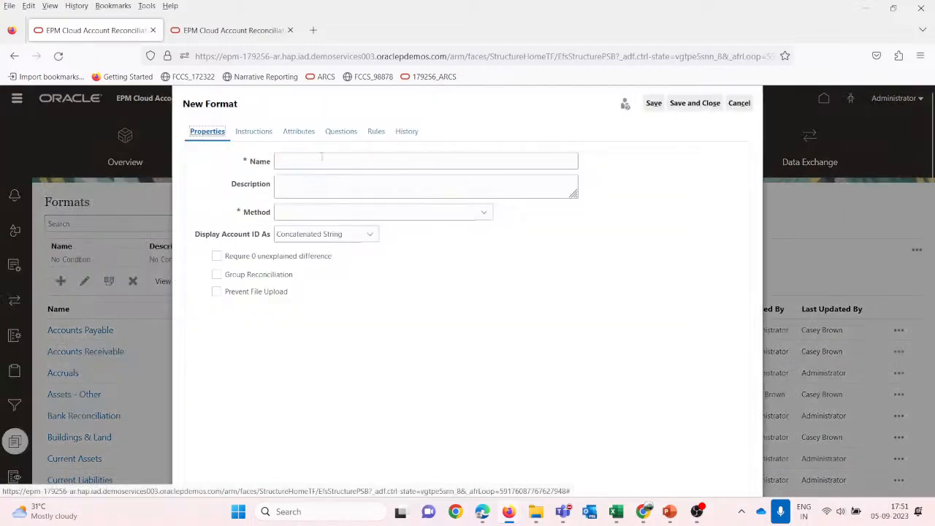
# Review the available methods for the new format, name it Test Format, and set its method to Account Analysis.
pyautogui.click(298, 159)
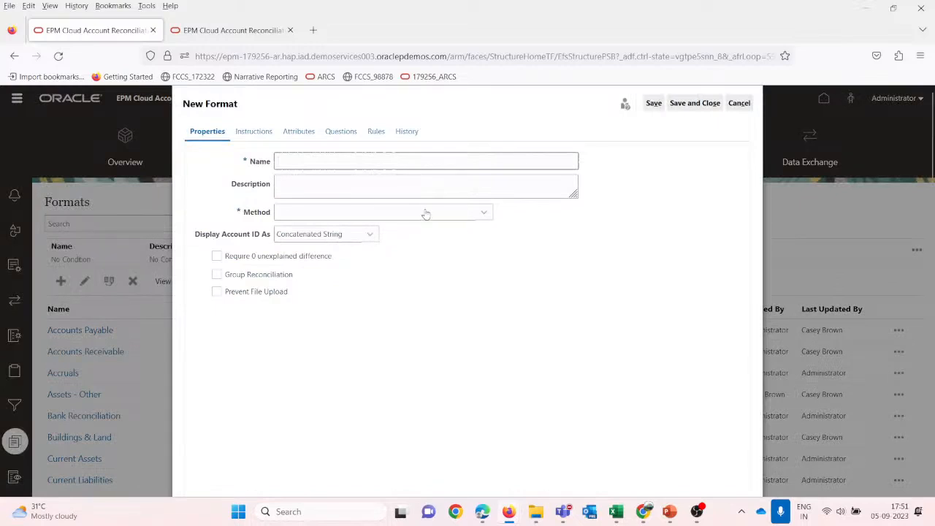
pyautogui.click(482, 216)
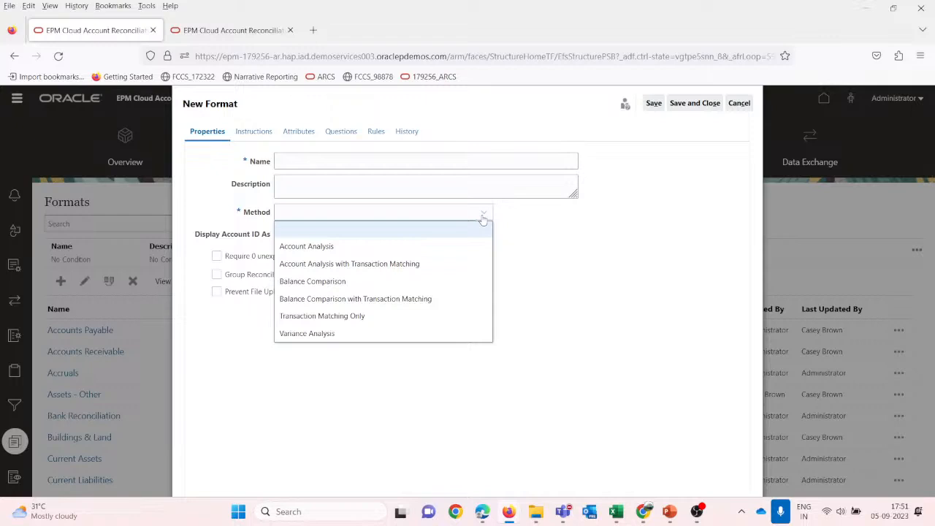
pyautogui.click(513, 397)
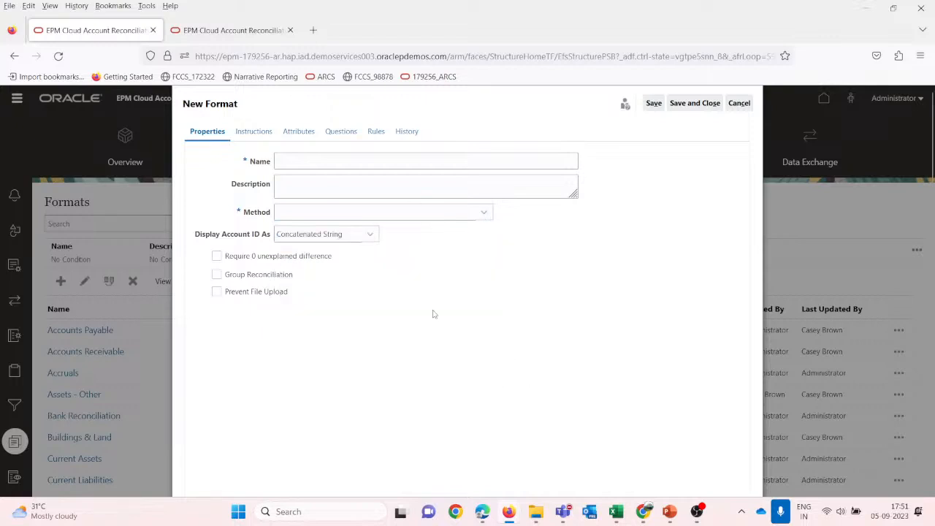
pyautogui.click(320, 161)
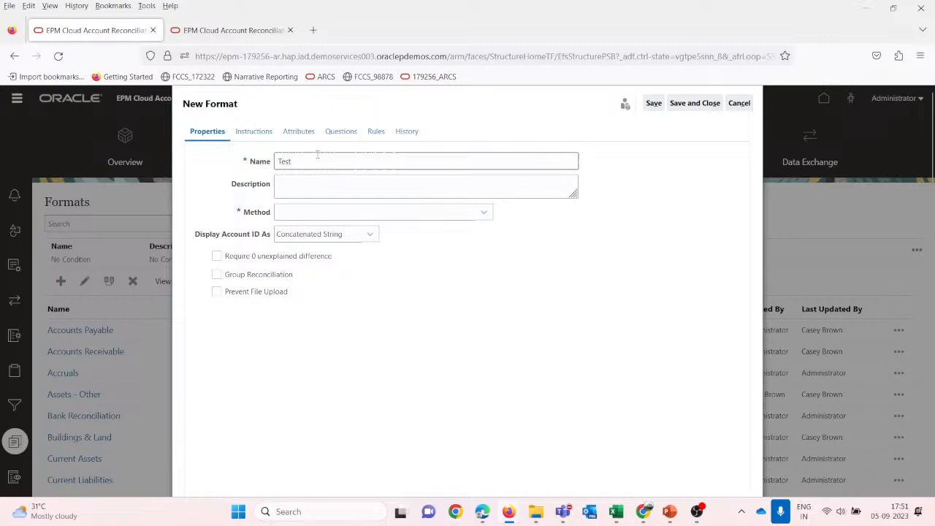
pyautogui.write('Test Format')
pyautogui.press('Tab')
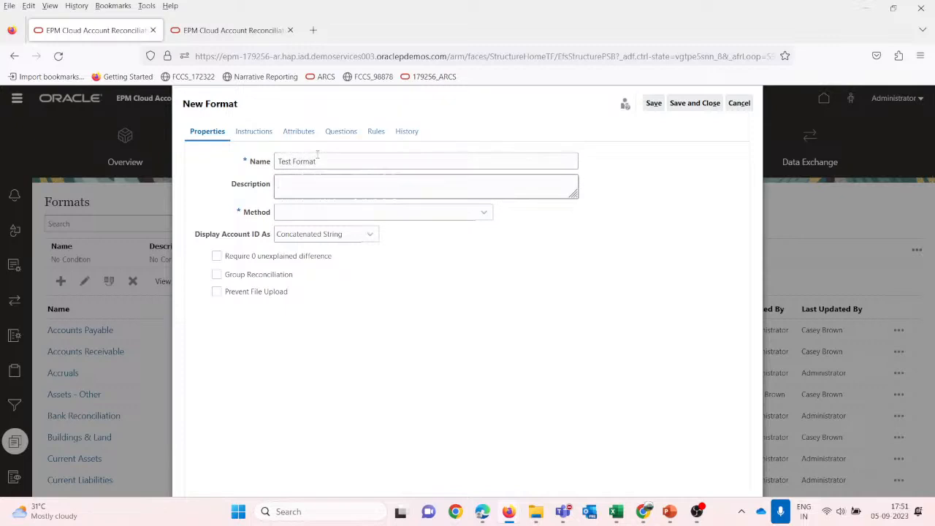
pyautogui.press('Tab')
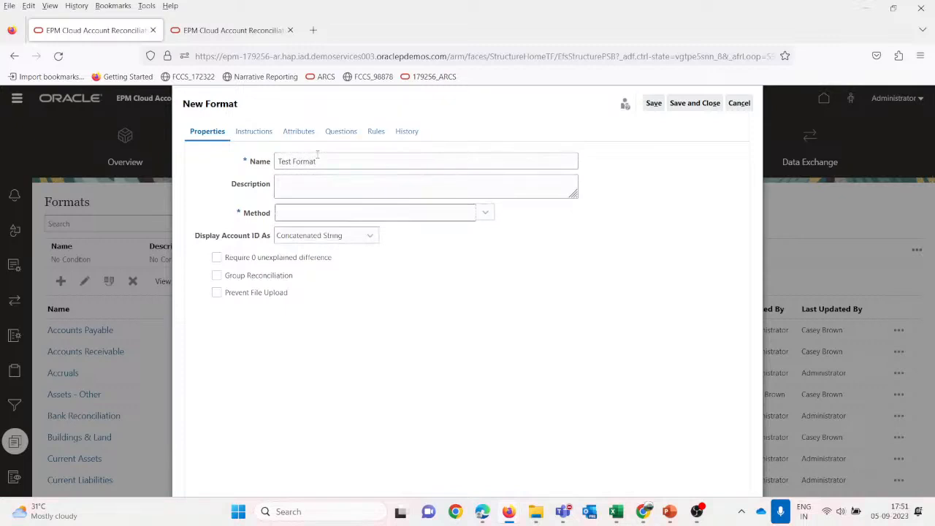
pyautogui.click(484, 212)
pyautogui.click(338, 246)
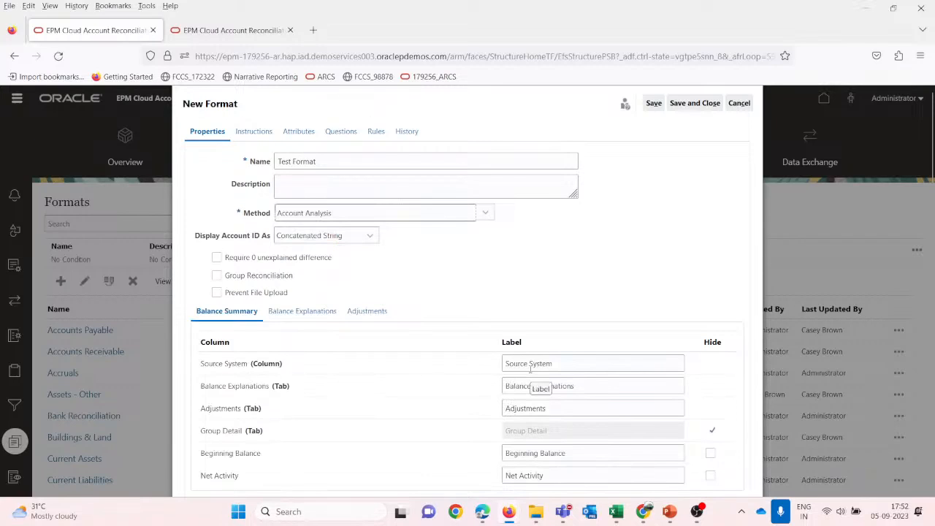
# Consult the format design slide in PowerPoint, return to the browser, and examine the Balance Summary labels of Test Format.
pyautogui.hotkey('alt', 'Tab')
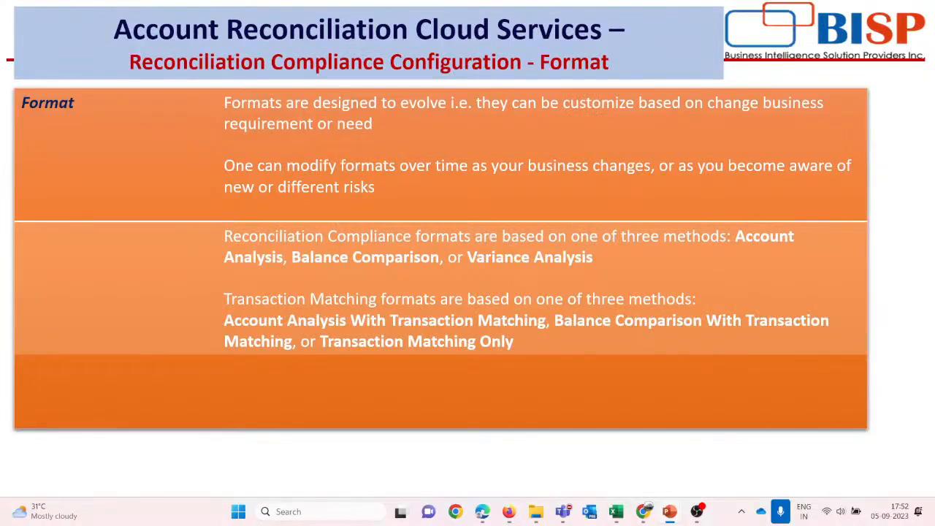
pyautogui.press('Left')
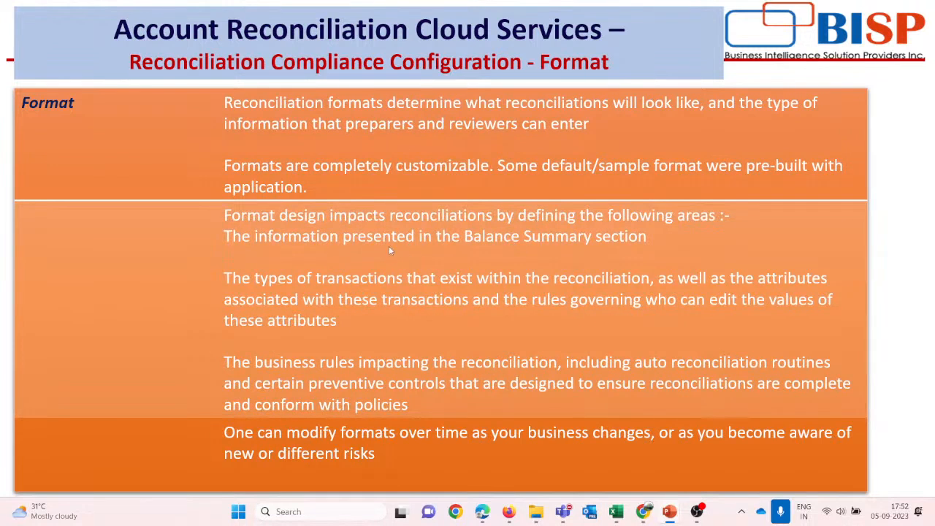
pyautogui.hotkey('alt', 'Tab')
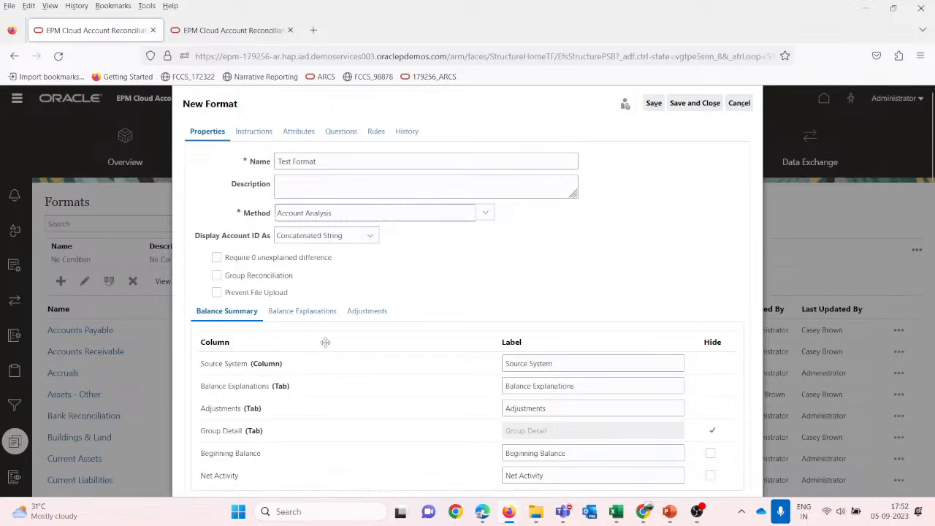
pyautogui.moveTo(569, 366); pyautogui.dragTo(506, 367)
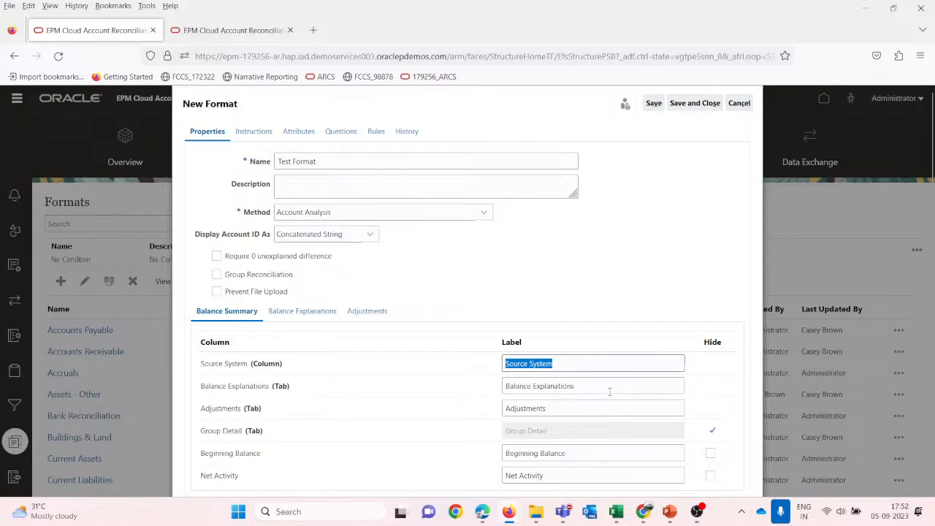
pyautogui.click(626, 386)
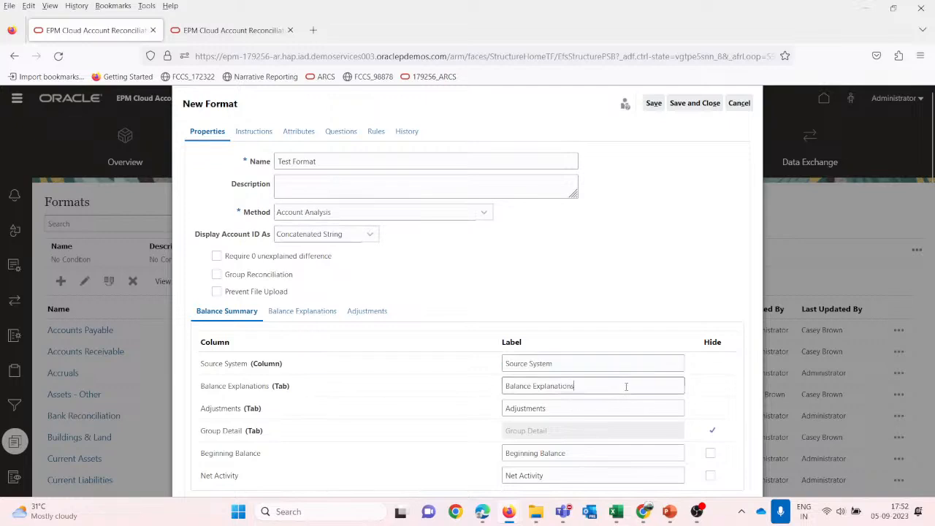
# Switch the method of Test Format to Account Analysis with Transaction Matching and review its Balance Summary rows.
pyautogui.click(364, 217)
pyautogui.click(362, 248)
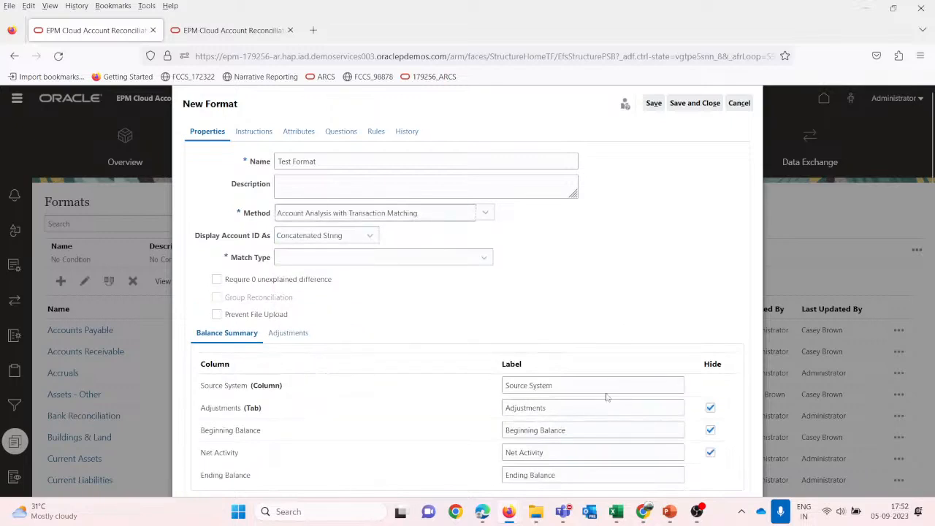
pyautogui.scroll(-2, 606, 390)
pyautogui.scroll(2, 605, 391)
# Change the method of Test Format to Balance Comparison and examine the Subsystem column label in the Balance Summary.
pyautogui.click(395, 216)
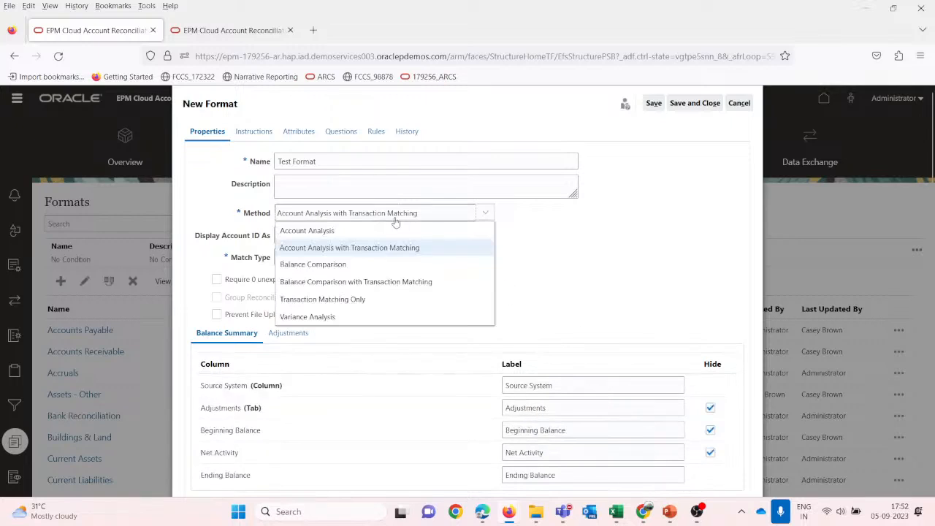
pyautogui.click(348, 266)
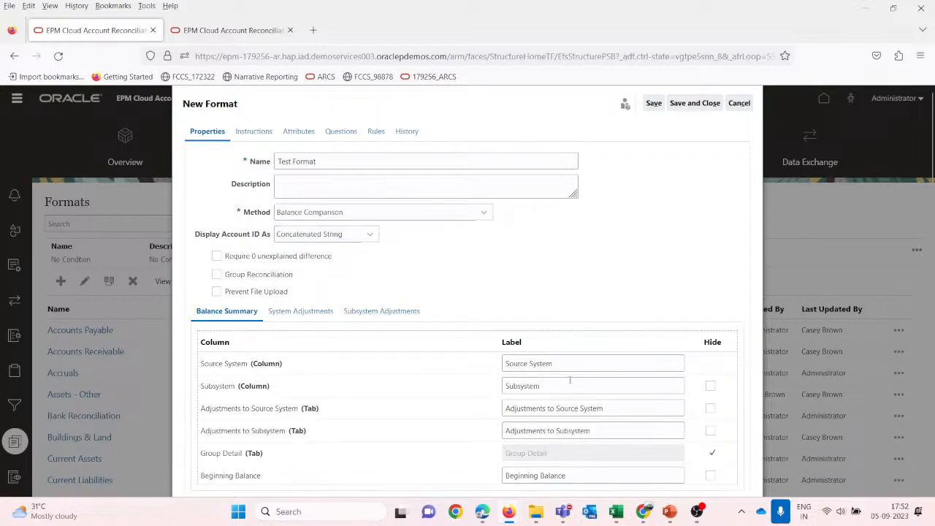
pyautogui.moveTo(570, 380); pyautogui.dragTo(503, 386)
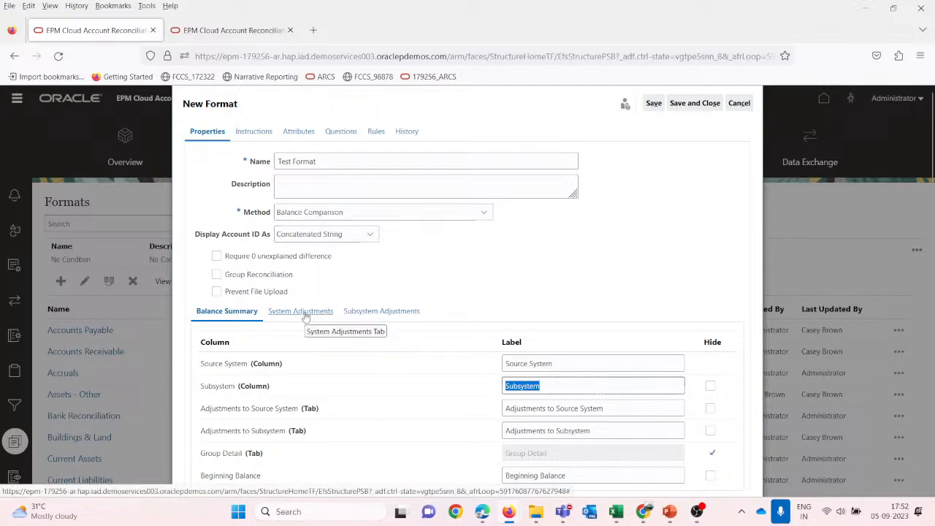
# Look through the instructions, attributes, questions, rules, and history of Test Format, and discard the new format without saving.
pyautogui.click(255, 132)
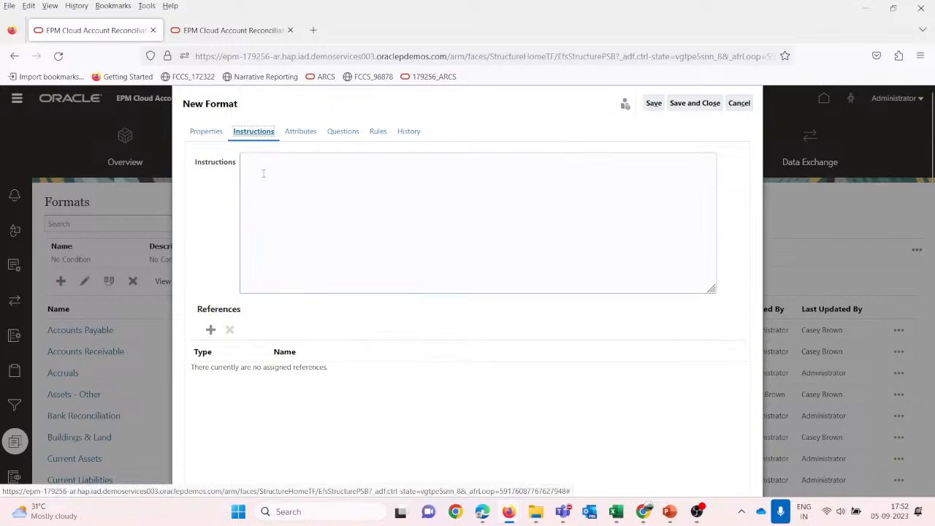
pyautogui.click(208, 133)
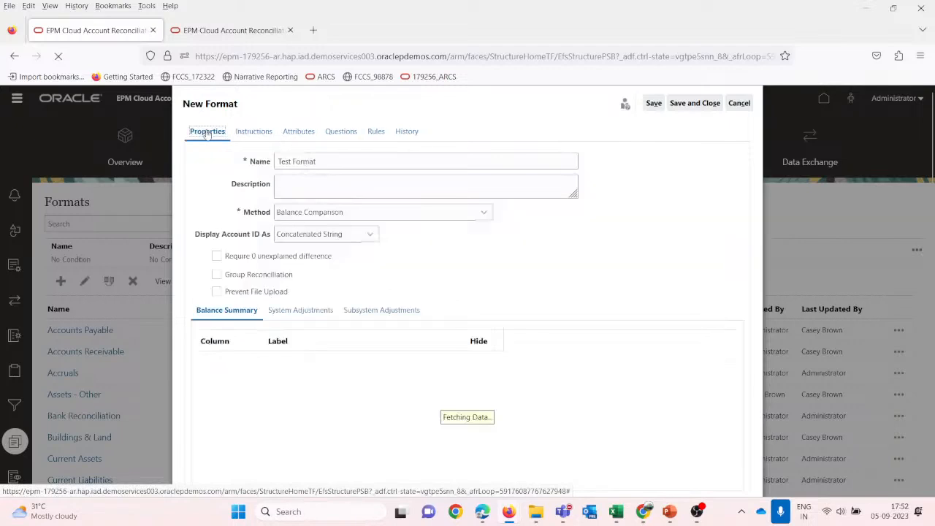
pyautogui.click(263, 132)
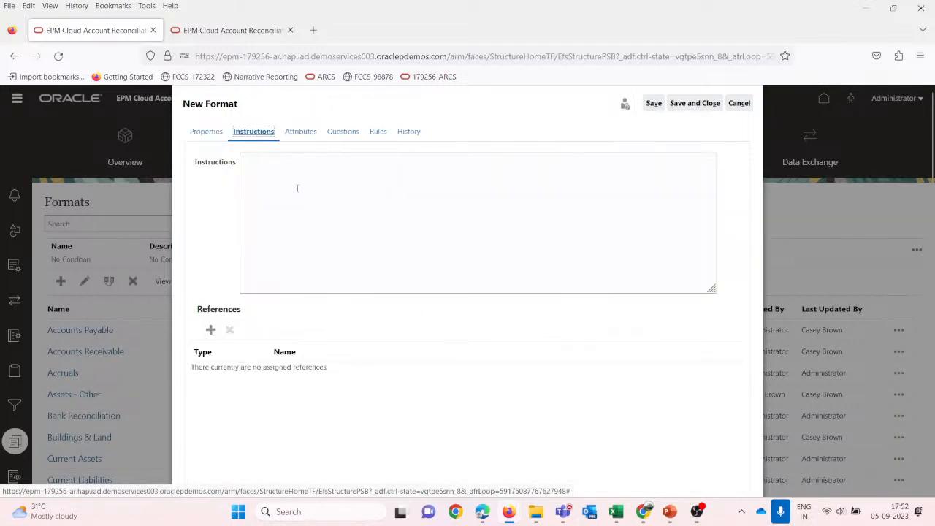
pyautogui.click(300, 131)
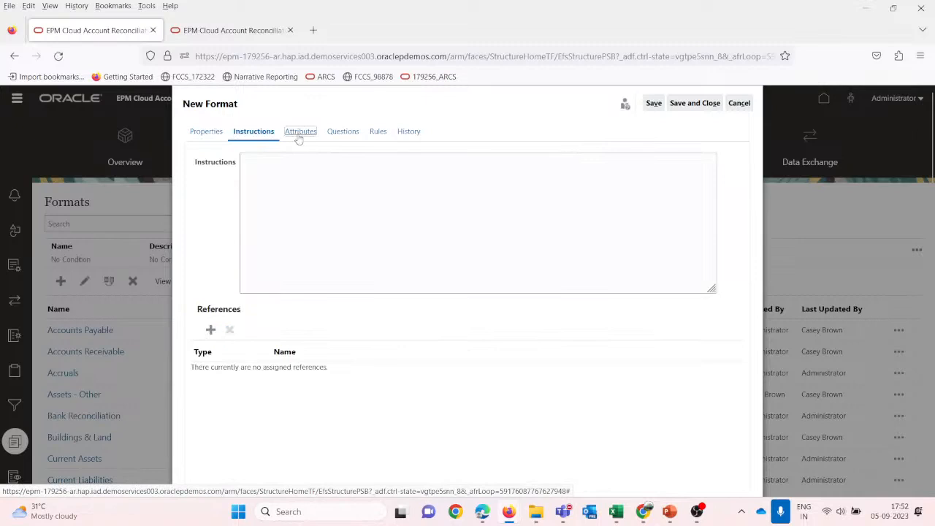
pyautogui.click(343, 133)
pyautogui.click(376, 132)
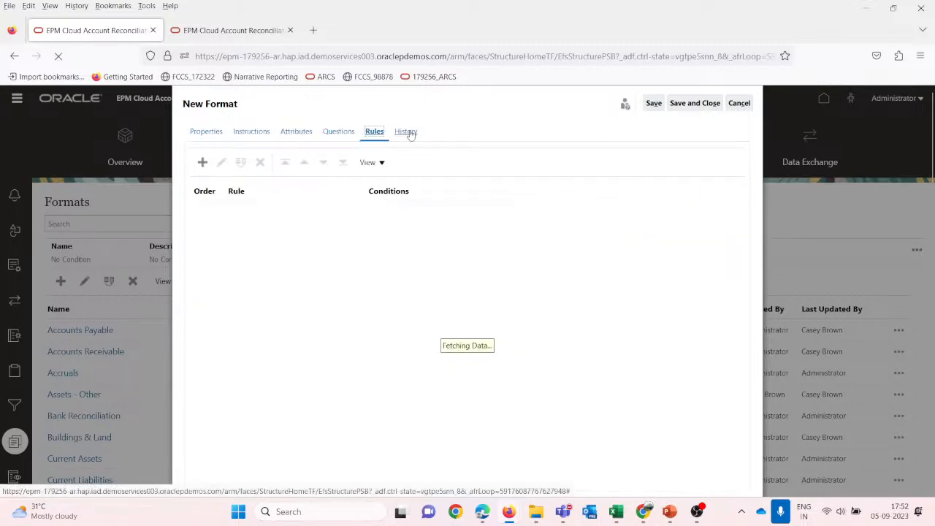
pyautogui.click(406, 132)
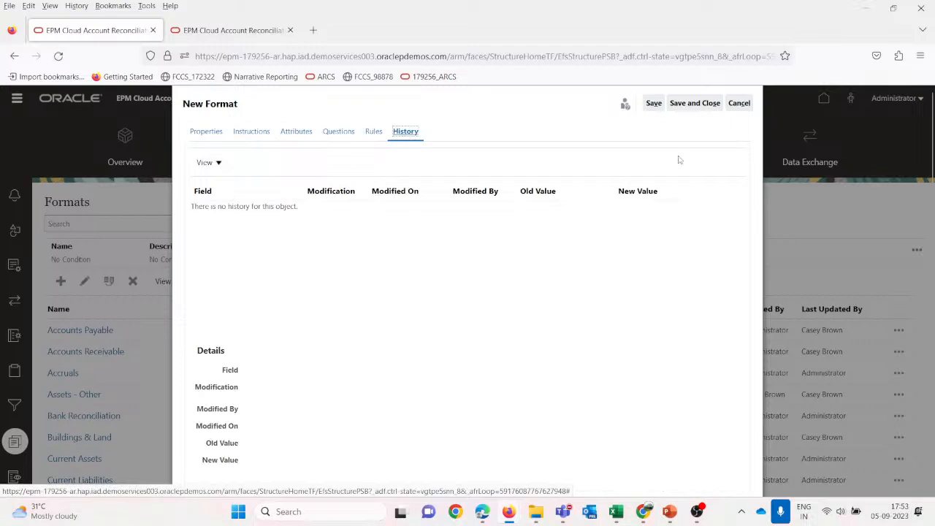
pyautogui.click(208, 134)
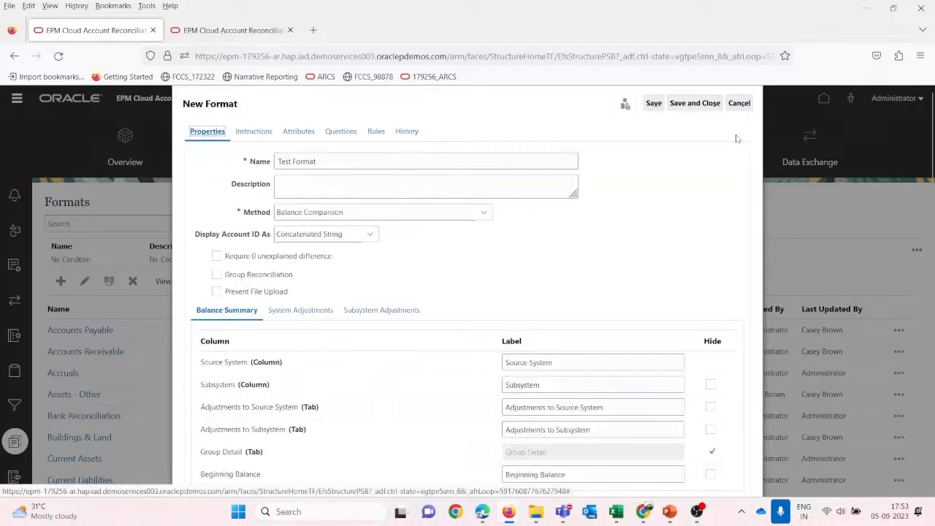
pyautogui.click(740, 104)
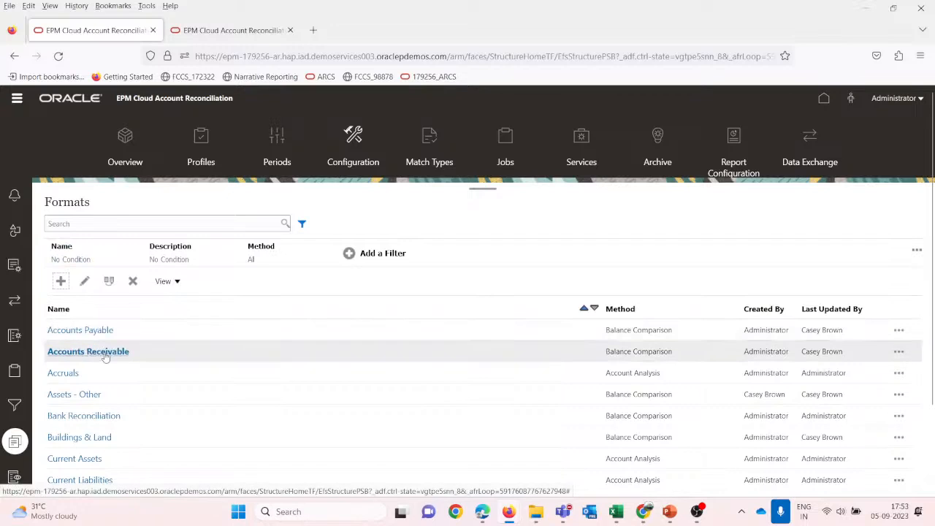
# Check the properties of the Accounts Receivable and Assets - Other formats, closing each without changes.
pyautogui.click(104, 353)
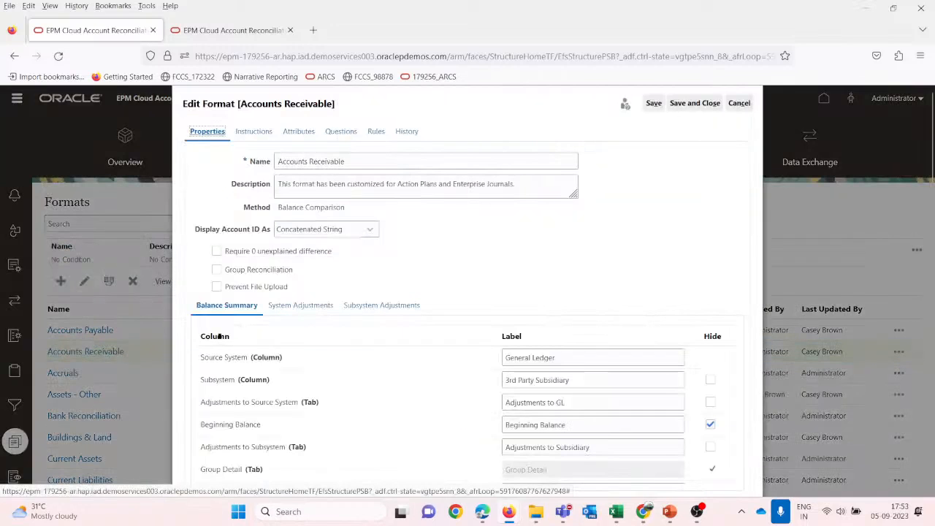
pyautogui.click(738, 104)
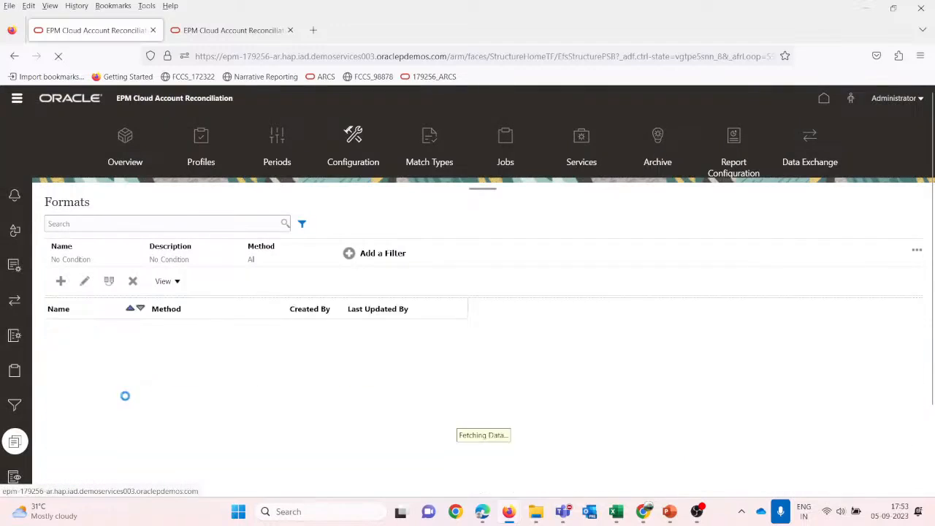
pyautogui.click(95, 399)
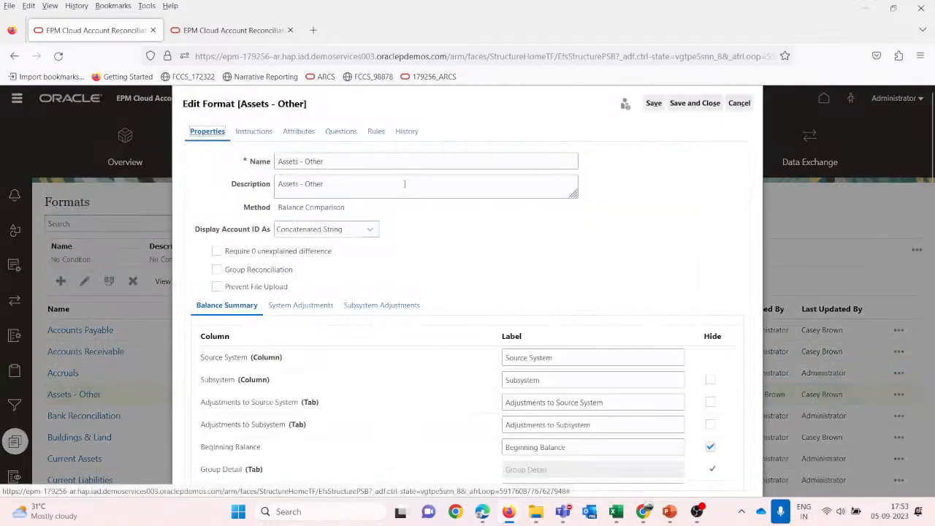
pyautogui.click(741, 104)
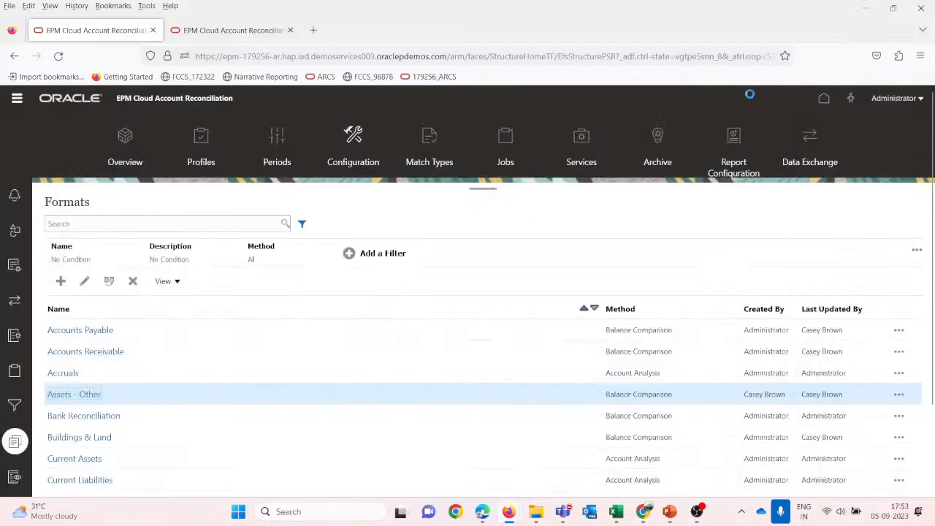
# Consult the PowerPoint slide show, return to the browser, and open the System Settings of the configuration.
pyautogui.moveTo(677, 518)
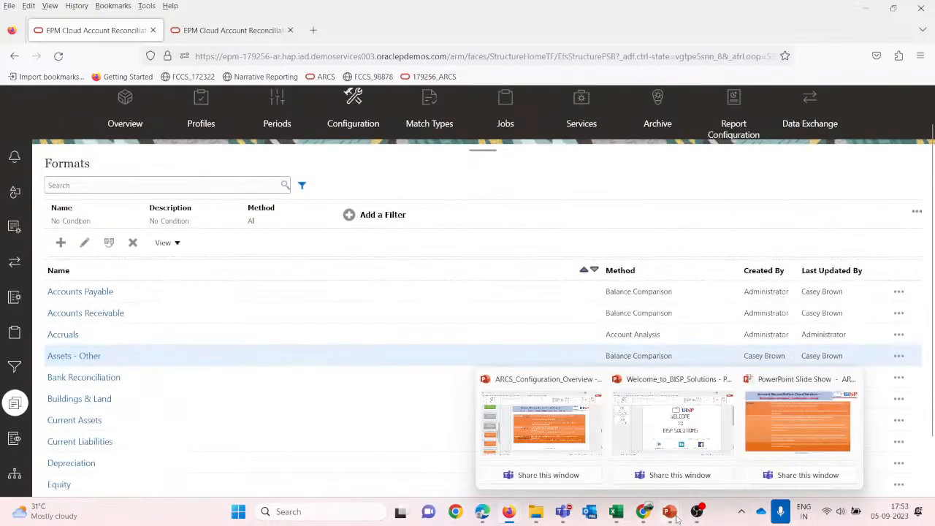
pyautogui.click(798, 422)
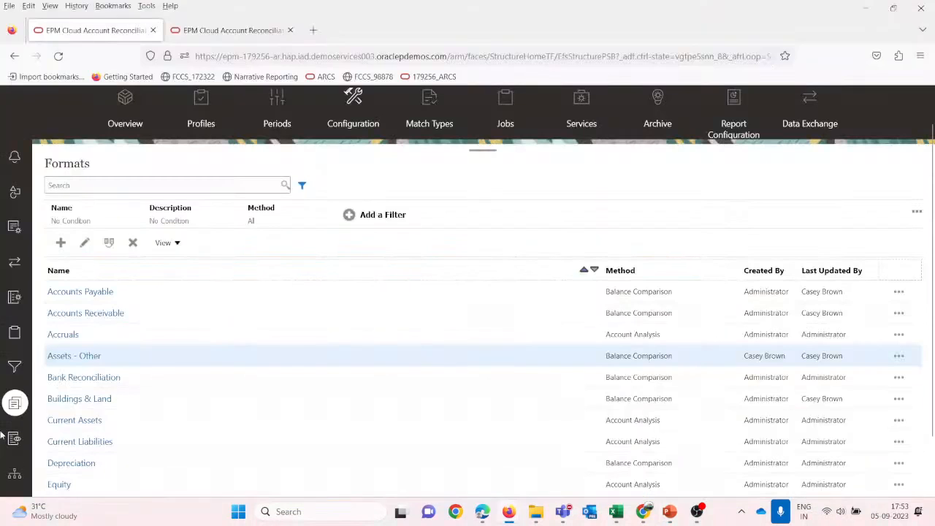
pyautogui.scroll(-2, 15, 474)
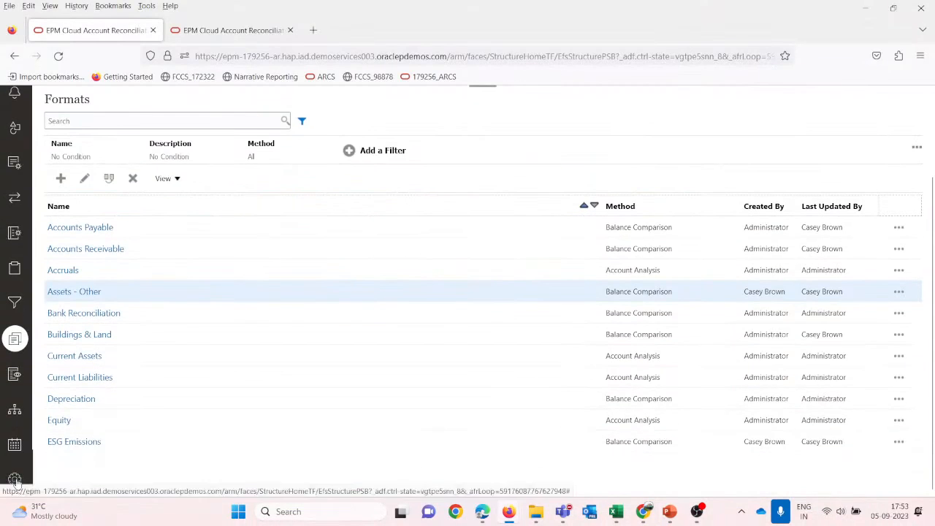
pyautogui.click(14, 481)
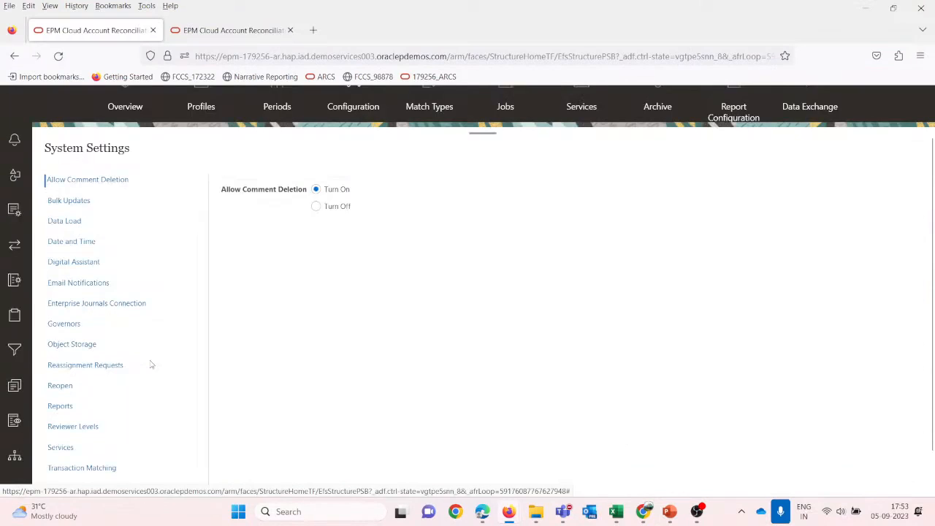
# Review the system settings for Allow Comment Deletion, Bulk Updates, and Data Load.
pyautogui.scroll(2, 219, 292)
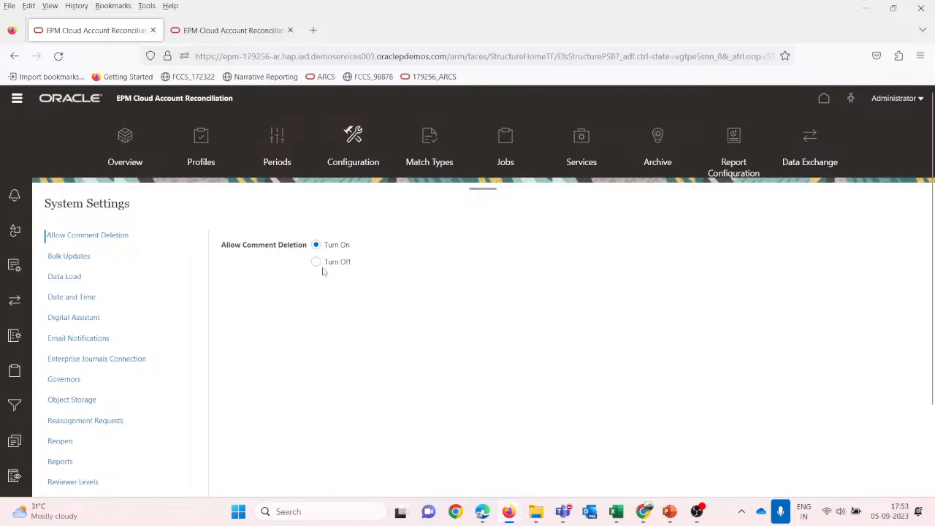
pyautogui.click(85, 257)
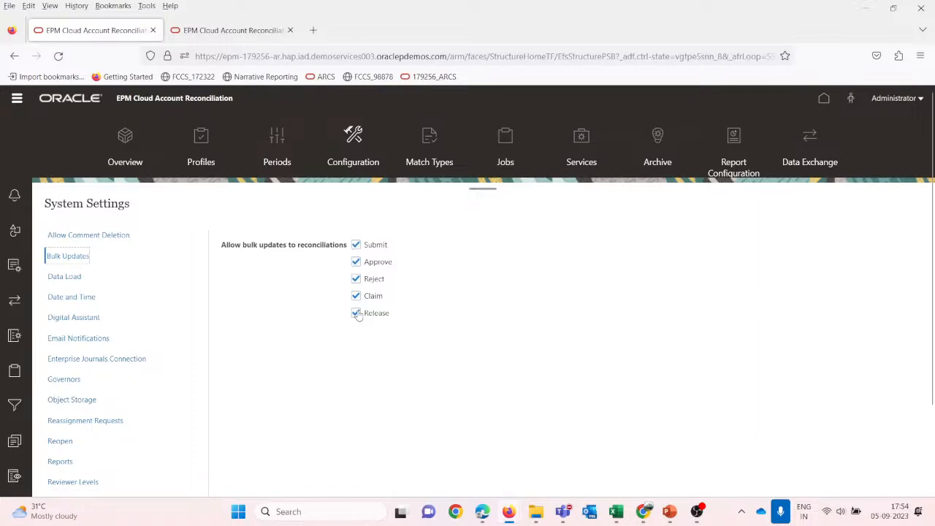
pyautogui.click(79, 277)
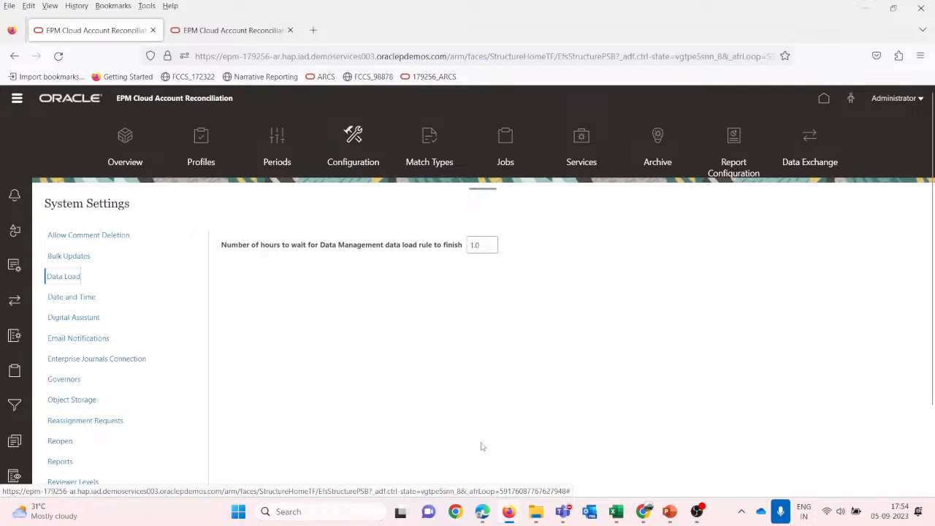
# Review the Date and Time settings, including the service time zone and reconciliation open time choices, and the Digital Assistant settings.
pyautogui.click(73, 302)
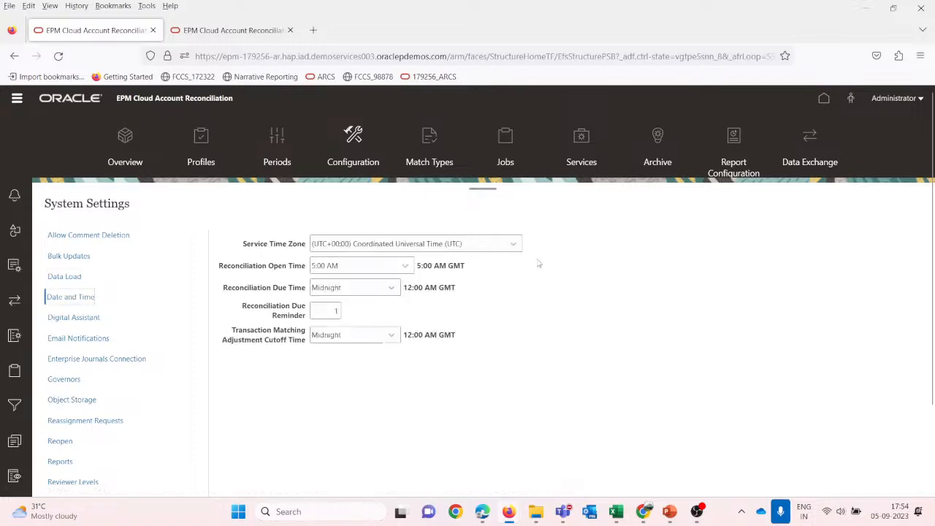
pyautogui.click(514, 245)
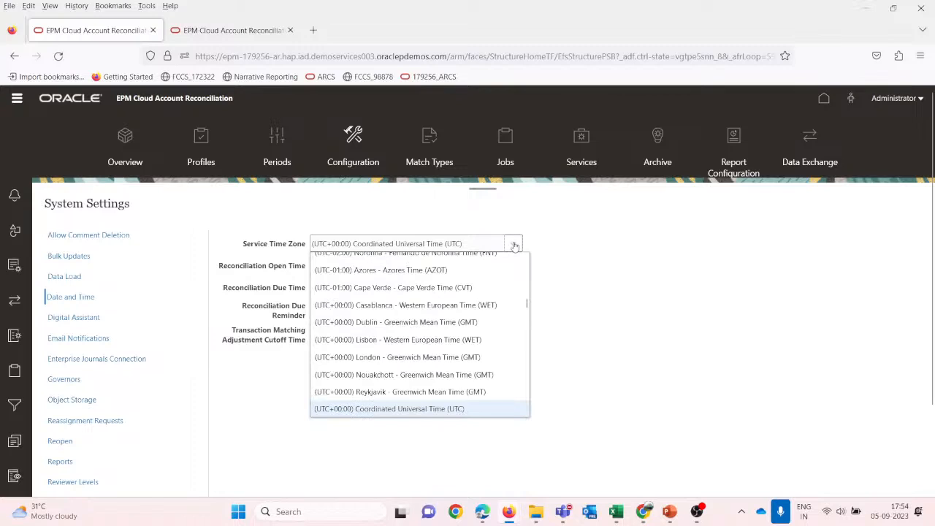
pyautogui.click(428, 413)
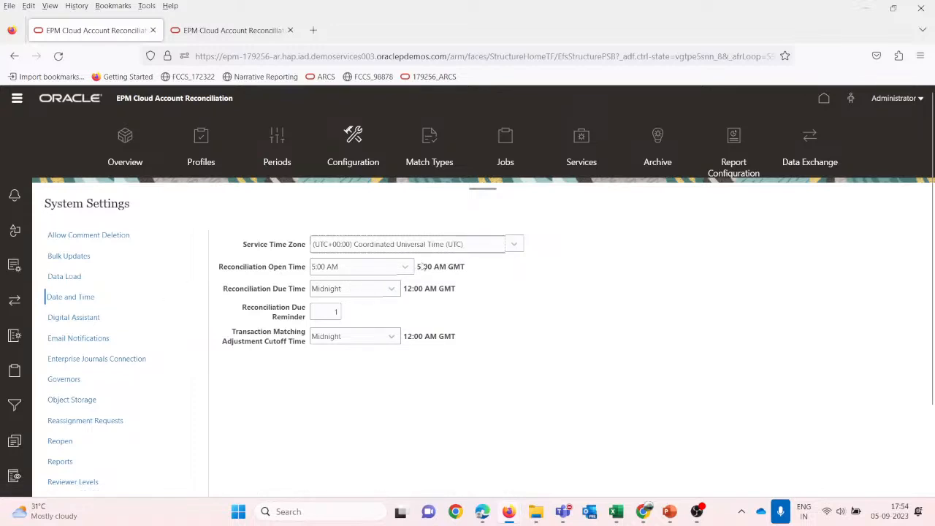
pyautogui.click(405, 267)
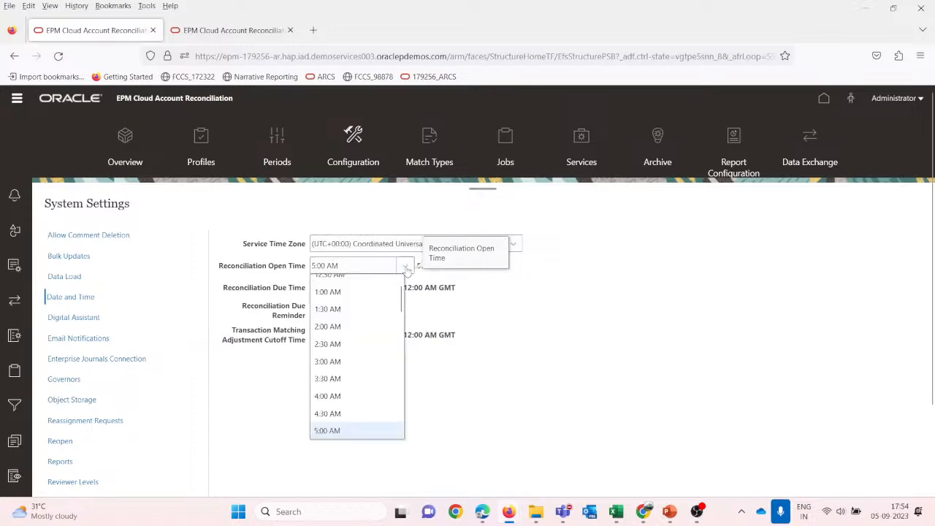
pyautogui.click(530, 364)
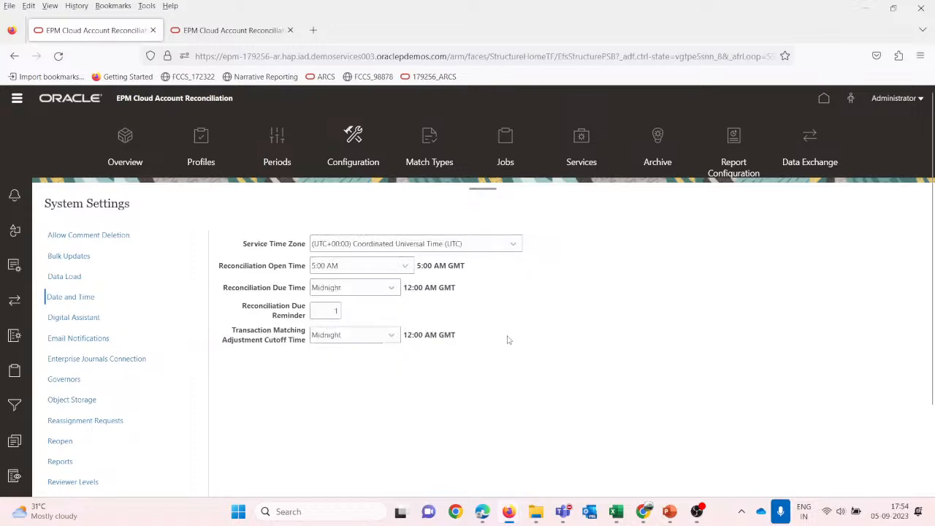
pyautogui.click(70, 322)
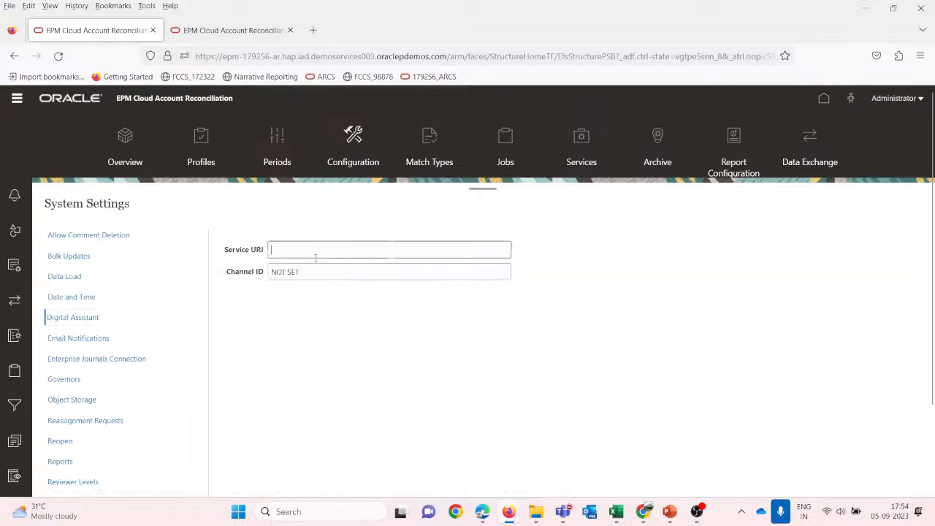
# Examine the Email Notifications settings with their late and status change notification types, and view the Enterprise Journals Connection settings.
pyautogui.click(91, 342)
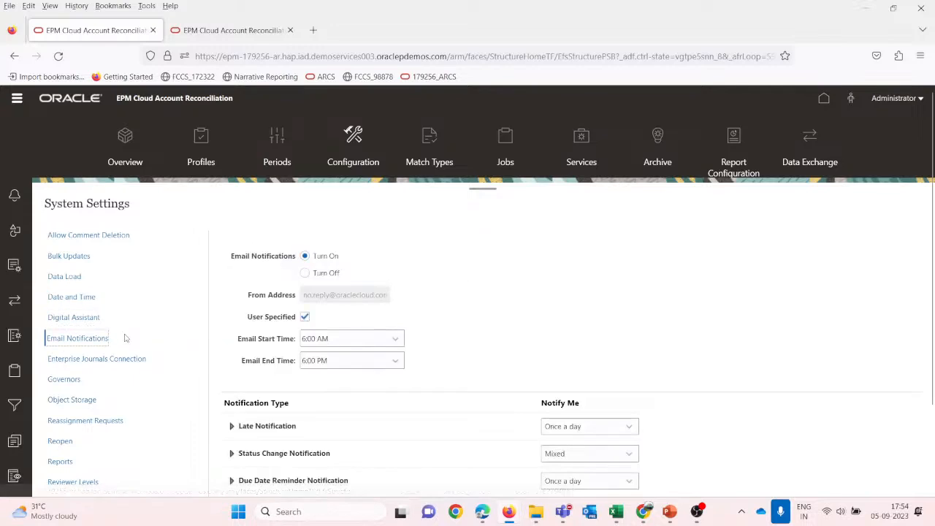
pyautogui.scroll(-1, 562, 311)
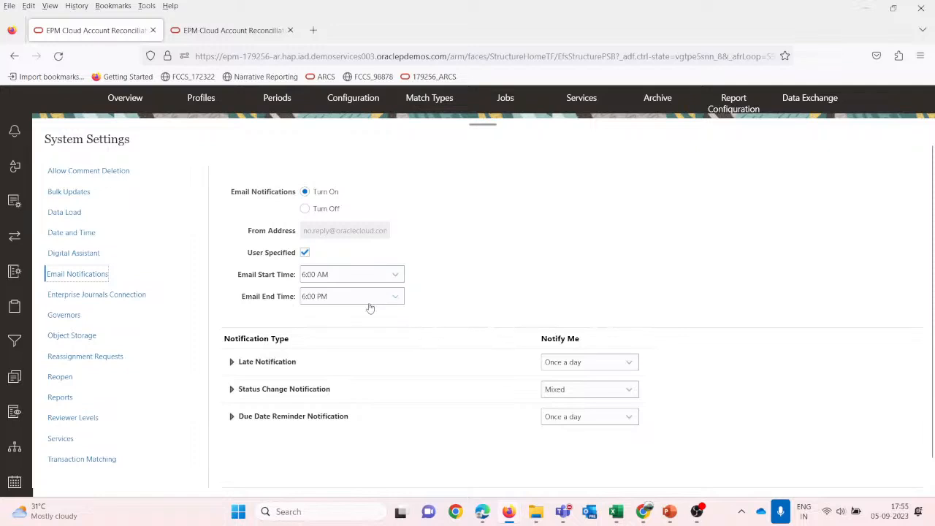
pyautogui.scroll(-1, 293, 358)
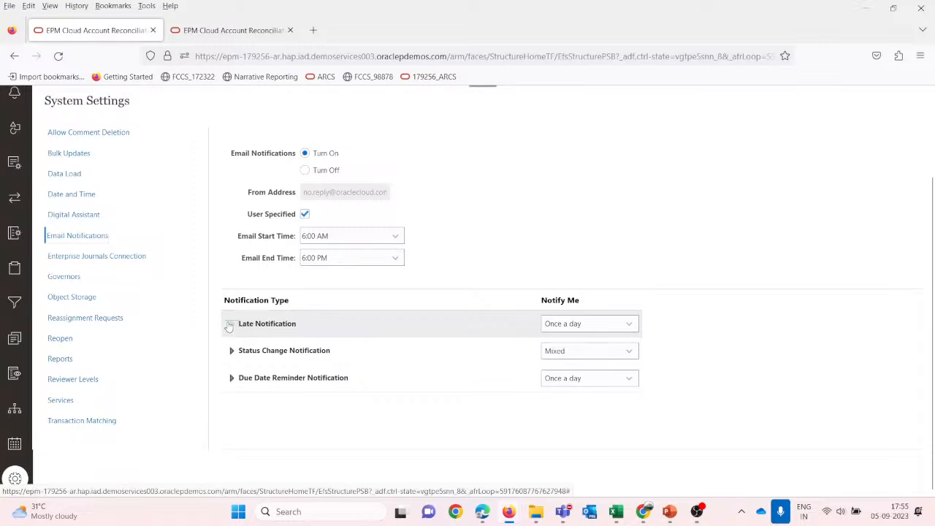
pyautogui.click(230, 324)
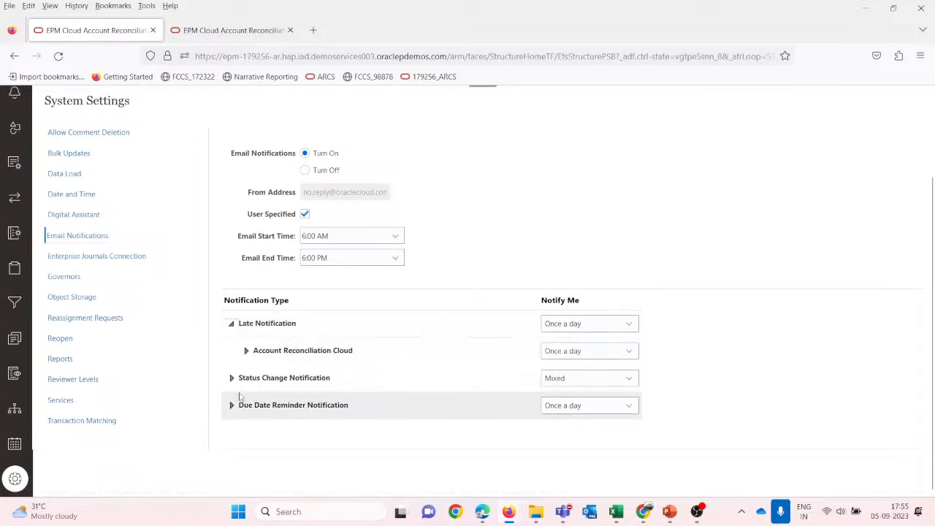
pyautogui.click(231, 379)
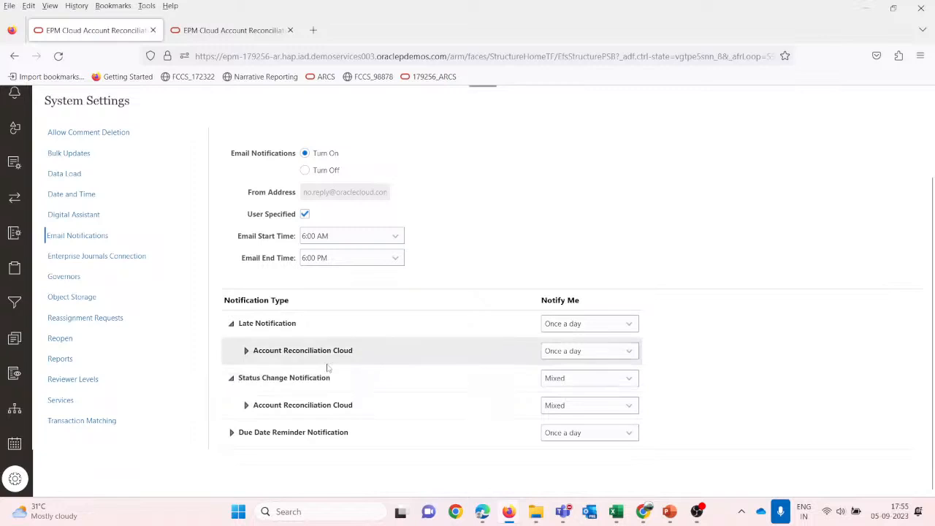
pyautogui.click(246, 404)
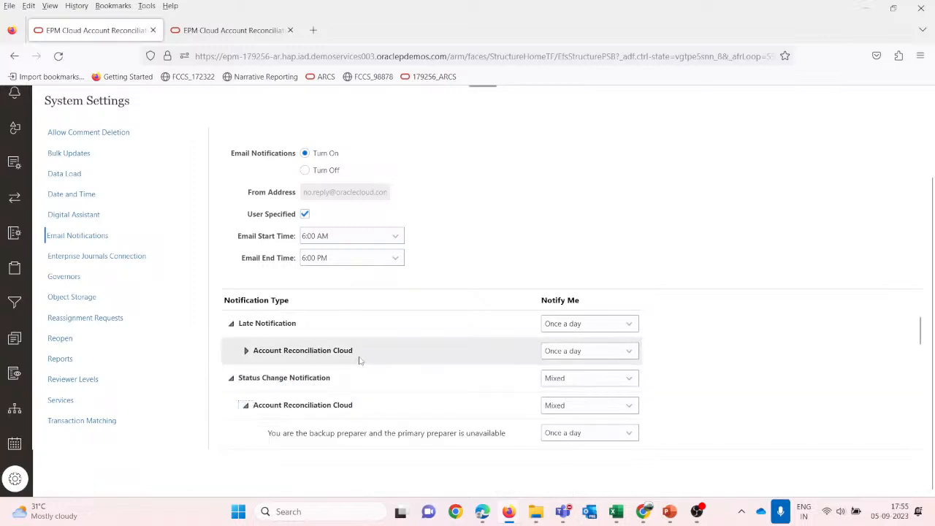
pyautogui.scroll(-4, 358, 359)
pyautogui.scroll(2, 444, 397)
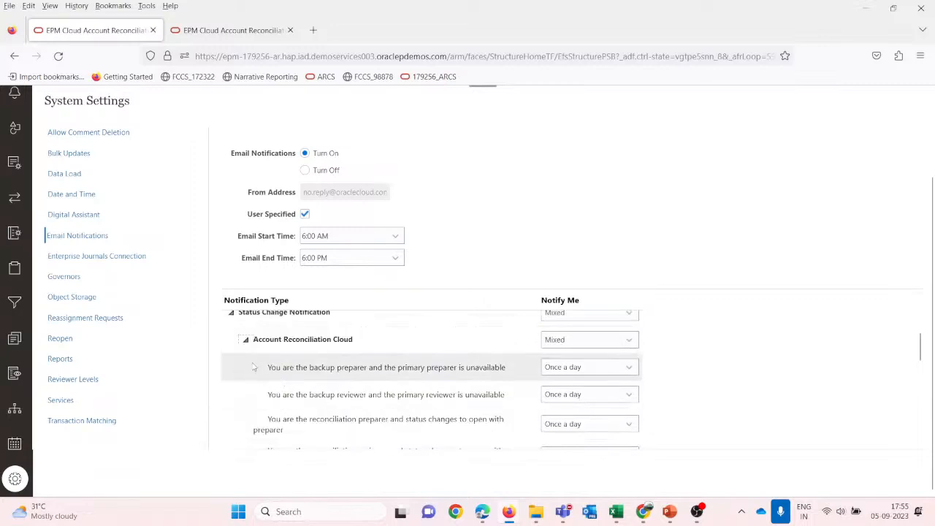
pyautogui.click(246, 339)
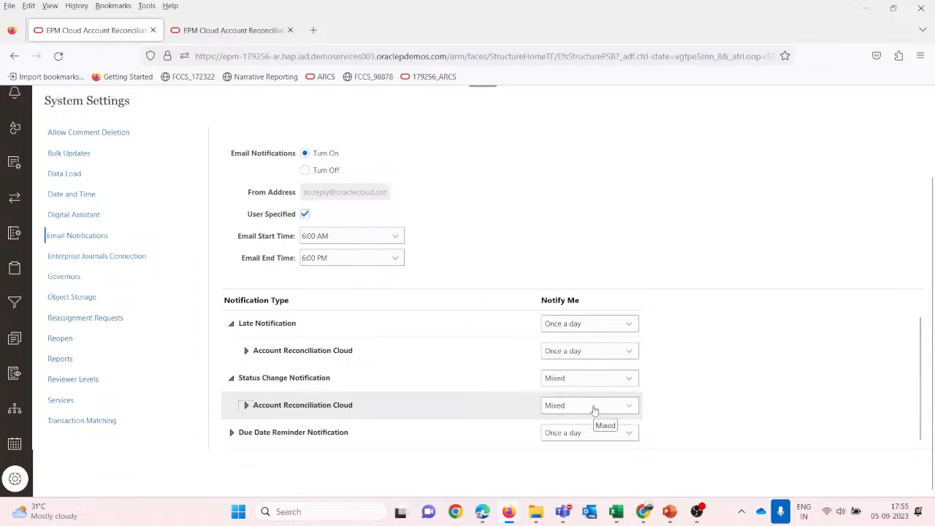
pyautogui.click(108, 258)
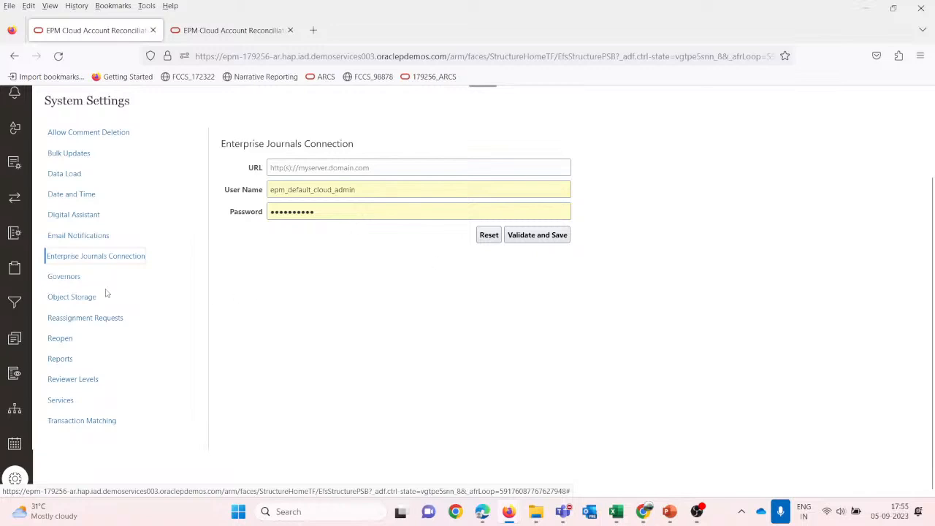
# In Governors, try 10001 list items and a 10 MB upload limit, and restore them to 10000 and 5 MB.
pyautogui.click(68, 278)
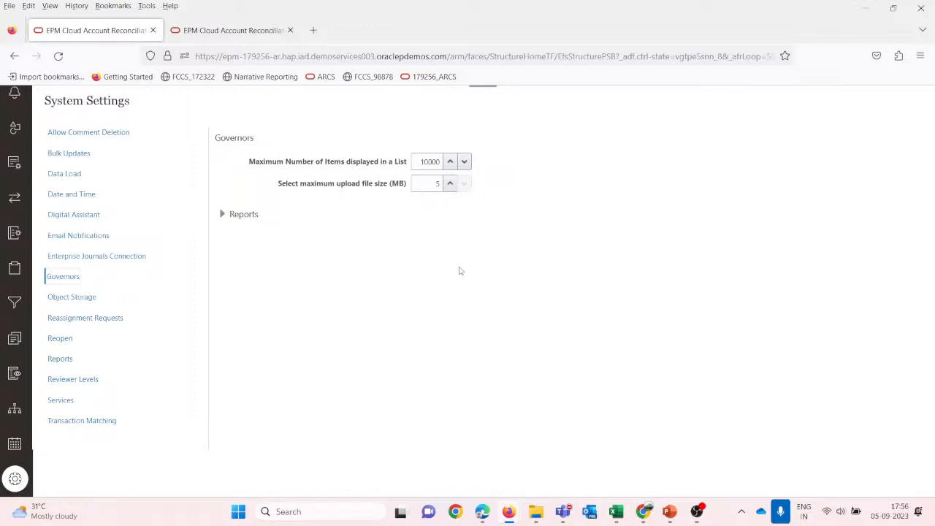
pyautogui.click(451, 162)
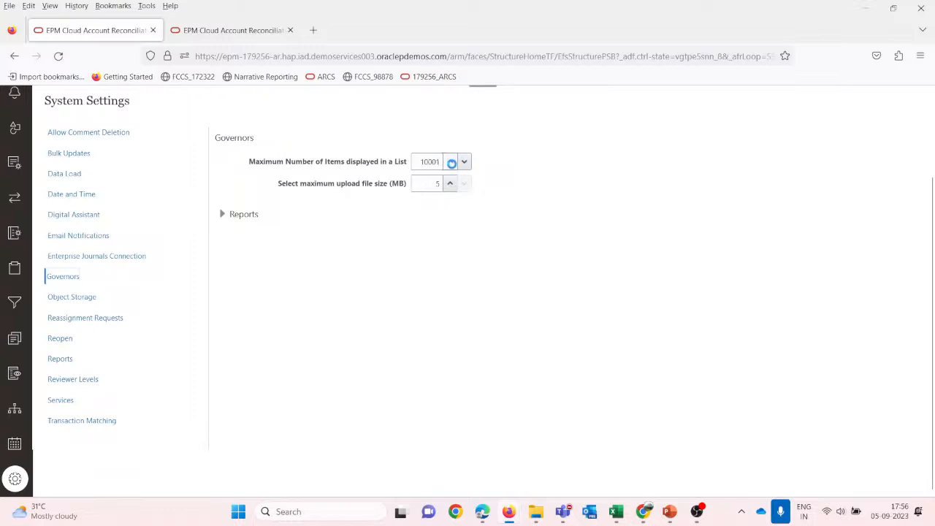
pyautogui.click(464, 163)
pyautogui.click(450, 183)
pyautogui.click(450, 184)
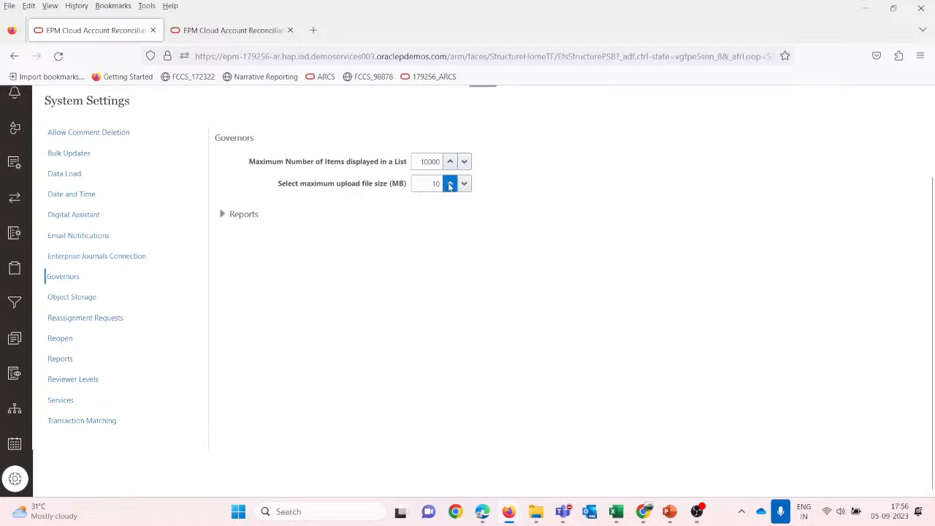
pyautogui.click(450, 184)
pyautogui.doubleClick(452, 185)
pyautogui.write('5')
pyautogui.press('Tab')
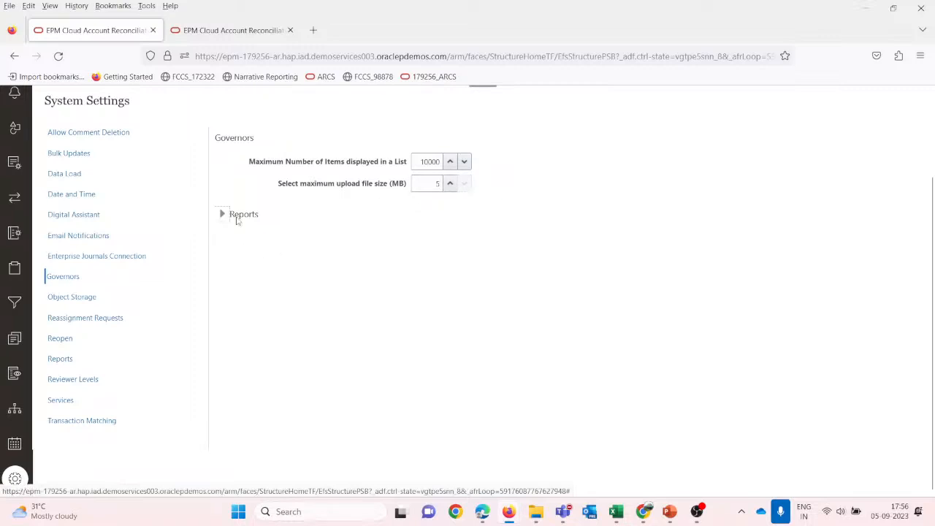
# Review the system settings for Object Storage, Reassignment Requests, Reopen, and Reports.
pyautogui.click(64, 298)
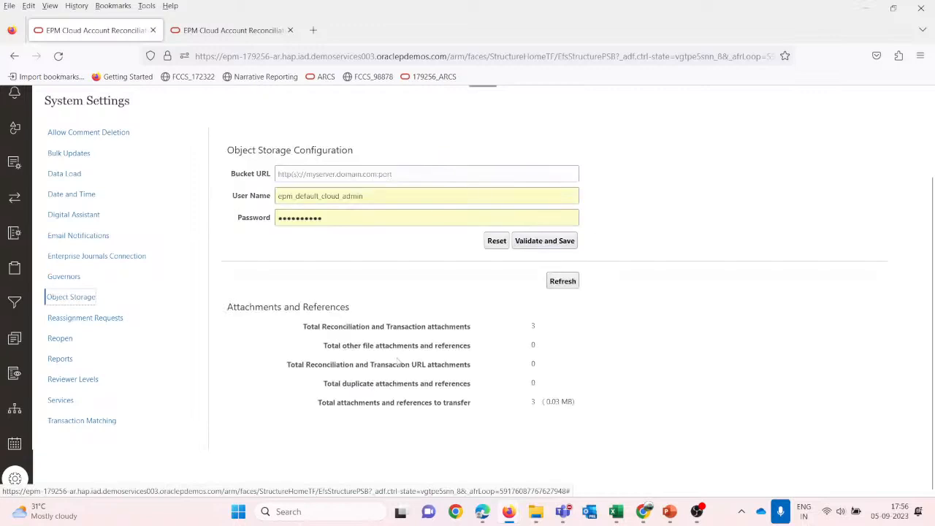
pyautogui.click(375, 197)
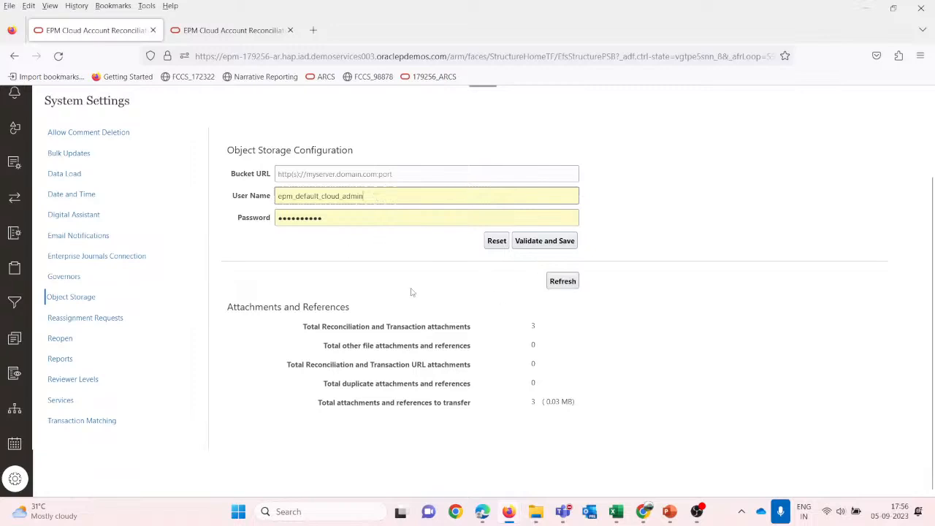
pyautogui.click(117, 320)
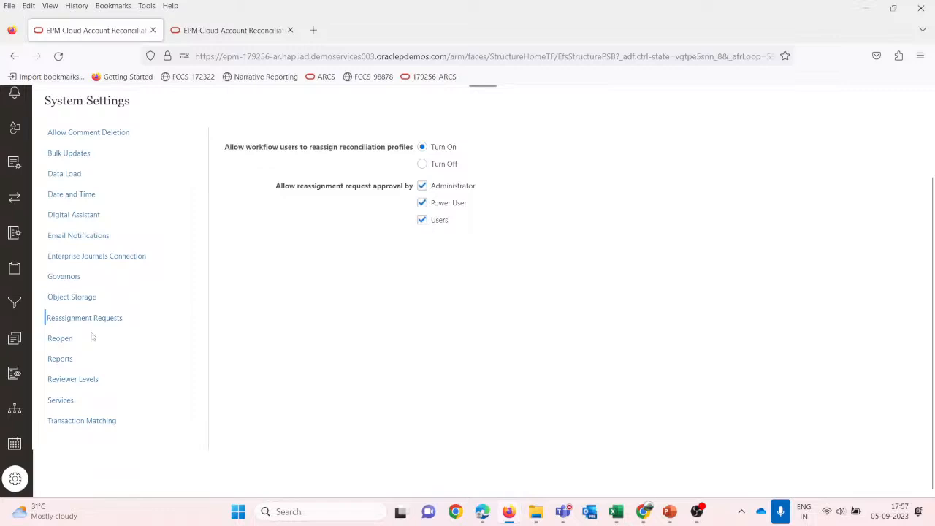
pyautogui.click(60, 338)
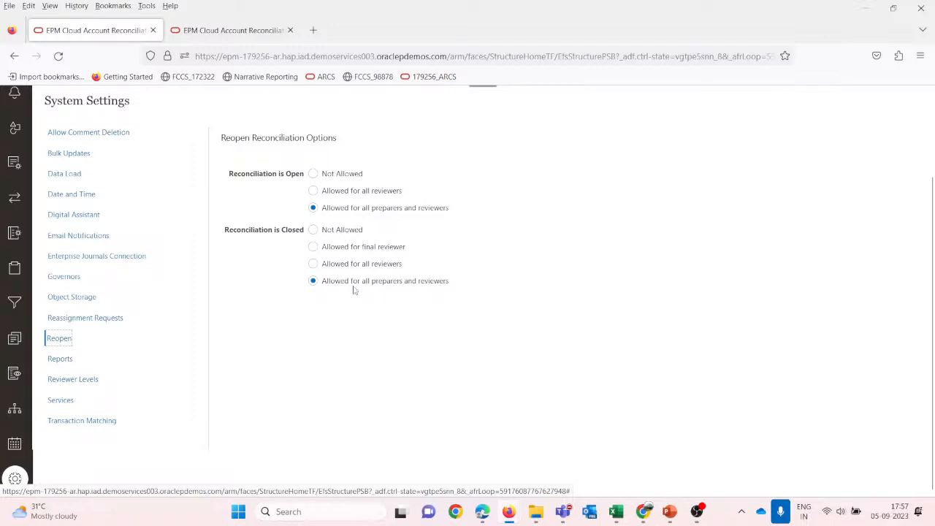
pyautogui.click(60, 359)
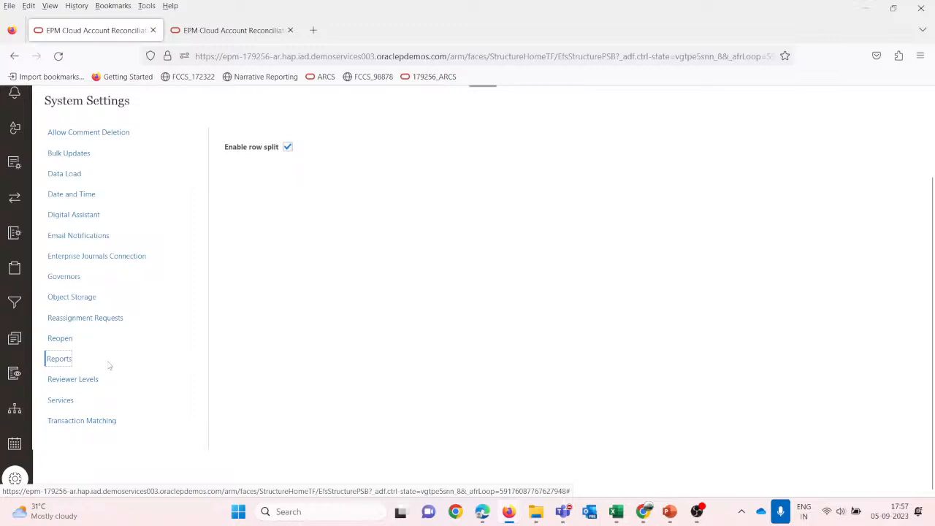
# Try raising the number of Reviewer Levels to 10 and lower it again.
pyautogui.click(84, 379)
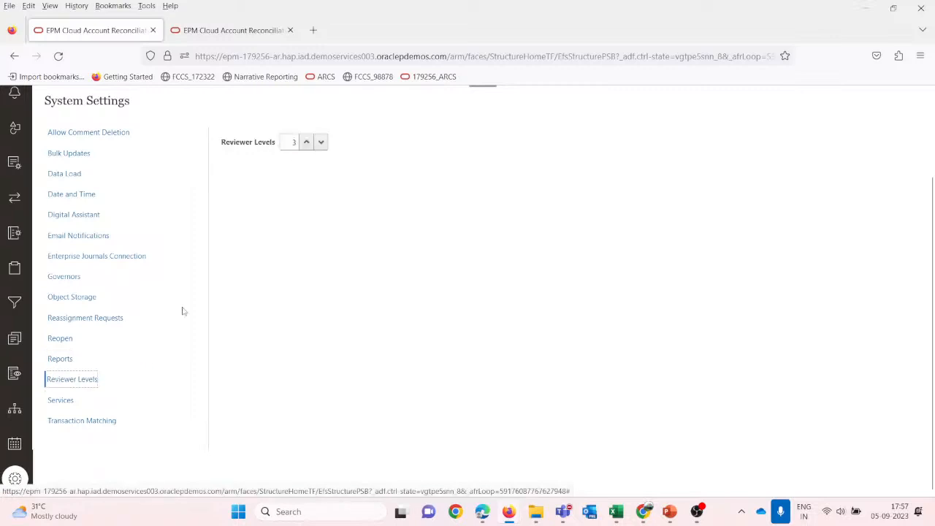
pyautogui.click(306, 142)
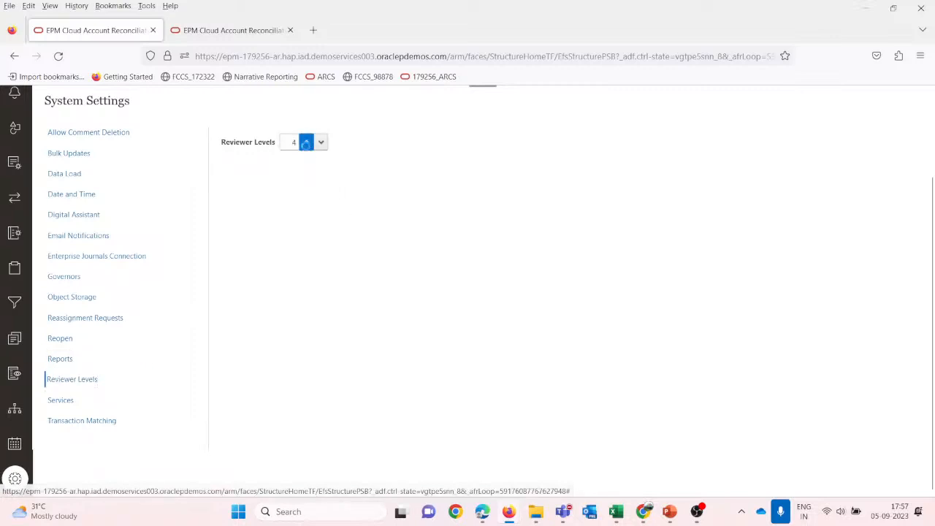
pyautogui.tripleClick(306, 144)
pyautogui.click(306, 143)
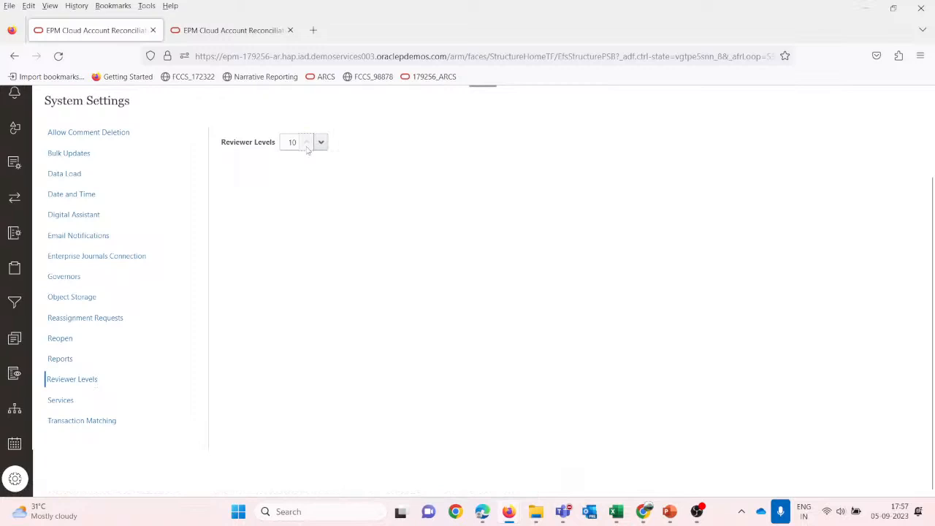
pyautogui.doubleClick(321, 145)
pyautogui.click(320, 145)
pyautogui.click(320, 145)
pyautogui.click(320, 144)
pyautogui.click(321, 145)
pyautogui.click(321, 145)
# In Services, try restricting use of the application to Administrators and set it back to All Users.
pyautogui.click(51, 403)
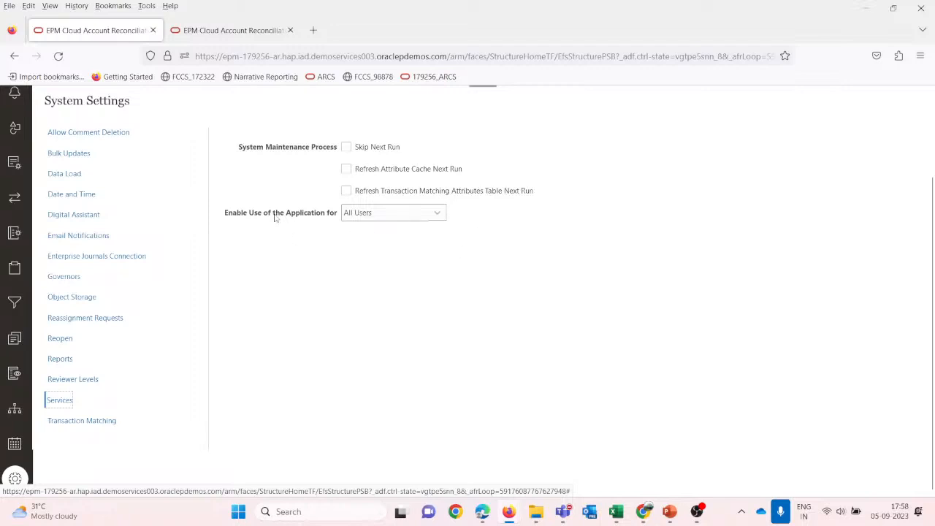
pyautogui.click(437, 214)
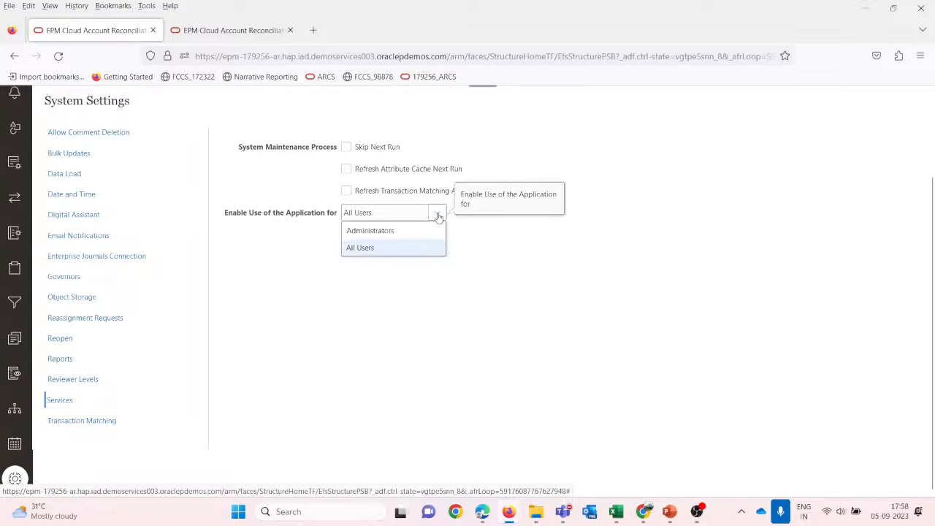
pyautogui.click(417, 229)
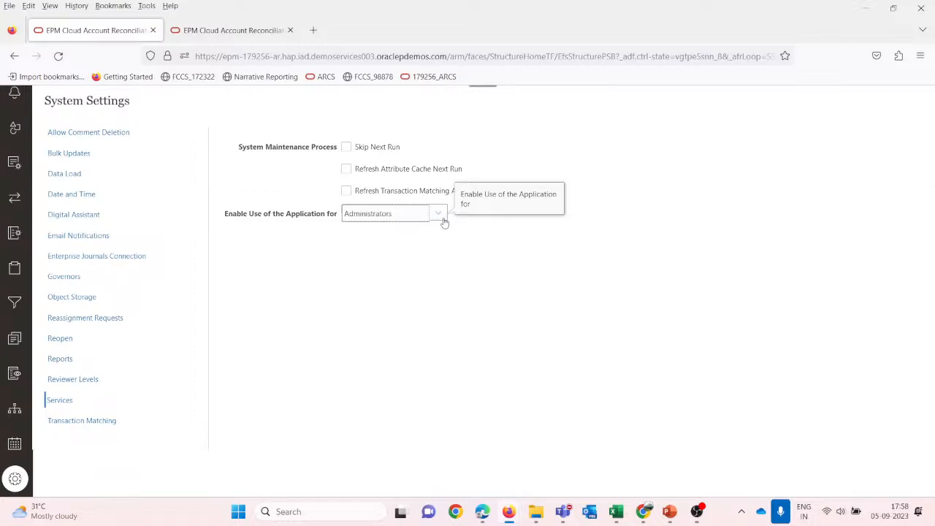
pyautogui.click(442, 220)
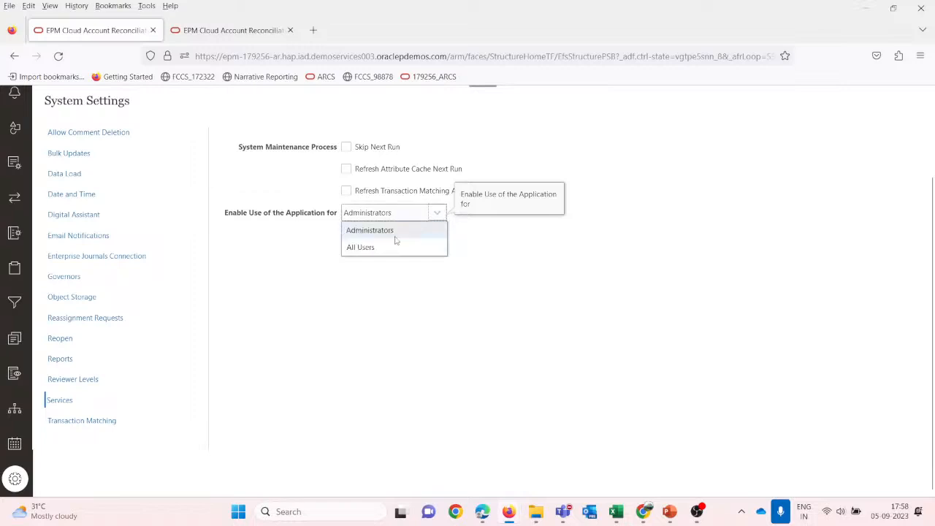
pyautogui.click(378, 247)
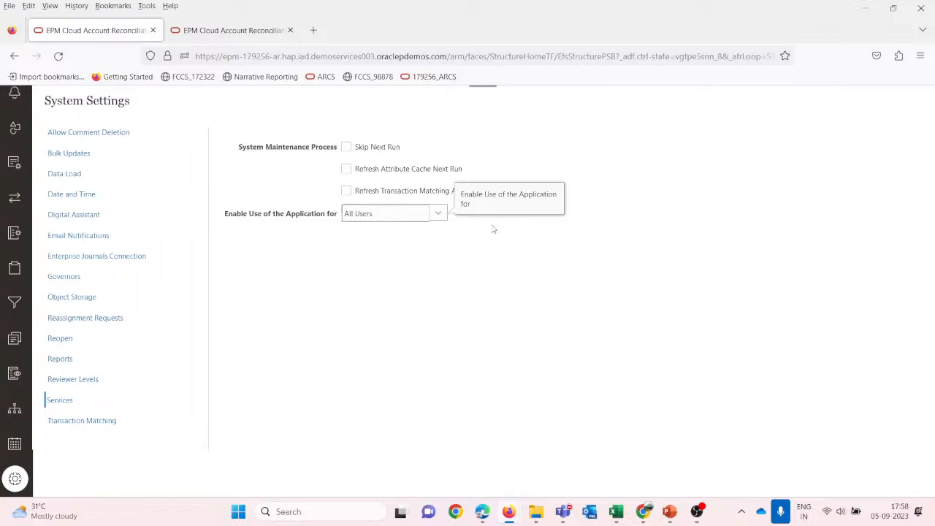
pyautogui.click(439, 213)
pyautogui.click(440, 215)
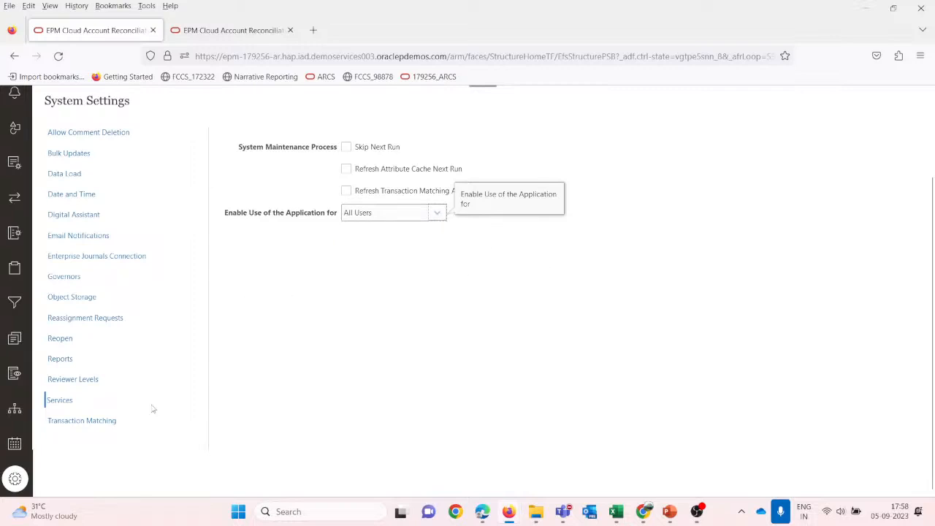
# Review the Transaction Matching settings for search mode, inline edit, batch sizes, and imports, and return to the home page.
pyautogui.click(81, 421)
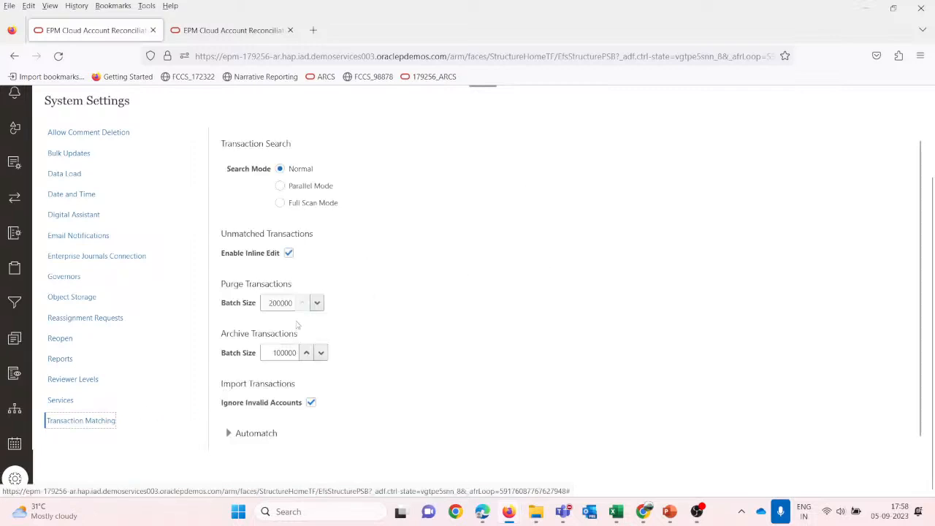
pyautogui.scroll(2, 303, 245)
pyautogui.scroll(-2, 411, 326)
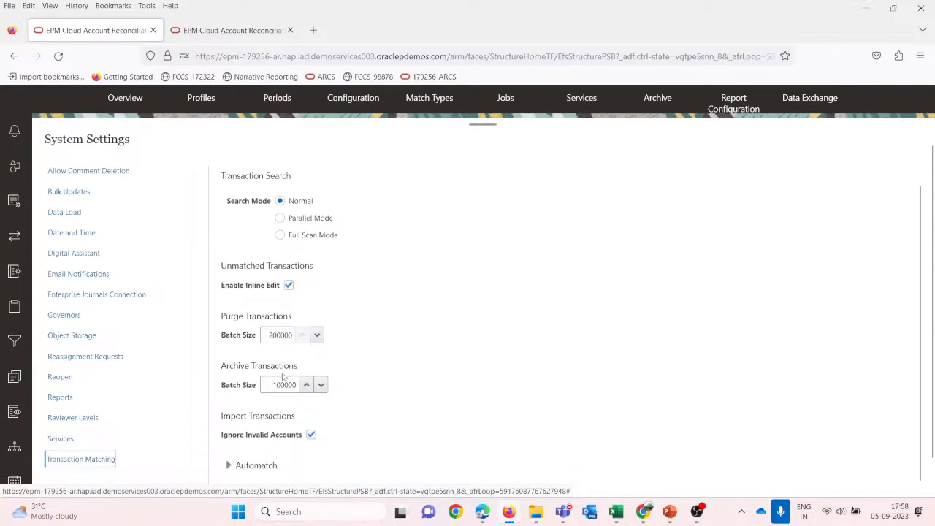
pyautogui.scroll(-1, 284, 377)
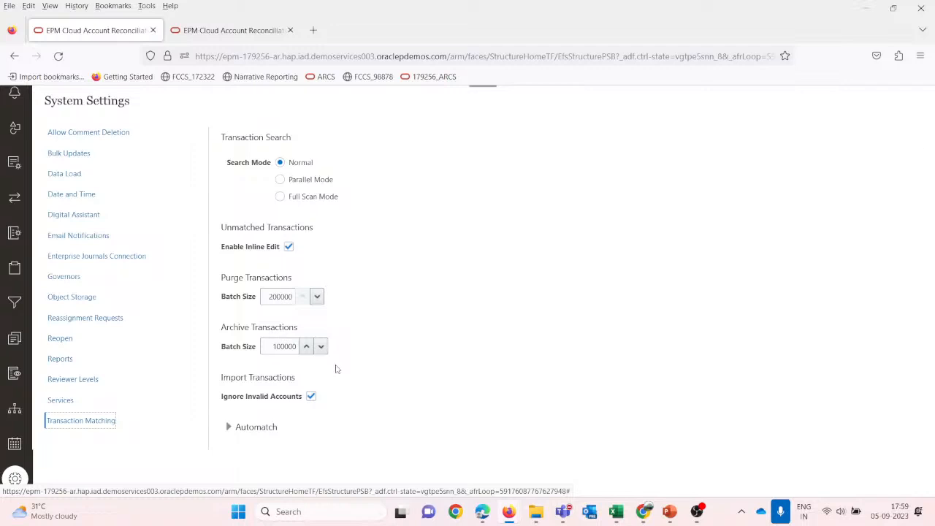
pyautogui.scroll(3, 337, 370)
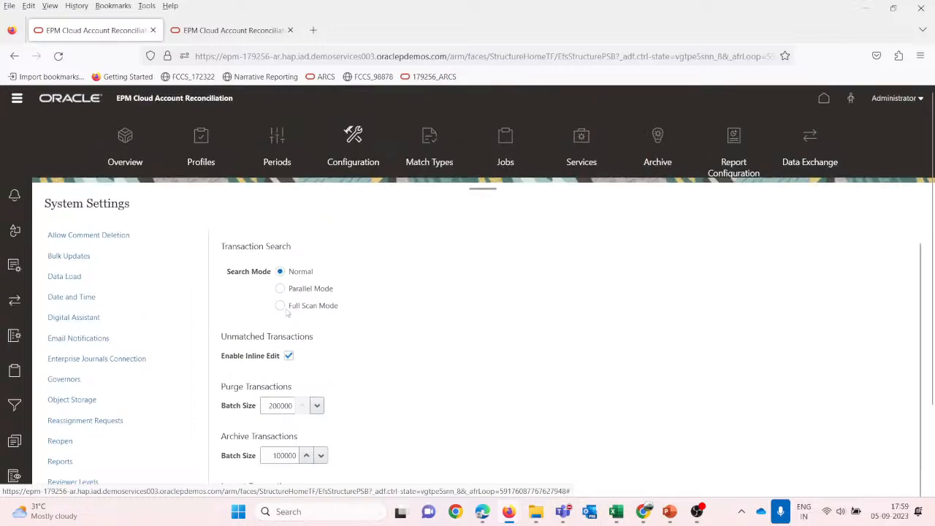
pyautogui.scroll(-3, 56, 310)
pyautogui.scroll(3, 56, 311)
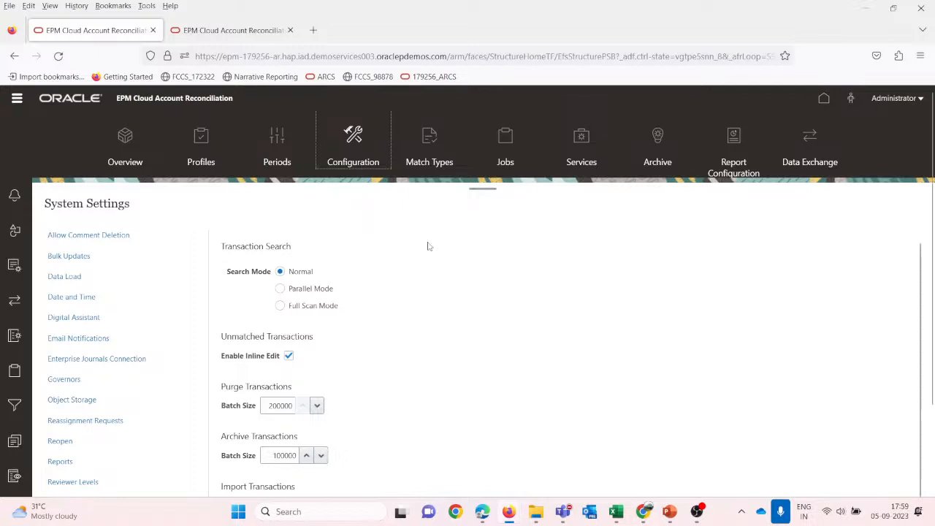
pyautogui.click(825, 100)
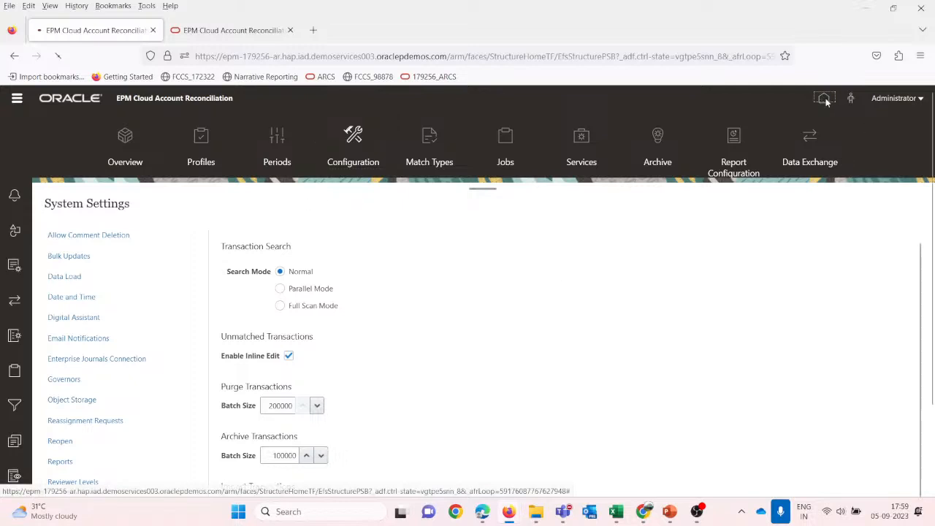